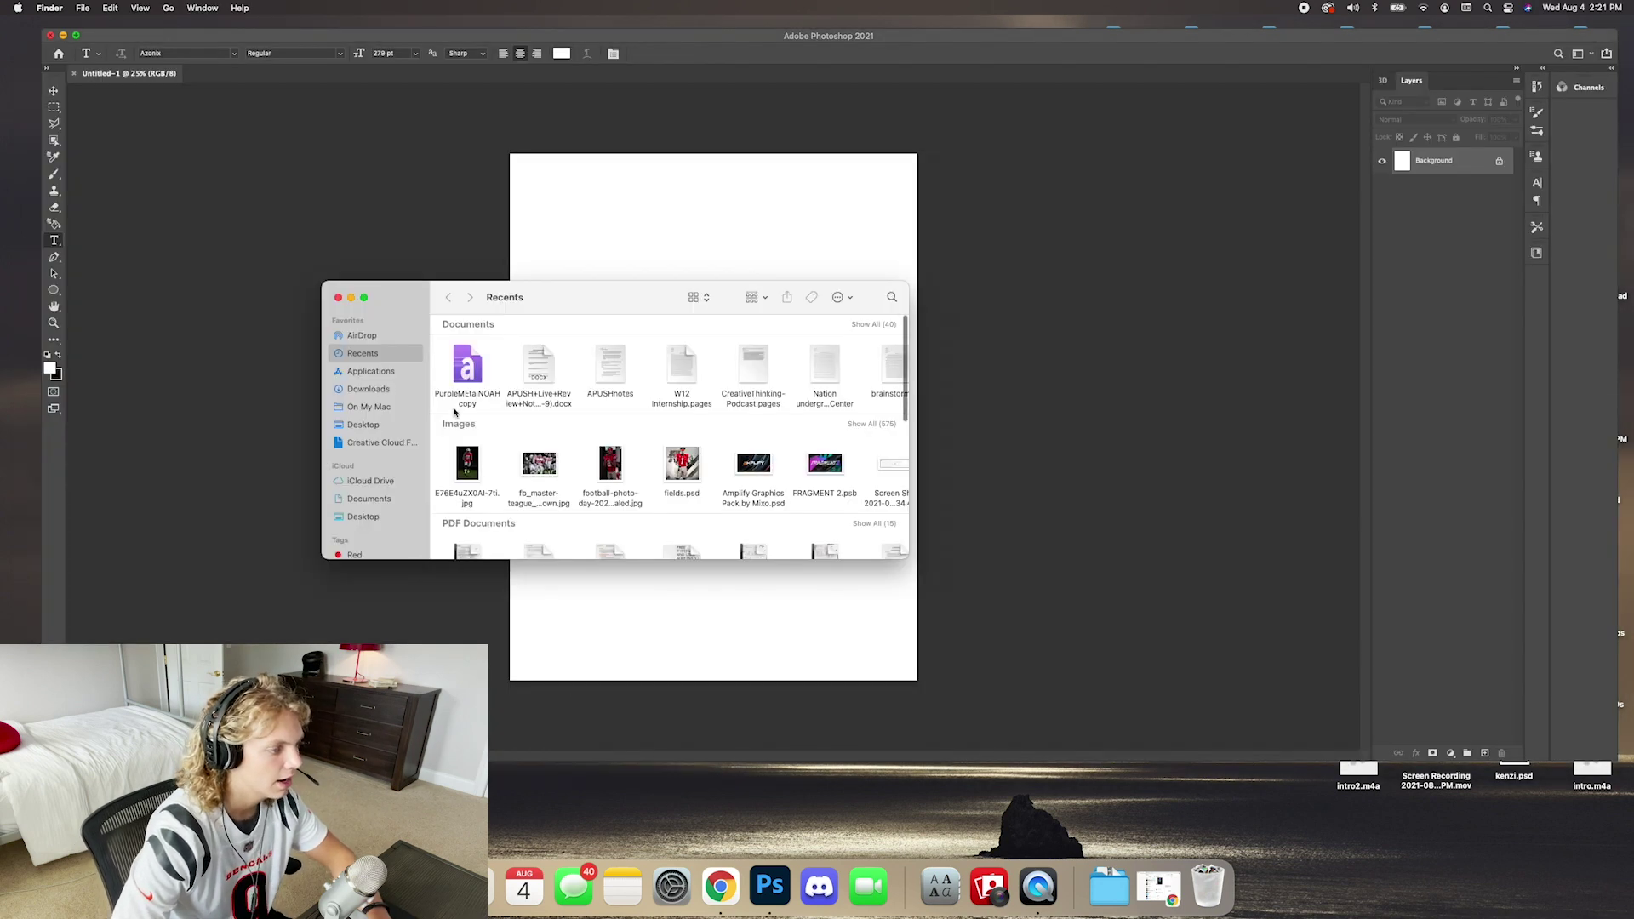
Open the OsuPics folder on the Desktop in Finder.
{"action": "left_click", "coordinate": [395, 423]}
{"action": "left_click_drag", "start_coordinate": [586, 298], "coordinate": [583, 154]}
{"action": "scroll", "coordinate": [602, 305], "scroll_direction": "down", "scroll_amount": 10}
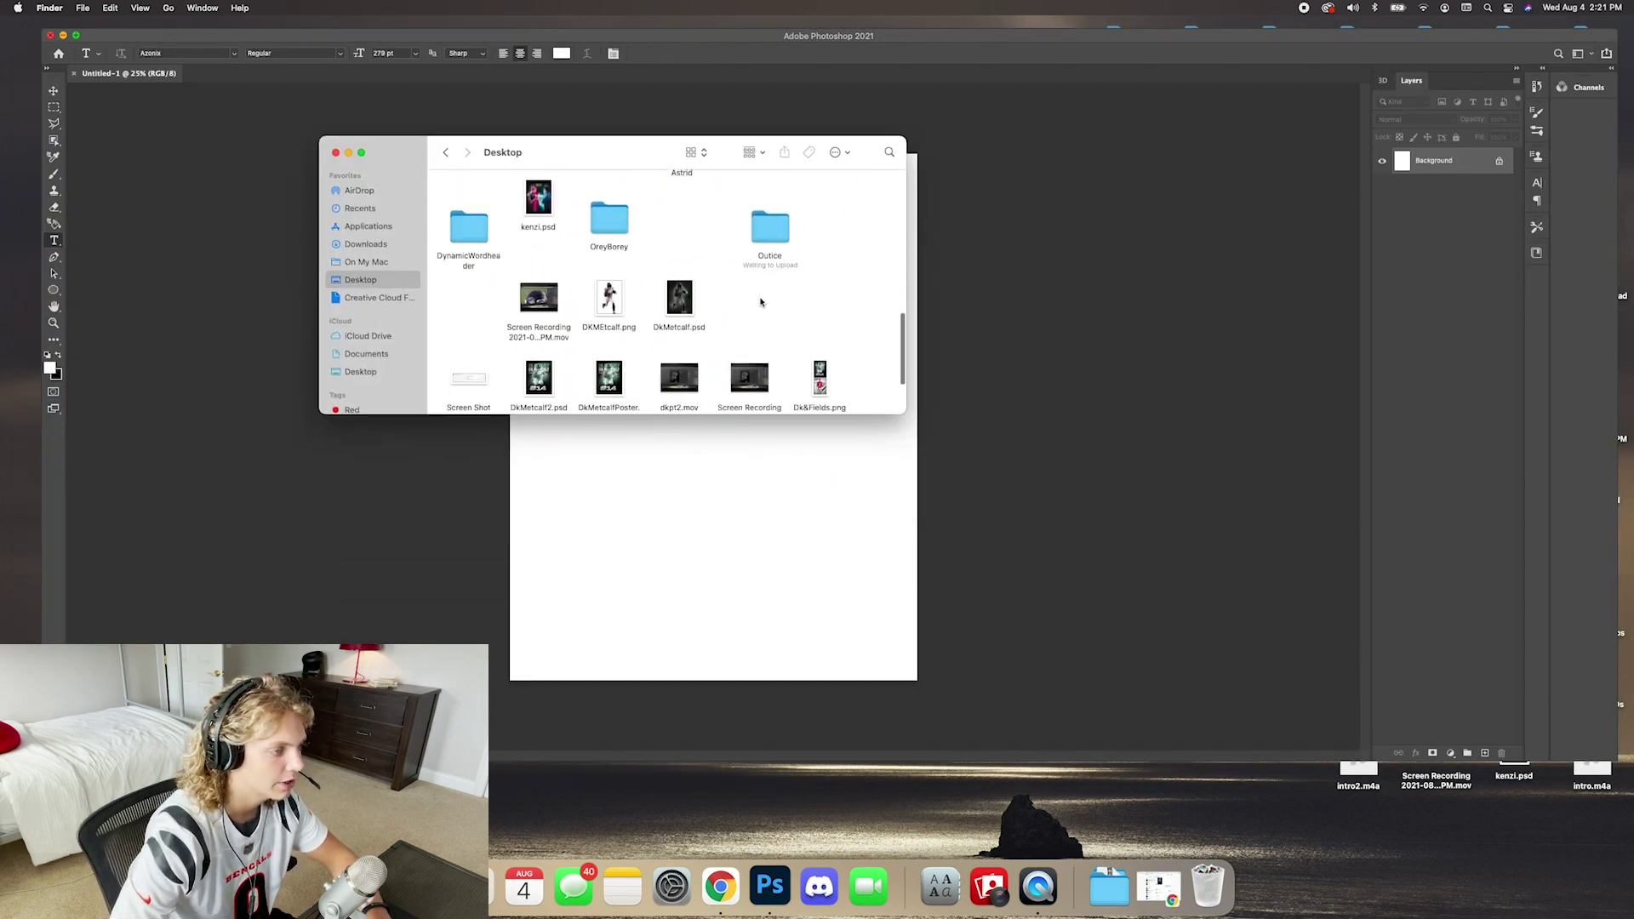
{"action": "double_click", "coordinate": [749, 353]}
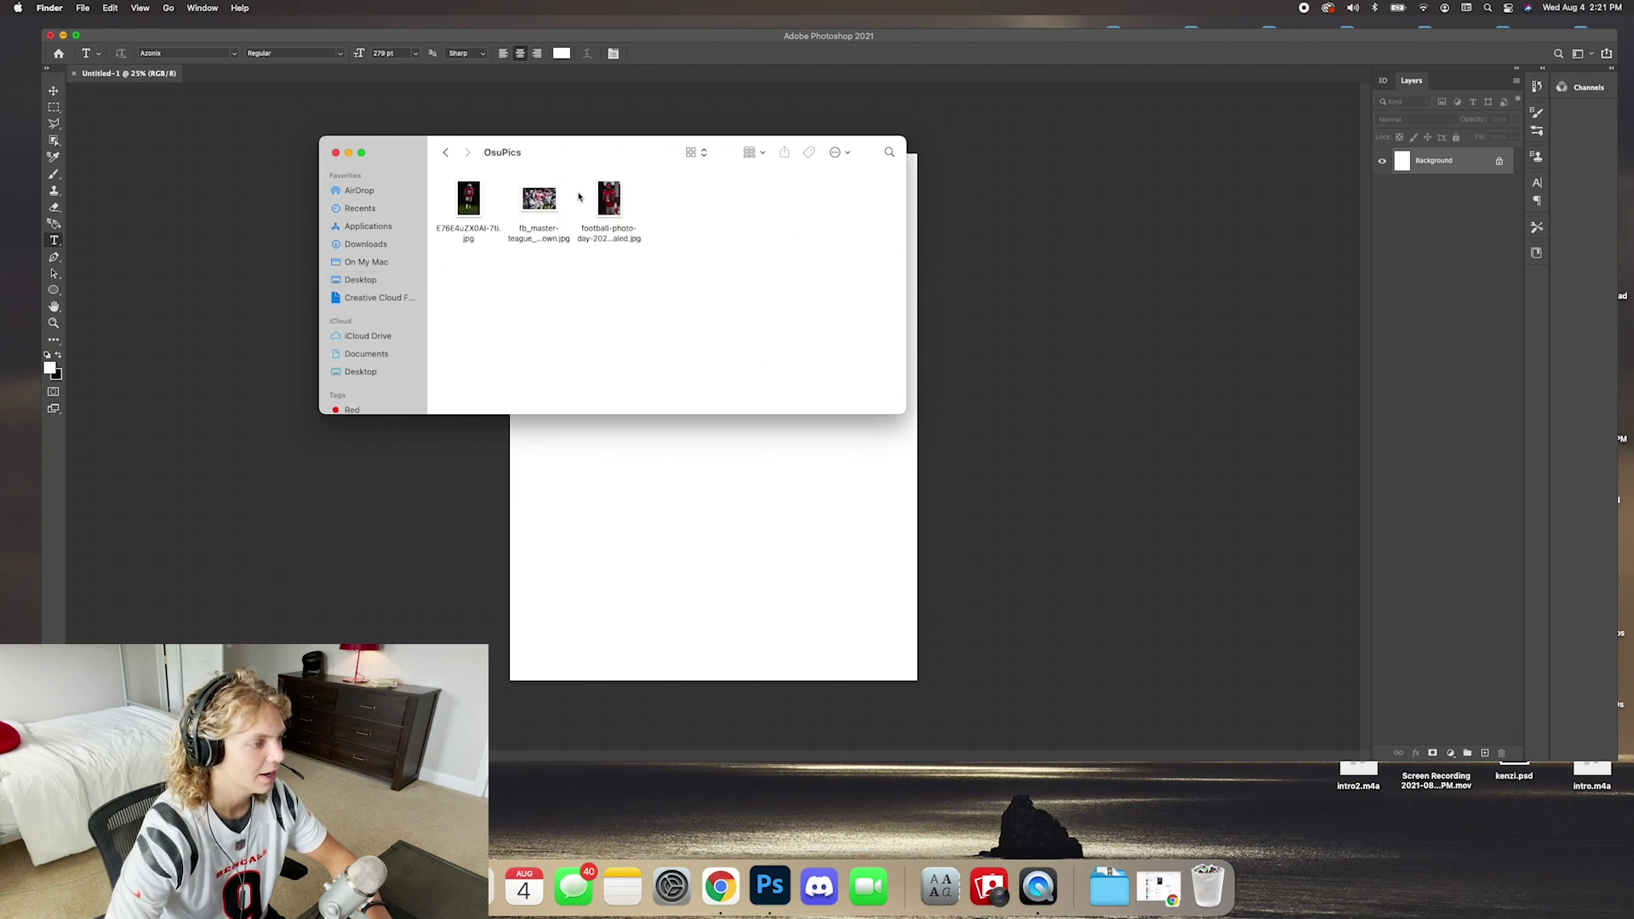
Preview the football-photo-day image of the player in the red number 2 jersey and place it on the blank canvas.
{"action": "left_click", "coordinate": [611, 199]}
{"action": "key", "text": "space"}
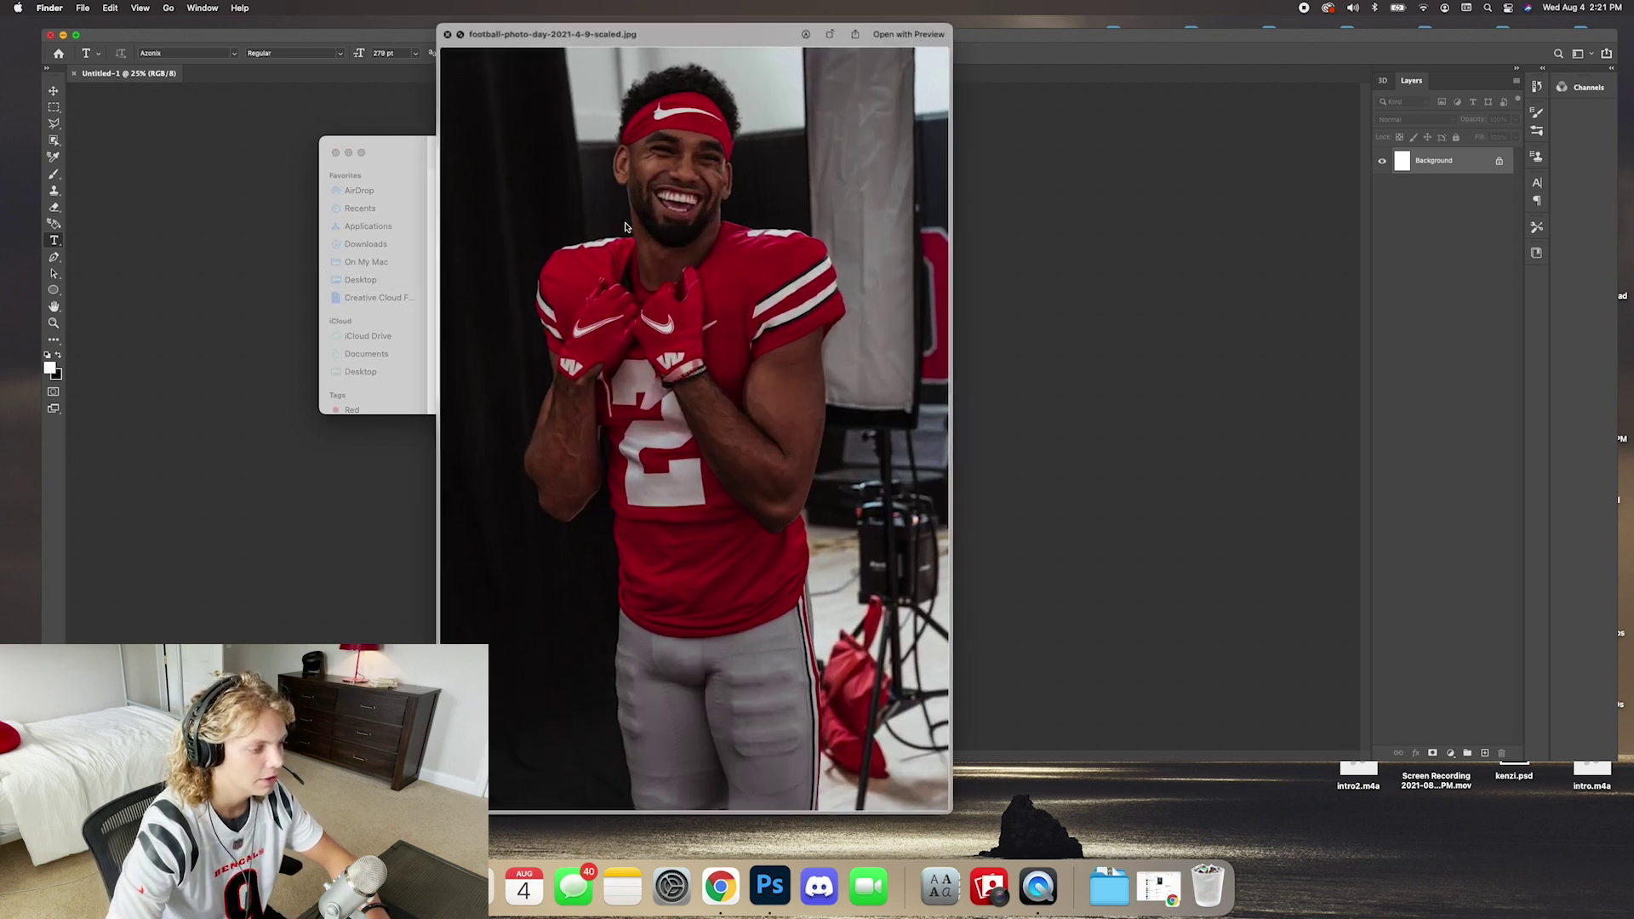
{"action": "key", "text": "space"}
{"action": "left_click_drag", "start_coordinate": [627, 227], "coordinate": [667, 454]}
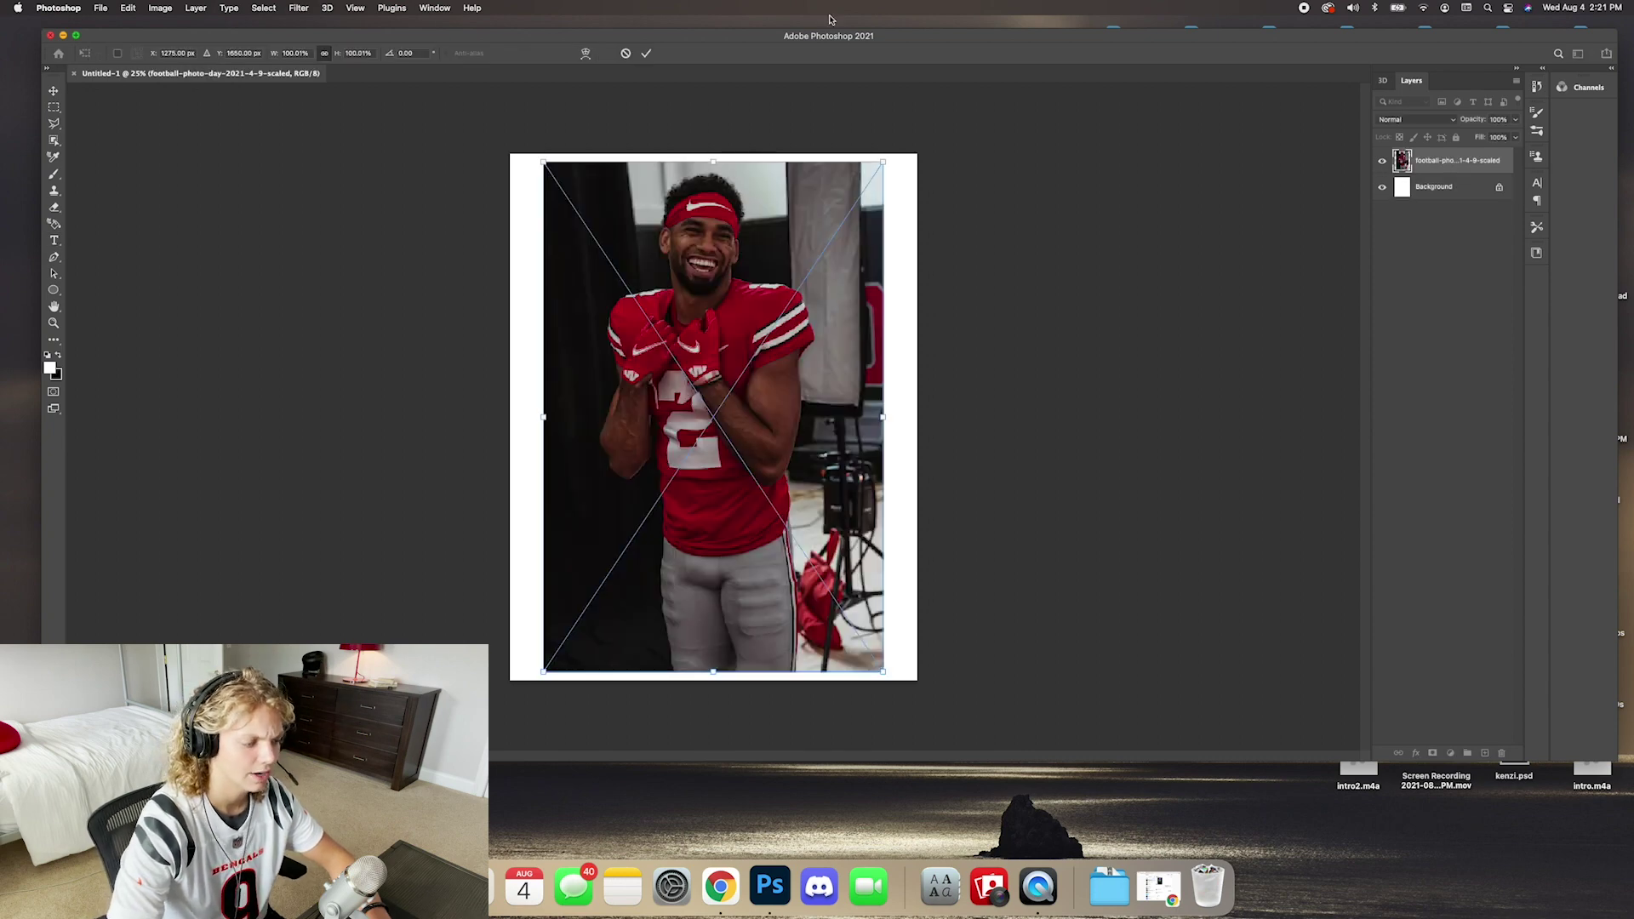
Scale the placed photo to fill the canvas height and commit the transform.
{"action": "left_click_drag", "start_coordinate": [712, 165], "coordinate": [713, 155]}
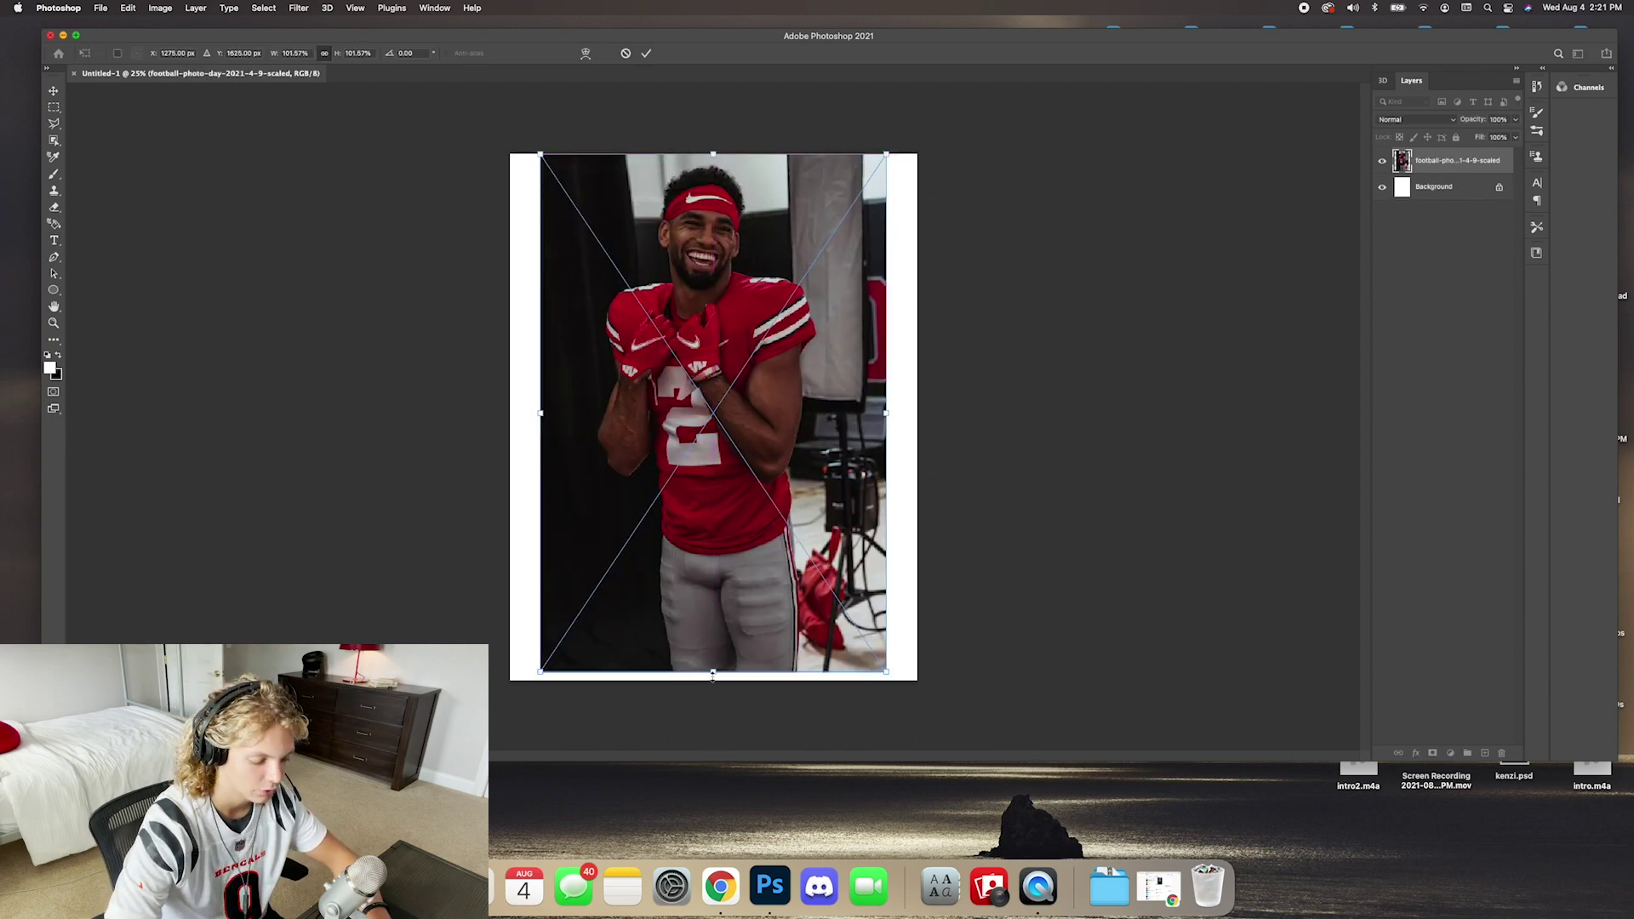
{"action": "left_click_drag", "start_coordinate": [713, 674], "coordinate": [713, 682]}
{"action": "key", "text": "Return"}
Start a Pen tool path at the bottom of the player's left-hand pant leg and trace up to the jersey's side.
{"action": "key", "text": "super+plus"}
{"action": "key", "text": "super+plus"}
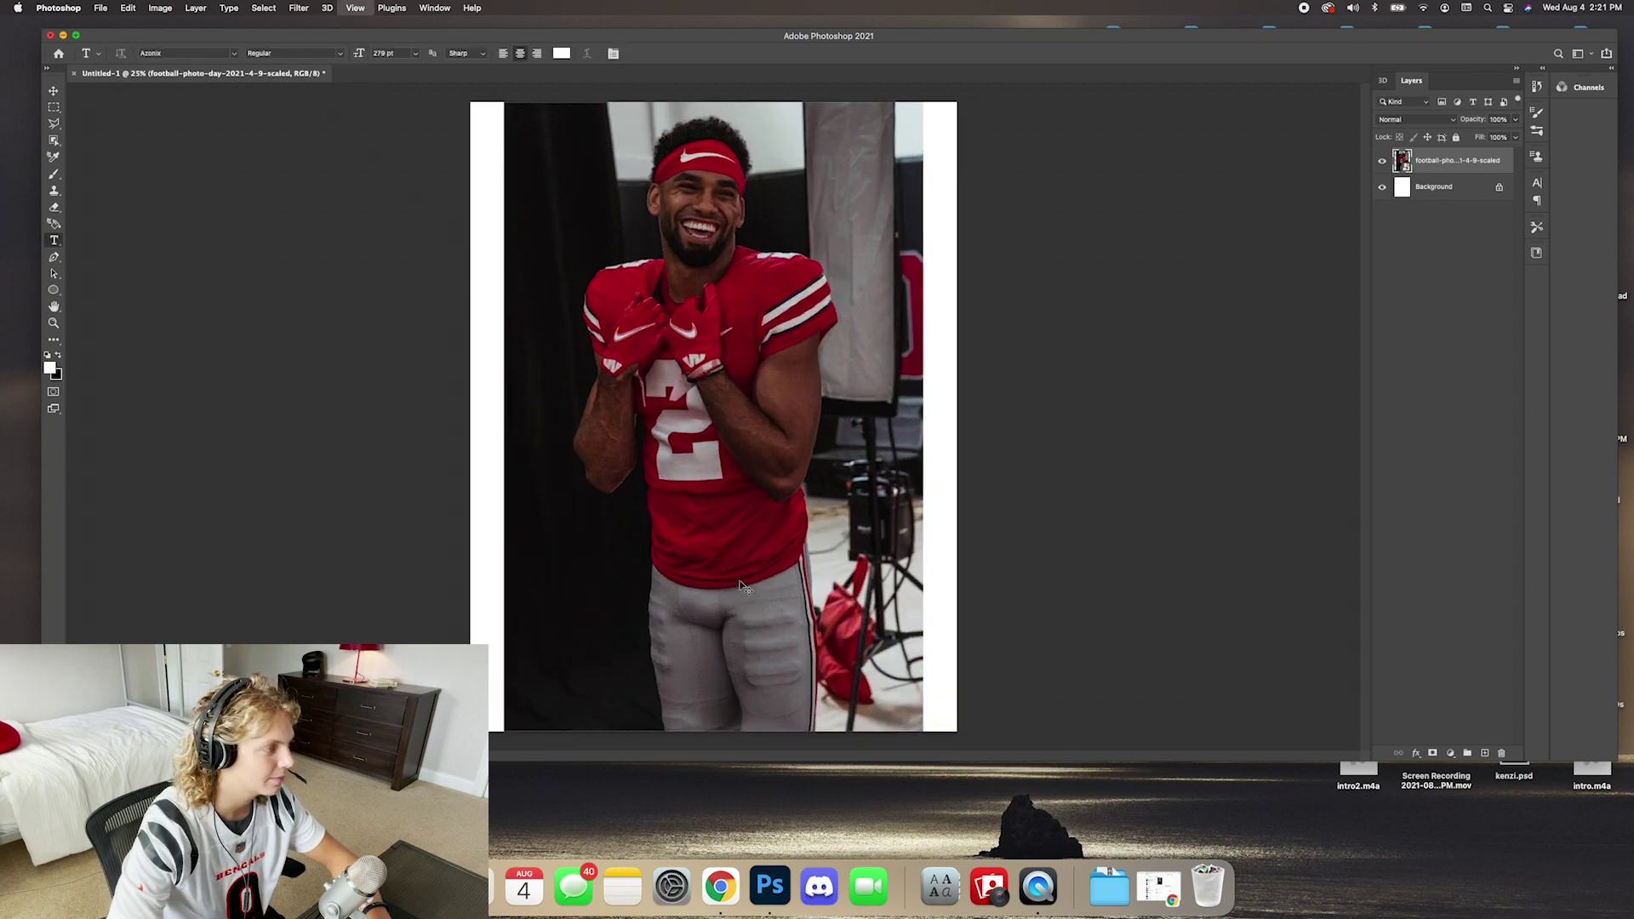
{"action": "scroll", "coordinate": [740, 576], "scroll_direction": "up", "scroll_amount": 5}
{"action": "scroll", "coordinate": [727, 498], "scroll_direction": "right", "scroll_amount": 2}
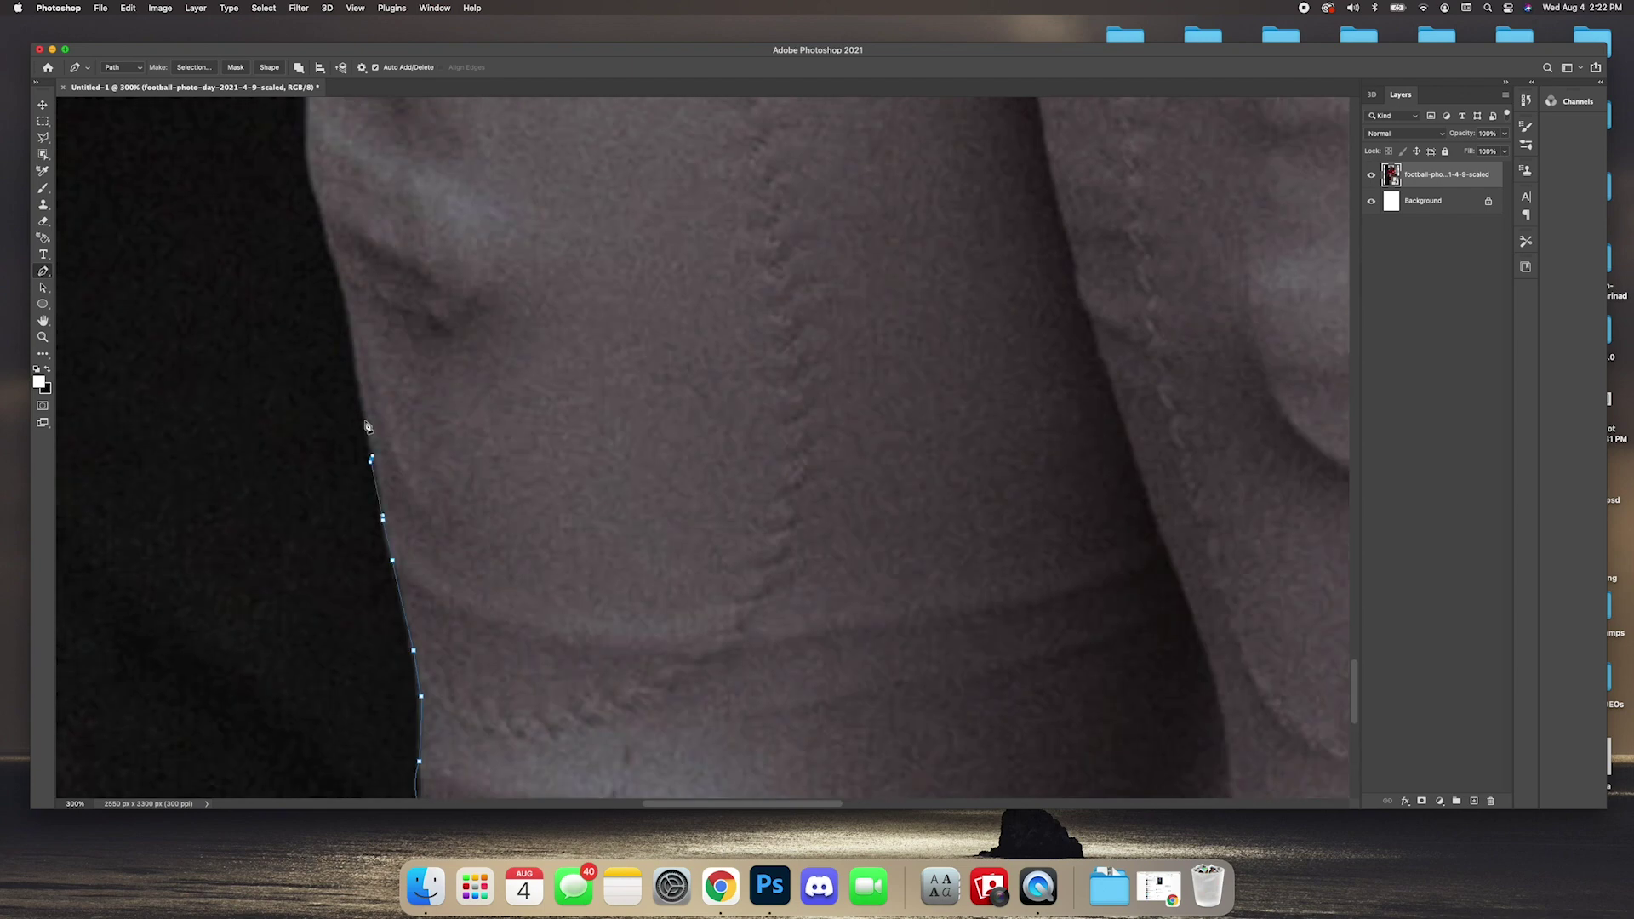
{"action": "scroll", "coordinate": [539, 425], "scroll_direction": "up", "scroll_amount": 5}
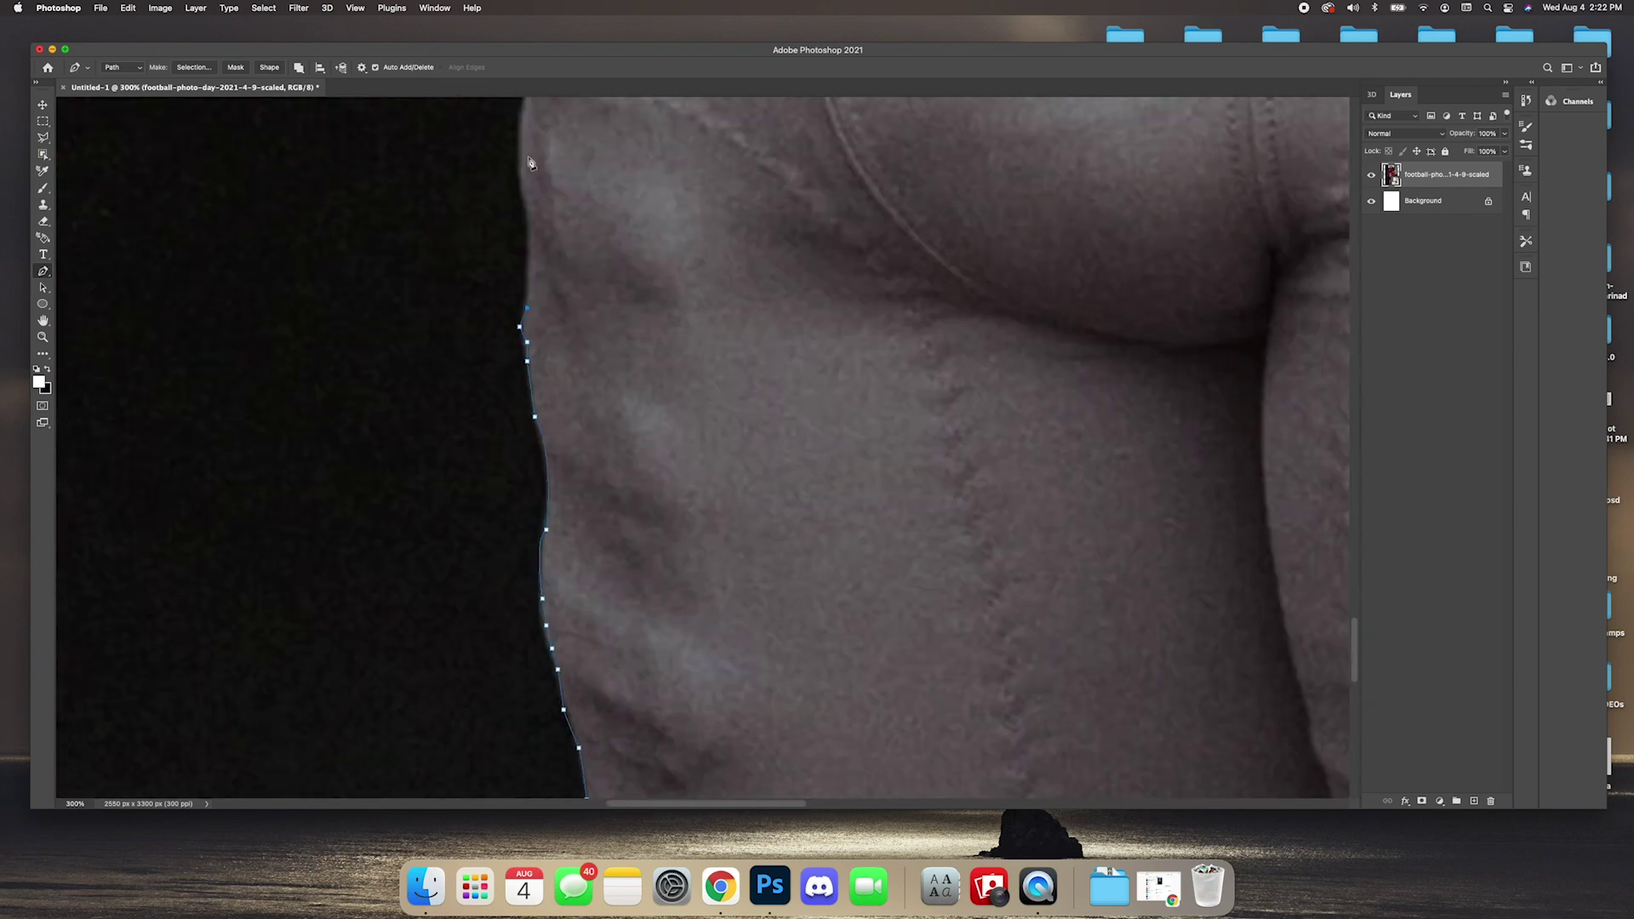
{"action": "scroll", "coordinate": [540, 192], "scroll_direction": "up", "scroll_amount": 10}
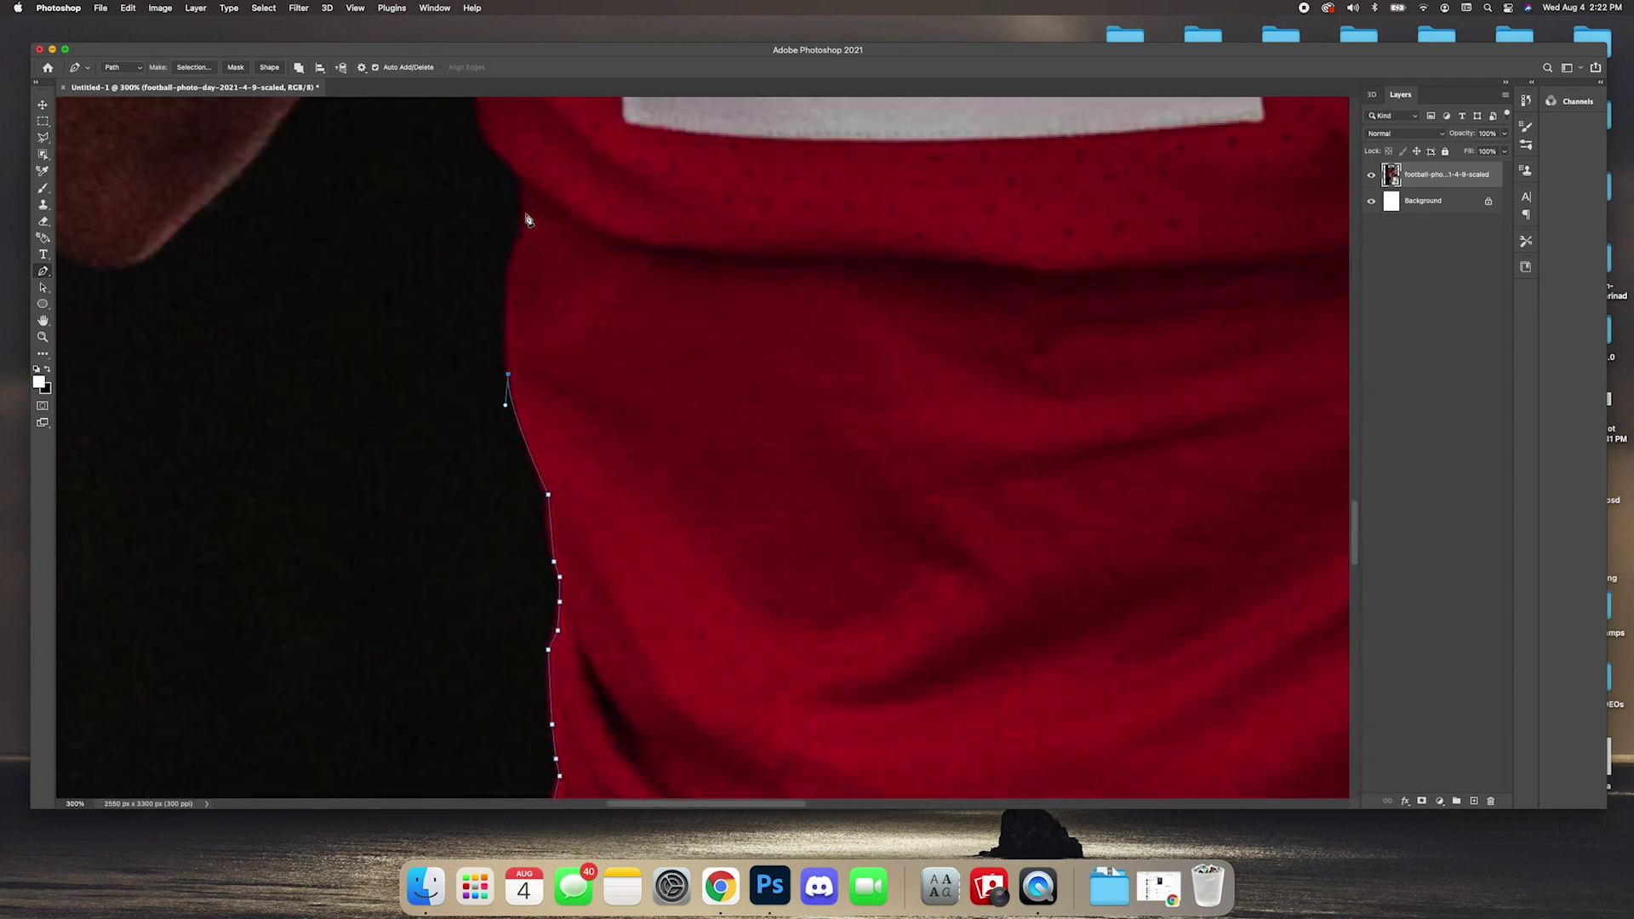
{"action": "left_click_drag", "start_coordinate": [482, 248], "coordinate": [523, 235]}
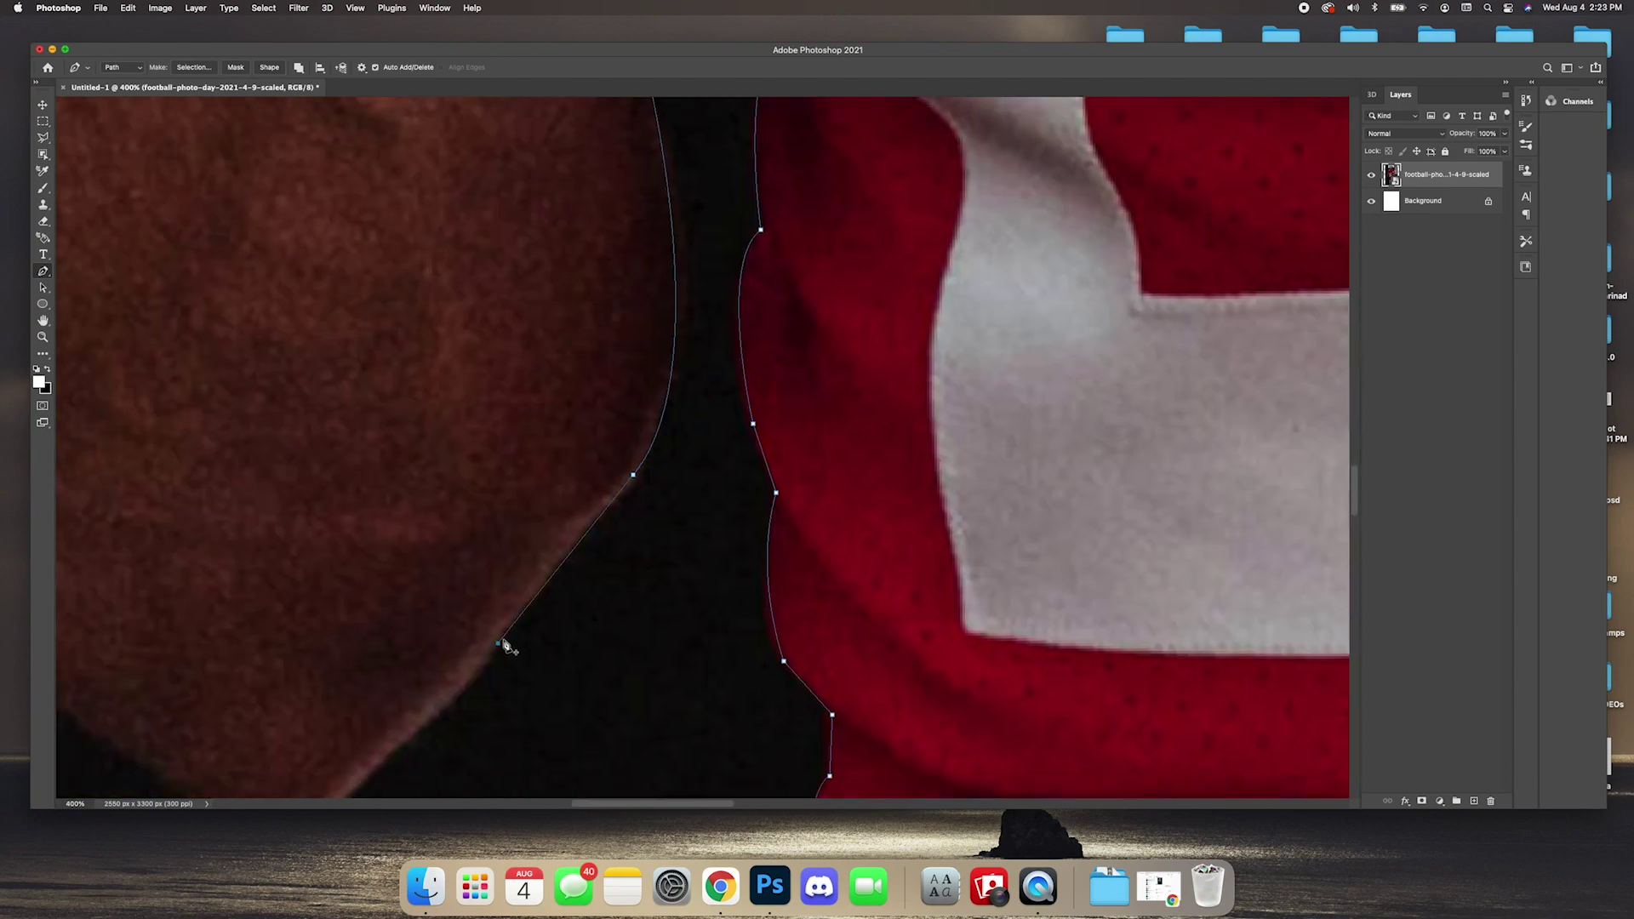
Continue the path around the elbow of the arm on the image's left side.
{"action": "scroll", "coordinate": [504, 641], "scroll_direction": "down", "scroll_amount": 5}
{"action": "left_click", "coordinate": [452, 576]}
{"action": "left_click_drag", "start_coordinate": [277, 554], "coordinate": [187, 488]}
{"action": "scroll", "coordinate": [277, 554], "scroll_direction": "up", "scroll_amount": 5}
{"action": "left_click", "coordinate": [375, 587]}
{"action": "left_click_drag", "start_coordinate": [624, 227], "coordinate": [740, 111]}
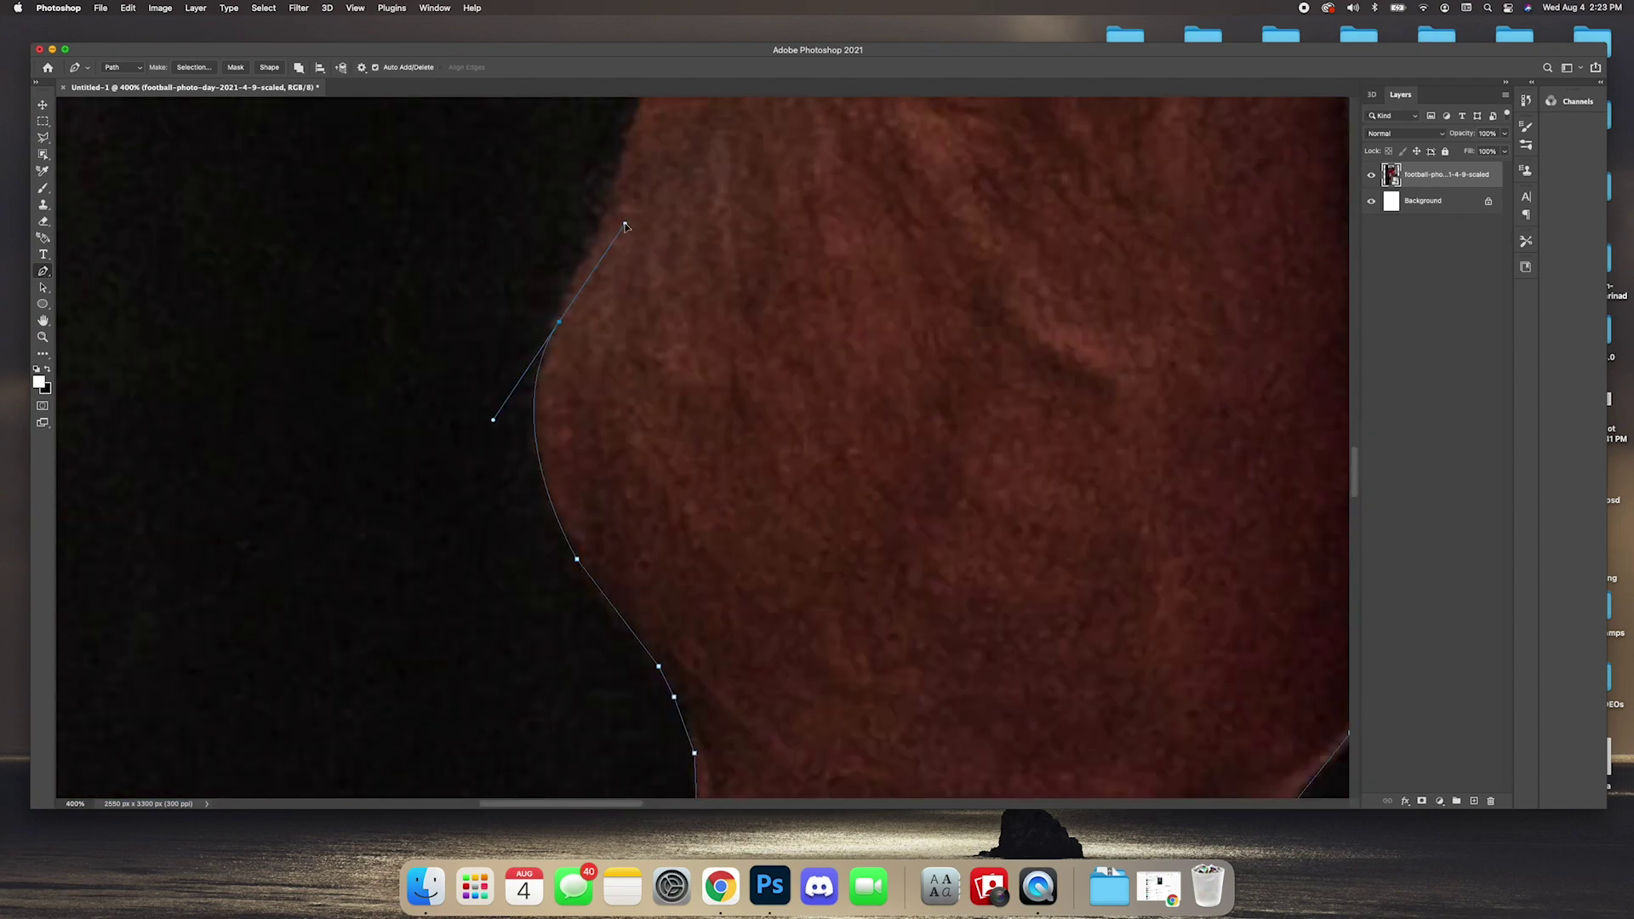
Trace the path up the outer edge of the left-hand arm towards the jersey sleeve.
{"action": "scroll", "coordinate": [630, 230], "scroll_direction": "up", "scroll_amount": 10}
{"action": "left_click", "coordinate": [750, 385]}
{"action": "left_click", "coordinate": [809, 237]}
{"action": "left_click", "coordinate": [852, 136]}
{"action": "scroll", "coordinate": [851, 153], "scroll_direction": "up", "scroll_amount": 5}
{"action": "left_click_drag", "start_coordinate": [824, 344], "coordinate": [802, 335]}
{"action": "left_click", "coordinate": [824, 345], "text": "alt"}
{"action": "left_click_drag", "start_coordinate": [805, 175], "coordinate": [824, 138]}
{"action": "left_click", "coordinate": [805, 175], "text": "alt"}
Extend the path along the outer edge of the left-hand striped sleeve up to the shoulder.
{"action": "scroll", "coordinate": [802, 231], "scroll_direction": "up", "scroll_amount": 5}
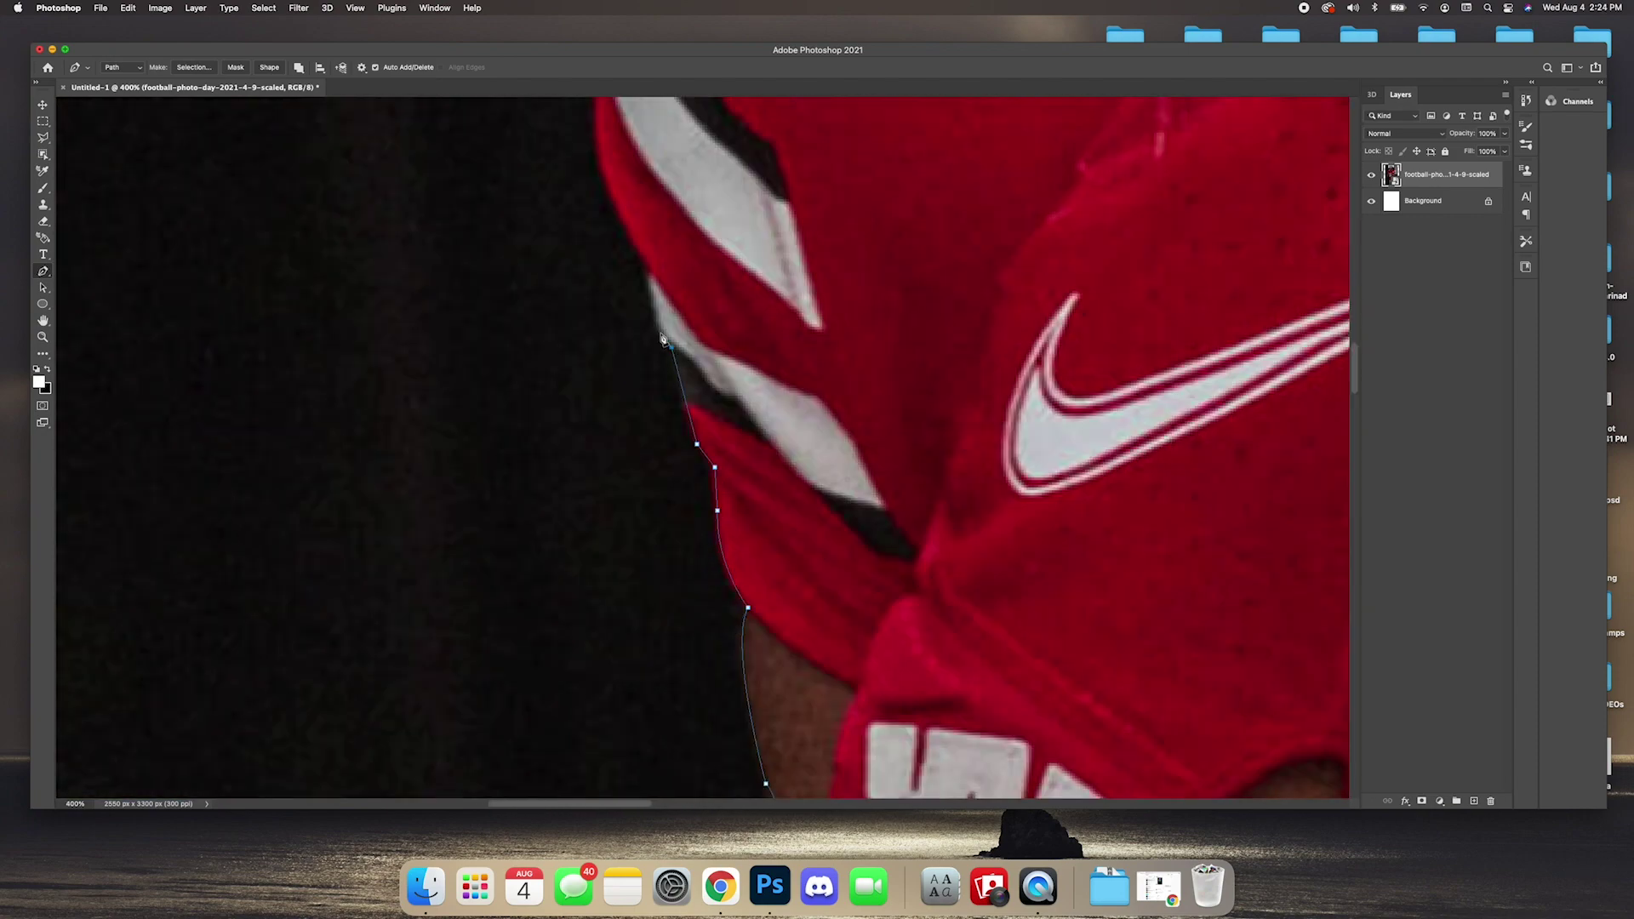
{"action": "left_click", "coordinate": [651, 258]}
{"action": "scroll", "coordinate": [648, 272], "scroll_direction": "up", "scroll_amount": 5}
{"action": "left_click", "coordinate": [604, 449]}
{"action": "scroll", "coordinate": [645, 354], "scroll_direction": "up", "scroll_amount": 5}
{"action": "left_click", "coordinate": [854, 208]}
Trace the path across the top of the left-hand shoulder to the base of the neck.
{"action": "scroll", "coordinate": [858, 280], "scroll_direction": "right", "scroll_amount": 5}
{"action": "left_click", "coordinate": [685, 381]}
{"action": "left_click", "coordinate": [922, 325]}
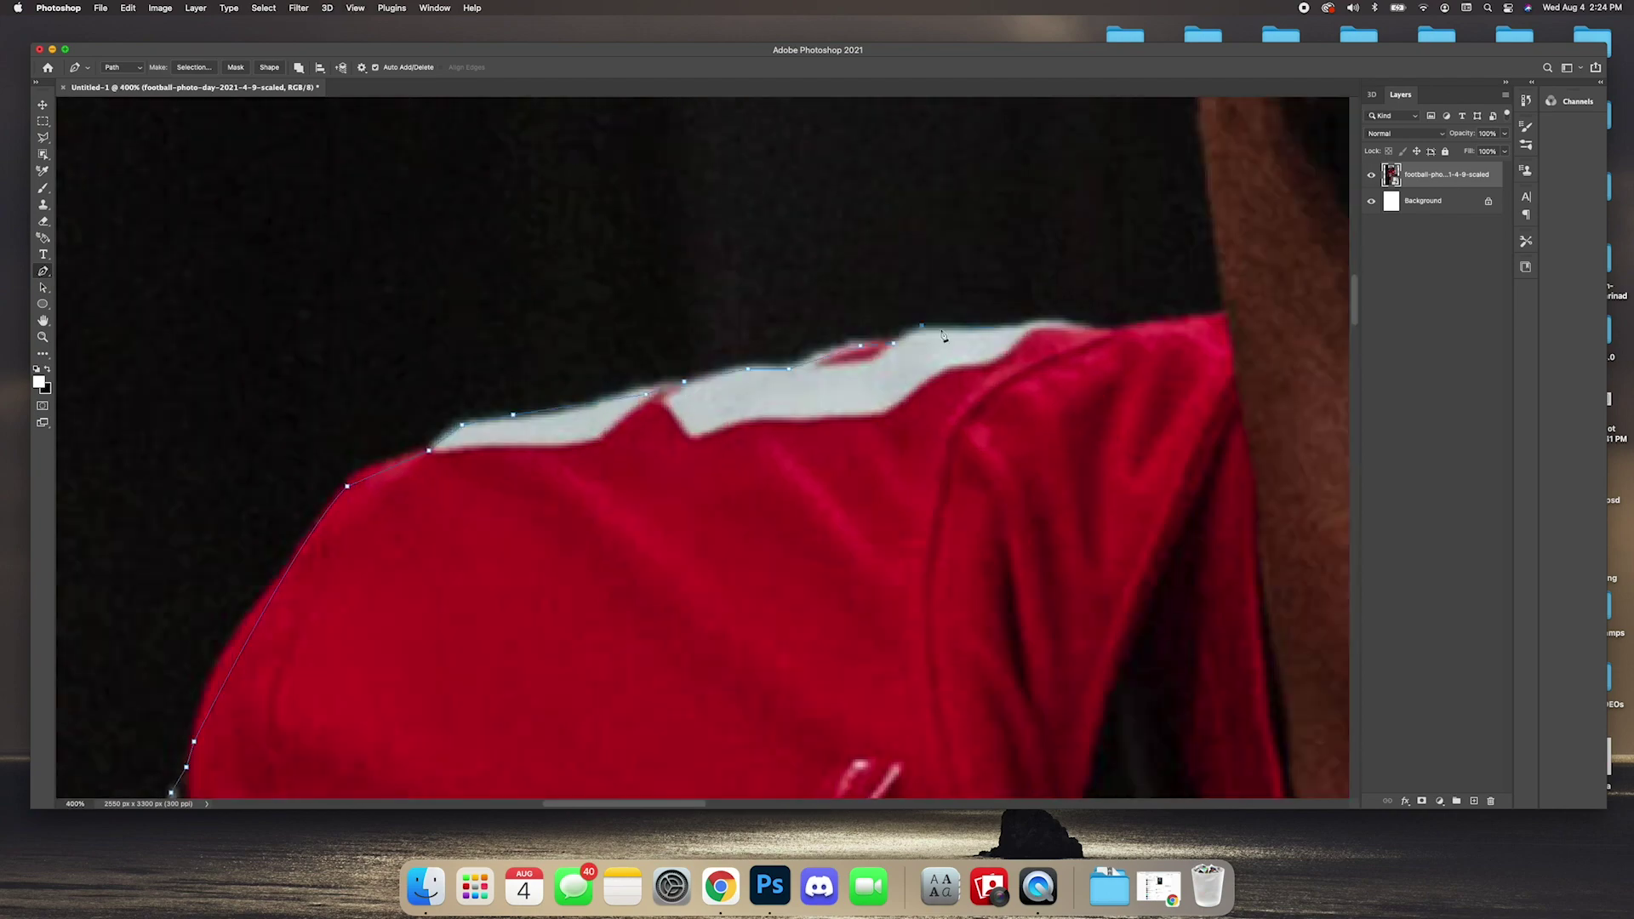
{"action": "left_click", "coordinate": [1104, 326]}
{"action": "left_click", "coordinate": [1228, 312]}
Trace the path up the neck and around the outer edge of the left-hand ear.
{"action": "scroll", "coordinate": [1116, 425], "scroll_direction": "up", "scroll_amount": 5}
{"action": "left_click", "coordinate": [1086, 371]}
{"action": "scroll", "coordinate": [1059, 205], "scroll_direction": "up", "scroll_amount": 8}
{"action": "left_click", "coordinate": [907, 315]}
{"action": "left_click_drag", "start_coordinate": [838, 335], "coordinate": [792, 330]}
{"action": "left_click", "coordinate": [838, 335], "text": "alt"}
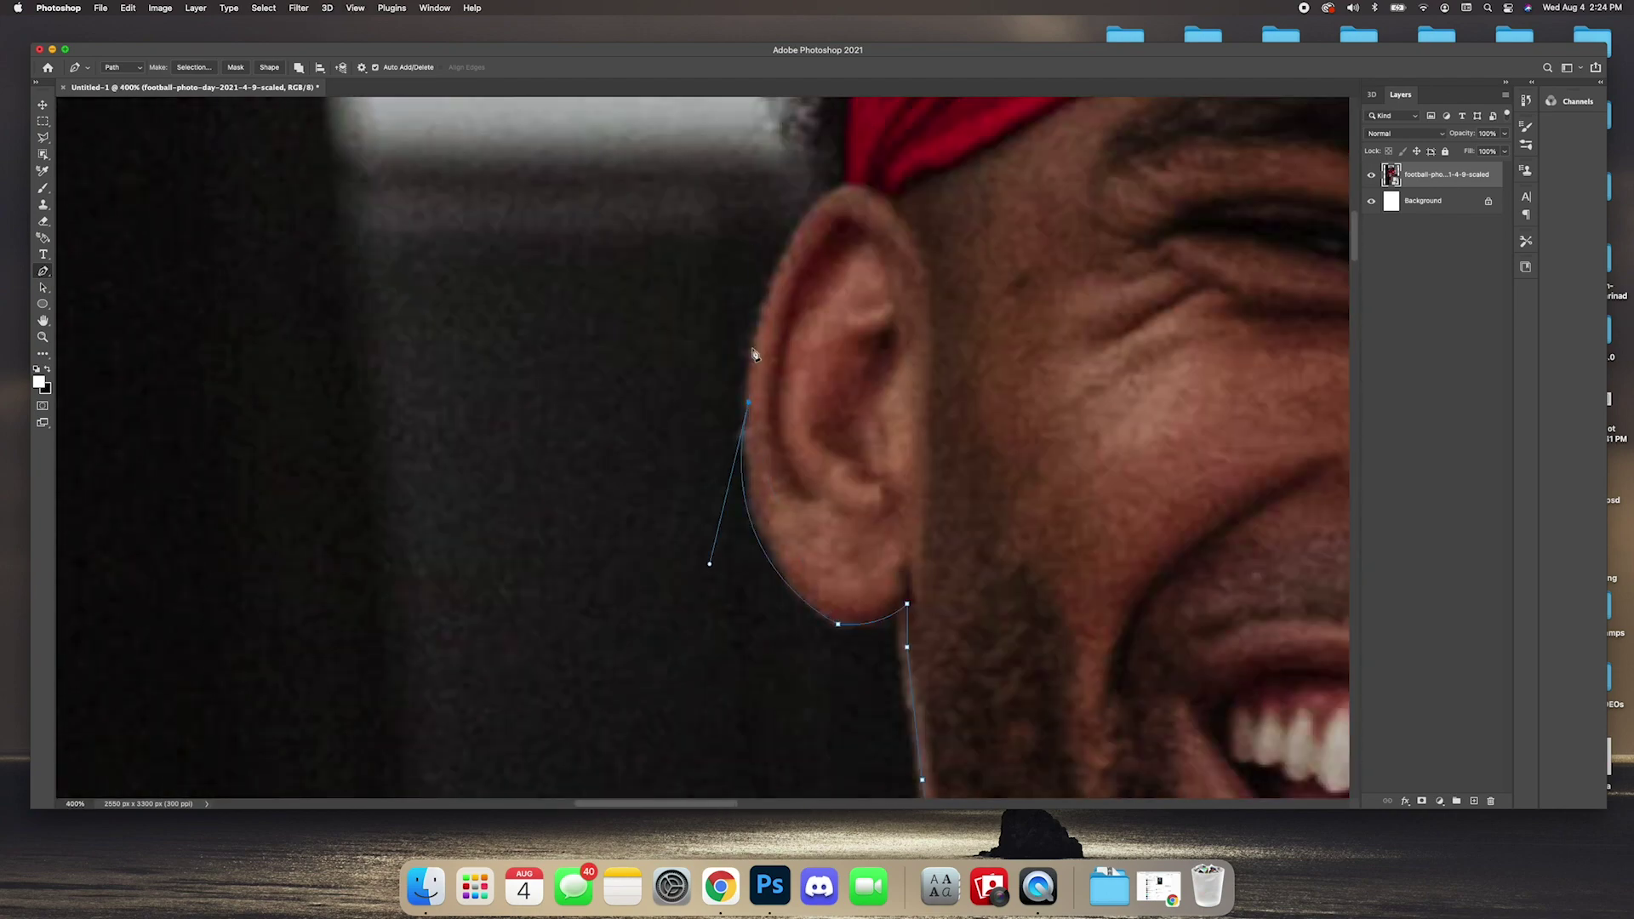
{"action": "left_click", "coordinate": [839, 185]}
Carry the path over the head and down past the headband to the right-hand earlobe.
{"action": "scroll", "coordinate": [792, 238], "scroll_direction": "up", "scroll_amount": 10}
{"action": "scroll", "coordinate": [936, 298], "scroll_direction": "right", "scroll_amount": 8}
{"action": "left_click", "coordinate": [1204, 452]}
{"action": "scroll", "coordinate": [1004, 340], "scroll_direction": "down", "scroll_amount": 10}
{"action": "left_click", "coordinate": [853, 485]}
{"action": "scroll", "coordinate": [856, 596], "scroll_direction": "down", "scroll_amount": 5}
{"action": "left_click", "coordinate": [874, 522]}
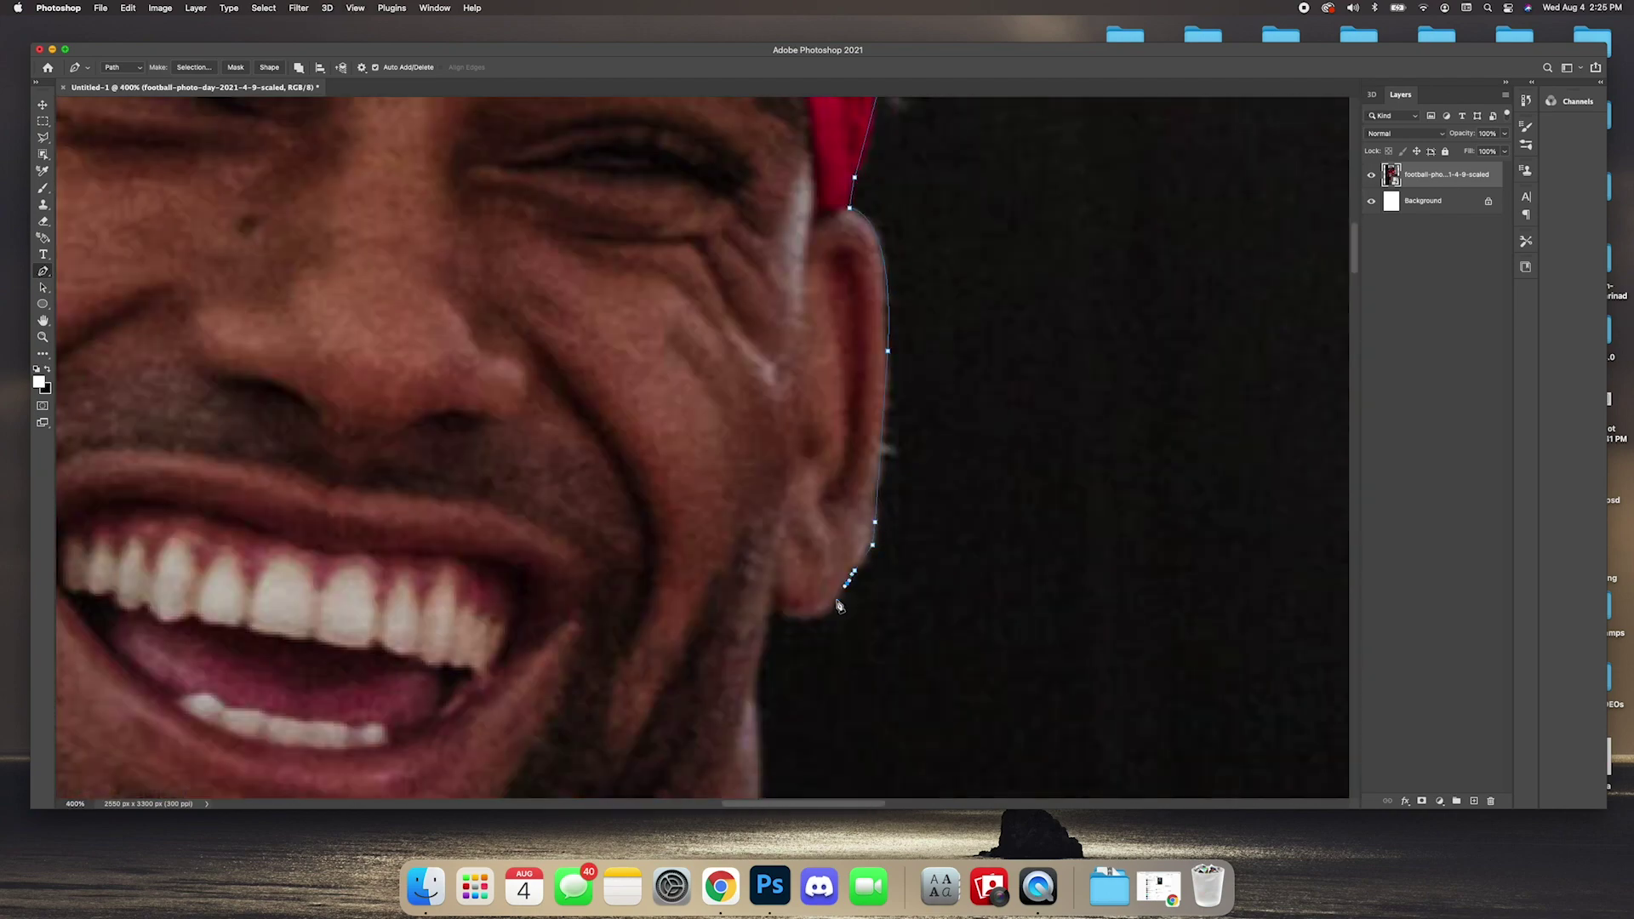
{"action": "left_click", "coordinate": [836, 601]}
Trace the path down the neck and along the top of the right-hand shoulder to the sleeve stripes.
{"action": "scroll", "coordinate": [783, 595], "scroll_direction": "down", "scroll_amount": 5}
{"action": "scroll", "coordinate": [758, 596], "scroll_direction": "down", "scroll_amount": 8}
{"action": "left_click", "coordinate": [1010, 584]}
{"action": "scroll", "coordinate": [1010, 587], "scroll_direction": "right", "scroll_amount": 8}
{"action": "left_click", "coordinate": [1072, 605]}
{"action": "scroll", "coordinate": [1072, 596], "scroll_direction": "right", "scroll_amount": 8}
{"action": "left_click_drag", "start_coordinate": [1056, 581], "coordinate": [1091, 692]}
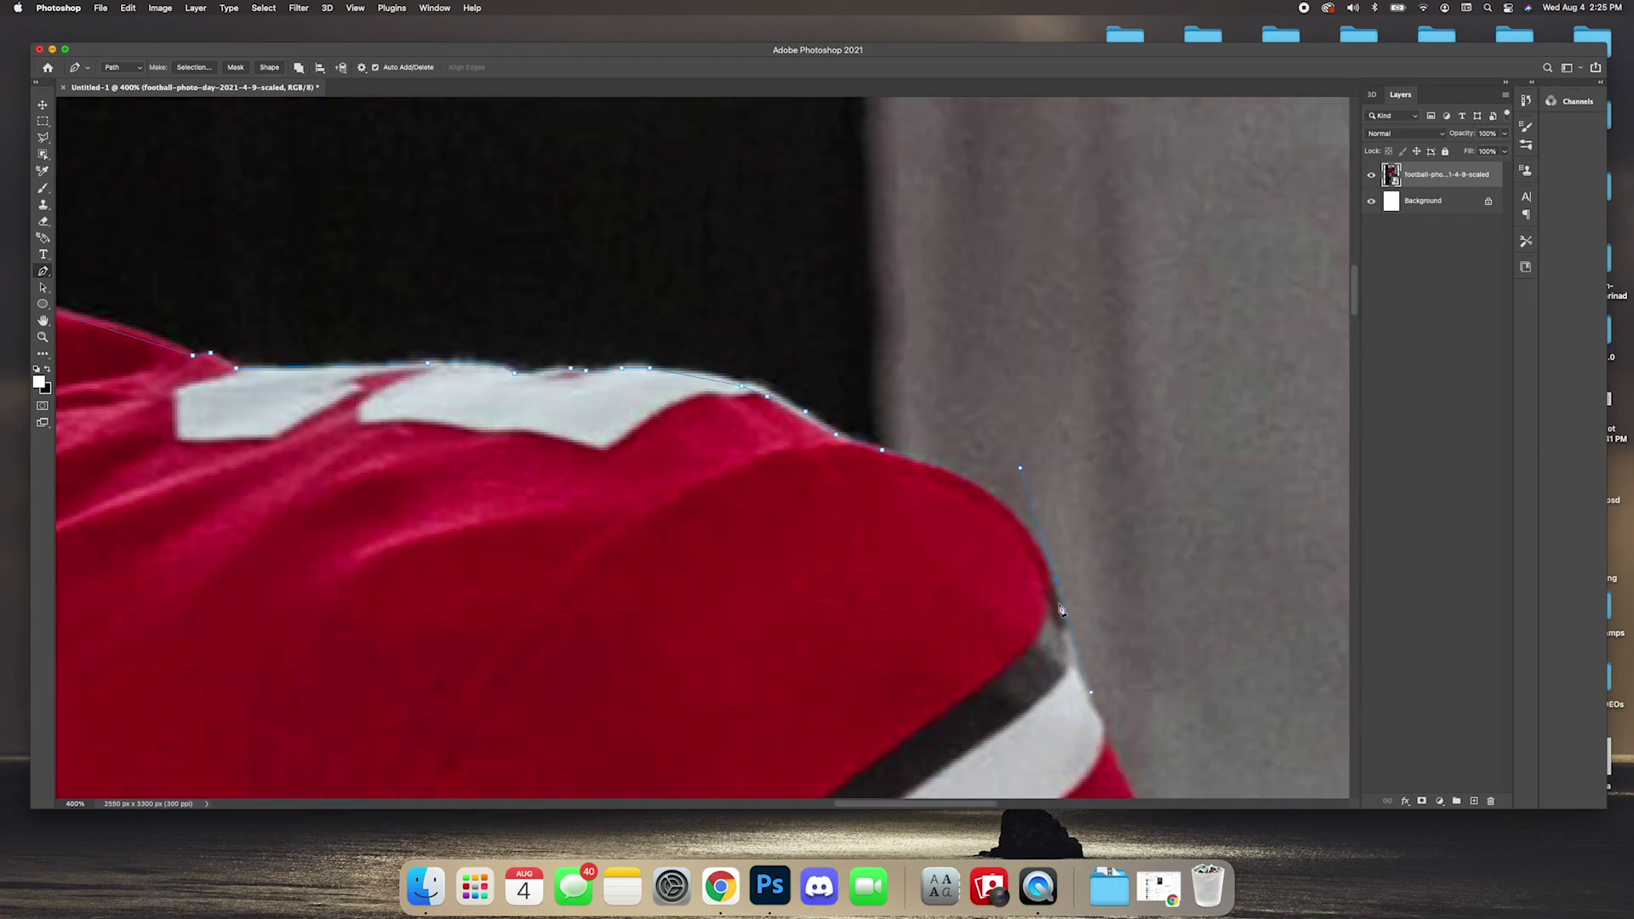
Continue the path down the outer edge of the right-hand striped sleeve to its hem.
{"action": "scroll", "coordinate": [1061, 610], "scroll_direction": "down", "scroll_amount": 6}
{"action": "left_click", "coordinate": [1101, 638]}
{"action": "scroll", "coordinate": [1098, 634], "scroll_direction": "down", "scroll_amount": 7}
{"action": "scroll", "coordinate": [936, 510], "scroll_direction": "right", "scroll_amount": 7}
{"action": "left_click", "coordinate": [781, 393]}
{"action": "scroll", "coordinate": [783, 400], "scroll_direction": "down", "scroll_amount": 3}
{"action": "left_click", "coordinate": [801, 485]}
{"action": "left_click_drag", "start_coordinate": [814, 513], "coordinate": [820, 517]}
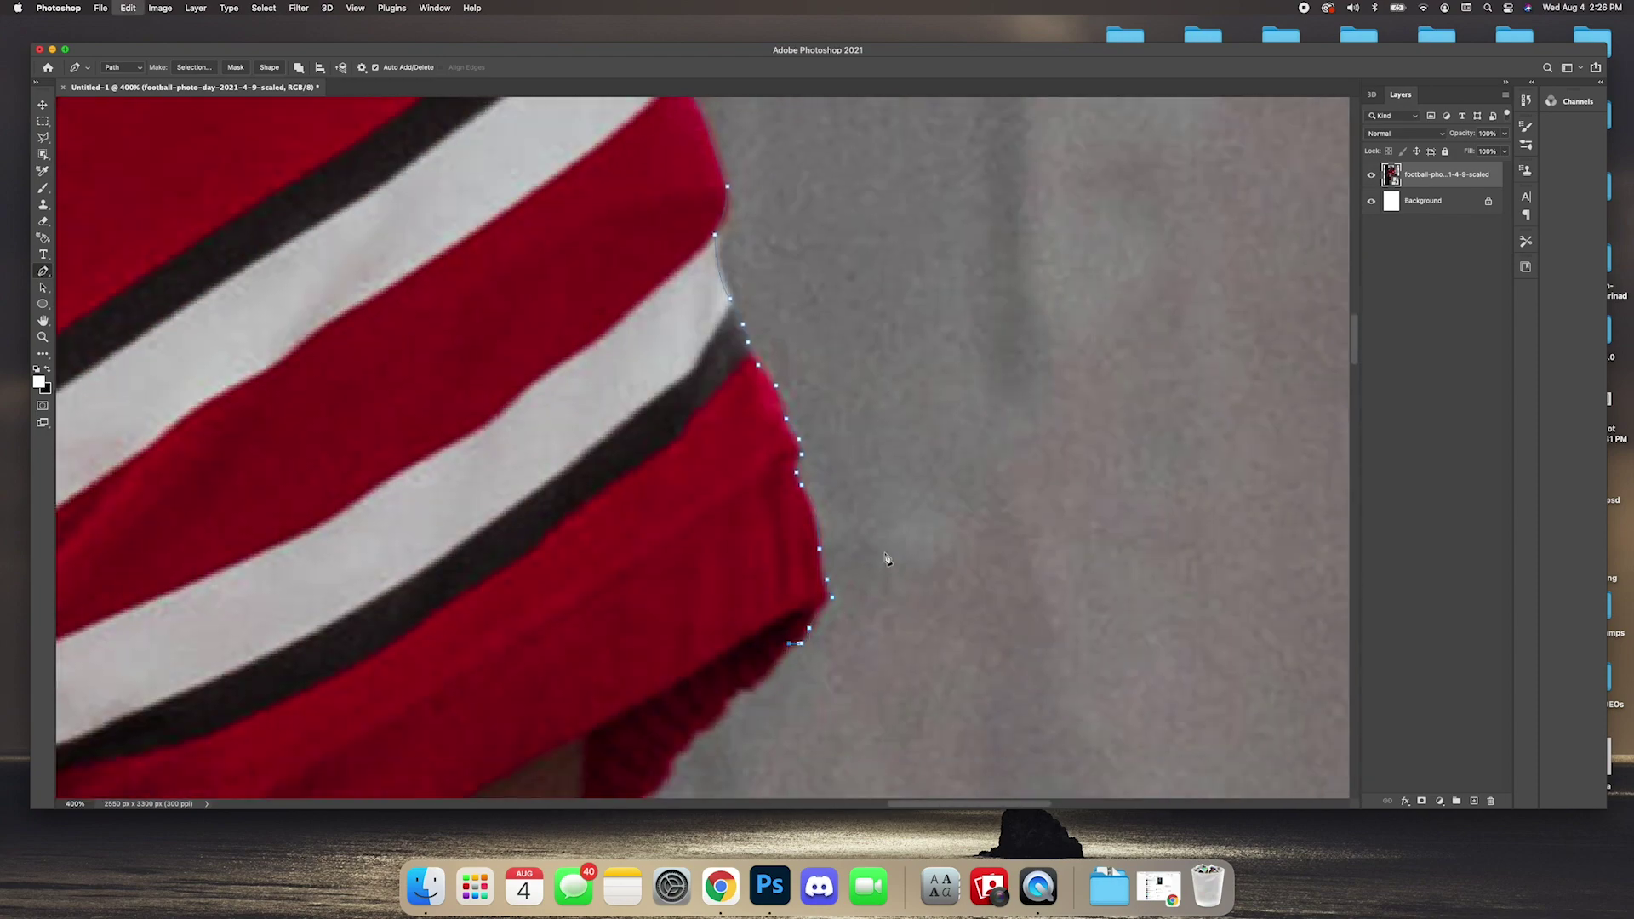
Trace the path under the sleeve hem and down the right-hand arm to the elbow.
{"action": "scroll", "coordinate": [887, 560], "scroll_direction": "down", "scroll_amount": 5}
{"action": "left_click", "coordinate": [591, 711]}
{"action": "scroll", "coordinate": [596, 707], "scroll_direction": "down", "scroll_amount": 10}
{"action": "left_click_drag", "start_coordinate": [630, 395], "coordinate": [631, 457]}
{"action": "scroll", "coordinate": [631, 510], "scroll_direction": "down", "scroll_amount": 10}
{"action": "scroll", "coordinate": [602, 547], "scroll_direction": "down", "scroll_amount": 5}
{"action": "left_click_drag", "start_coordinate": [528, 638], "coordinate": [474, 690]}
{"action": "right_click", "coordinate": [528, 635]}
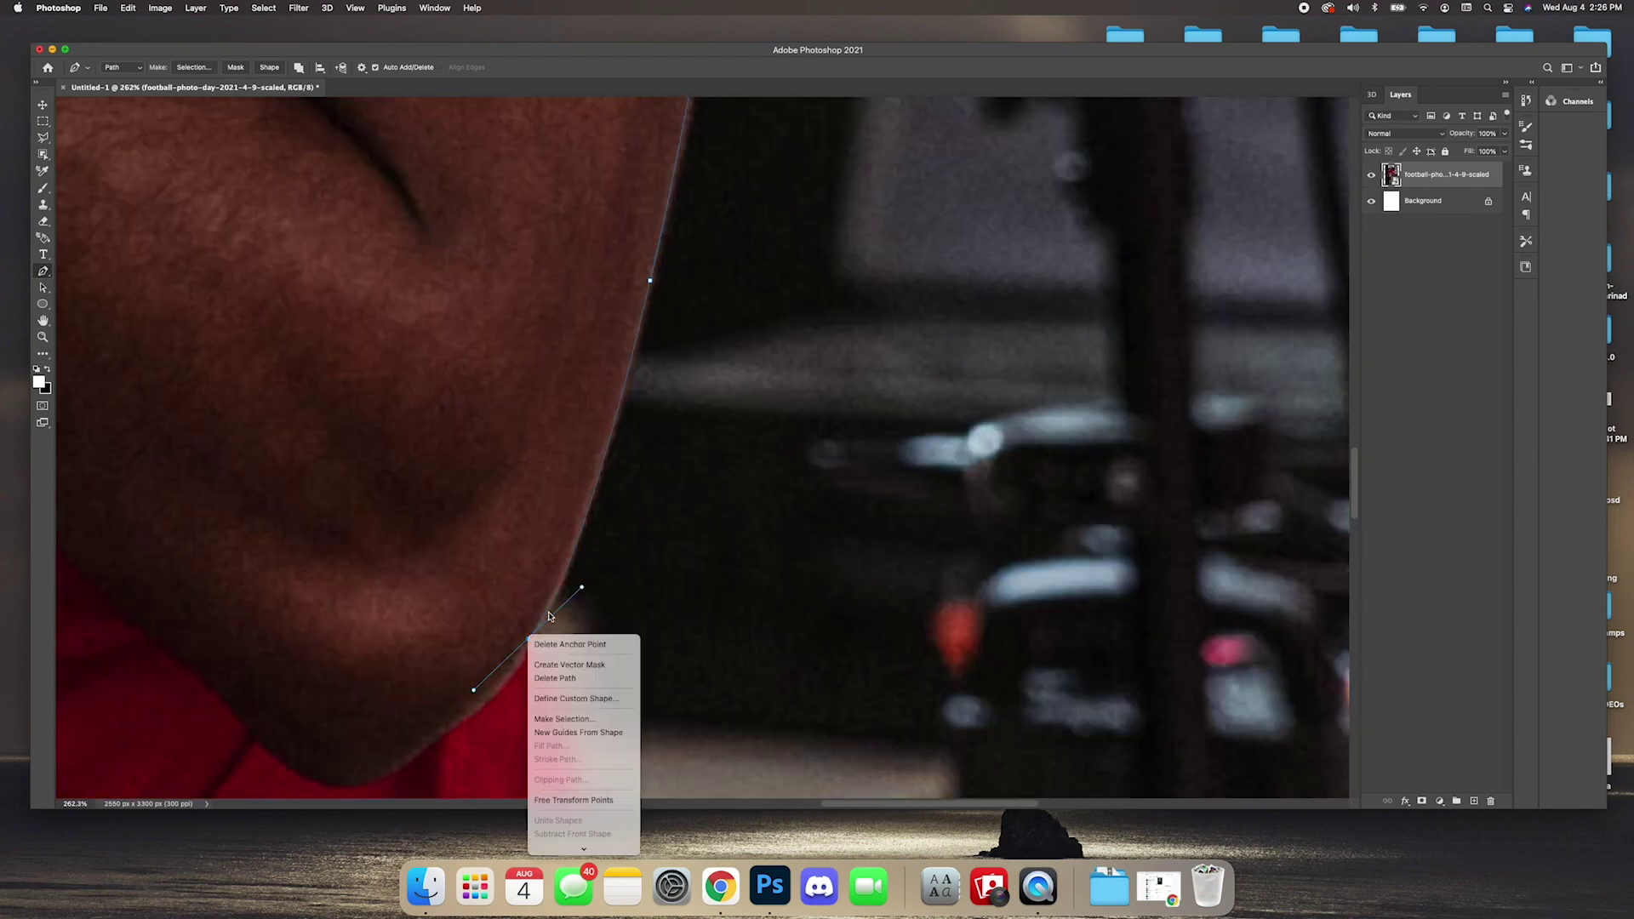
{"action": "left_click", "coordinate": [549, 616]}
Finish the path down the right-hand side of the jersey and pants, and convert it into a selection.
{"action": "scroll", "coordinate": [561, 553], "scroll_direction": "down", "scroll_amount": 6}
{"action": "left_click_drag", "start_coordinate": [573, 587], "coordinate": [584, 609]}
{"action": "scroll", "coordinate": [585, 562], "scroll_direction": "down", "scroll_amount": 6}
{"action": "left_click_drag", "start_coordinate": [591, 500], "coordinate": [558, 621]}
{"action": "scroll", "coordinate": [590, 528], "scroll_direction": "down", "scroll_amount": 7}
{"action": "left_click", "coordinate": [614, 449]}
{"action": "scroll", "coordinate": [629, 442], "scroll_direction": "down", "scroll_amount": 6}
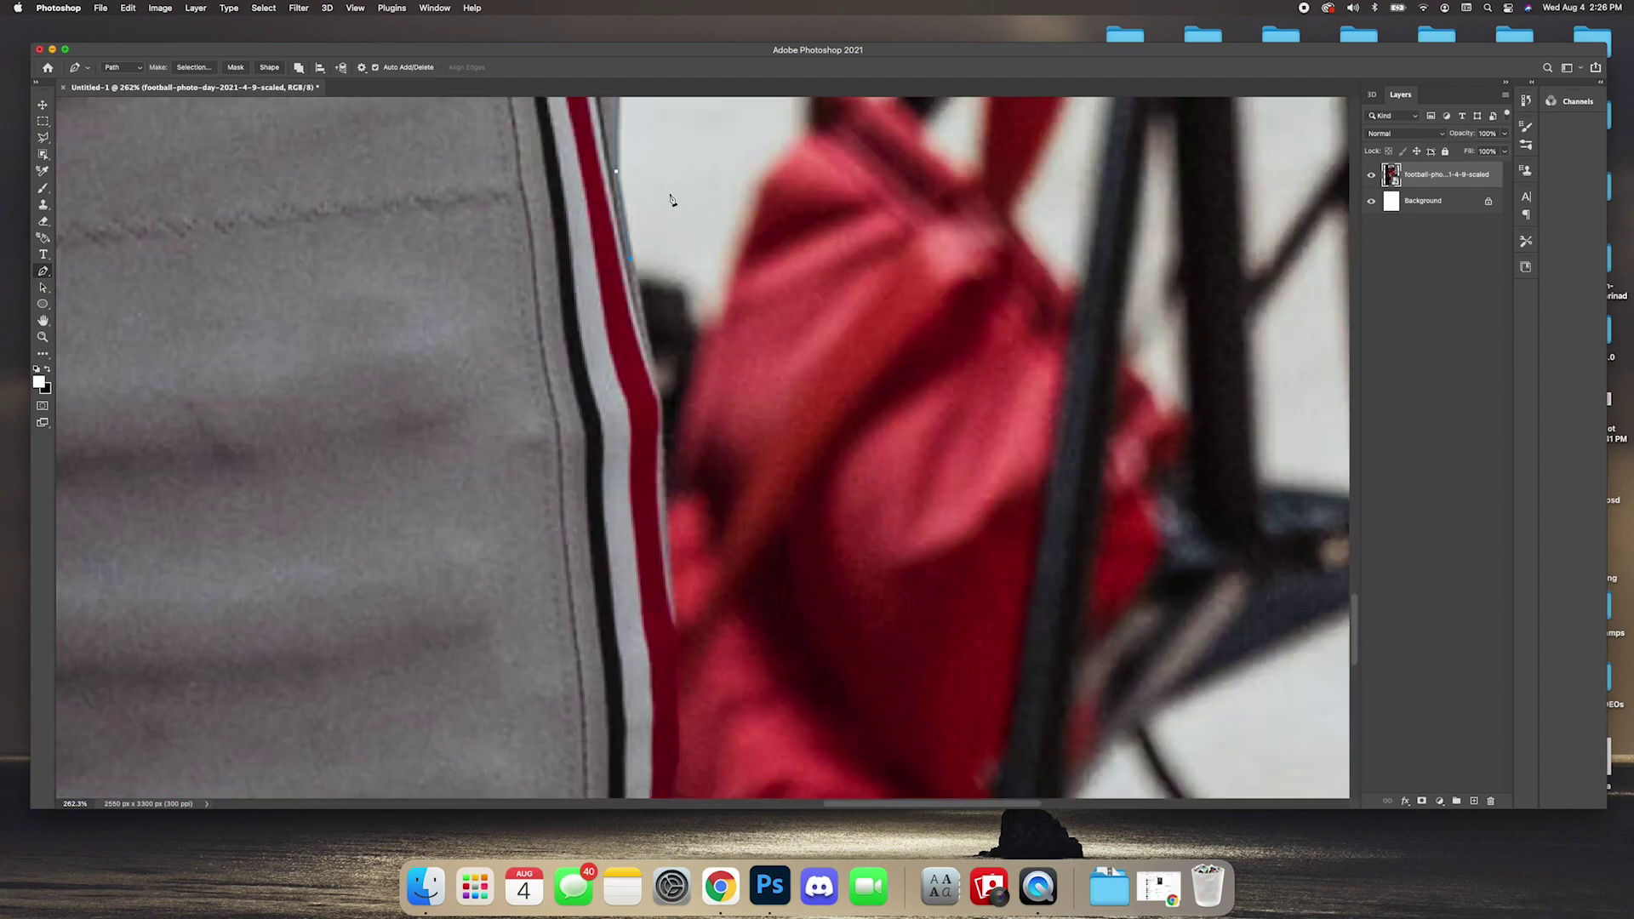
{"action": "scroll", "coordinate": [673, 340], "scroll_direction": "down", "scroll_amount": 6}
{"action": "left_click", "coordinate": [667, 431]}
{"action": "key", "text": "ctrl+Return"}
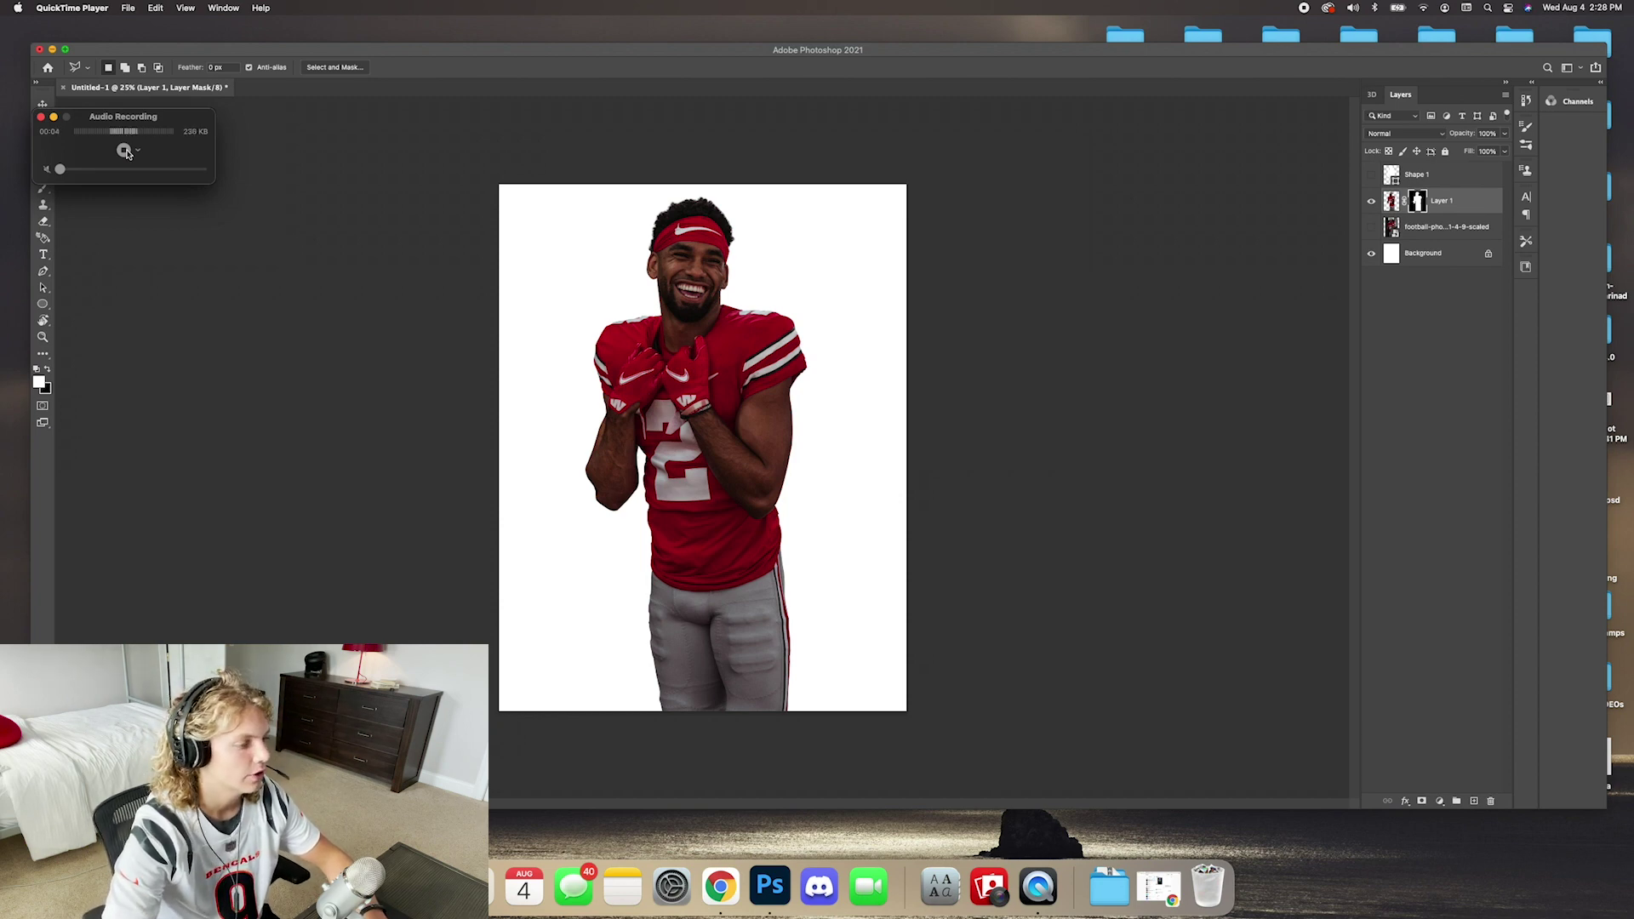
Switch to Chrome, search Google Images for "ohio state stadium" and browse the stadium photos for a background.
{"action": "left_click", "coordinate": [628, 199]}
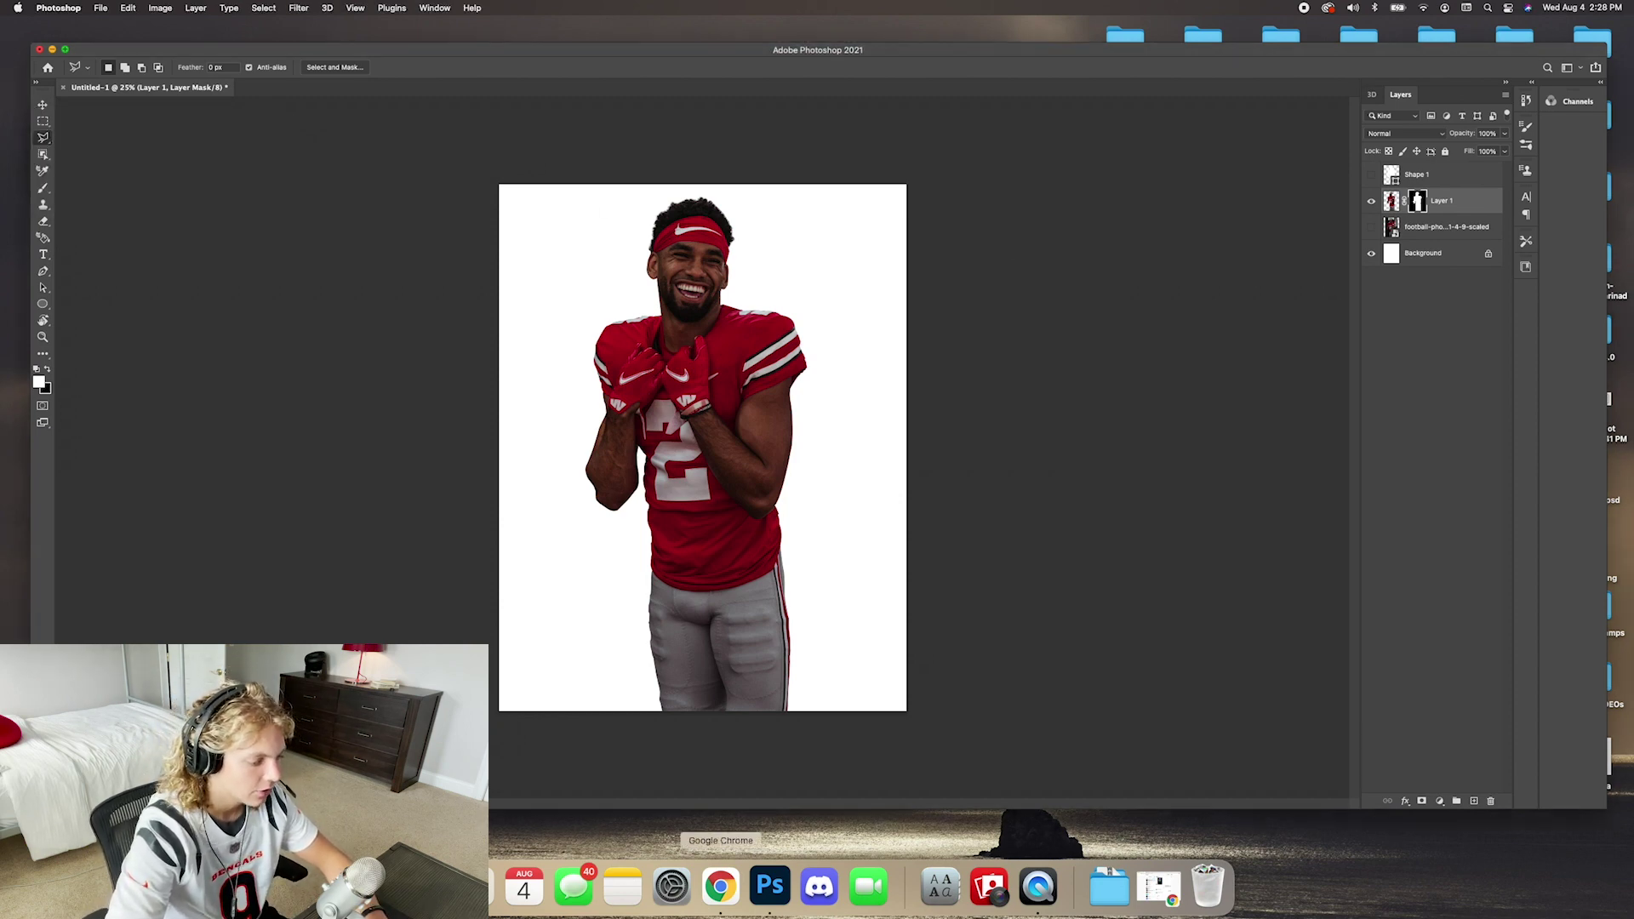
{"action": "left_click", "coordinate": [720, 885]}
{"action": "left_click", "coordinate": [467, 31]}
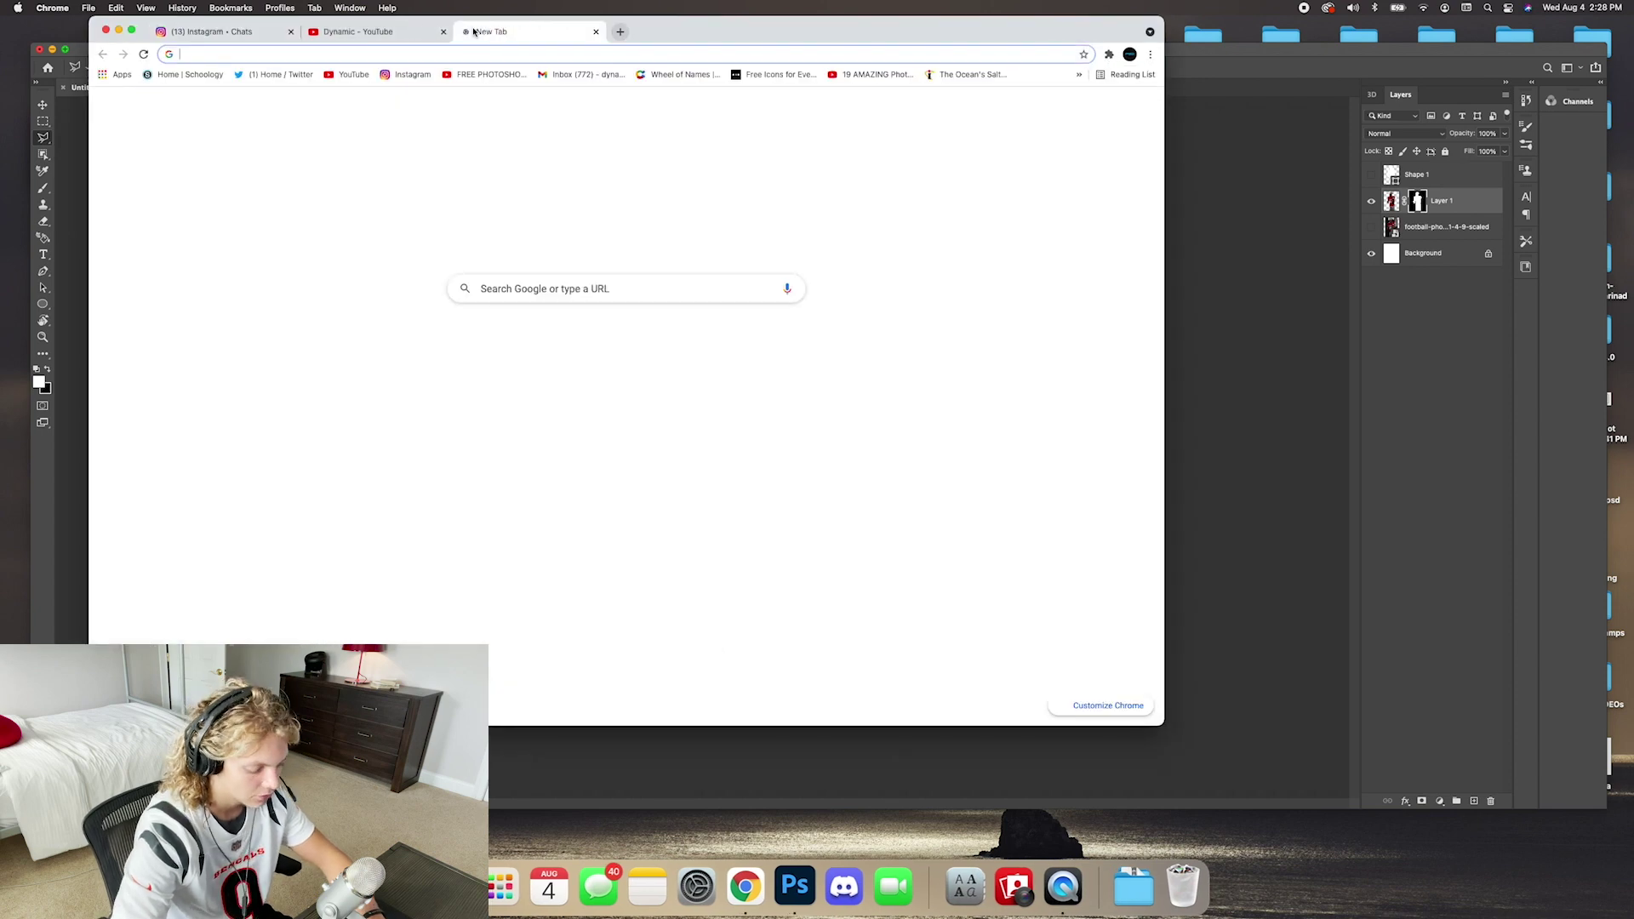
{"action": "type", "text": "Ohio"}
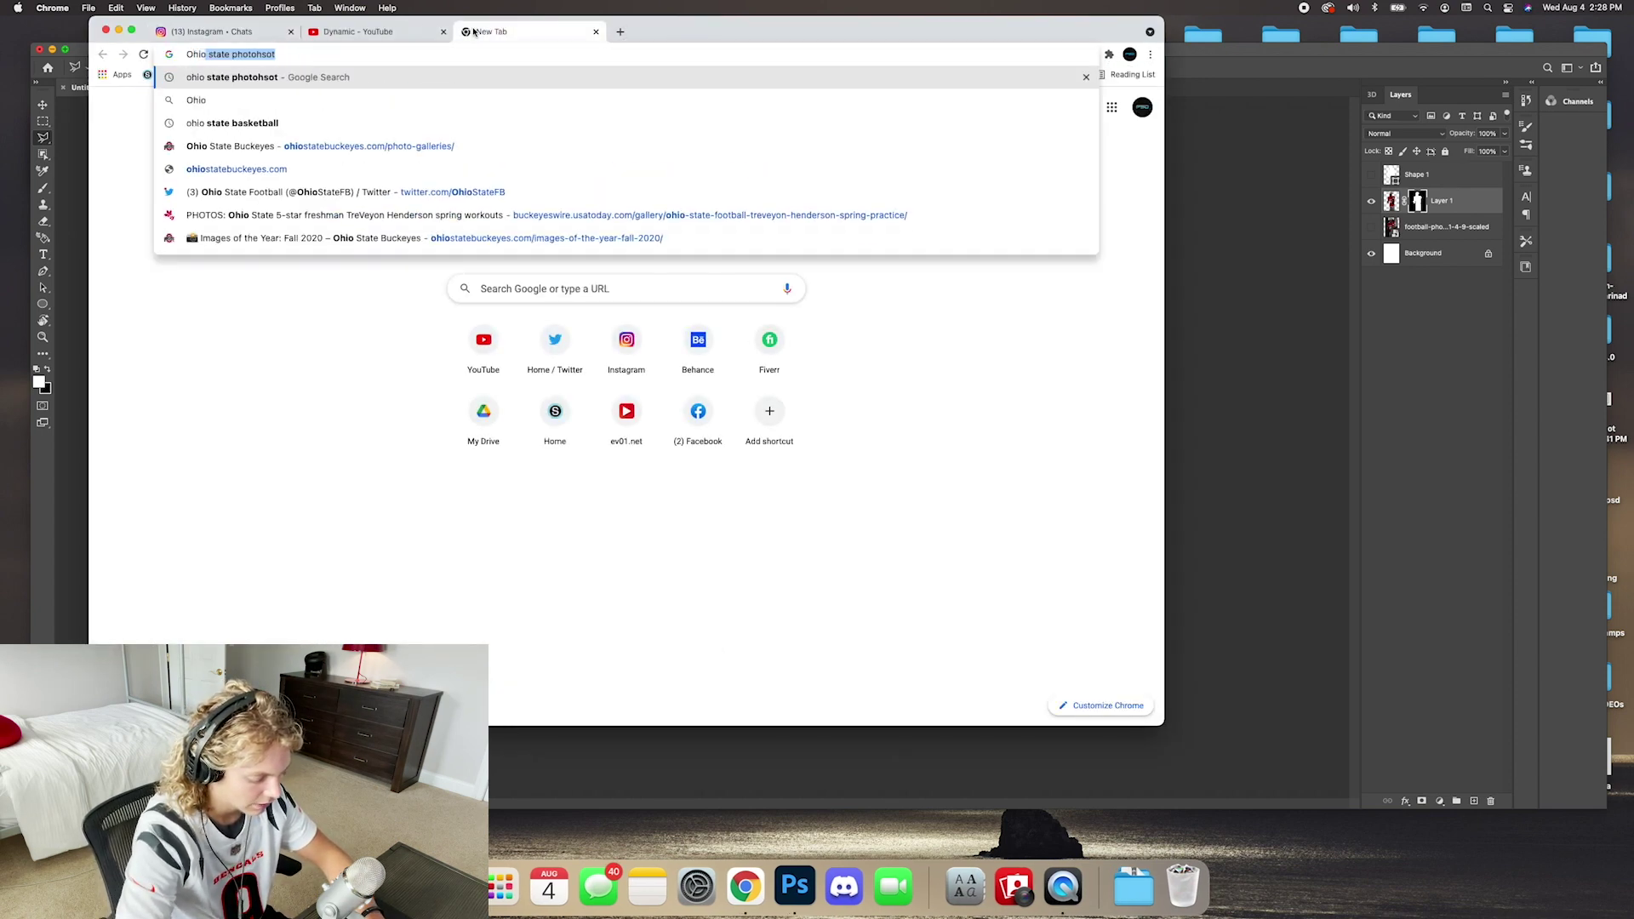
{"action": "type", "text": " state stadium"}
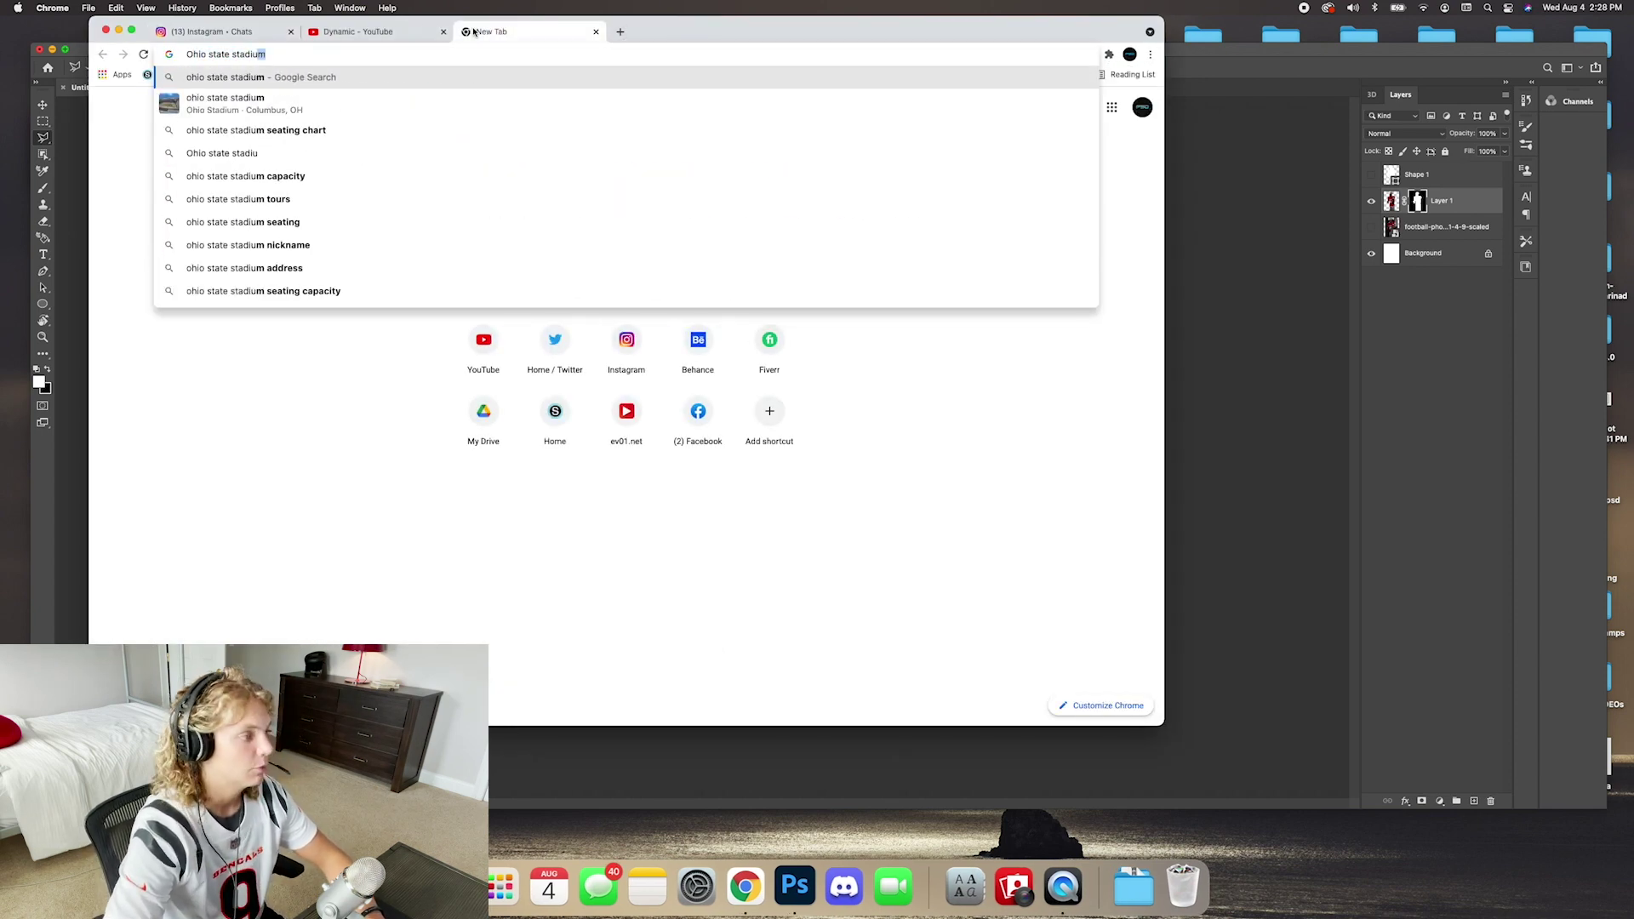
{"action": "key", "text": "Return"}
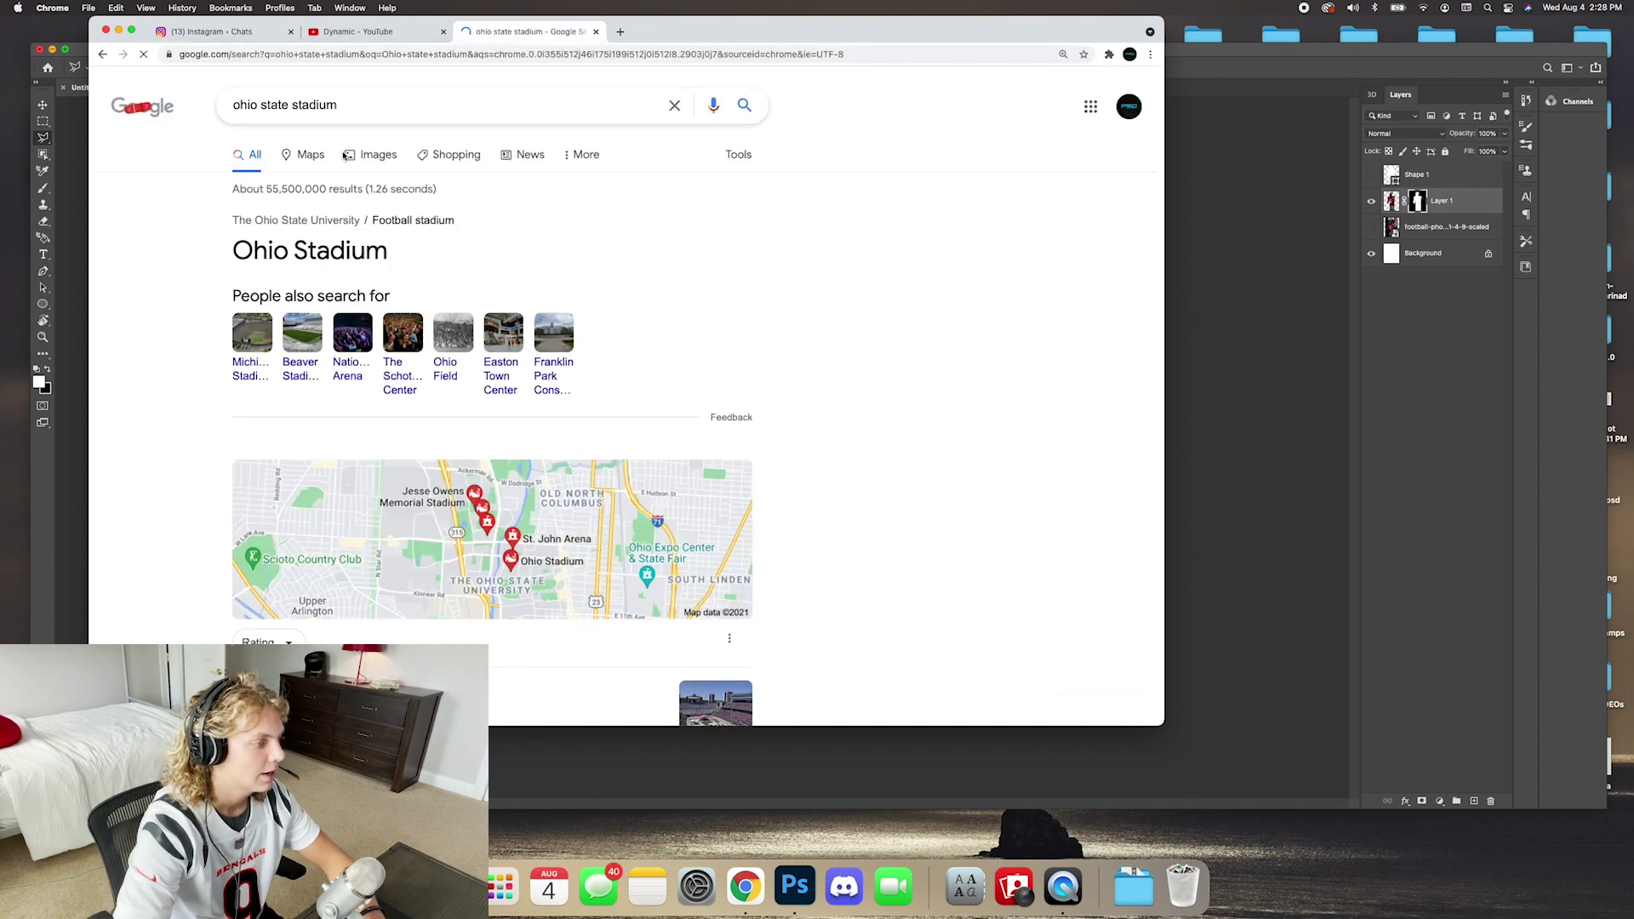
{"action": "left_click", "coordinate": [375, 154]}
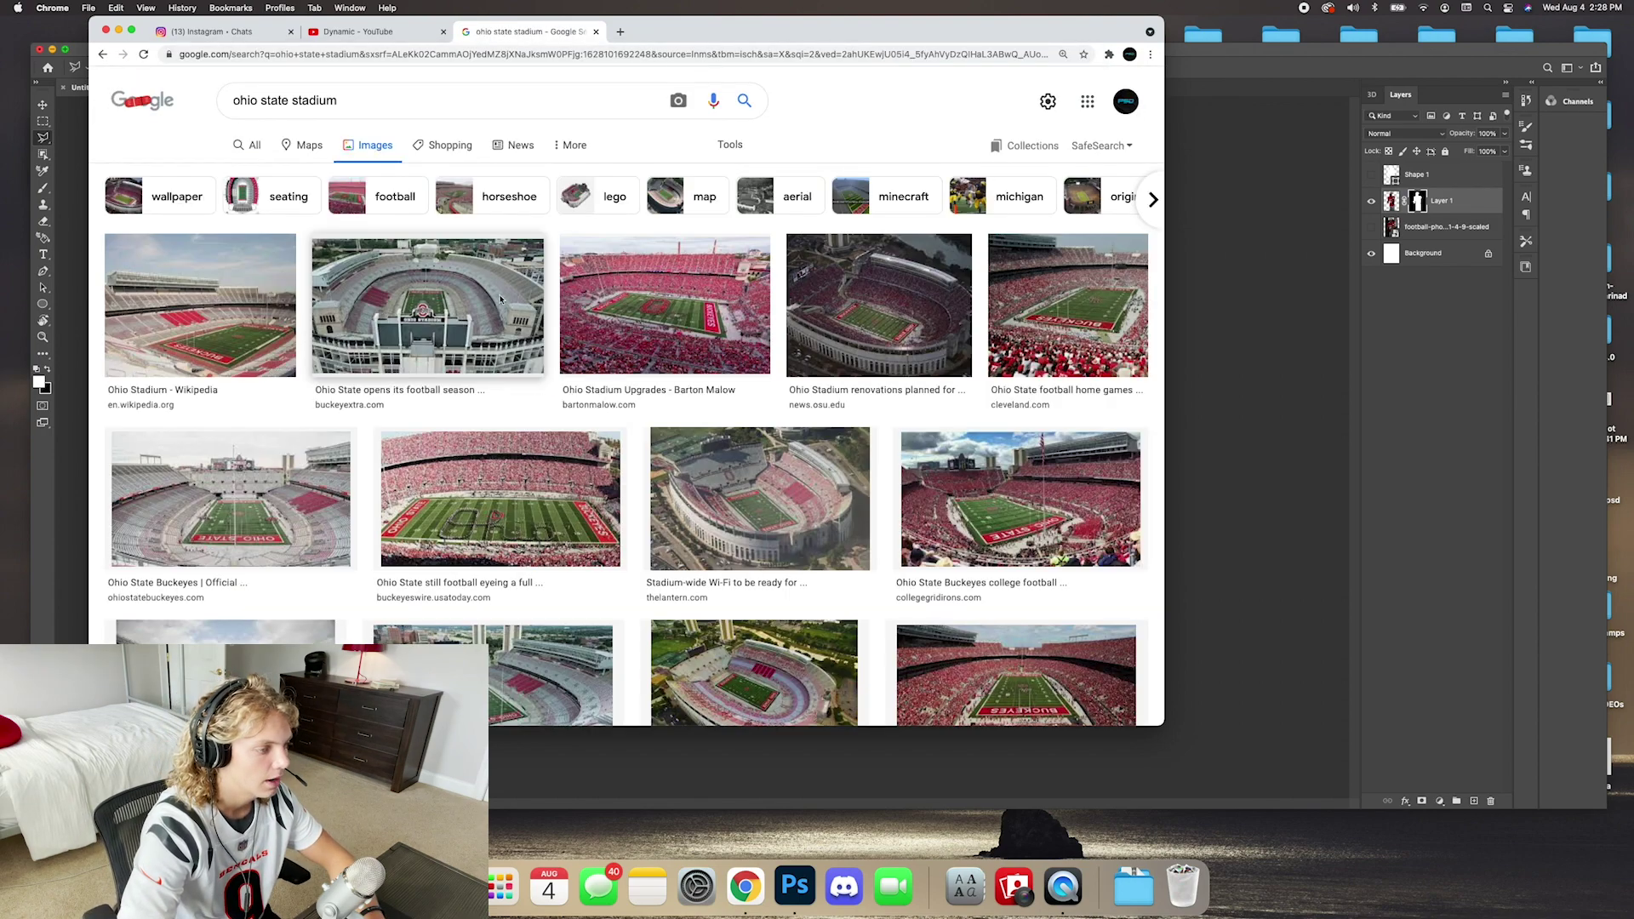
{"action": "scroll", "coordinate": [226, 324], "scroll_direction": "down", "scroll_amount": 5}
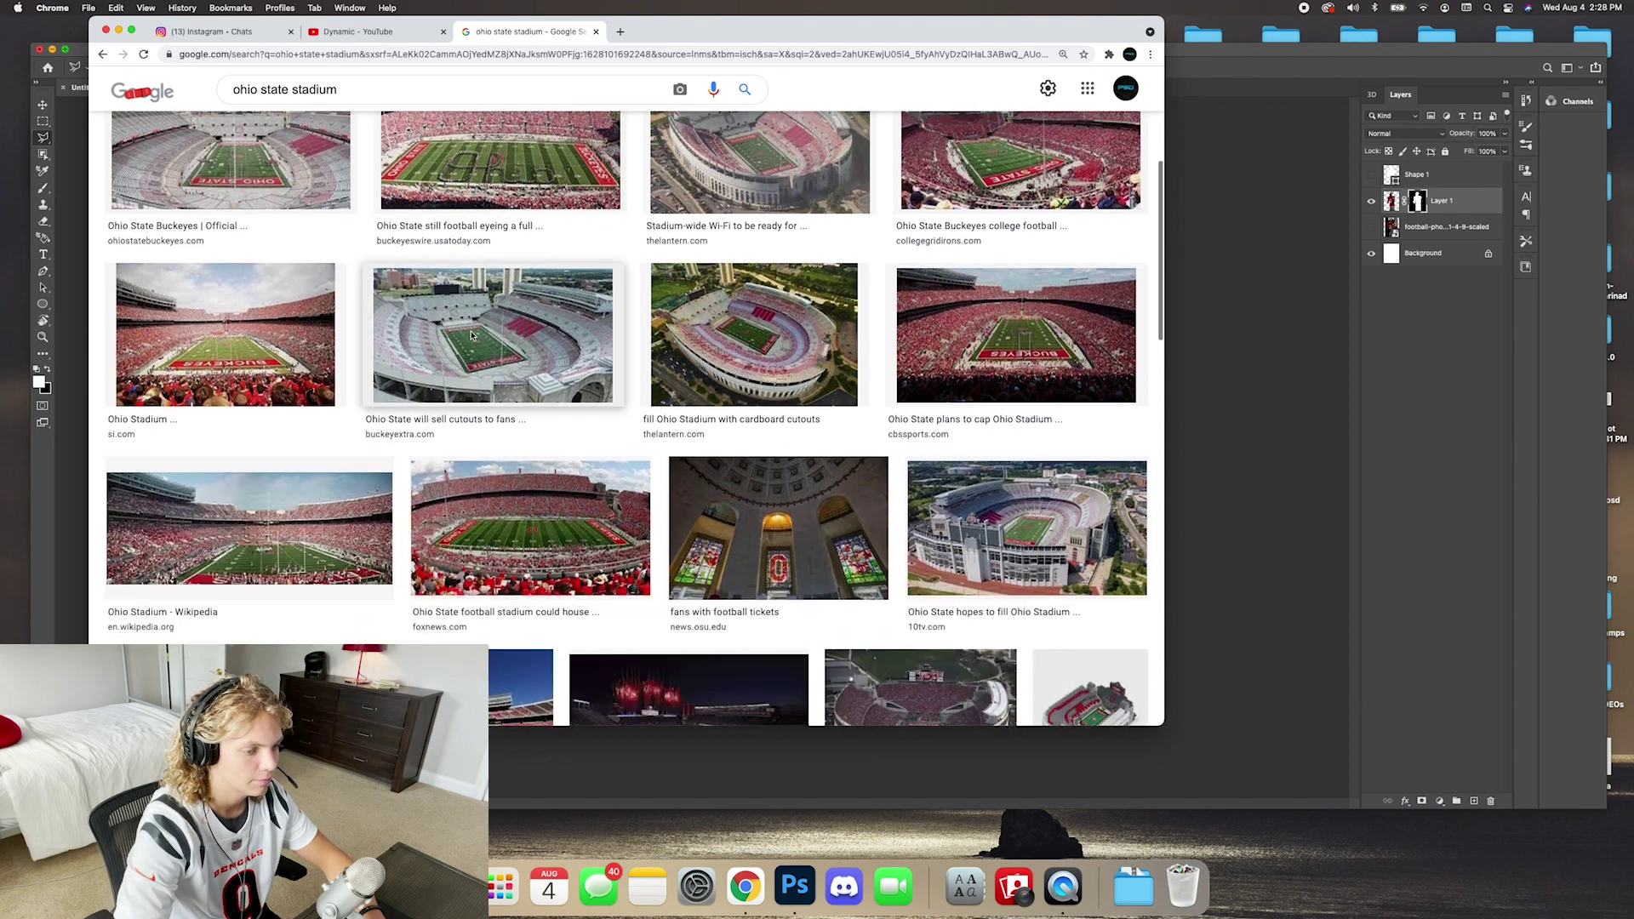
{"action": "scroll", "coordinate": [436, 319], "scroll_direction": "down", "scroll_amount": 6}
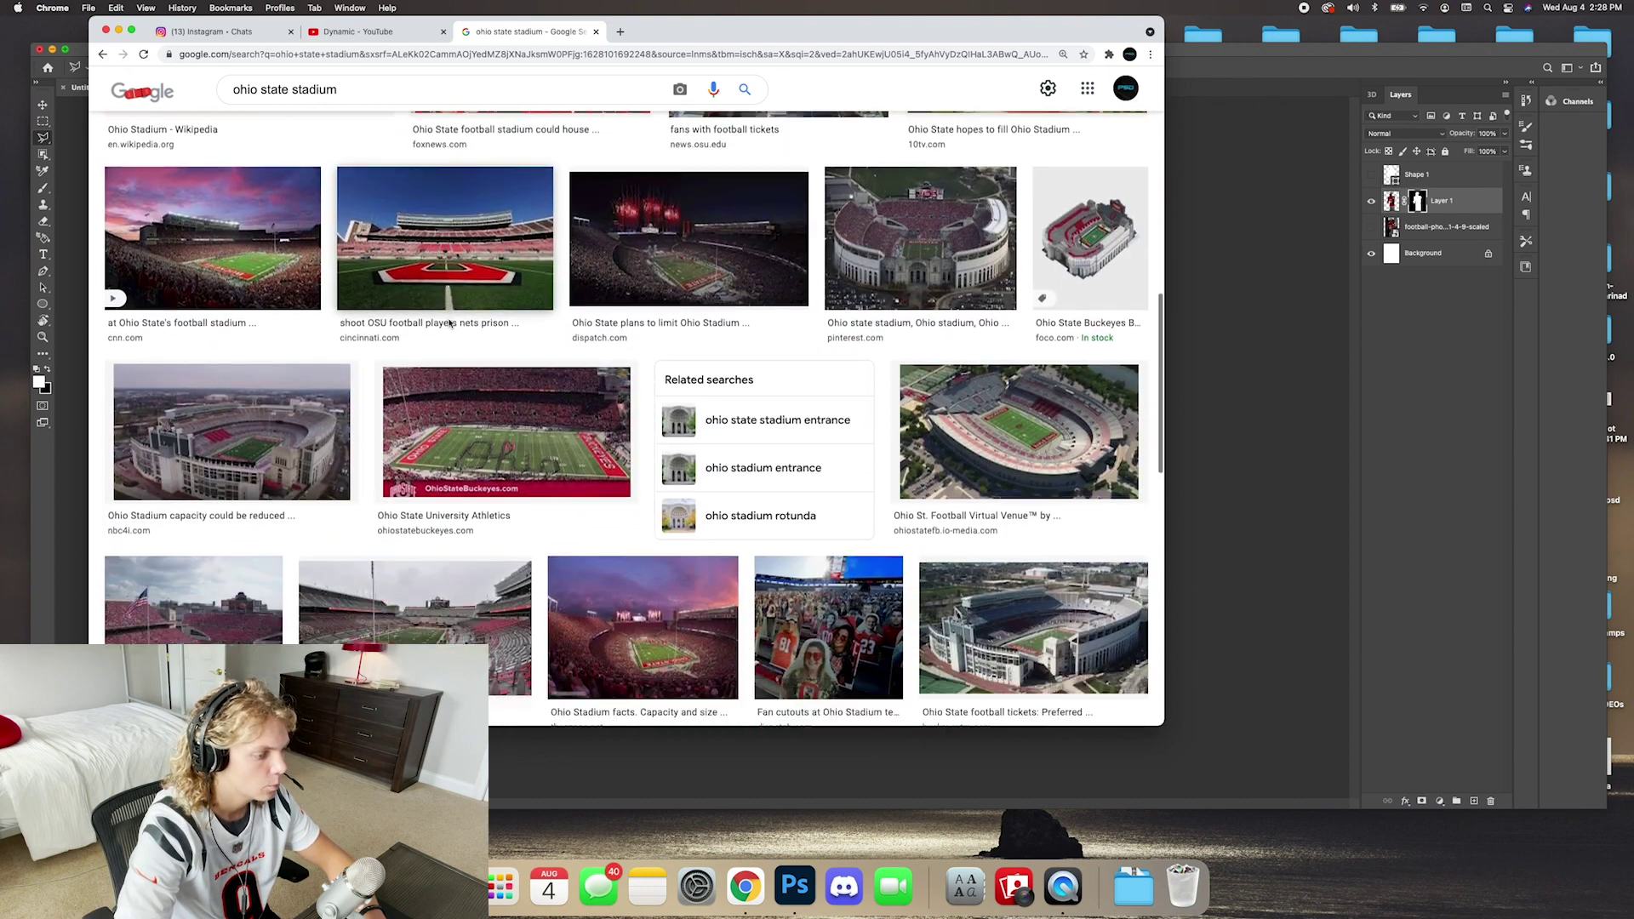
{"action": "scroll", "coordinate": [355, 318], "scroll_direction": "down", "scroll_amount": 10}
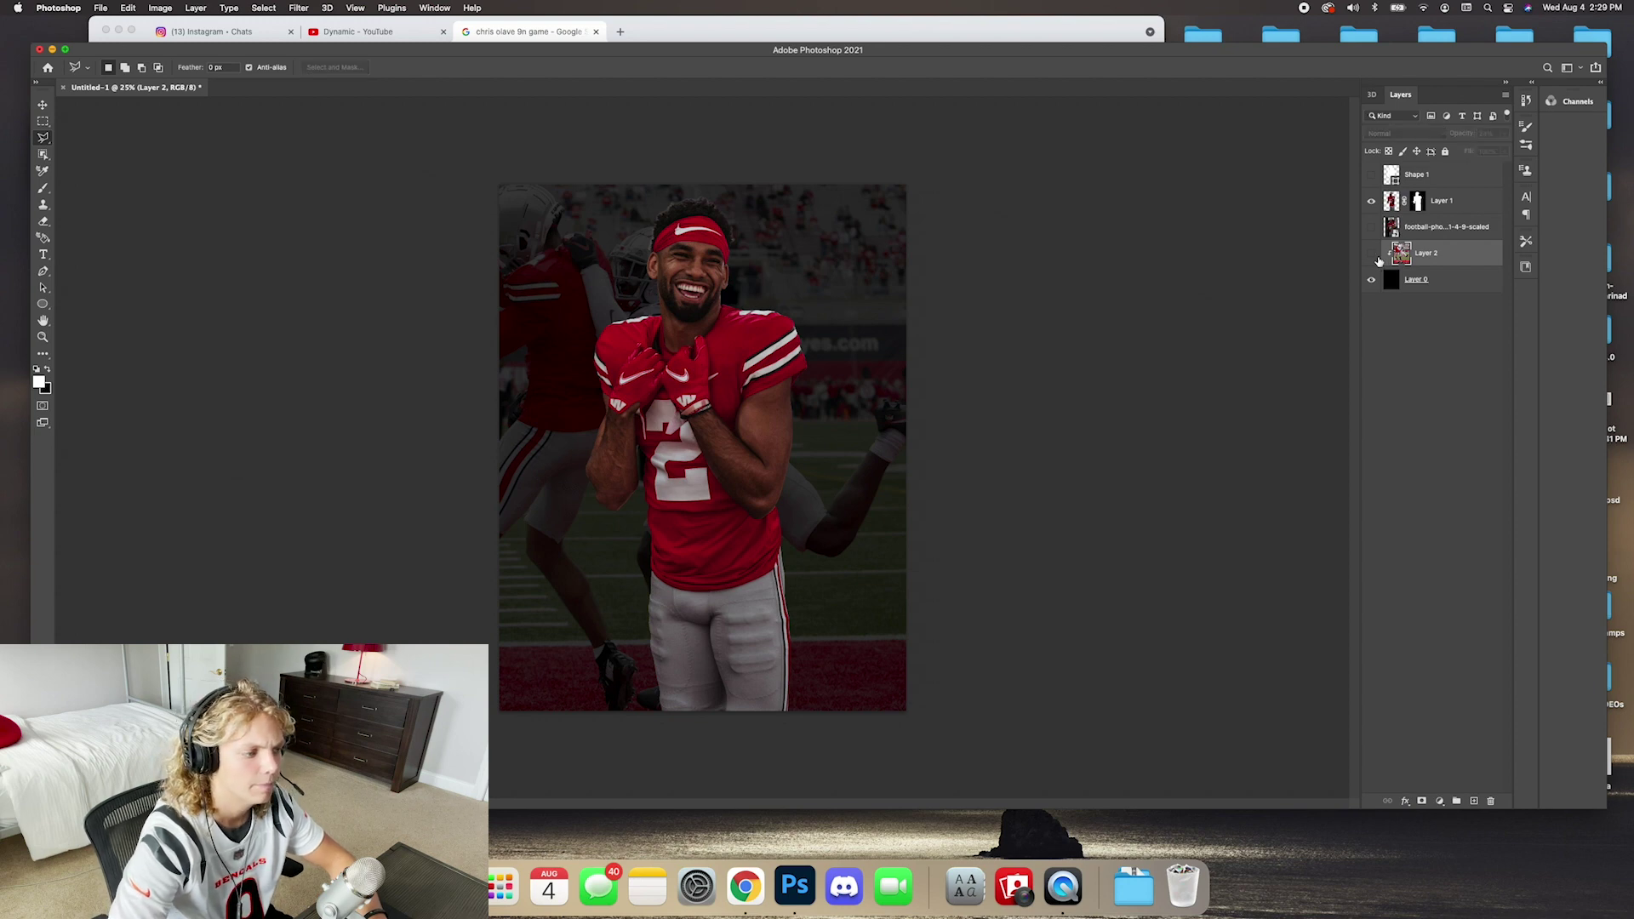
Hide and delete the Layer 2 game photo behind the player, and select Layer 1.
{"action": "left_click", "coordinate": [1373, 254]}
{"action": "key", "text": "Delete"}
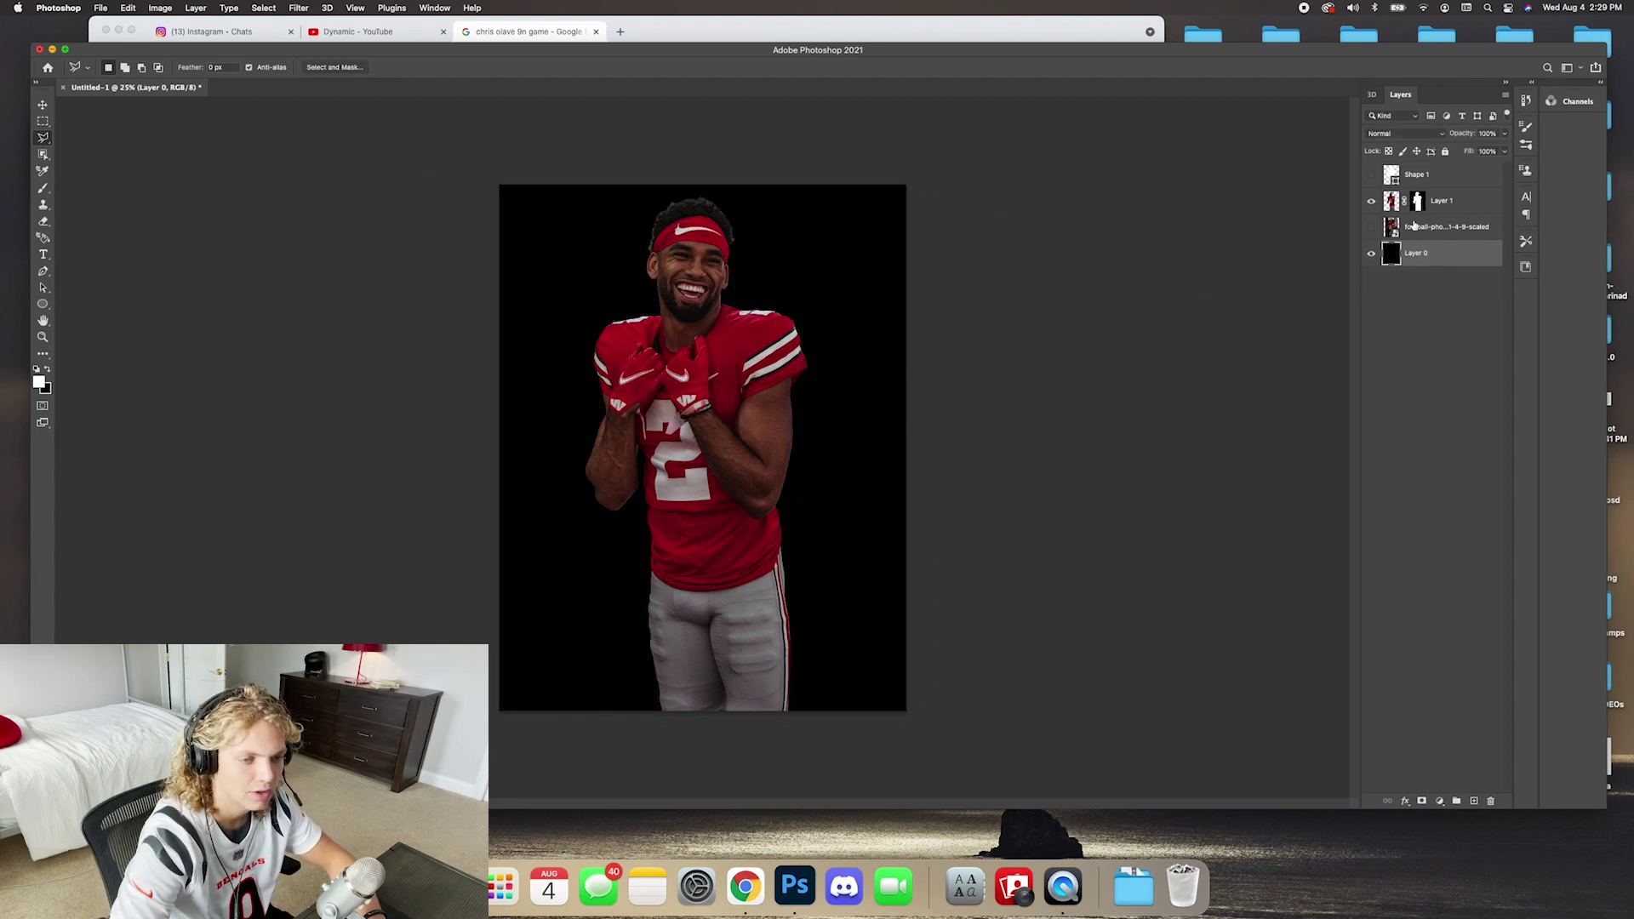
{"action": "left_click", "coordinate": [1458, 205]}
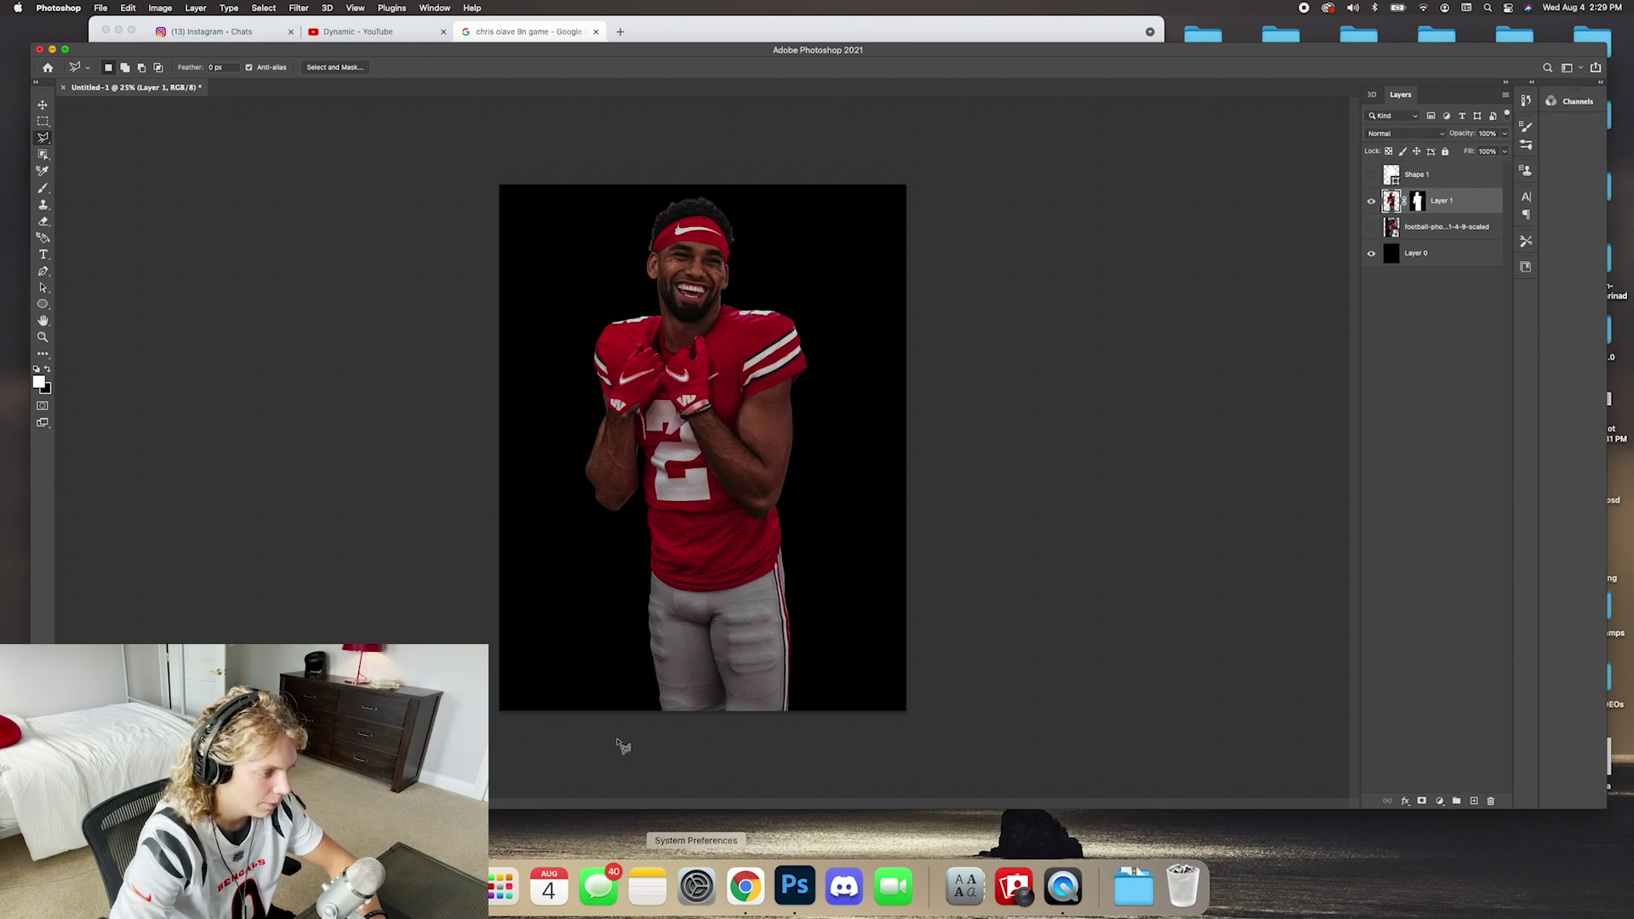
Set the foreground color to bright red (R 255, G 15, B 15) and activate the Brush tool.
{"action": "key", "text": "i"}
{"action": "left_click", "coordinate": [38, 382]}
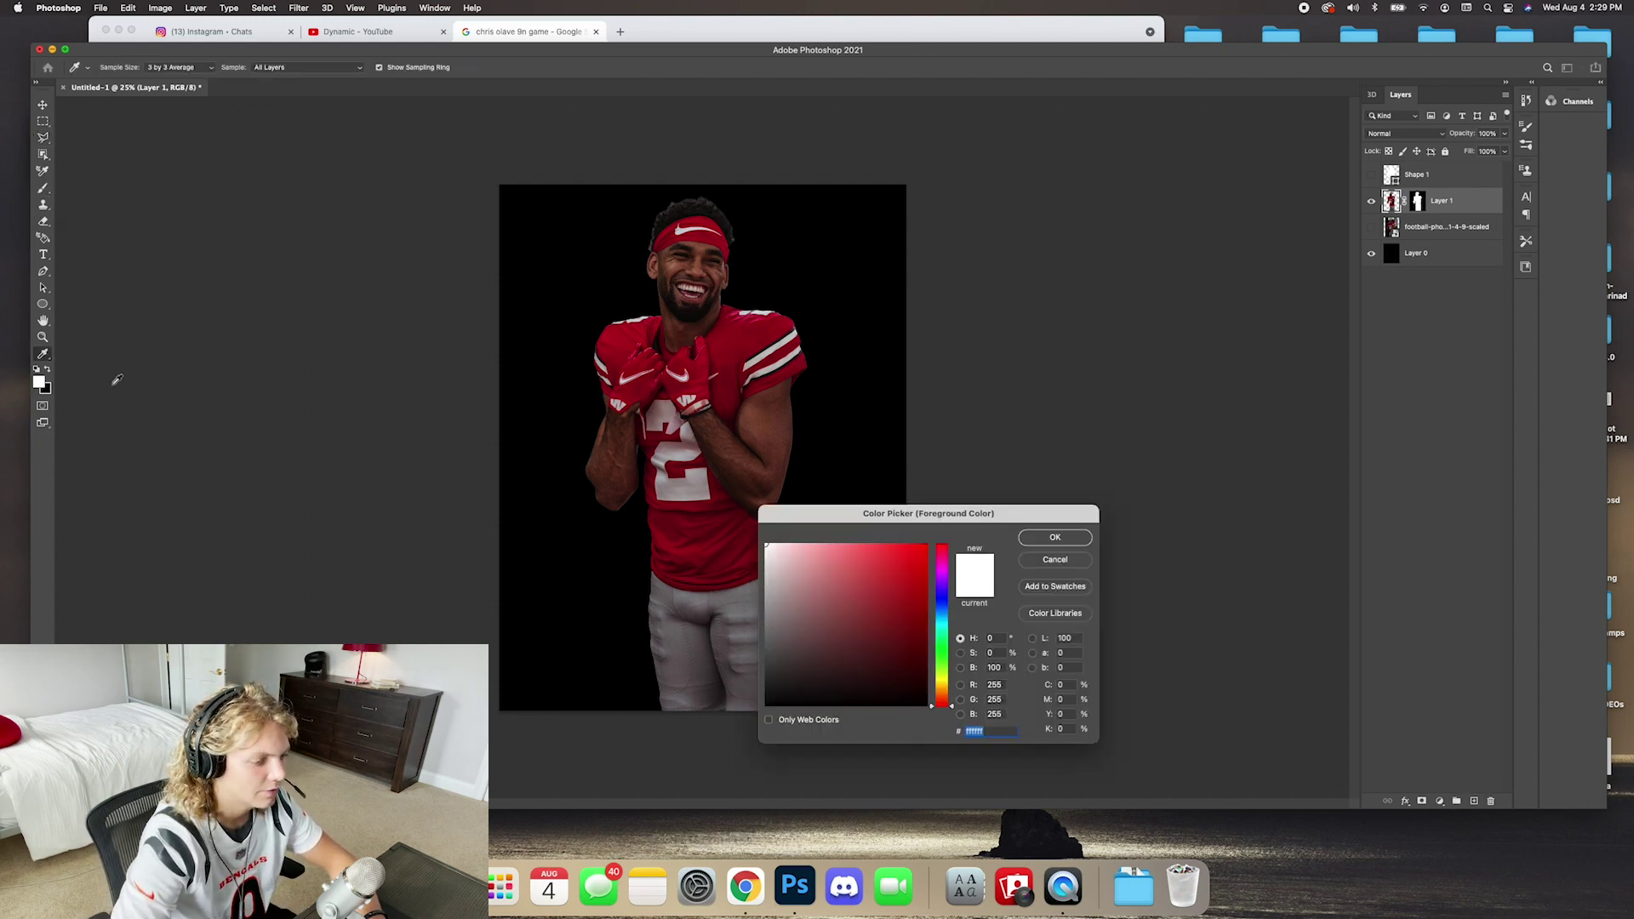
{"action": "left_click_drag", "start_coordinate": [863, 601], "coordinate": [966, 500]}
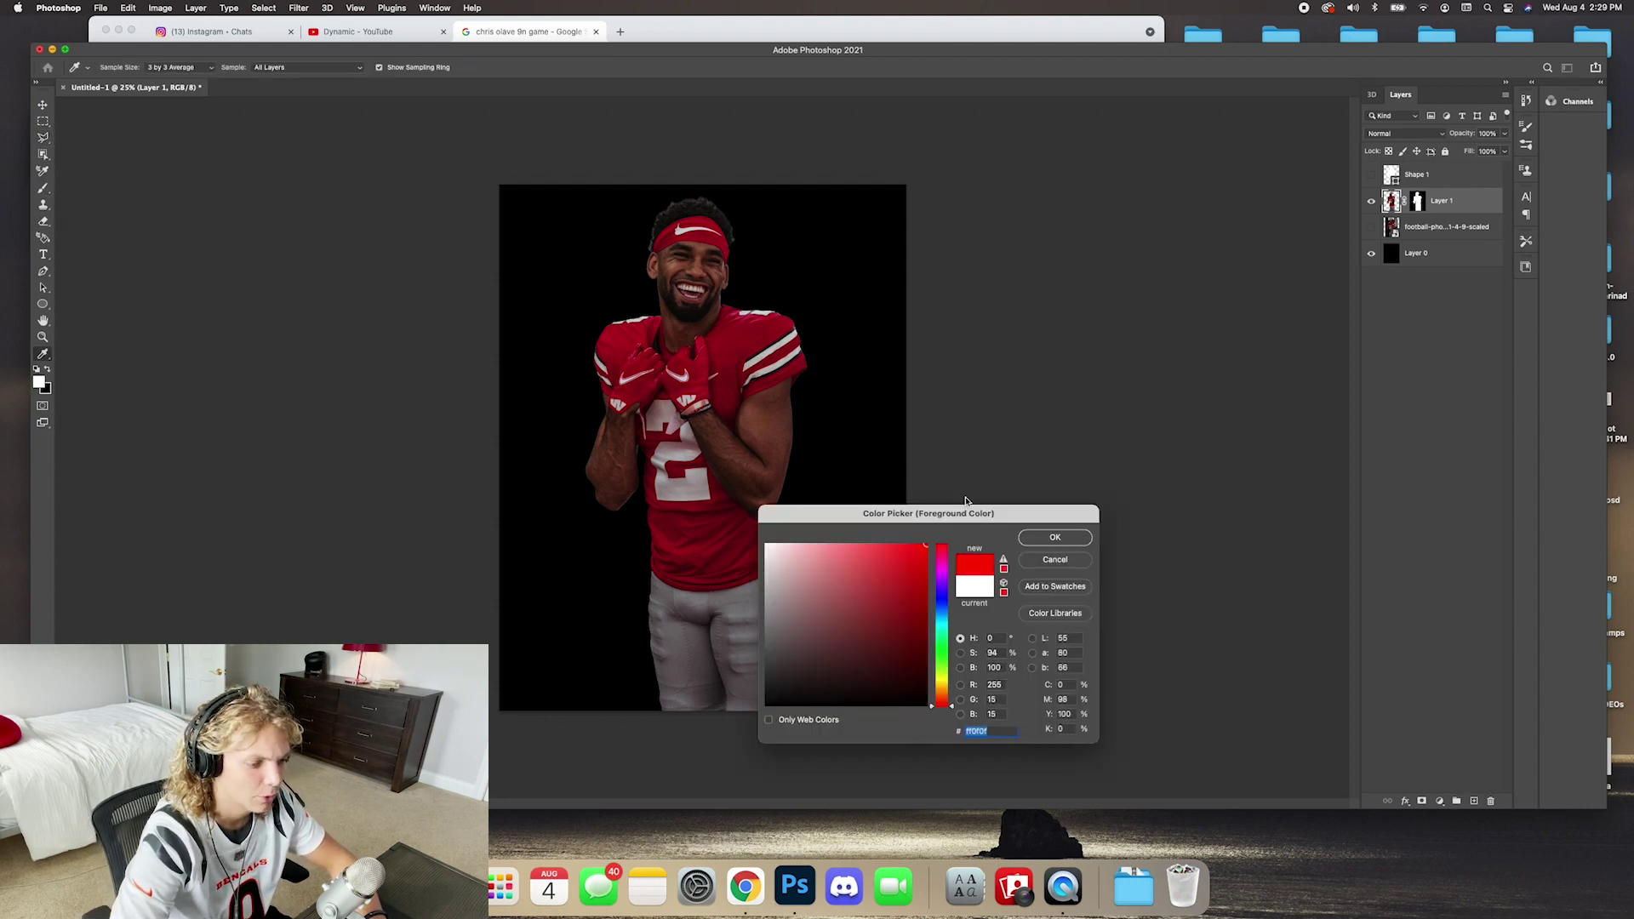
{"action": "left_click", "coordinate": [1055, 537]}
{"action": "key", "text": "b"}
Move the original football photo layer to the top of the layer stack.
{"action": "left_click", "coordinate": [1419, 231]}
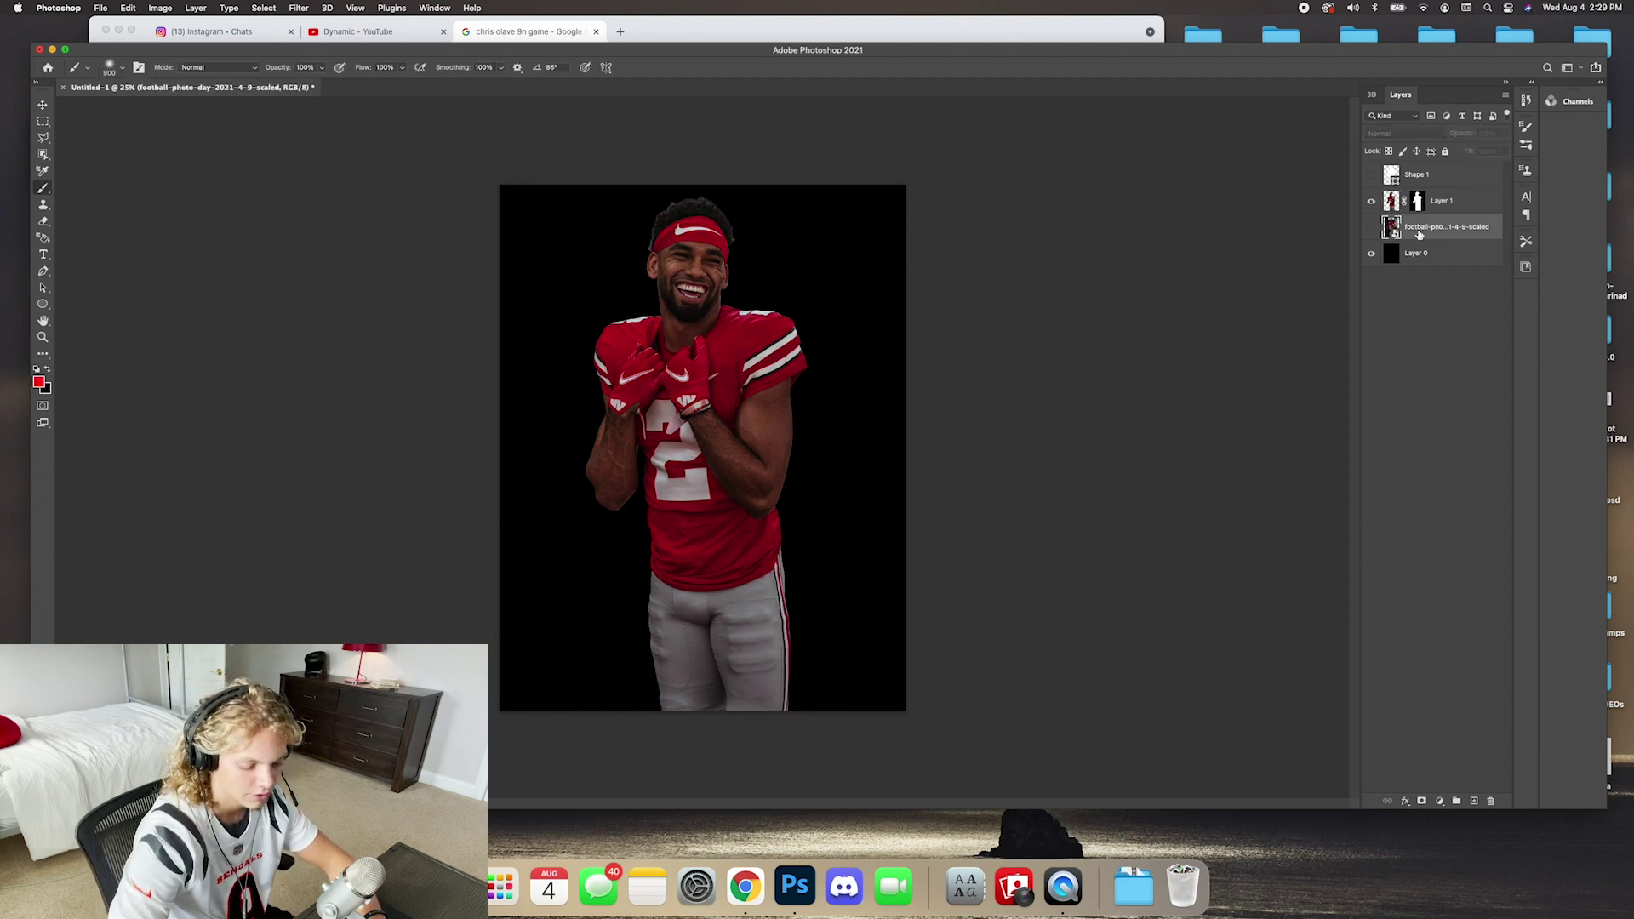
{"action": "left_click_drag", "start_coordinate": [1418, 232], "coordinate": [1451, 162]}
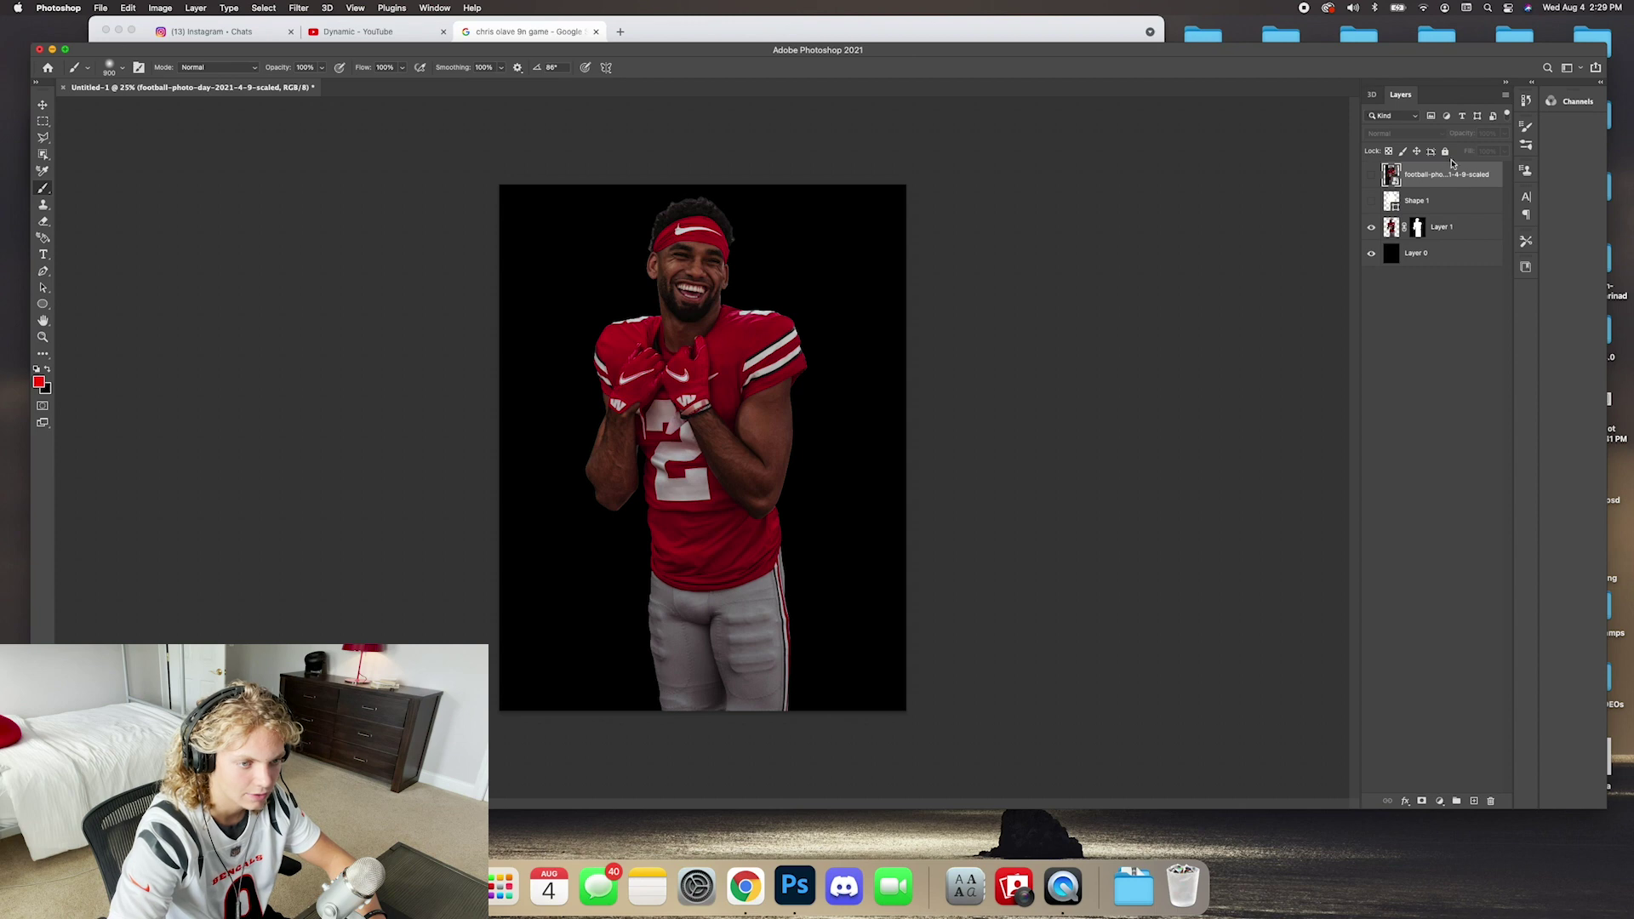
Create a new layer beneath the cut-out player and paint a soft red glow behind his body with a 1200 px brush.
{"action": "left_click", "coordinate": [1450, 248]}
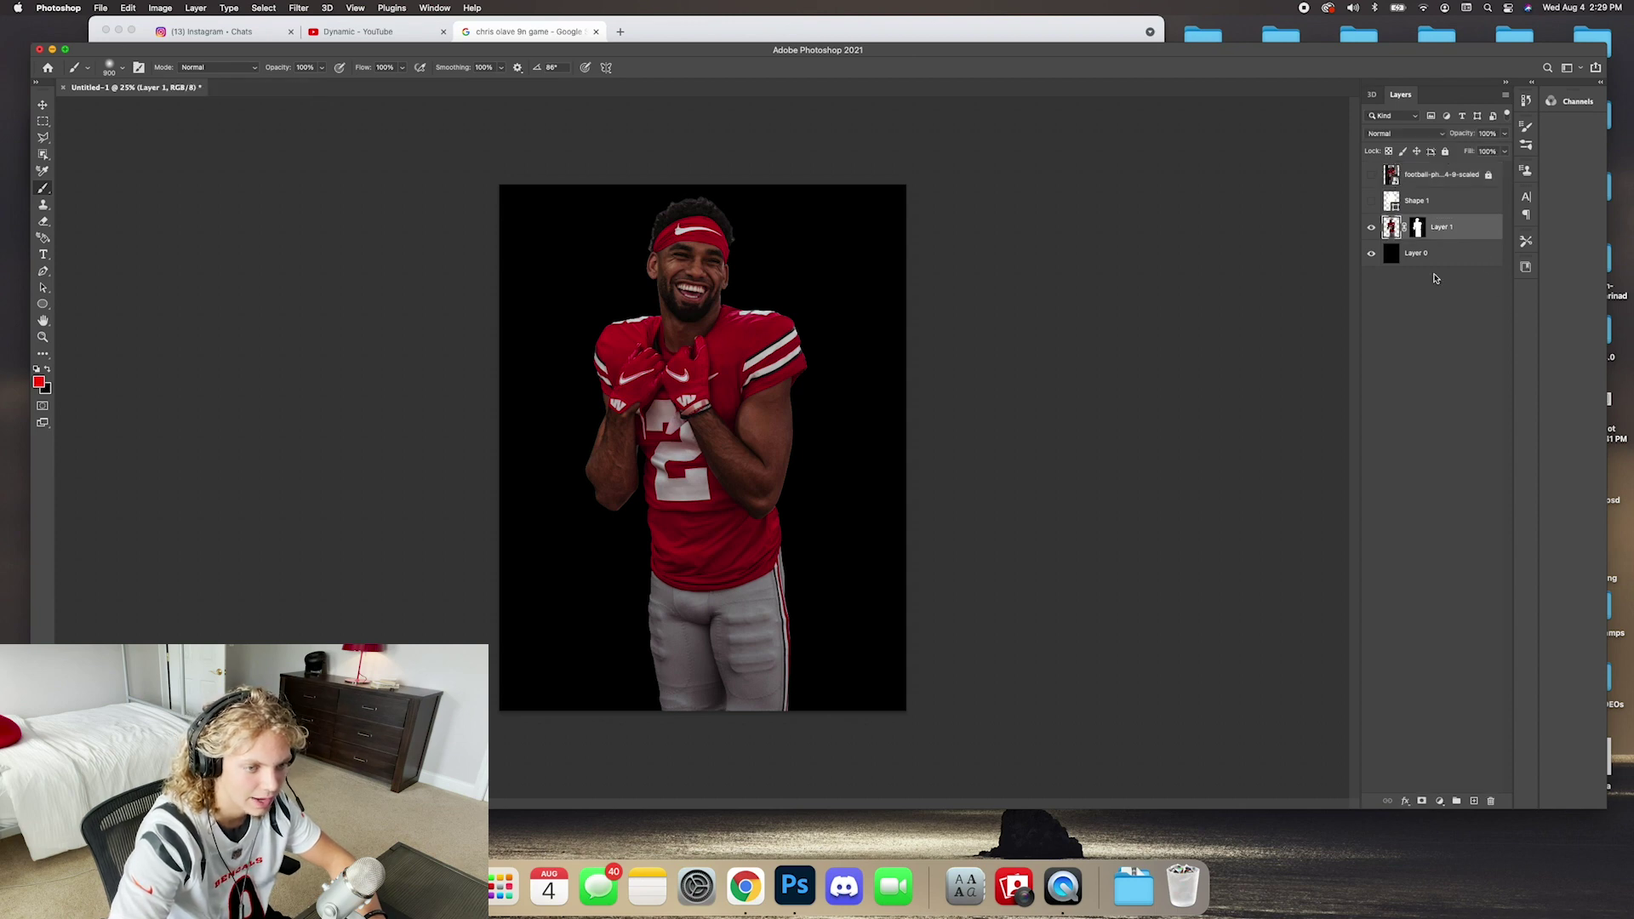
{"action": "left_click", "coordinate": [1475, 803]}
{"action": "key", "text": "bracketright"}
{"action": "key", "text": "bracketright"}
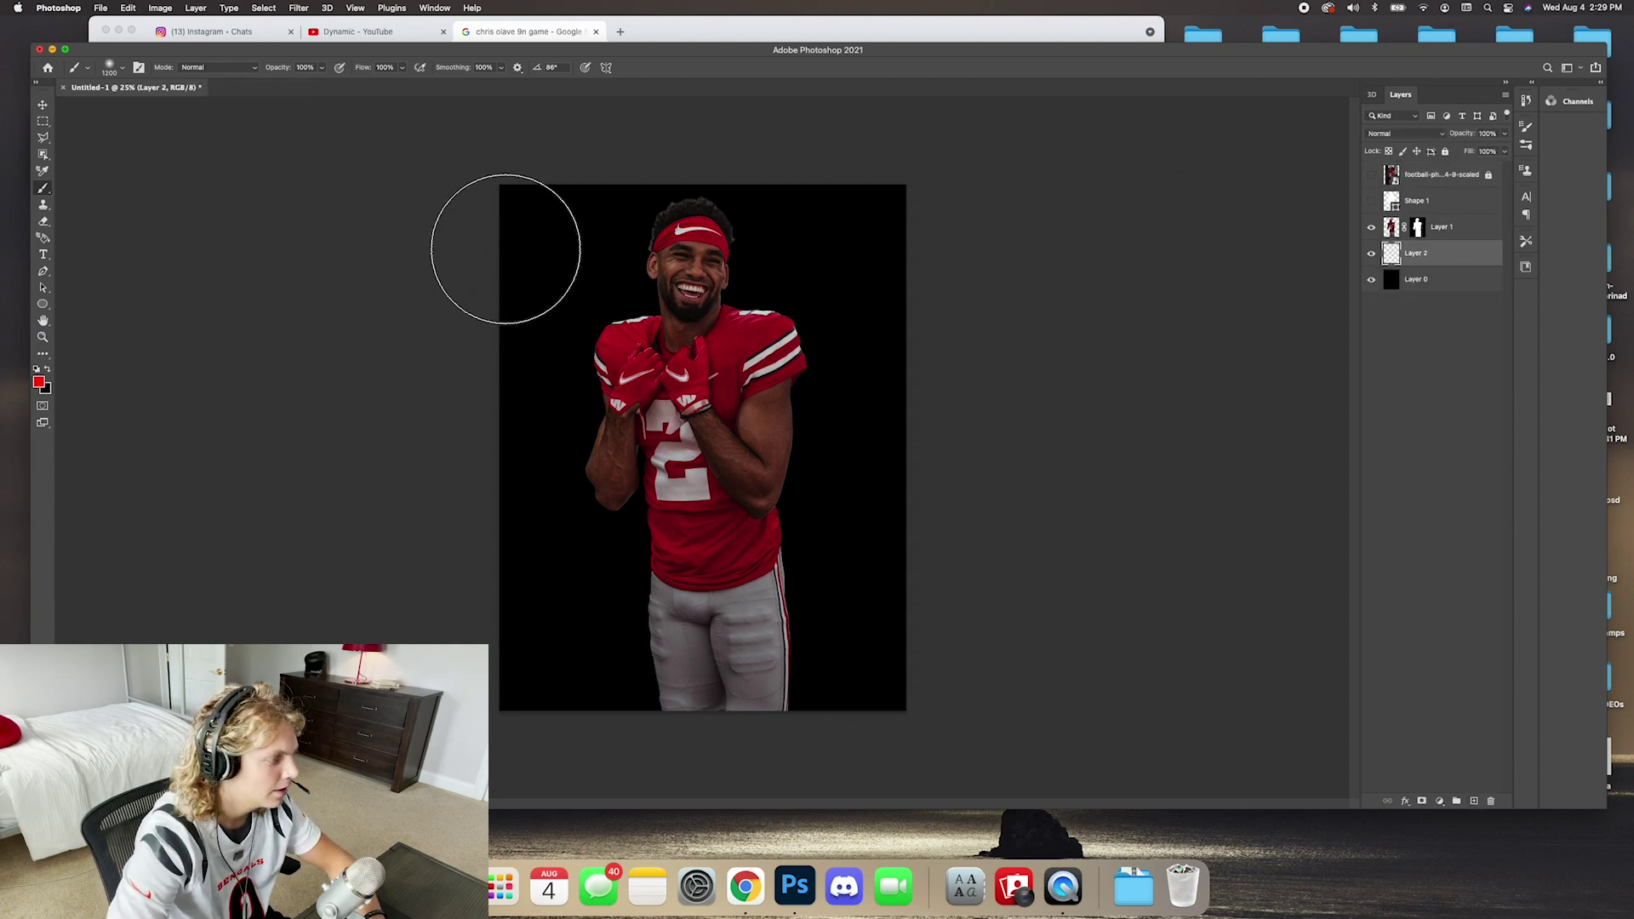
{"action": "left_click", "coordinate": [109, 67]}
{"action": "left_click", "coordinate": [112, 71]}
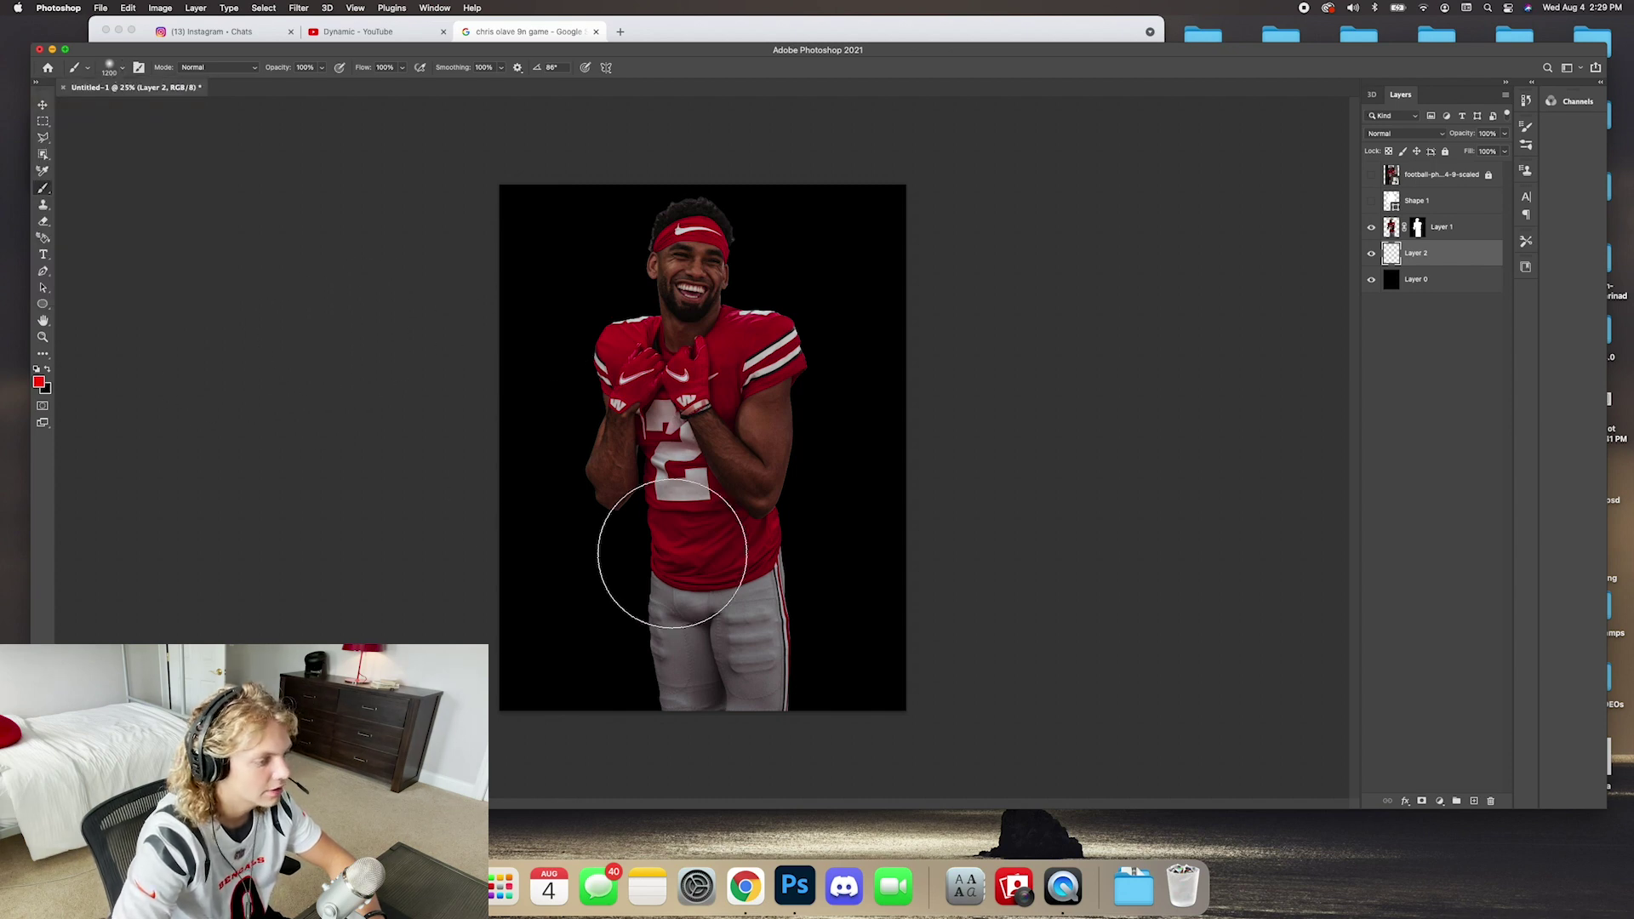
{"action": "mouse_move", "coordinate": [695, 404]}
{"action": "left_mouse_down"}
{"action": "mouse_move", "coordinate": [674, 437]}
{"action": "mouse_move", "coordinate": [665, 376]}
{"action": "mouse_move", "coordinate": [666, 428]}
{"action": "mouse_move", "coordinate": [709, 331]}
{"action": "mouse_move", "coordinate": [736, 790]}
{"action": "mouse_move", "coordinate": [733, 710]}
{"action": "mouse_move", "coordinate": [708, 682]}
{"action": "mouse_move", "coordinate": [735, 611]}
{"action": "mouse_move", "coordinate": [740, 695]}
{"action": "left_mouse_up"}
Reduce the brush size and extend the red glow on Layer 2 around the player's head.
{"action": "key", "text": "bracketleft"}
{"action": "key", "text": "bracketleft"}
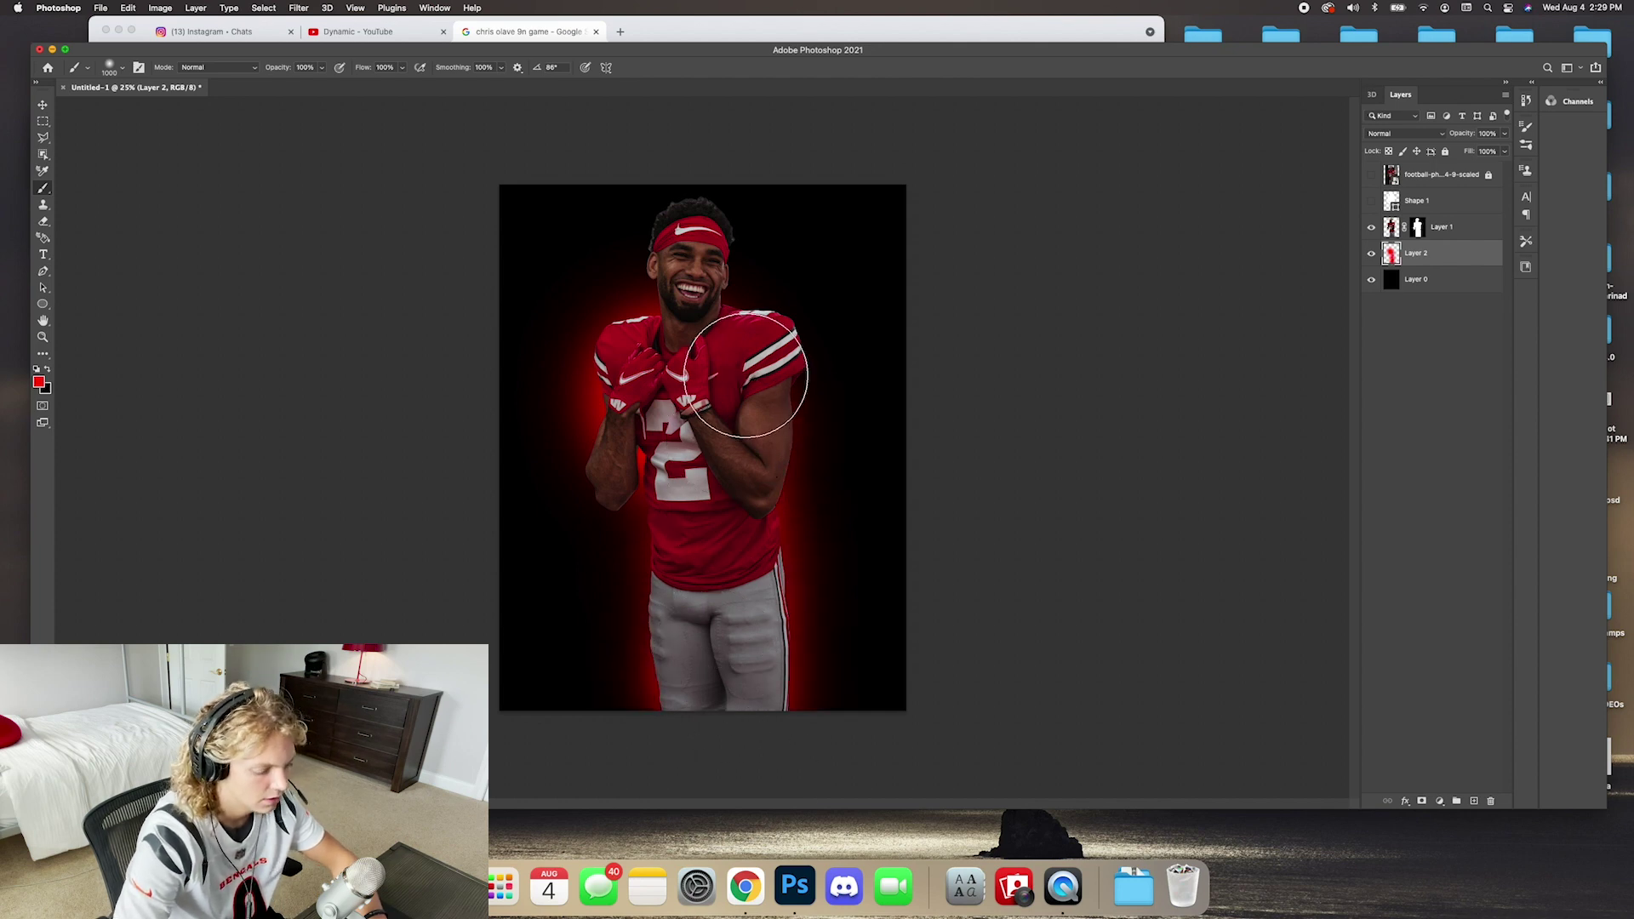
{"action": "key", "text": "bracketleft"}
{"action": "key", "text": "bracketleft"}
{"action": "key", "text": "bracketleft"}
{"action": "key", "text": "bracketleft"}
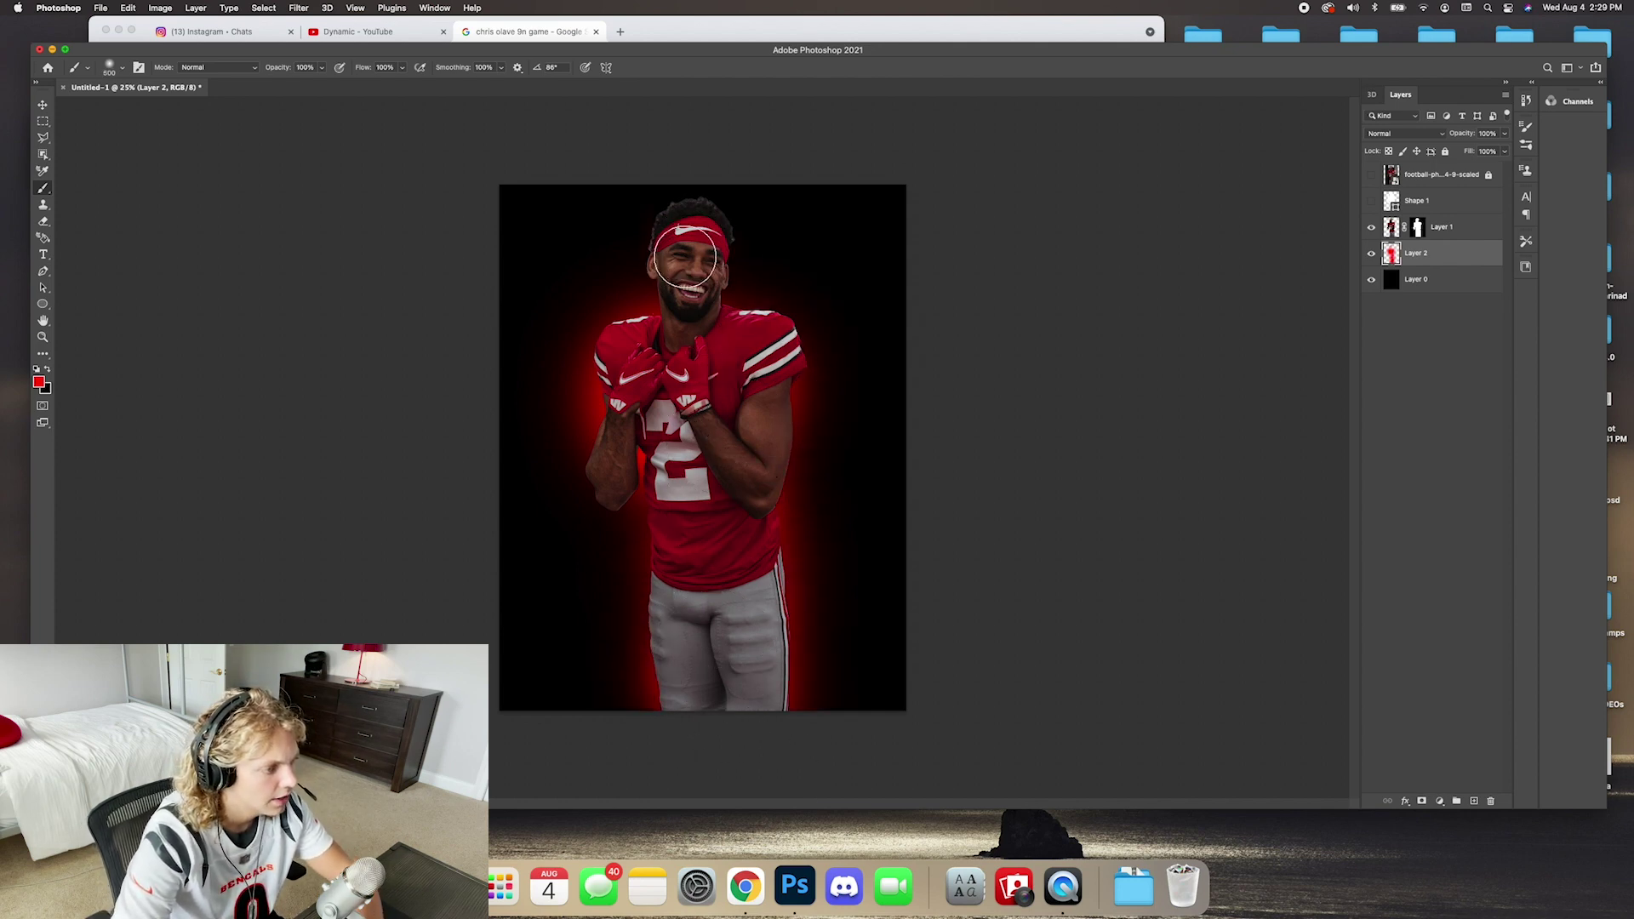
{"action": "left_click_drag", "start_coordinate": [687, 253], "coordinate": [694, 242]}
{"action": "key", "text": "bracketleft"}
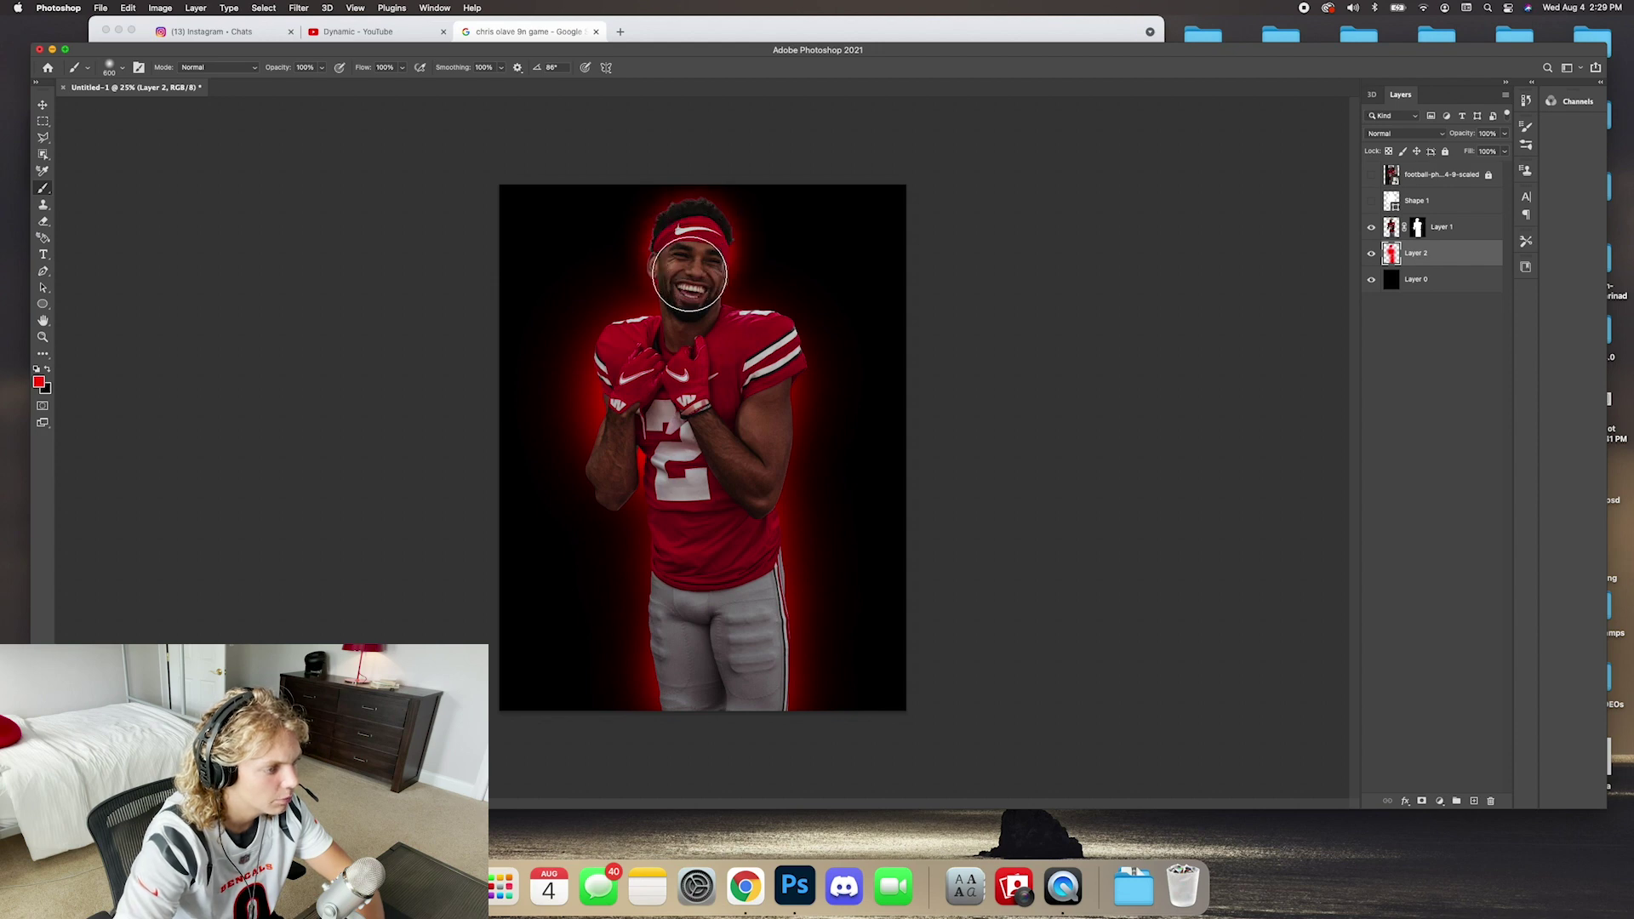
{"action": "key", "text": "bracketright"}
{"action": "key", "text": "bracketright"}
{"action": "key", "text": "bracketright"}
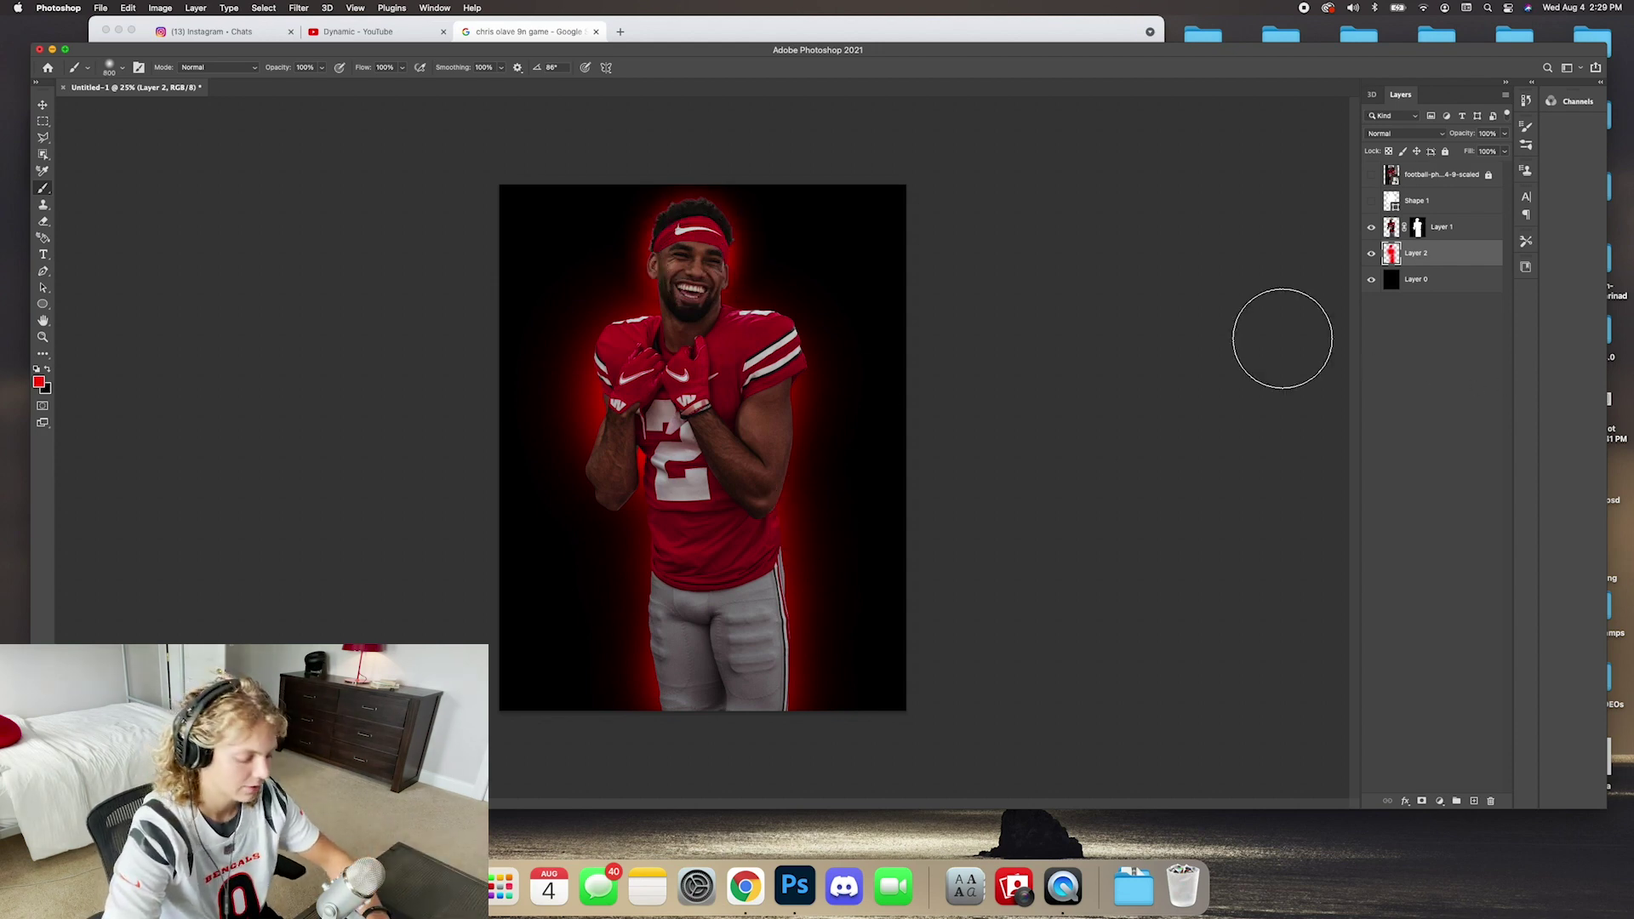
{"action": "key", "text": "t"}
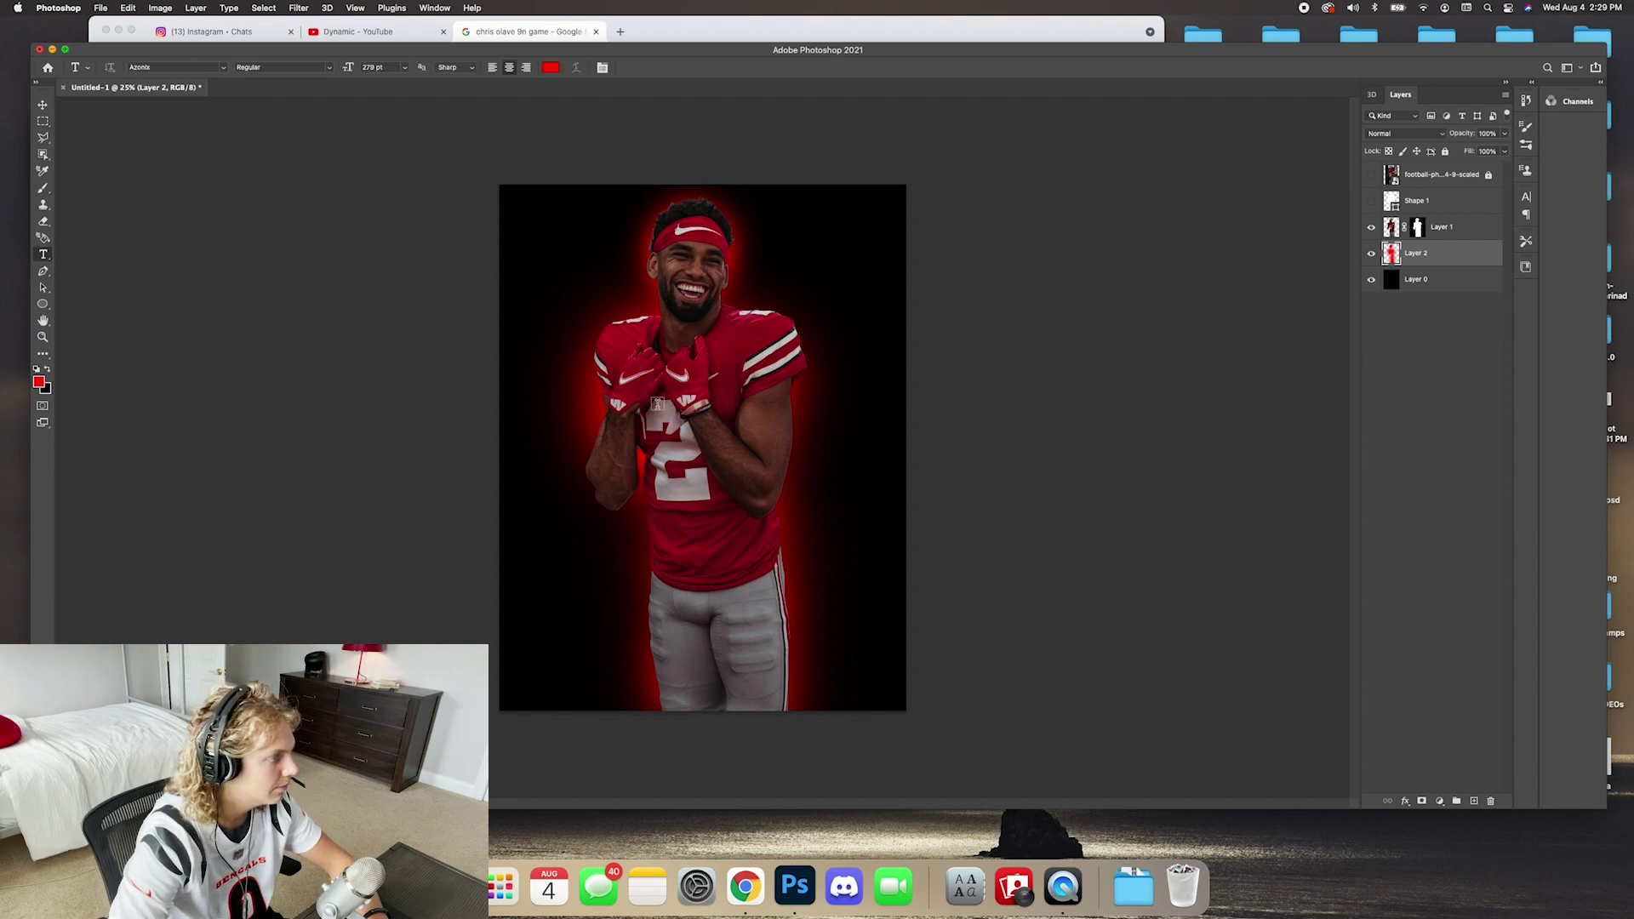
{"action": "left_click", "coordinate": [43, 172]}
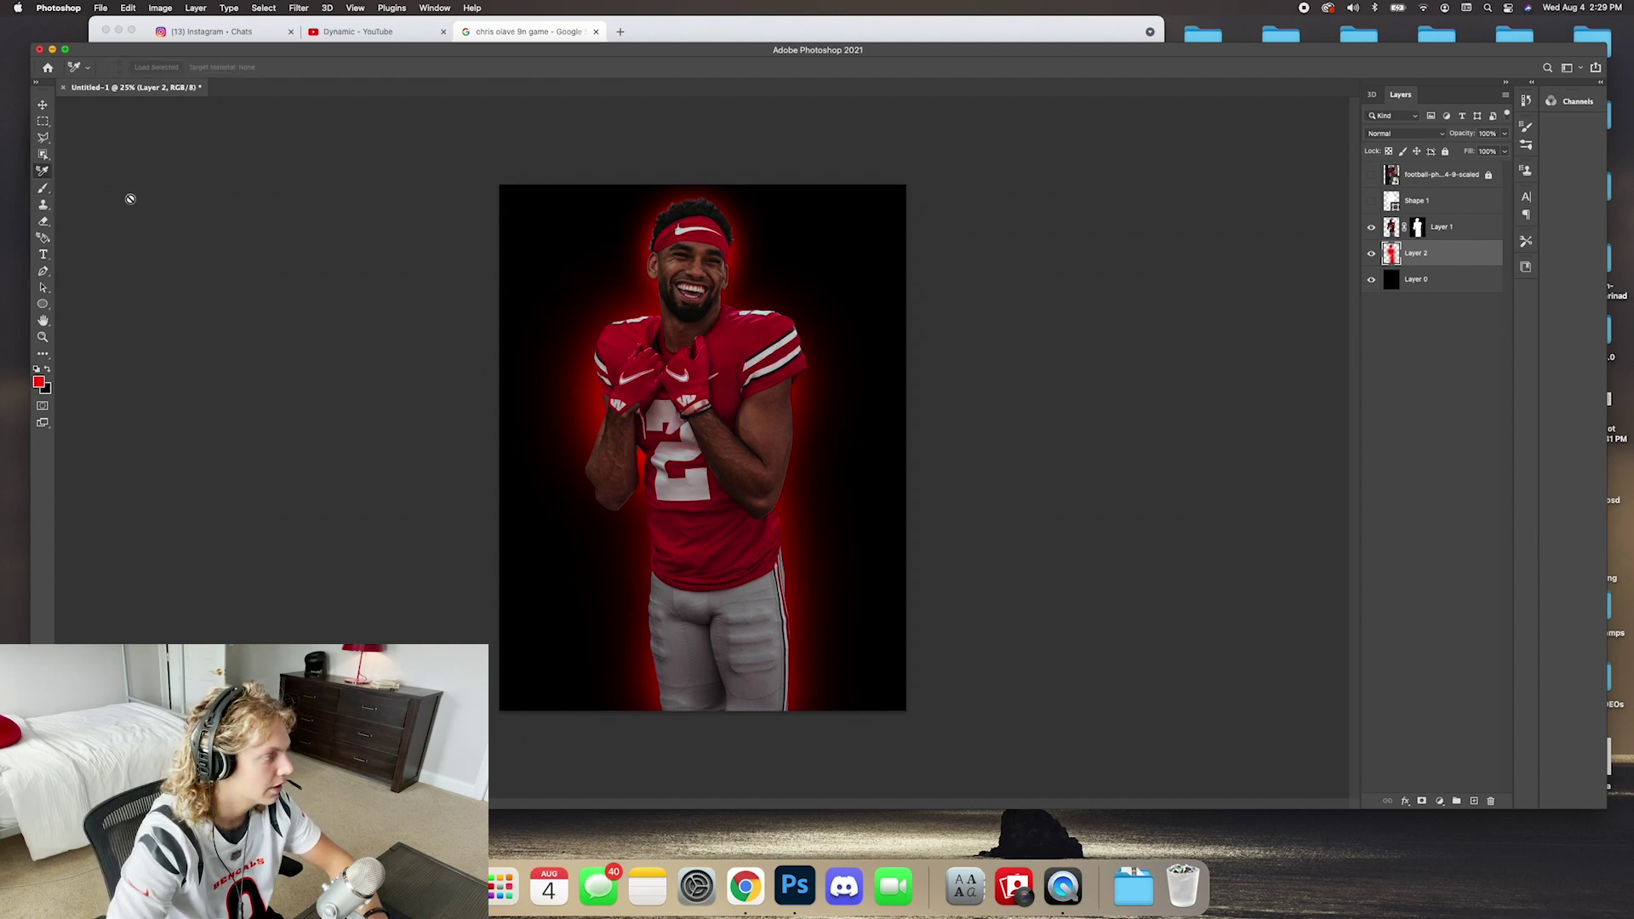
{"action": "left_click", "coordinate": [44, 189]}
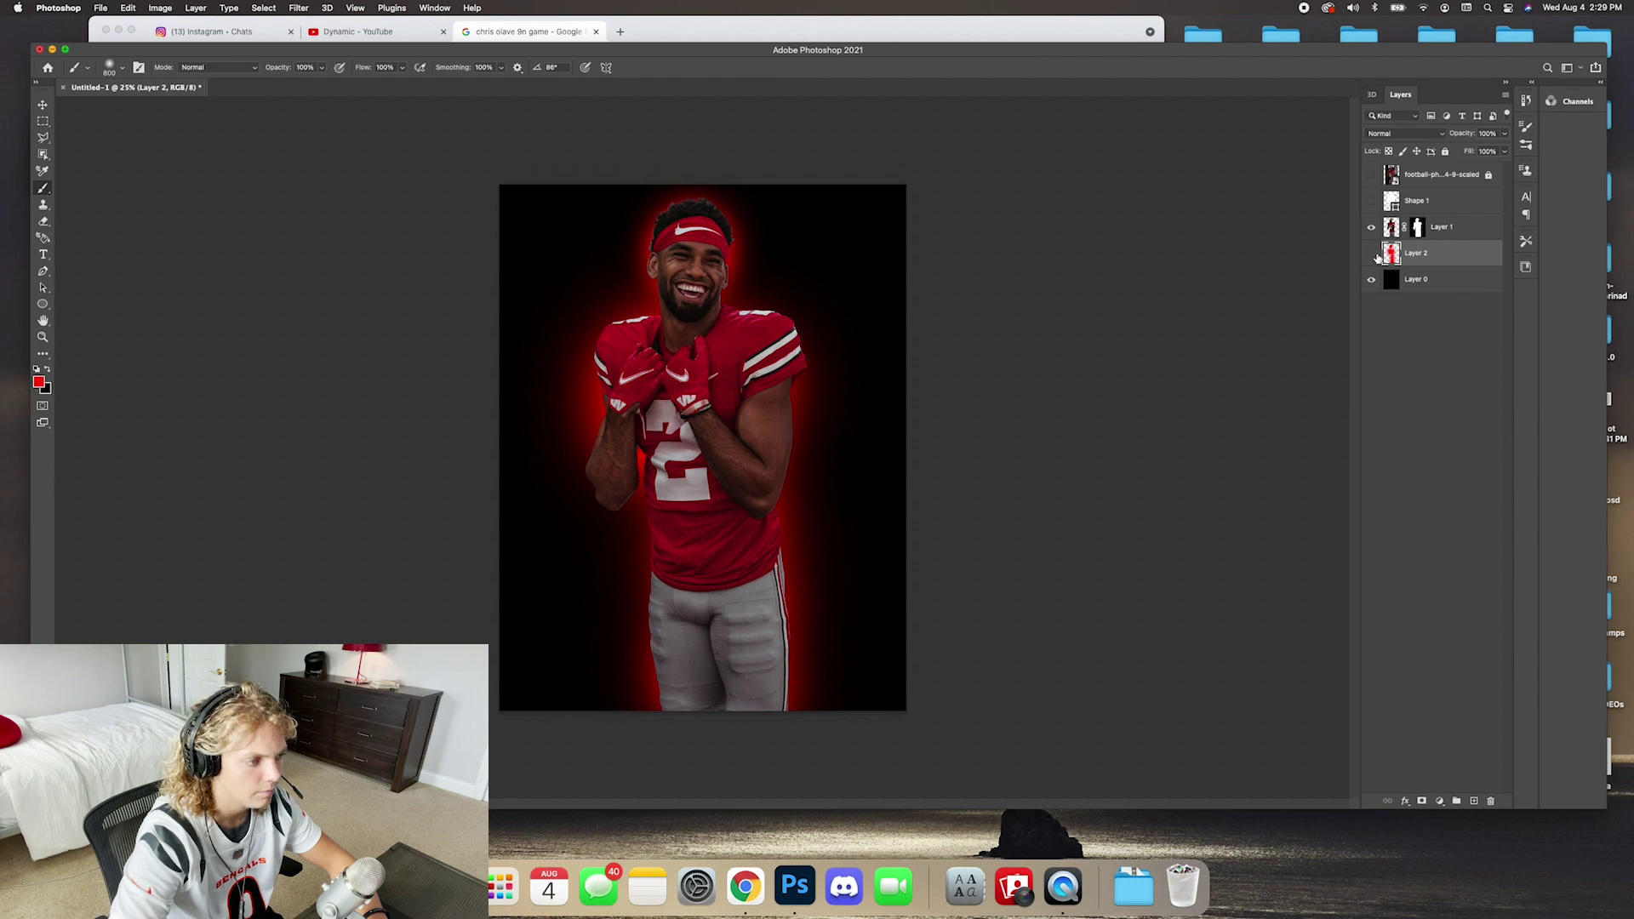
Add a new layer above the player's Layer 1 and clip it to the player.
{"action": "left_click", "coordinate": [1370, 253]}
{"action": "left_click", "coordinate": [1450, 237]}
{"action": "left_click", "coordinate": [1474, 800]}
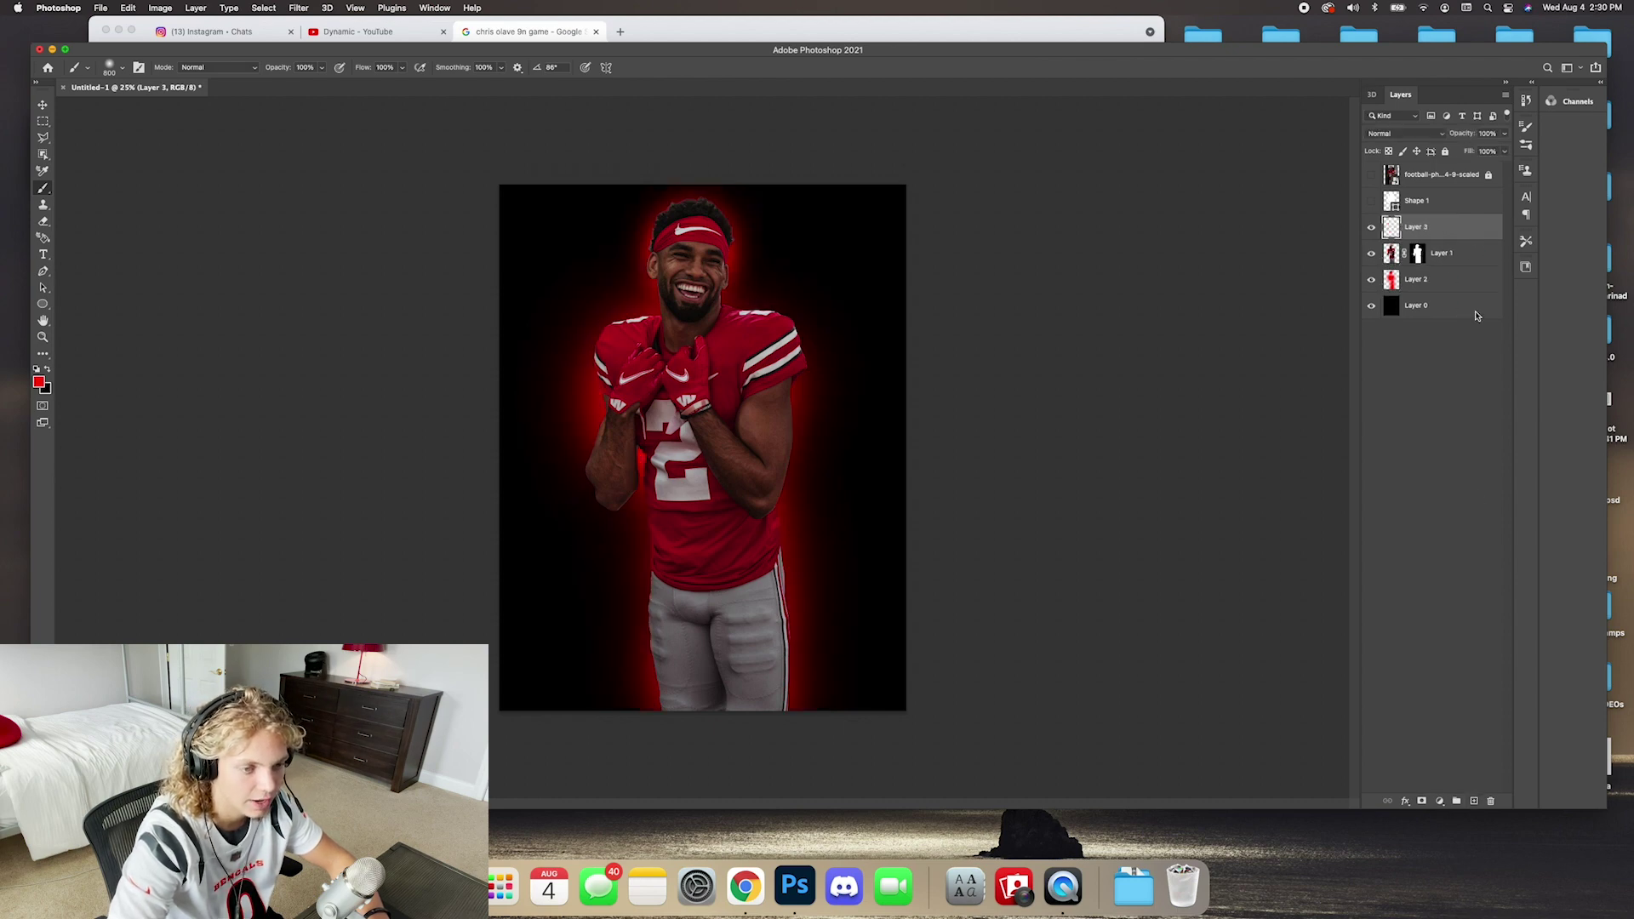
{"action": "key", "text": "super+equal"}
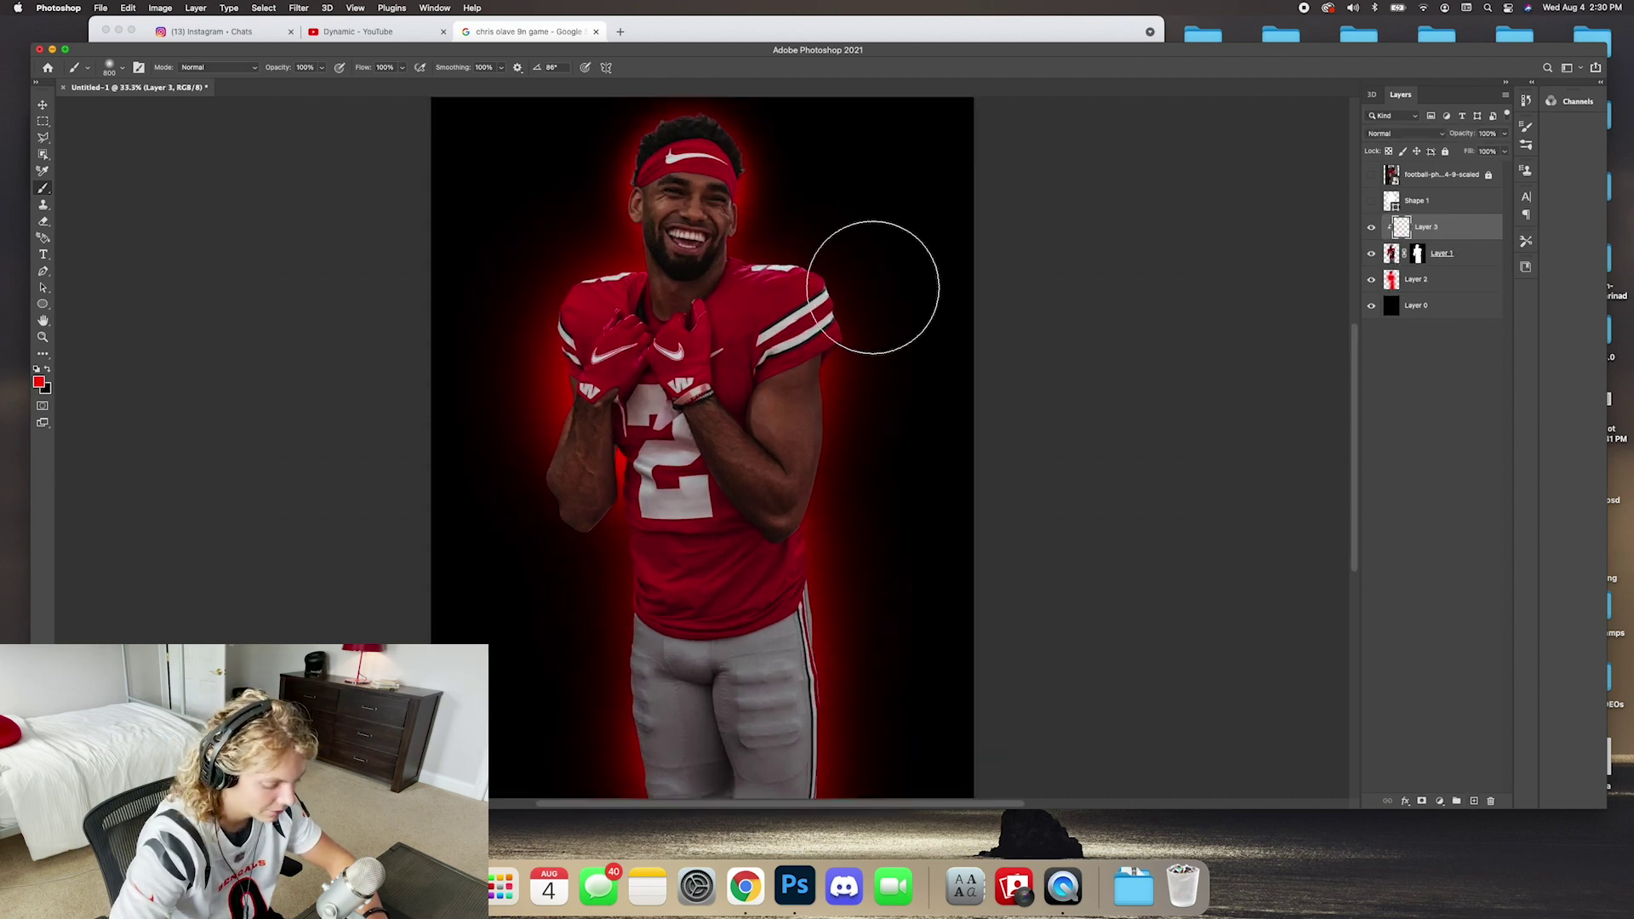
Paint red rim light along the edges of the player's arms, jersey, pants and head on the clipped Layer 3 with a small soft brush.
{"action": "key", "text": "bracketleft"}
{"action": "key", "text": "bracketleft"}
{"action": "key", "text": "bracketleft"}
{"action": "key", "text": "bracketleft"}
{"action": "key", "text": "bracketleft"}
{"action": "key", "text": "bracketleft"}
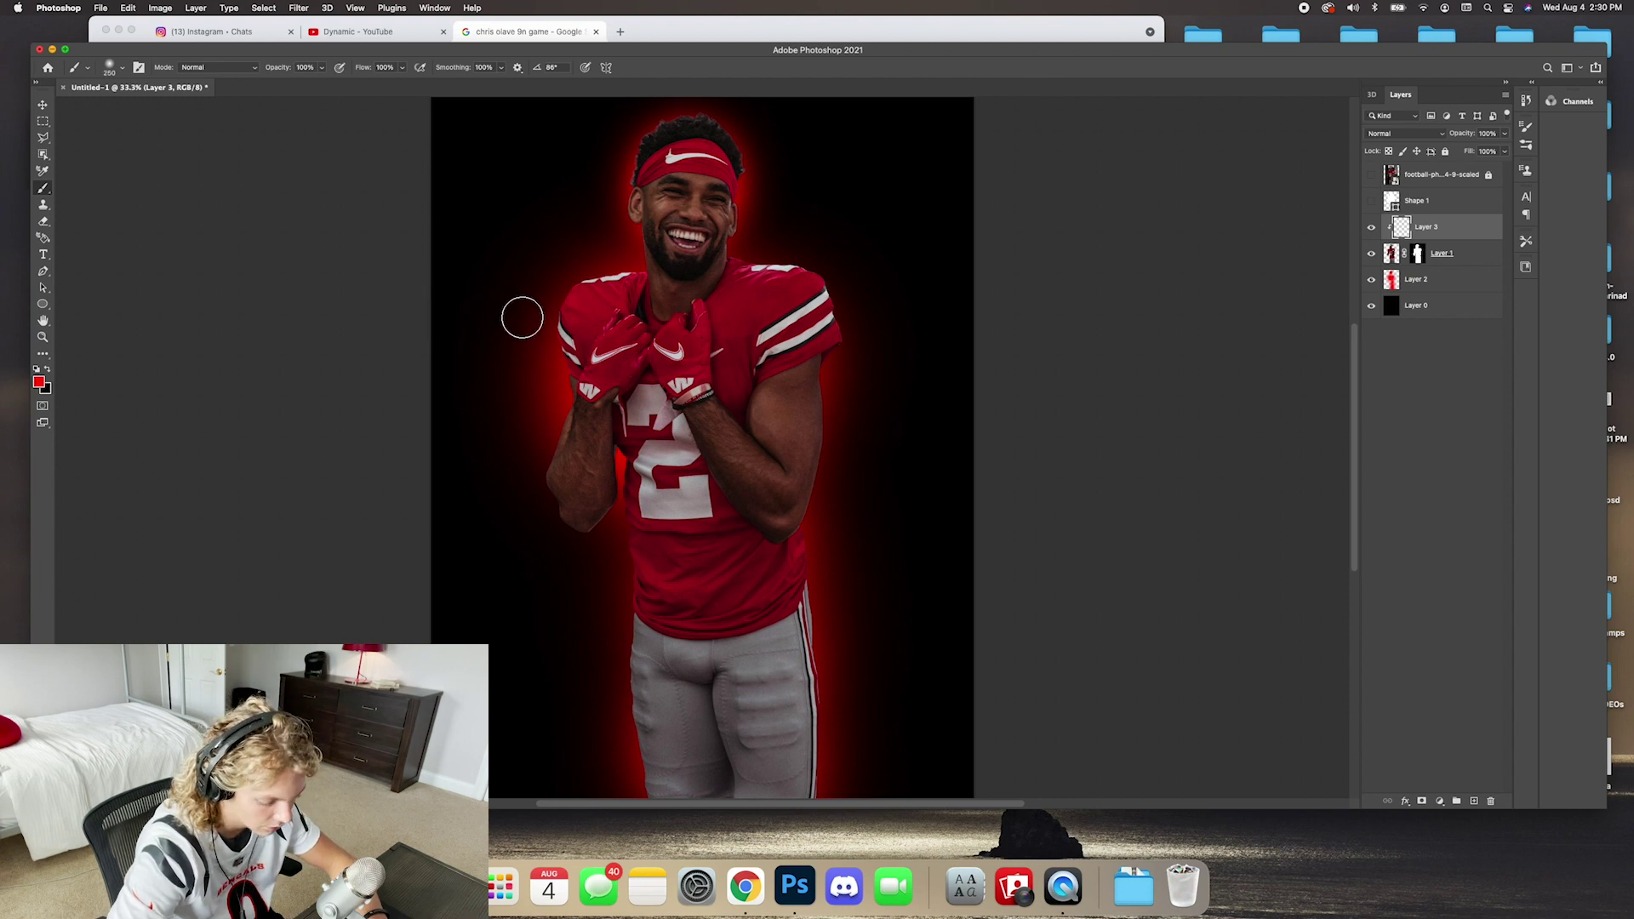
{"action": "key", "text": "super+equal"}
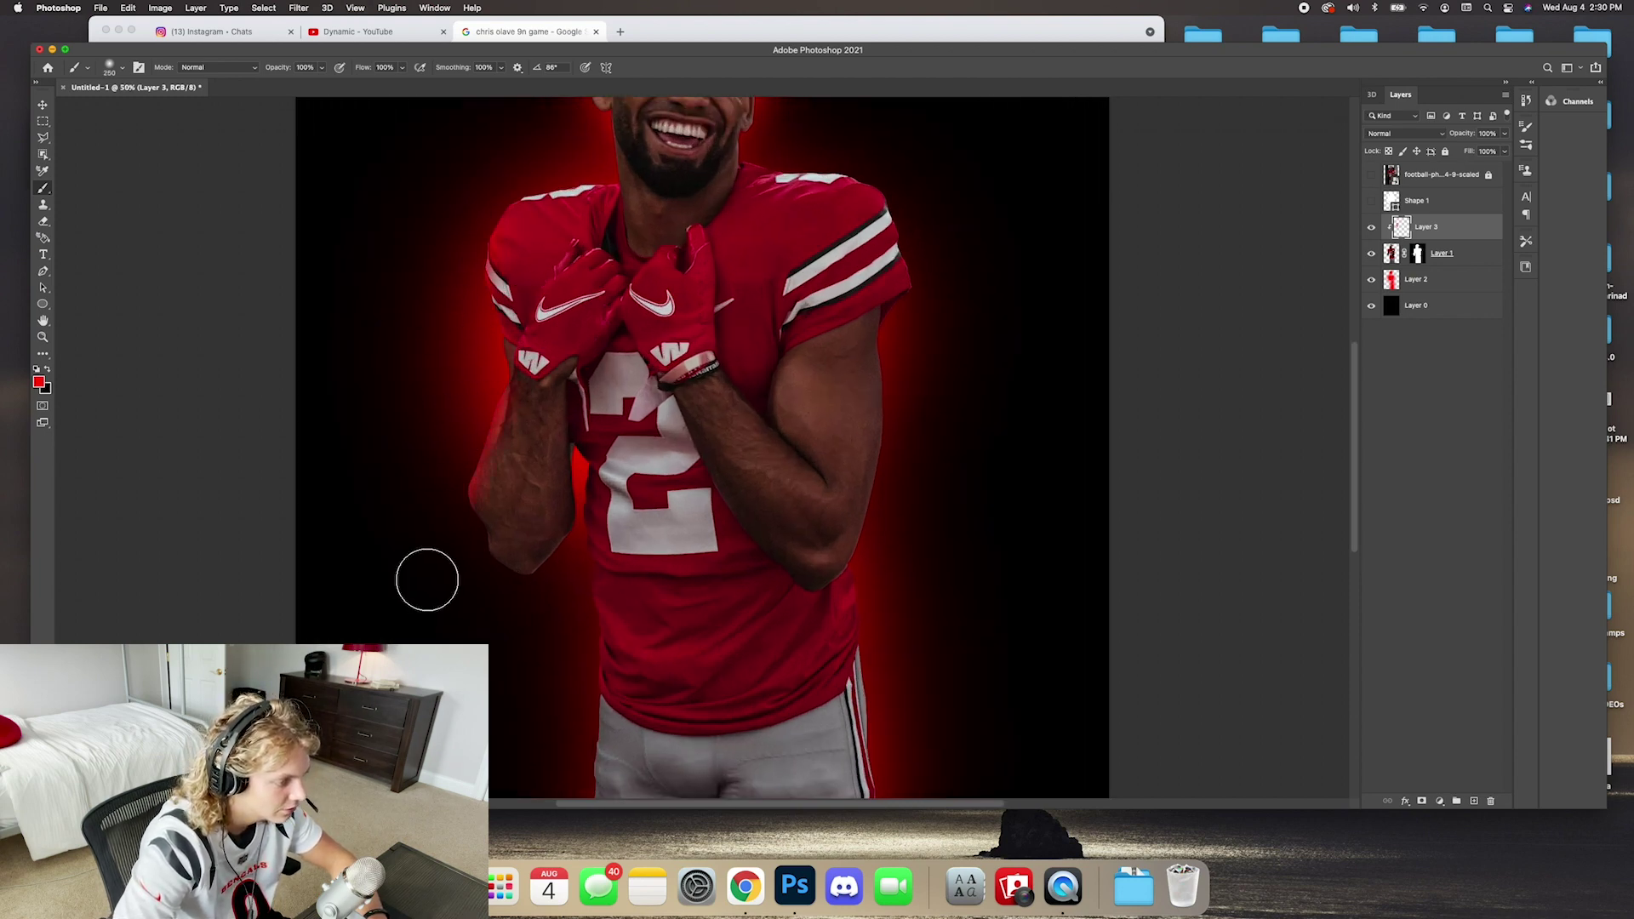
{"action": "key", "text": "bracketleft"}
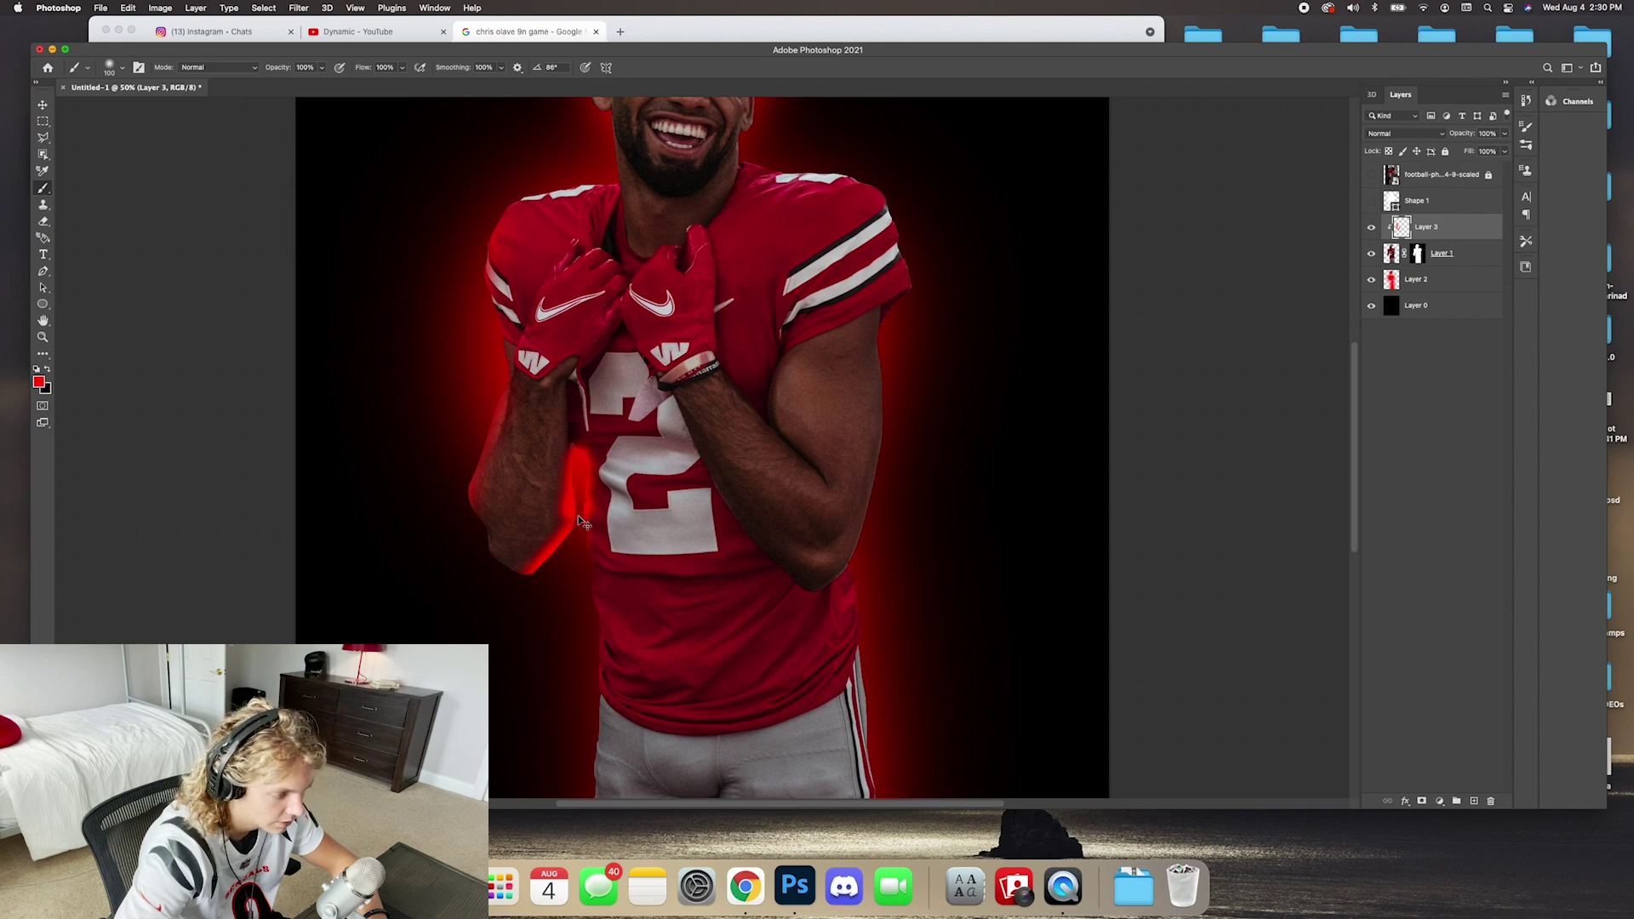
{"action": "key", "text": "super+minus"}
{"action": "key", "text": "super+minus"}
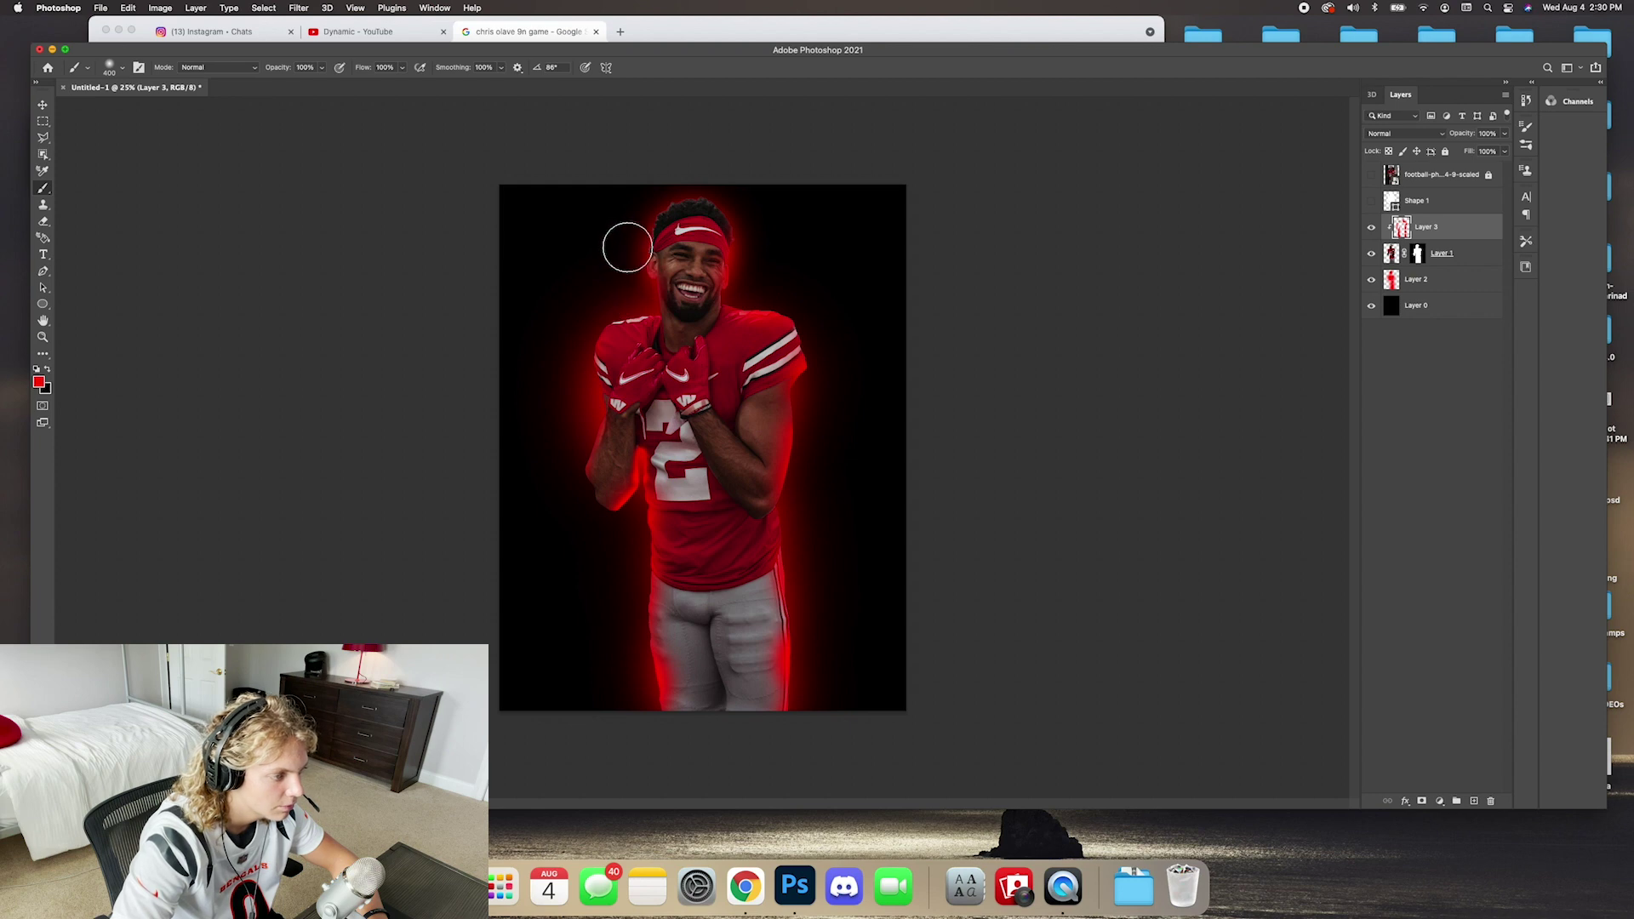
{"action": "left_click", "coordinate": [1404, 280]}
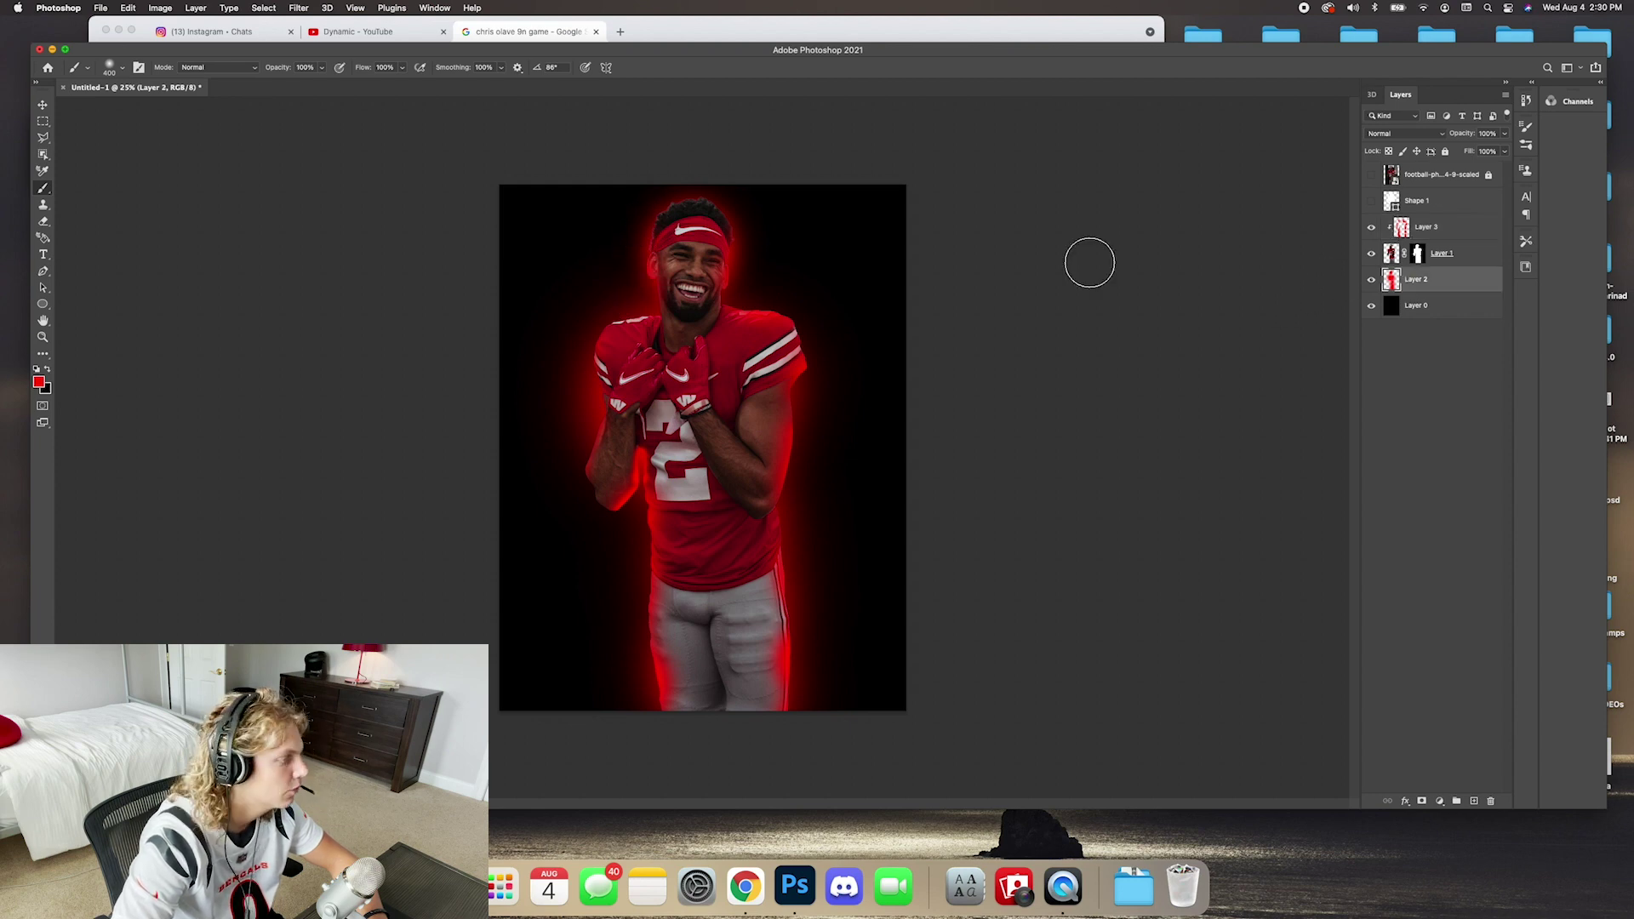
{"action": "left_click", "coordinate": [44, 221]}
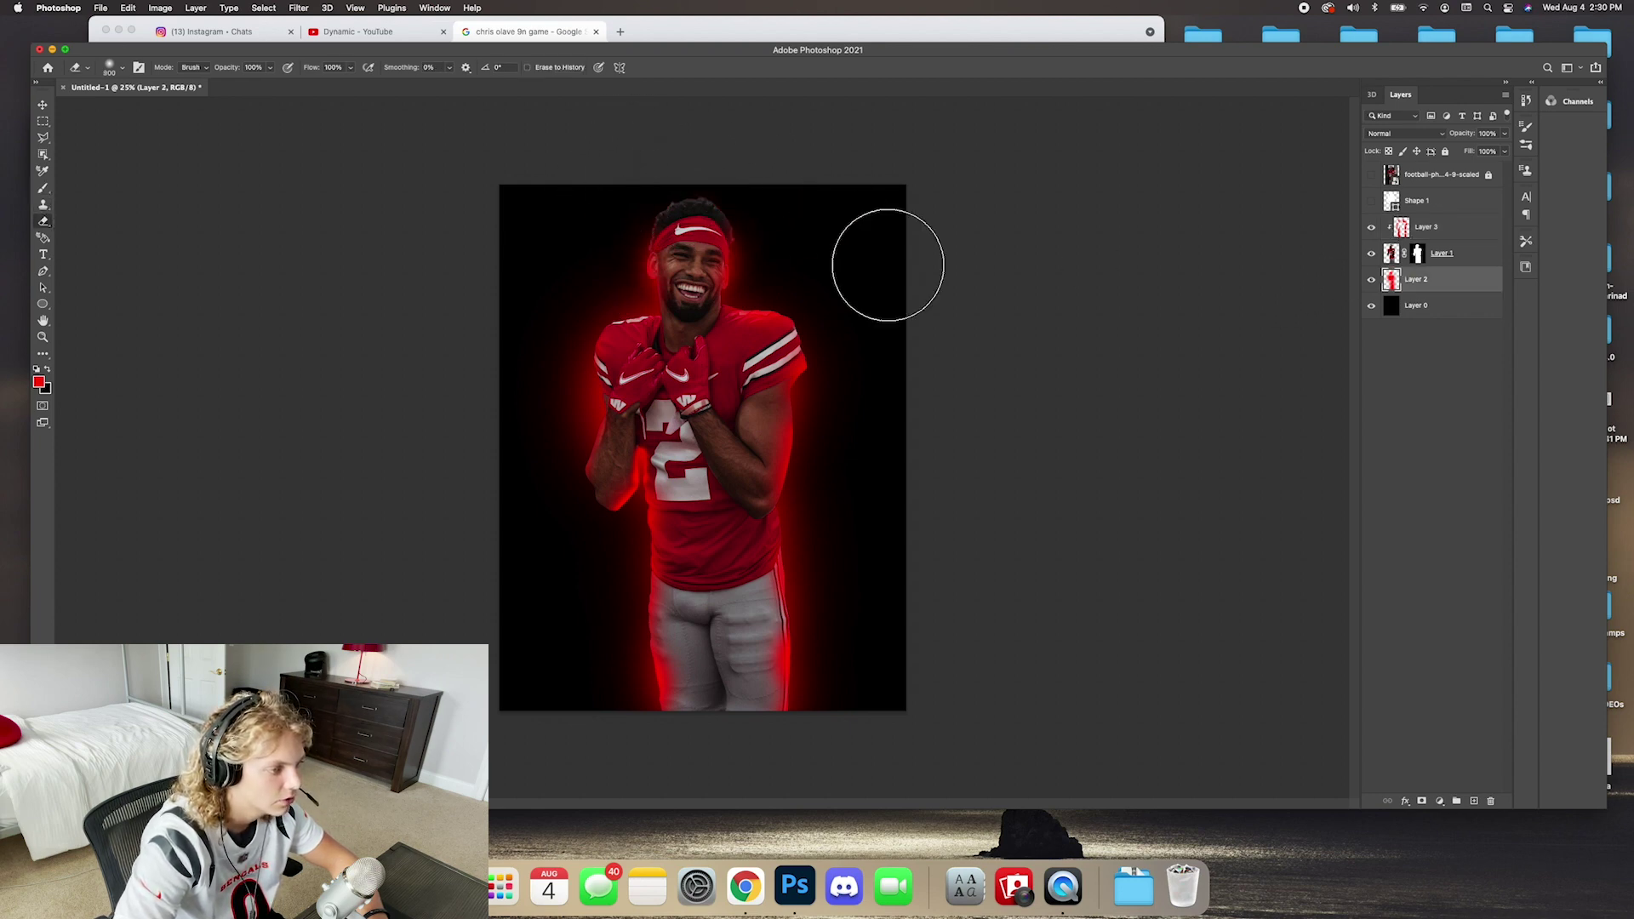
{"action": "left_click", "coordinate": [45, 190]}
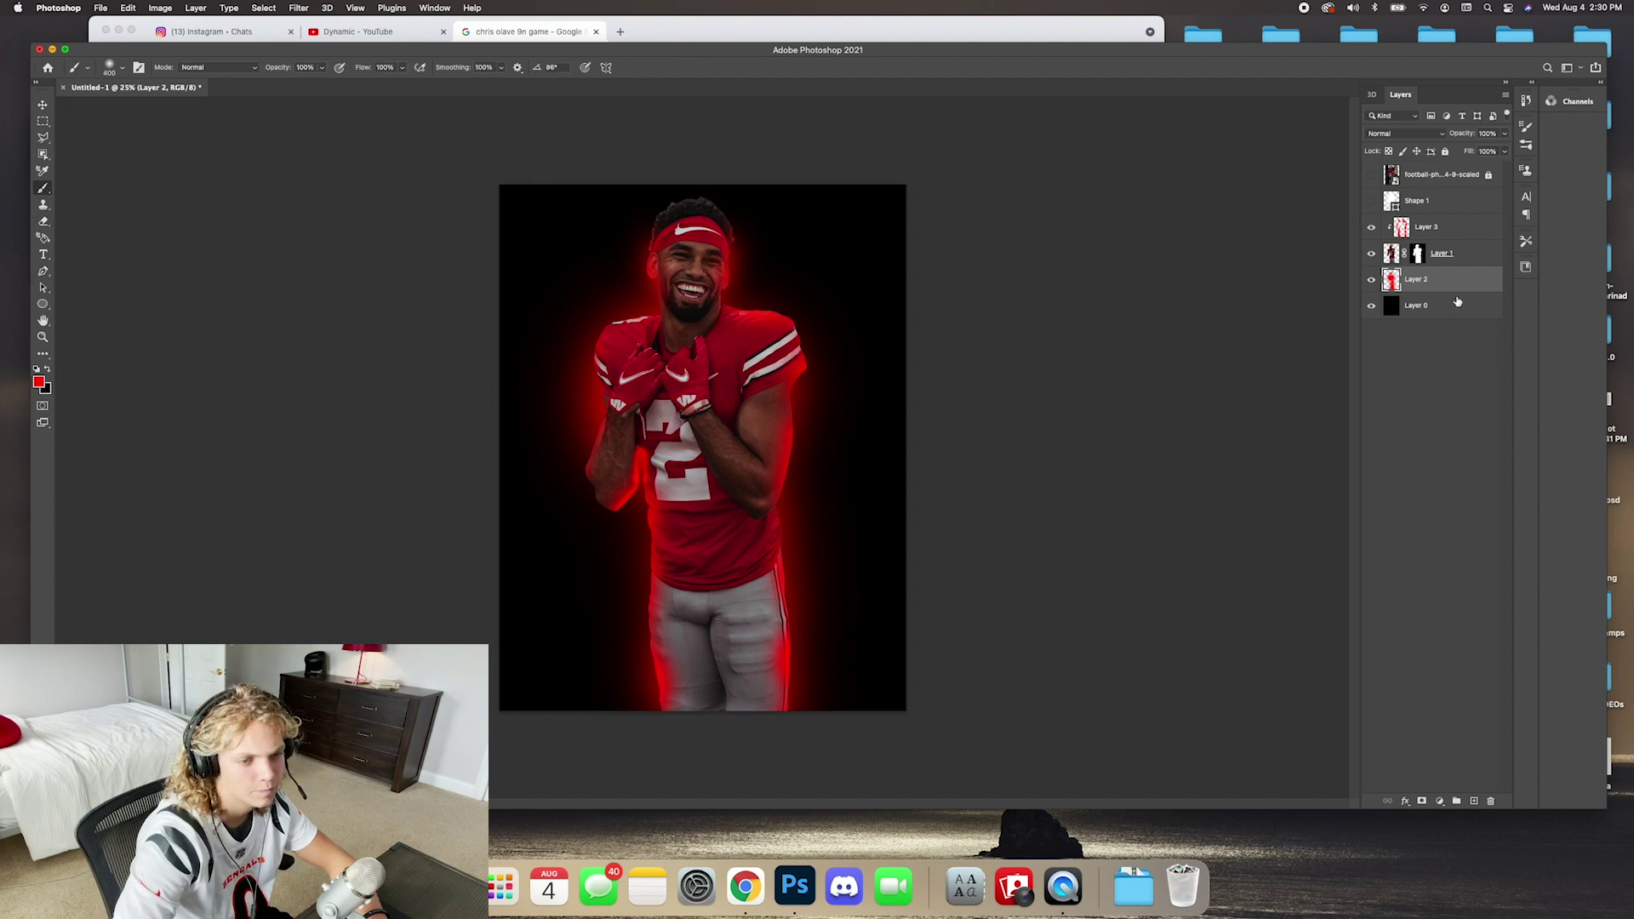
Set the rim-light Layer 3 to Hard Light blending at 86% opacity, and select Layer 2.
{"action": "left_click", "coordinate": [1433, 238]}
{"action": "left_click", "coordinate": [1391, 134]}
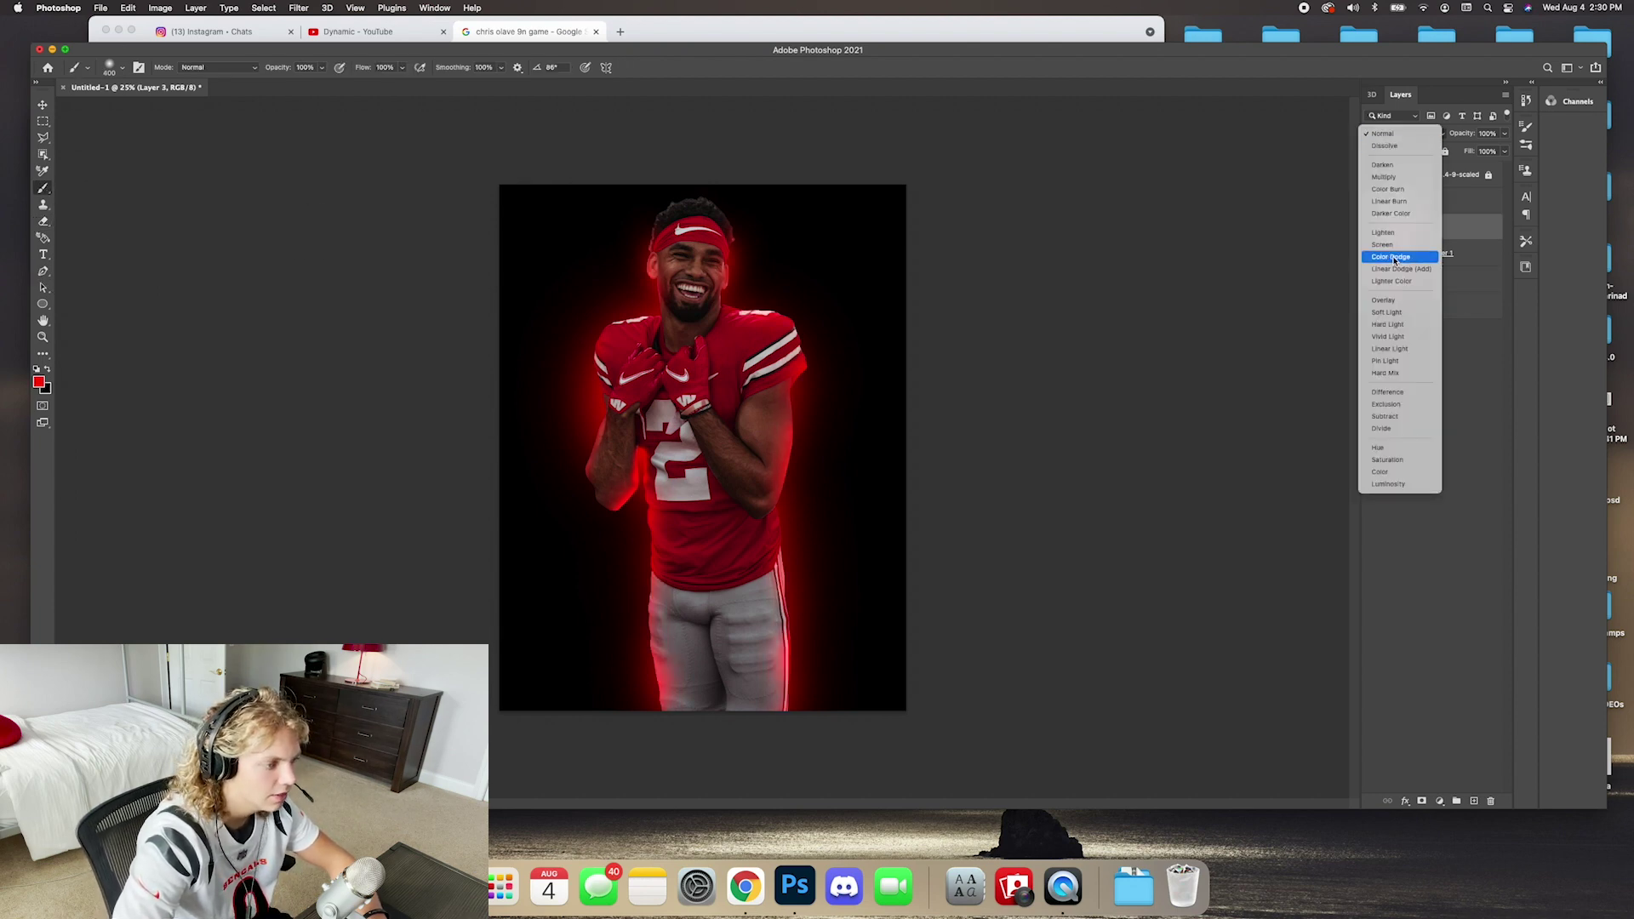
{"action": "left_click", "coordinate": [1387, 325]}
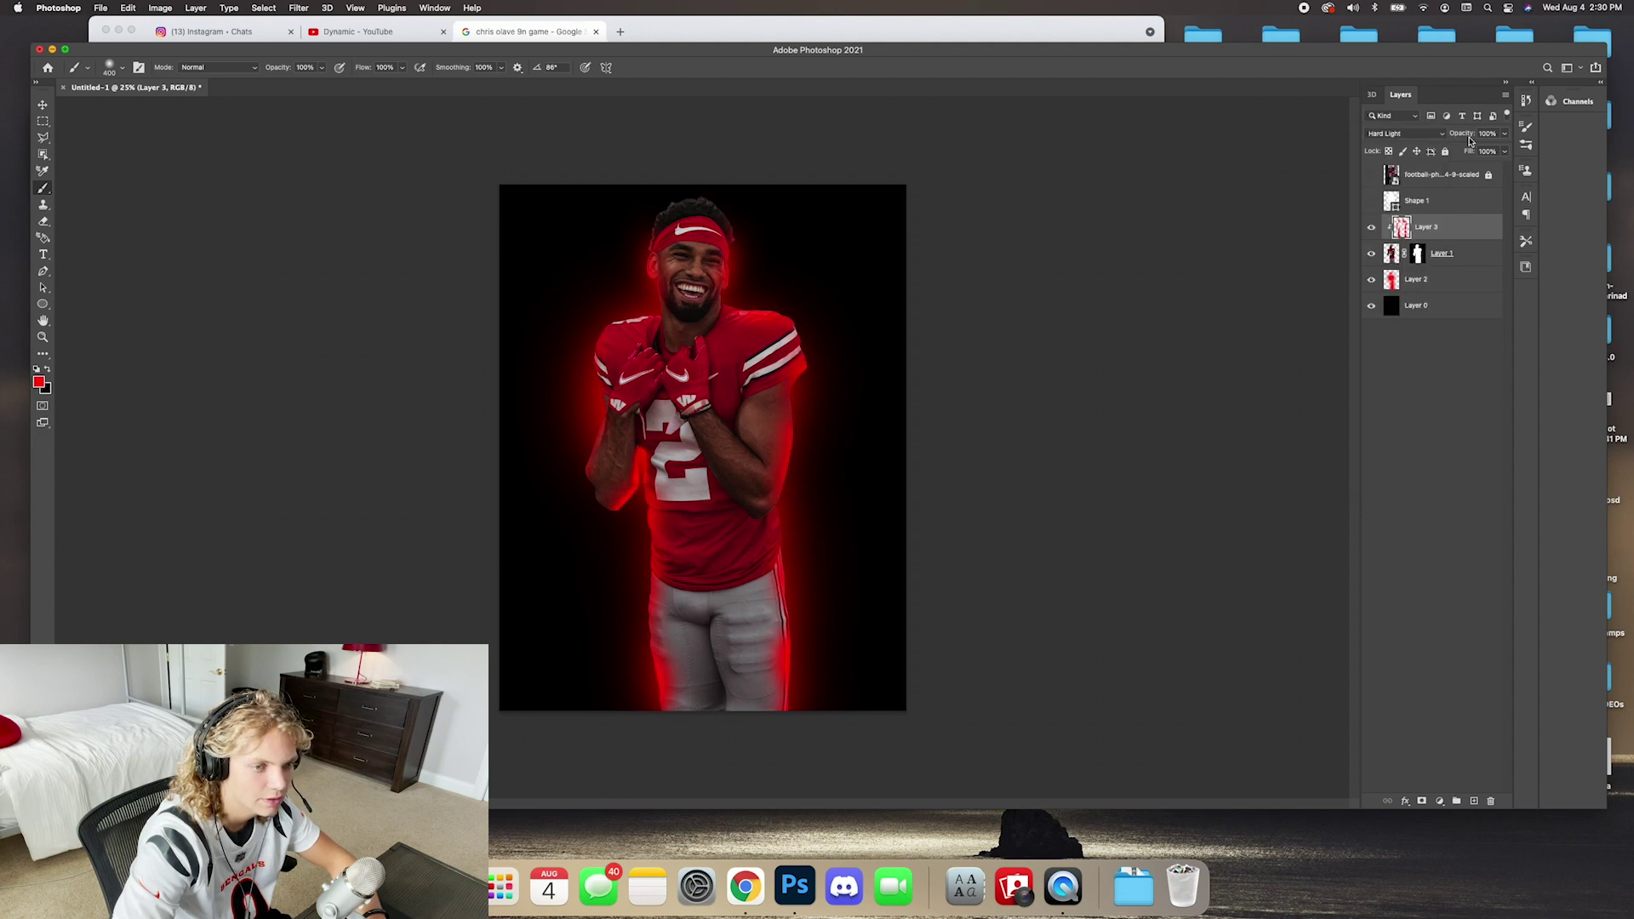
{"action": "left_click_drag", "start_coordinate": [1457, 138], "coordinate": [1445, 138]}
{"action": "left_click", "coordinate": [1400, 133]}
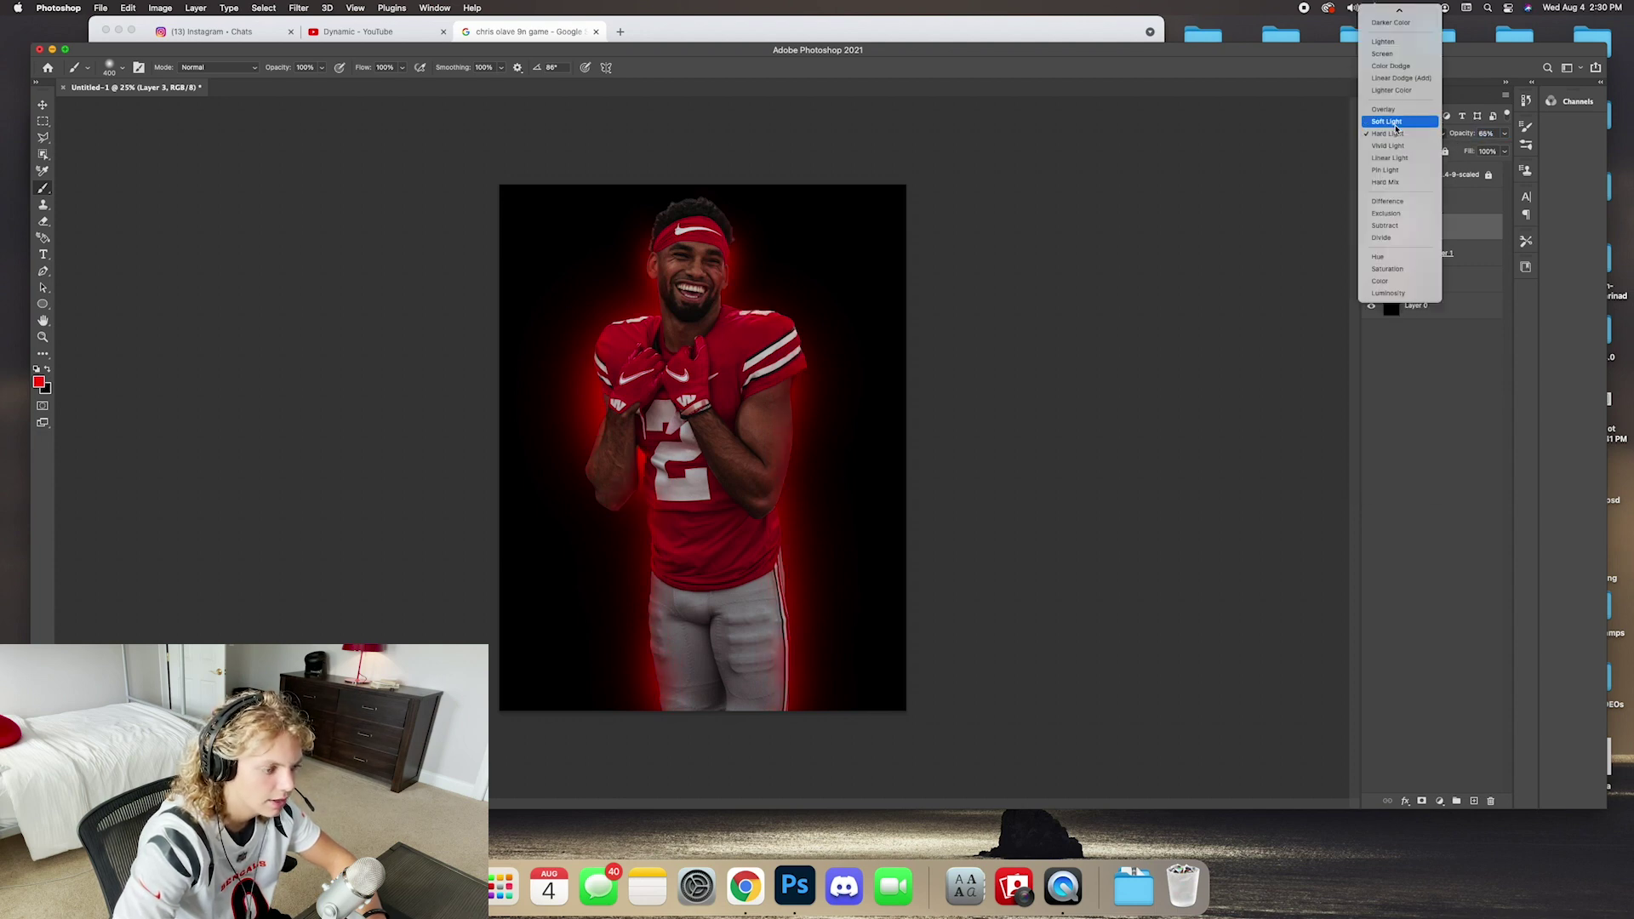
{"action": "left_click", "coordinate": [1387, 134]}
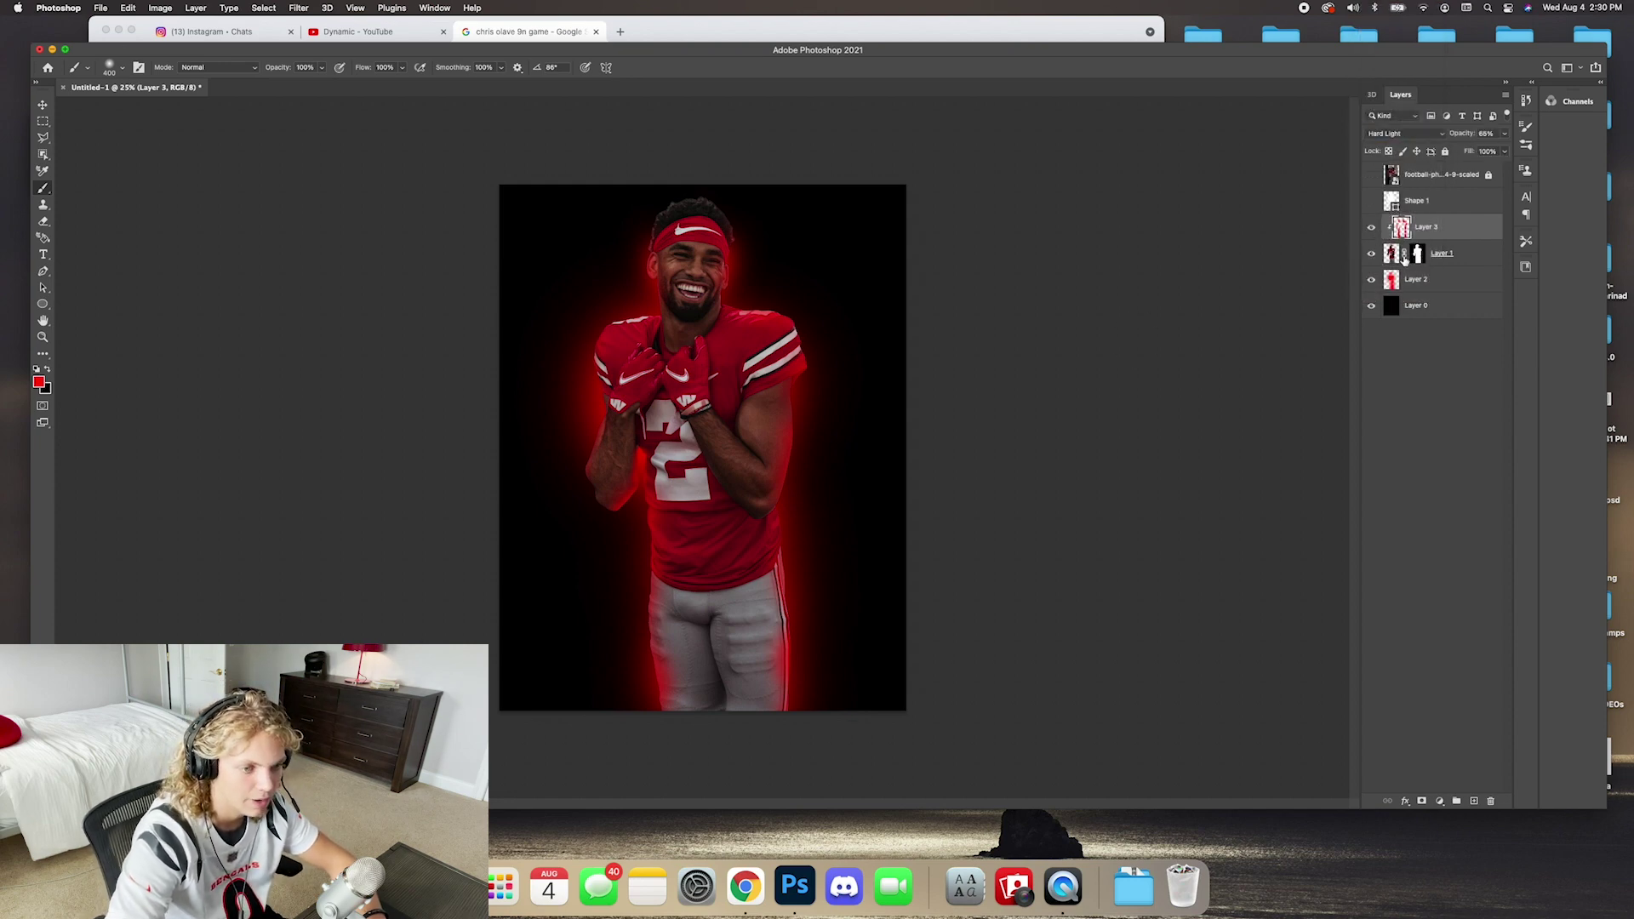
{"action": "left_click", "coordinate": [1400, 280]}
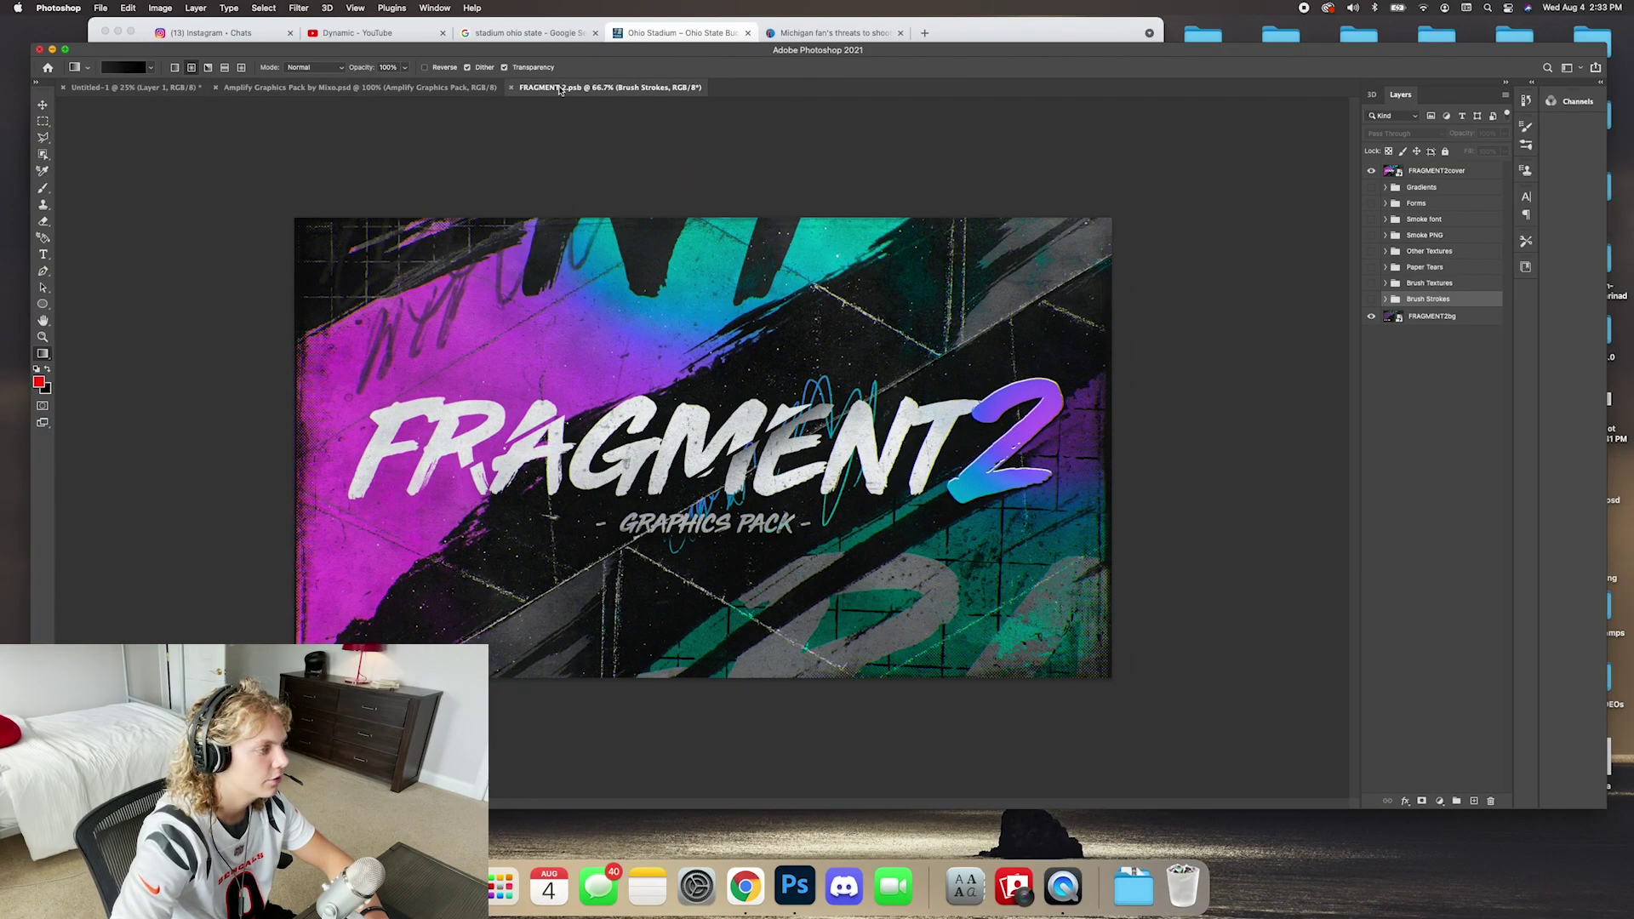
In the FRAGMENT 2 document, hide the cover, preview the Smoke font and Smoke PNG graphics, and show smoke layer 21.
{"action": "left_click", "coordinate": [182, 95]}
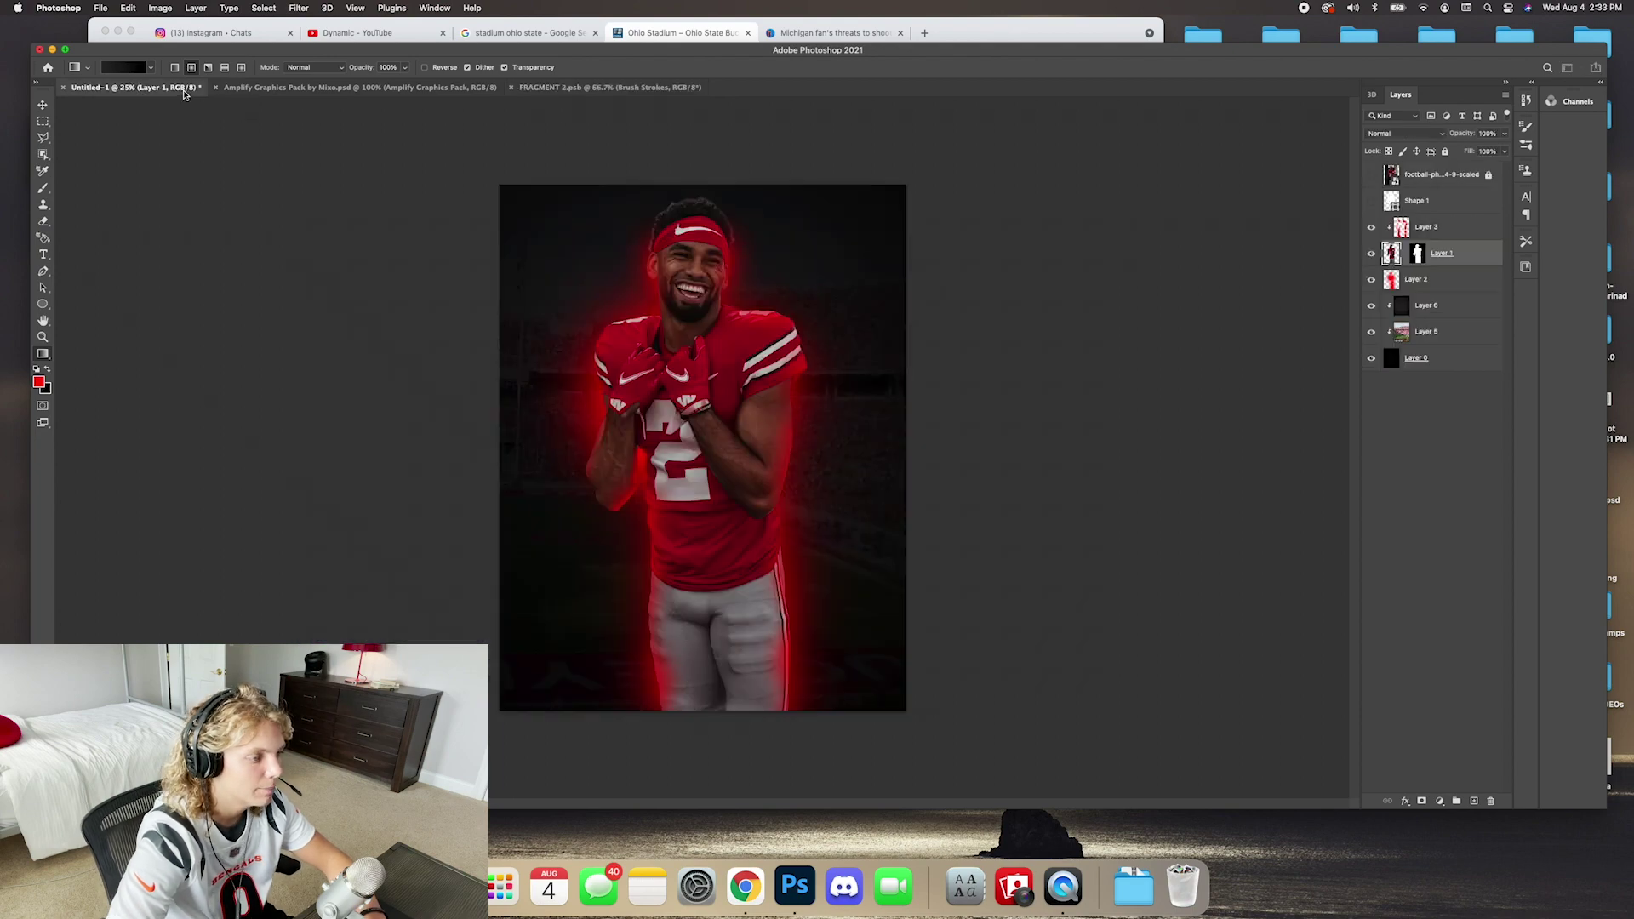
{"action": "left_click", "coordinate": [602, 89]}
{"action": "left_click", "coordinate": [1371, 170]}
{"action": "left_click", "coordinate": [1370, 219]}
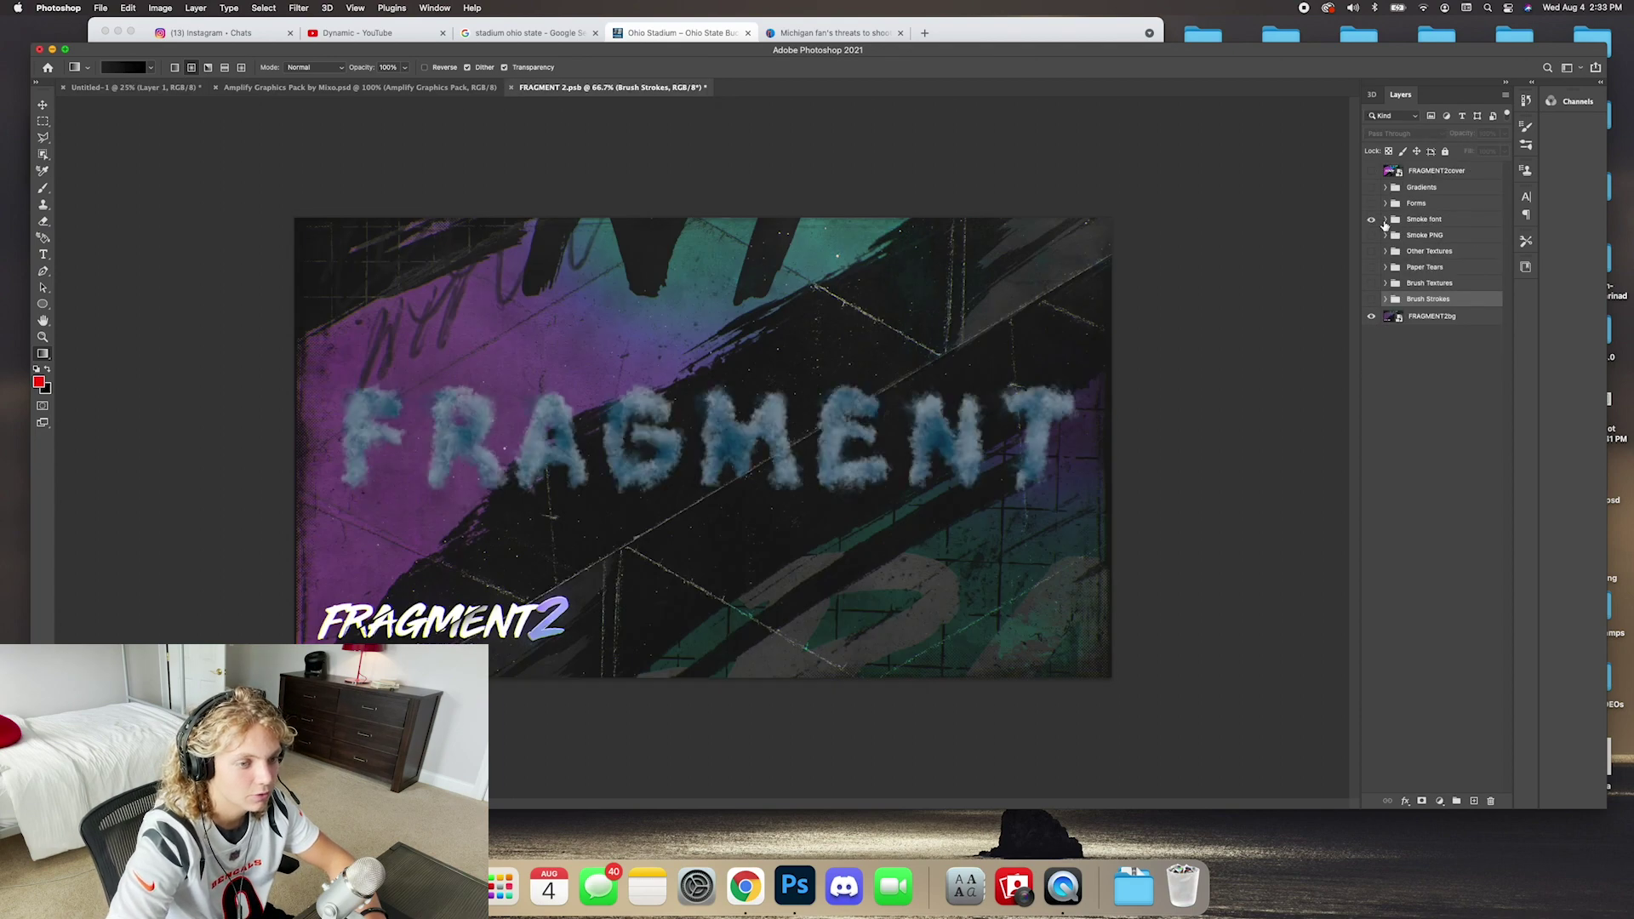
{"action": "left_click", "coordinate": [1370, 220]}
{"action": "left_click", "coordinate": [1384, 235]}
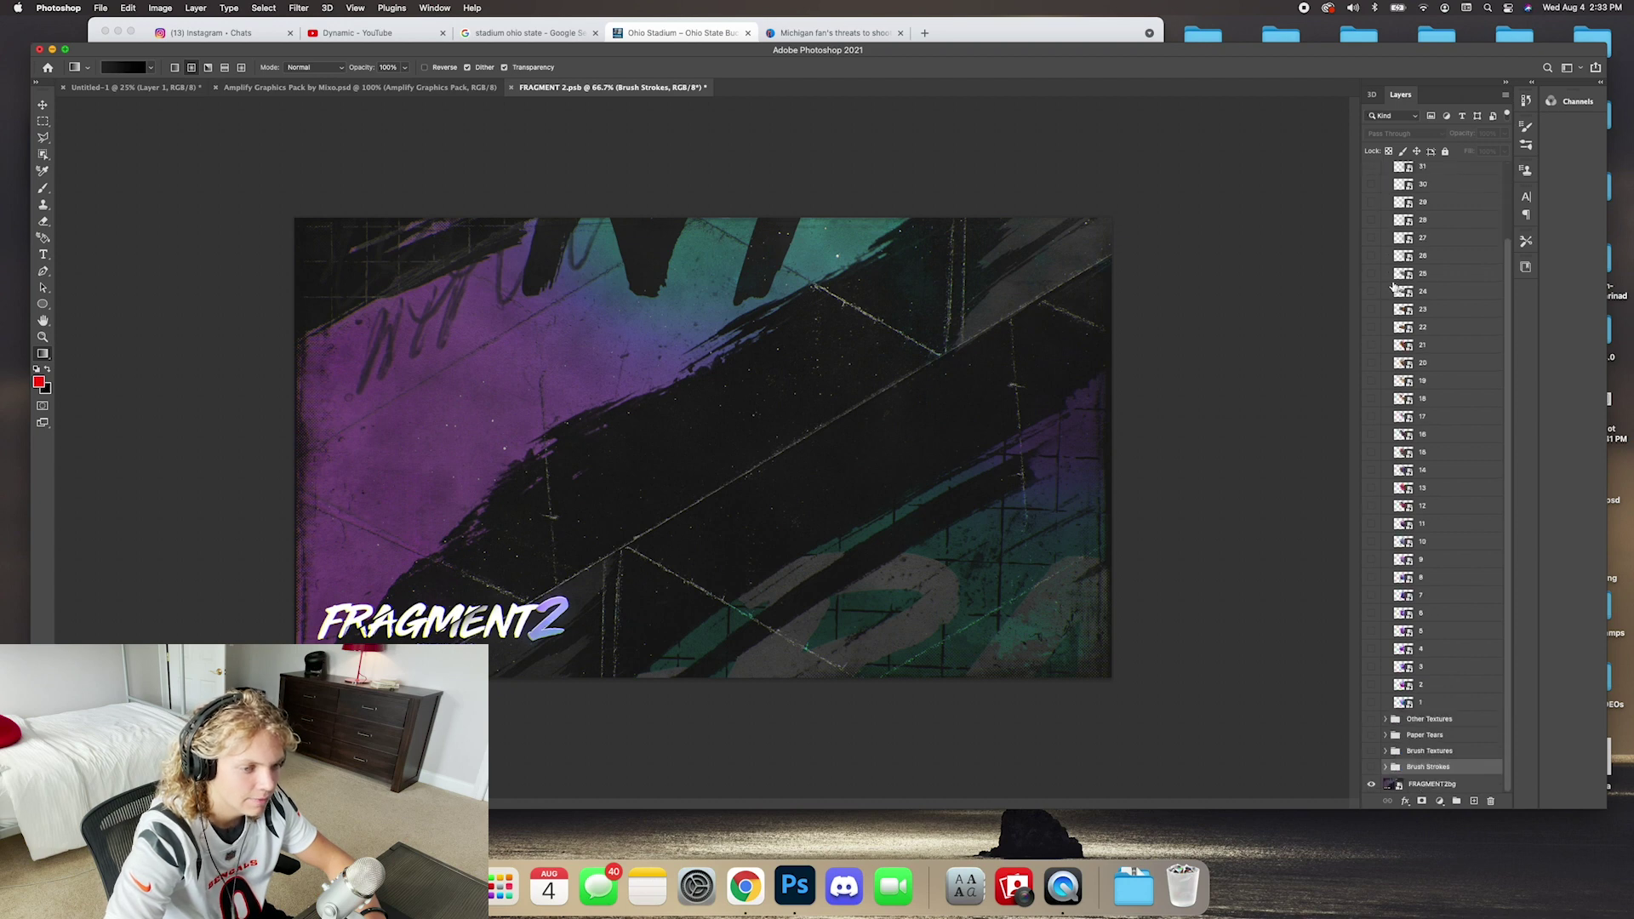
{"action": "left_click", "coordinate": [1371, 363]}
{"action": "left_click", "coordinate": [1371, 363]}
{"action": "left_click", "coordinate": [1371, 344]}
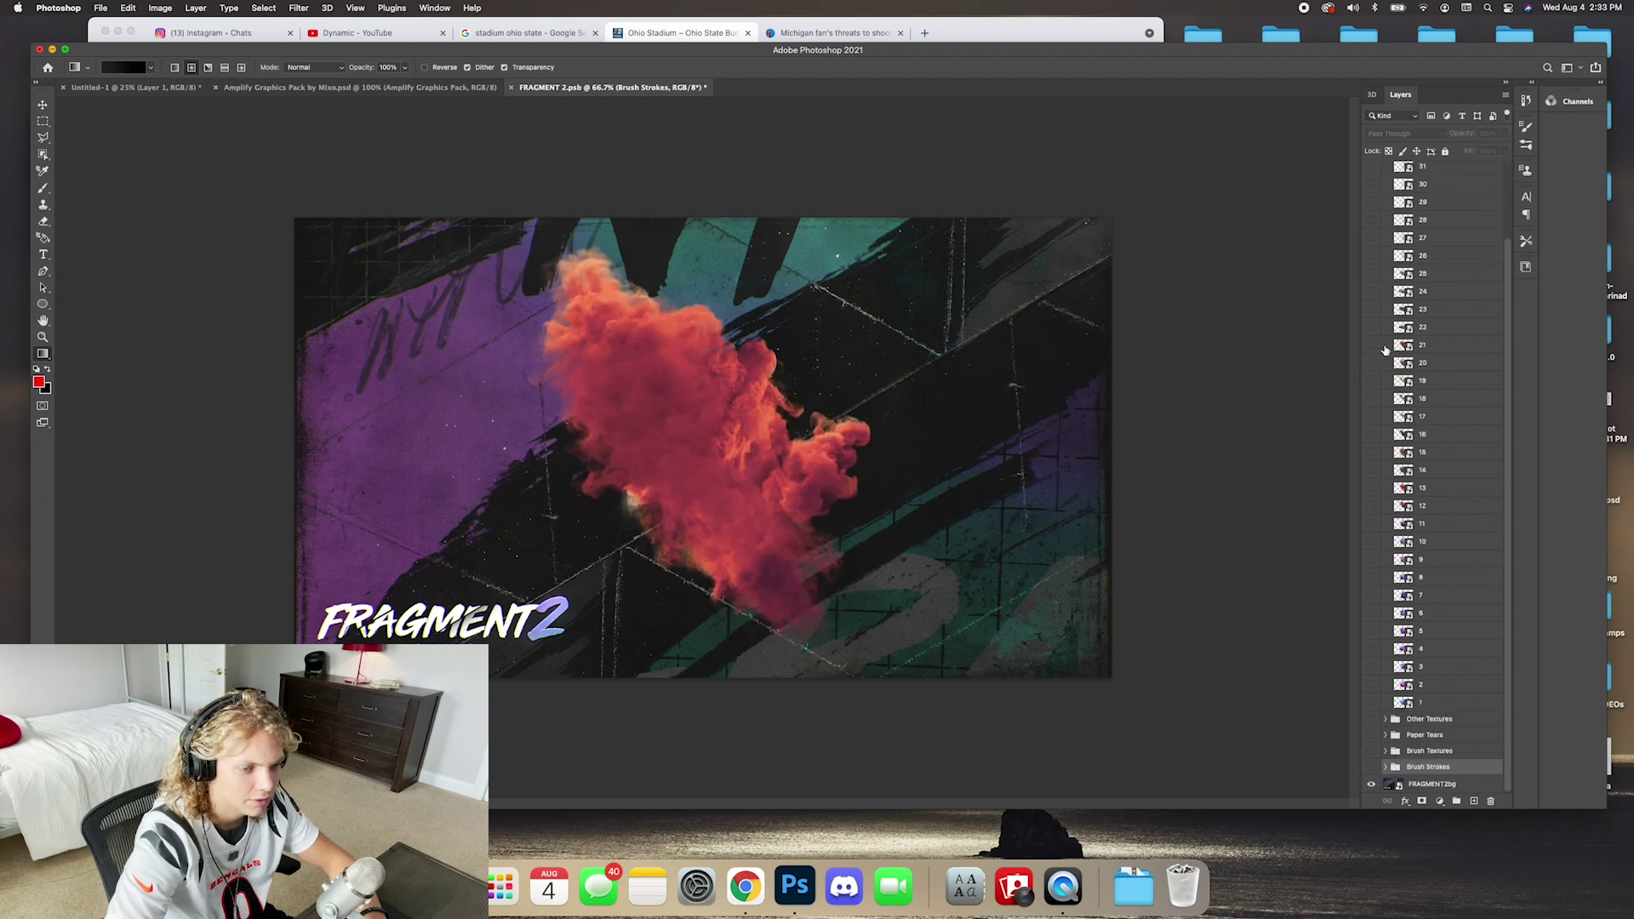
Copy smoke layer 21 into the Untitled-1 poster and place it directly beneath the player's Layer 1.
{"action": "left_click_drag", "start_coordinate": [1438, 344], "coordinate": [589, 366]}
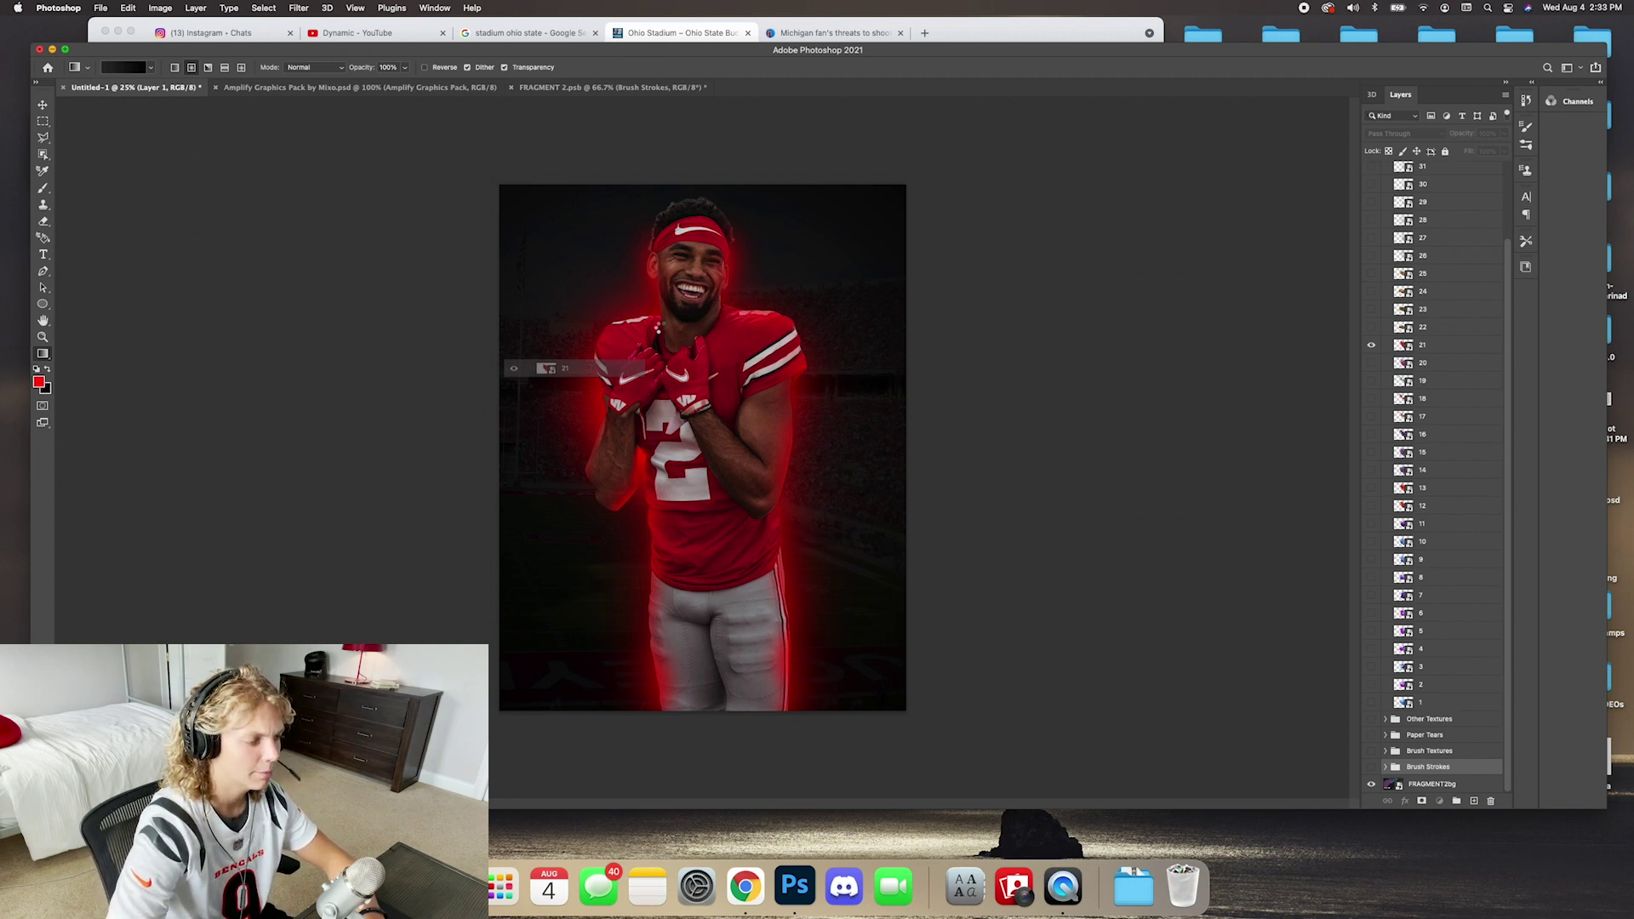
{"action": "left_click_drag", "start_coordinate": [589, 366], "coordinate": [909, 323]}
{"action": "left_click_drag", "start_coordinate": [1432, 256], "coordinate": [1427, 292]}
Enlarge the smoke with Free Transform and center it behind the player's torso.
{"action": "key", "text": "super+t"}
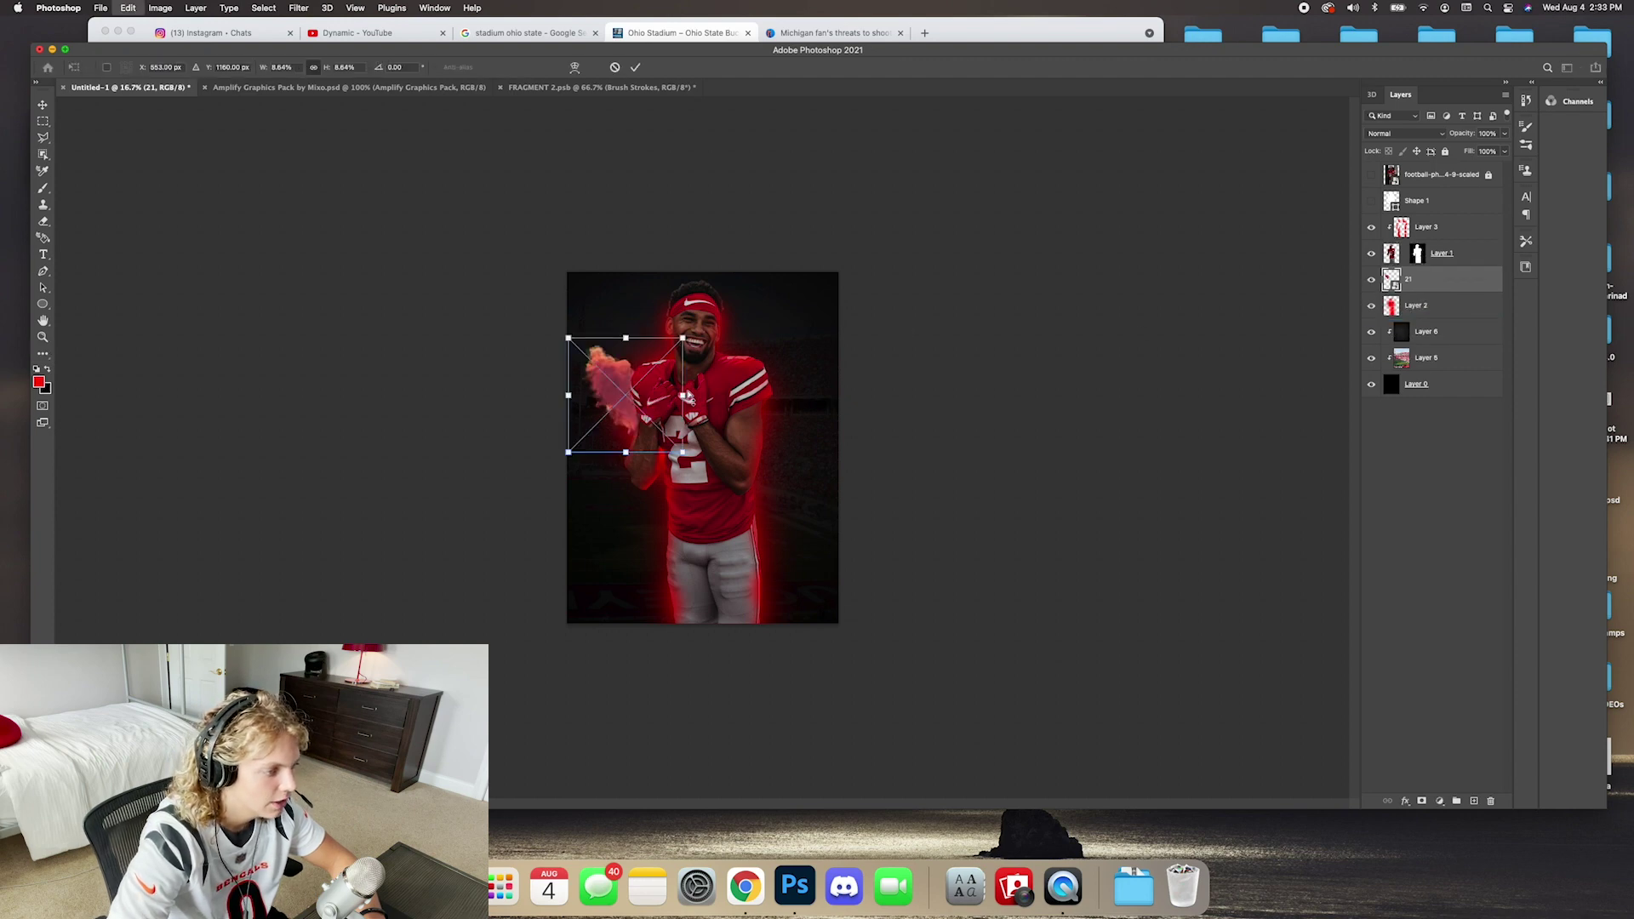
{"action": "left_click_drag", "start_coordinate": [901, 336], "coordinate": [871, 498]}
{"action": "left_click_drag", "start_coordinate": [737, 459], "coordinate": [868, 523]}
{"action": "left_click_drag", "start_coordinate": [807, 471], "coordinate": [751, 469]}
{"action": "key", "text": "Return"}
{"action": "key", "text": "g"}
{"action": "key", "text": "super+equal"}
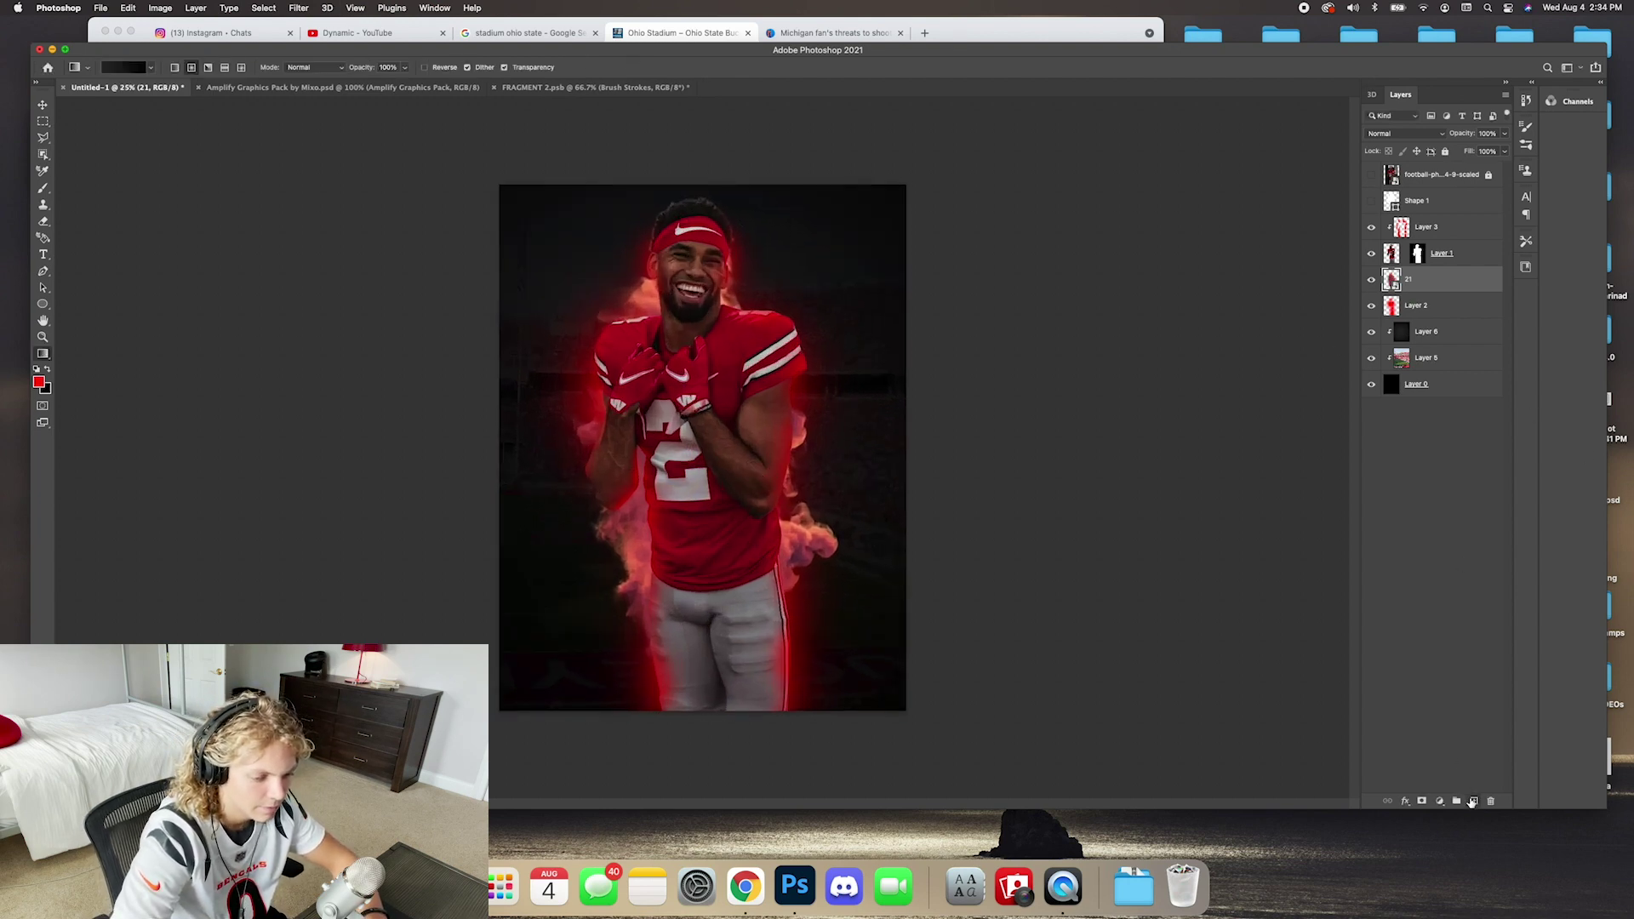
Add a Hue/Saturation adjustment above the smoke, colorized with hue 0 and saturation 84.
{"action": "left_click", "coordinate": [1440, 802]}
{"action": "left_click", "coordinate": [1464, 657]}
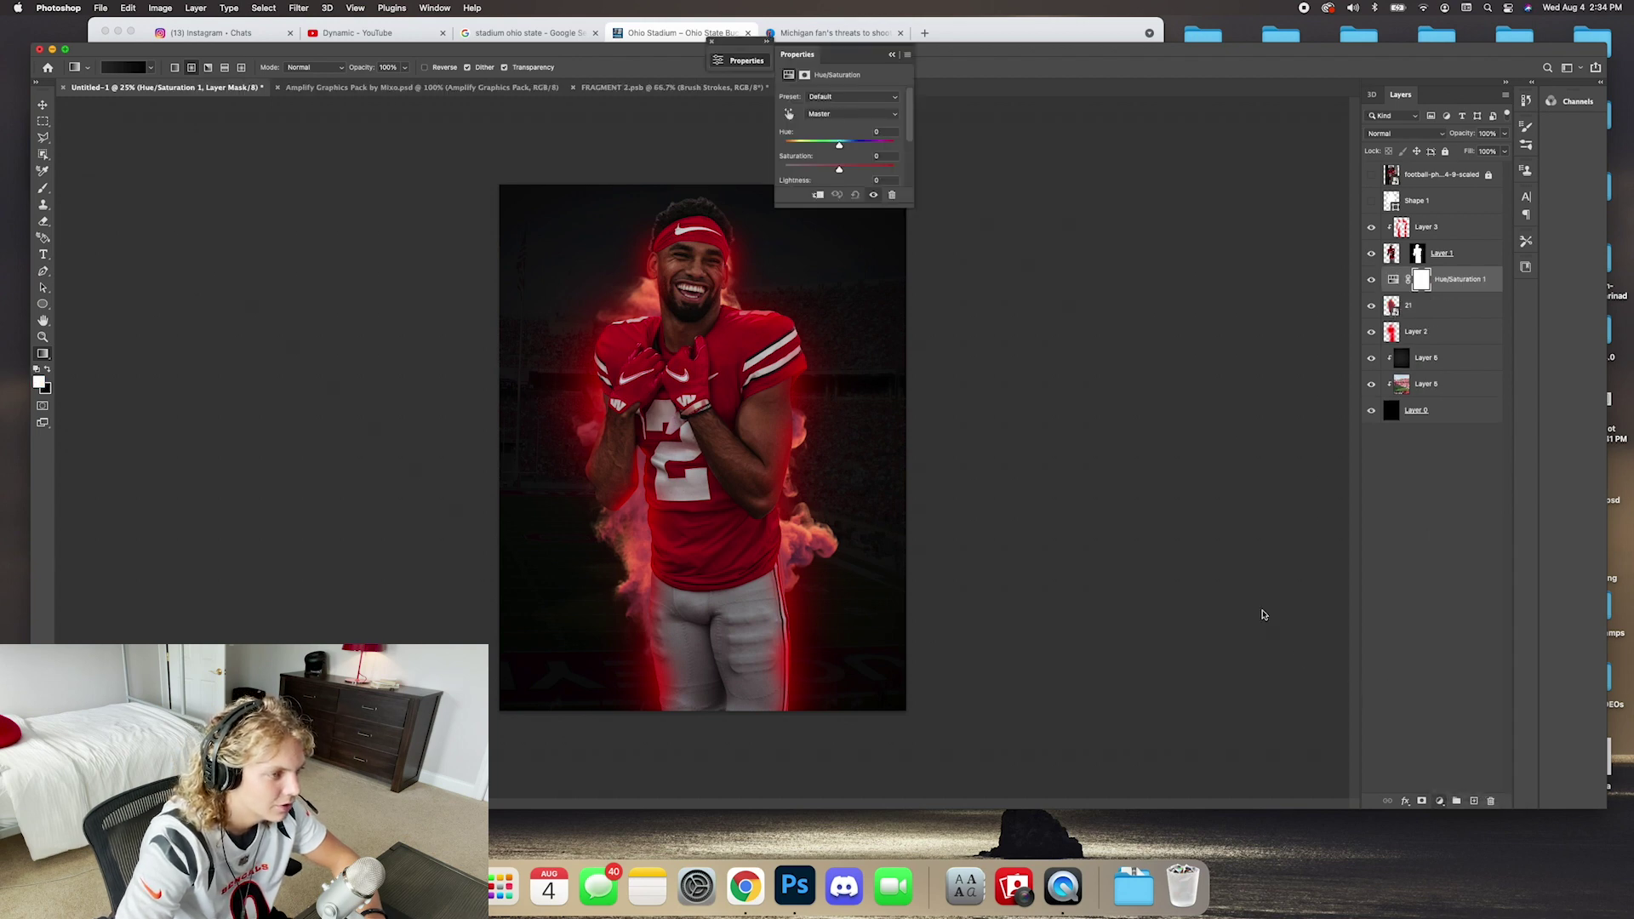
{"action": "scroll", "coordinate": [872, 166], "scroll_direction": "down", "scroll_amount": 2}
{"action": "left_click", "coordinate": [848, 145]}
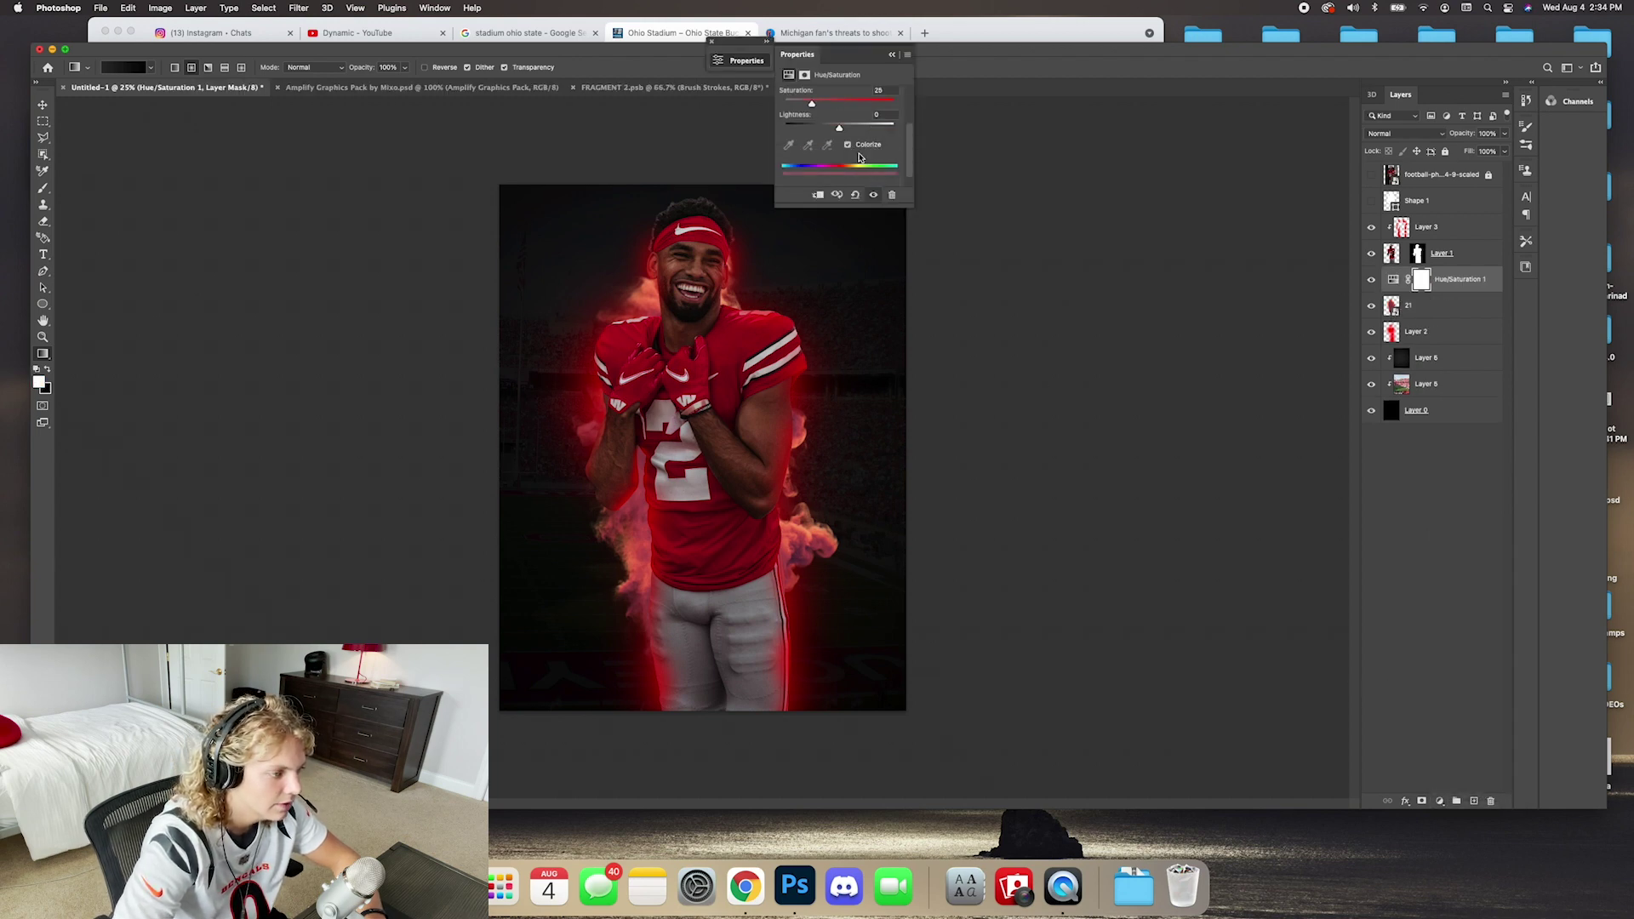
{"action": "scroll", "coordinate": [849, 158], "scroll_direction": "up", "scroll_amount": 2}
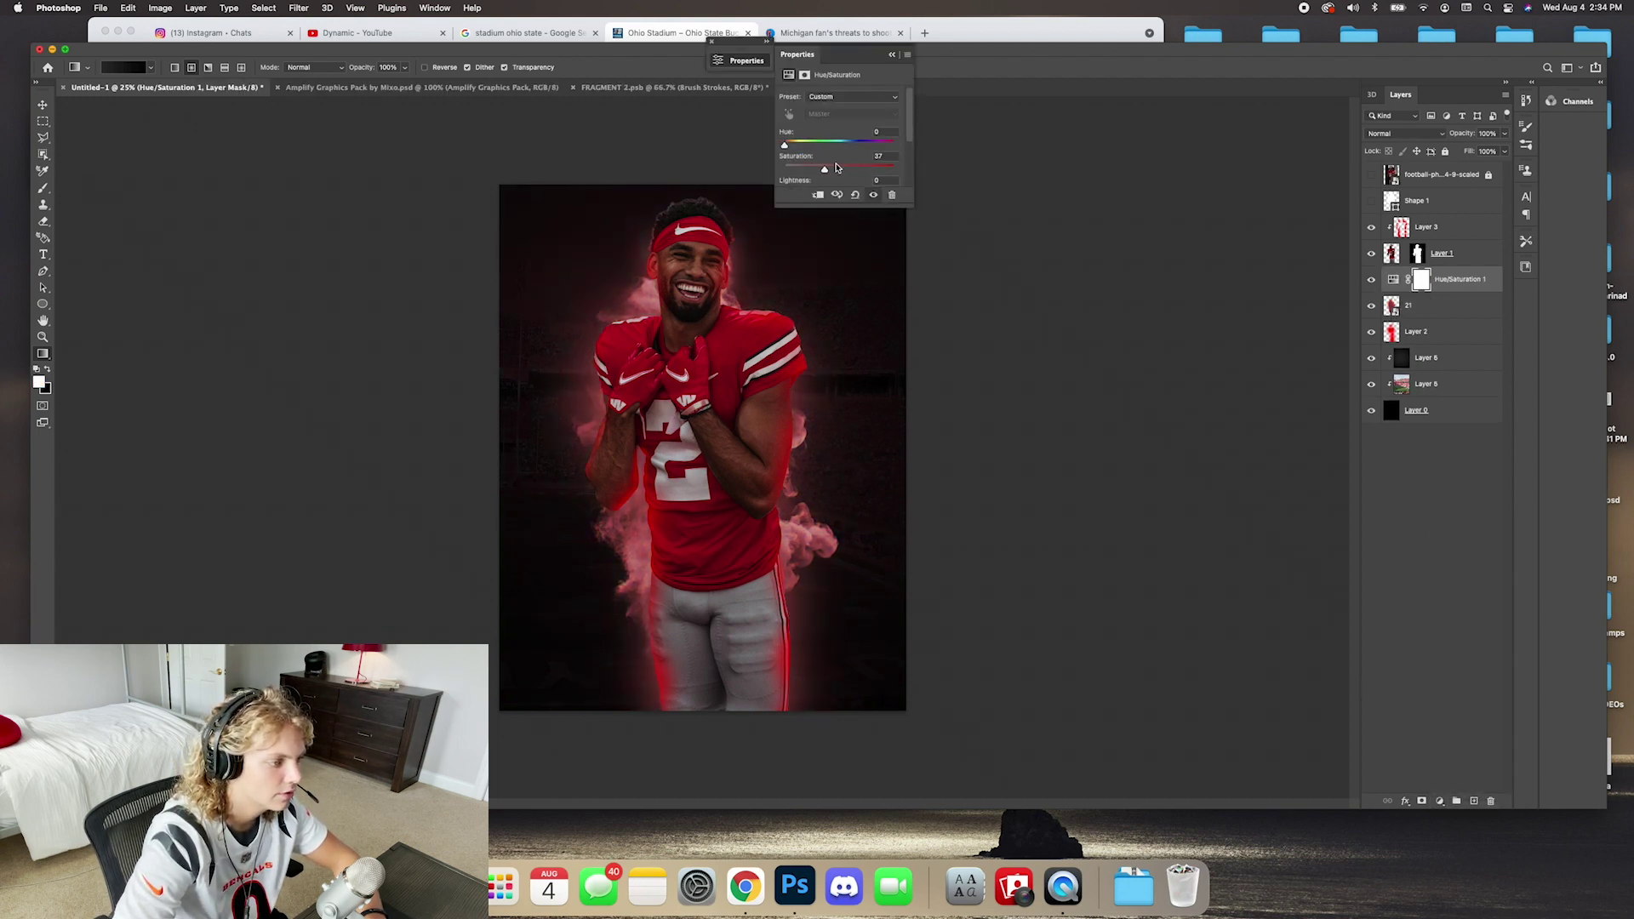
{"action": "left_click_drag", "start_coordinate": [836, 168], "coordinate": [785, 146]}
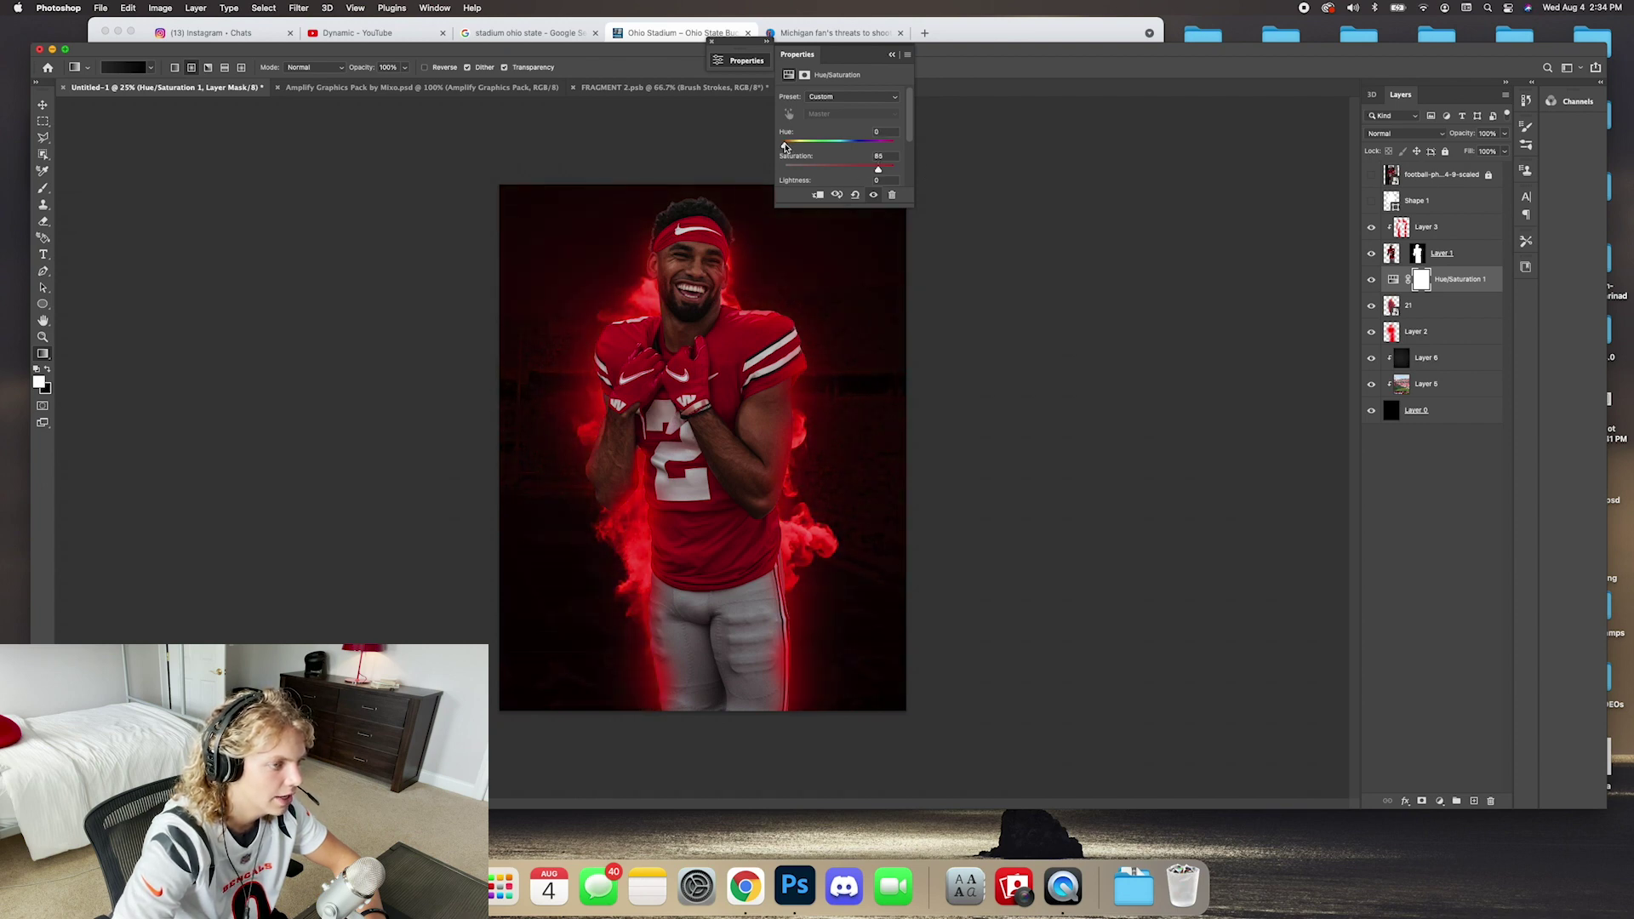
Clip the Hue/Saturation 1 adjustment to smoke layer 21 so only the smoke is tinted, and toggle the smoke's visibility to compare.
{"action": "left_click", "coordinate": [892, 55]}
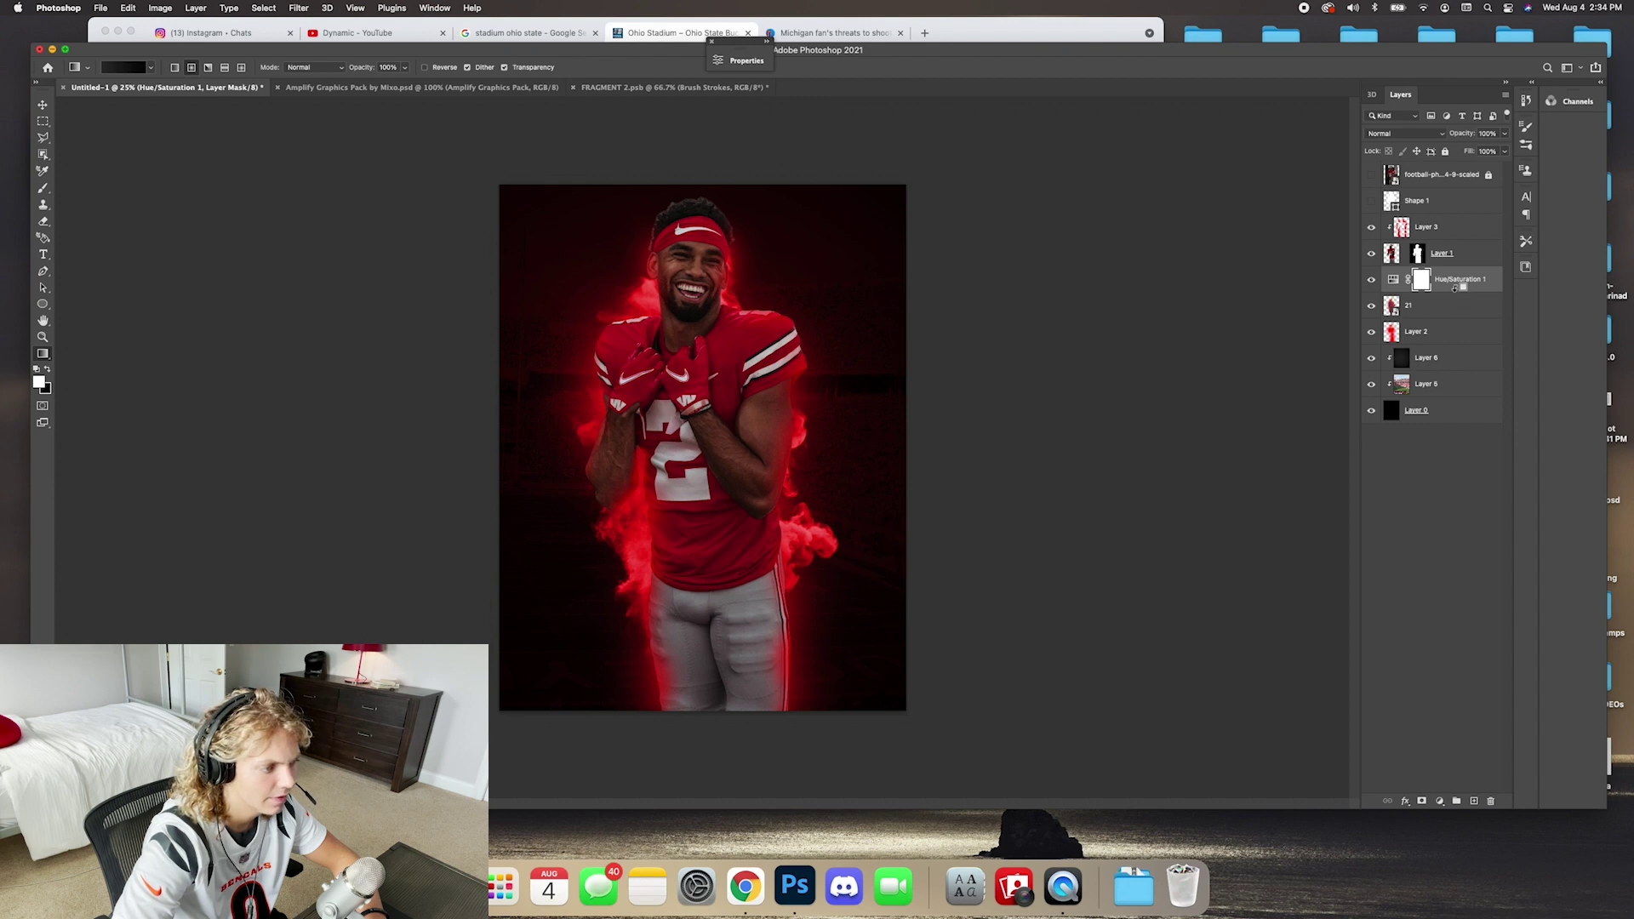
{"action": "left_click", "coordinate": [1454, 289], "text": "alt"}
{"action": "left_click", "coordinate": [1412, 306]}
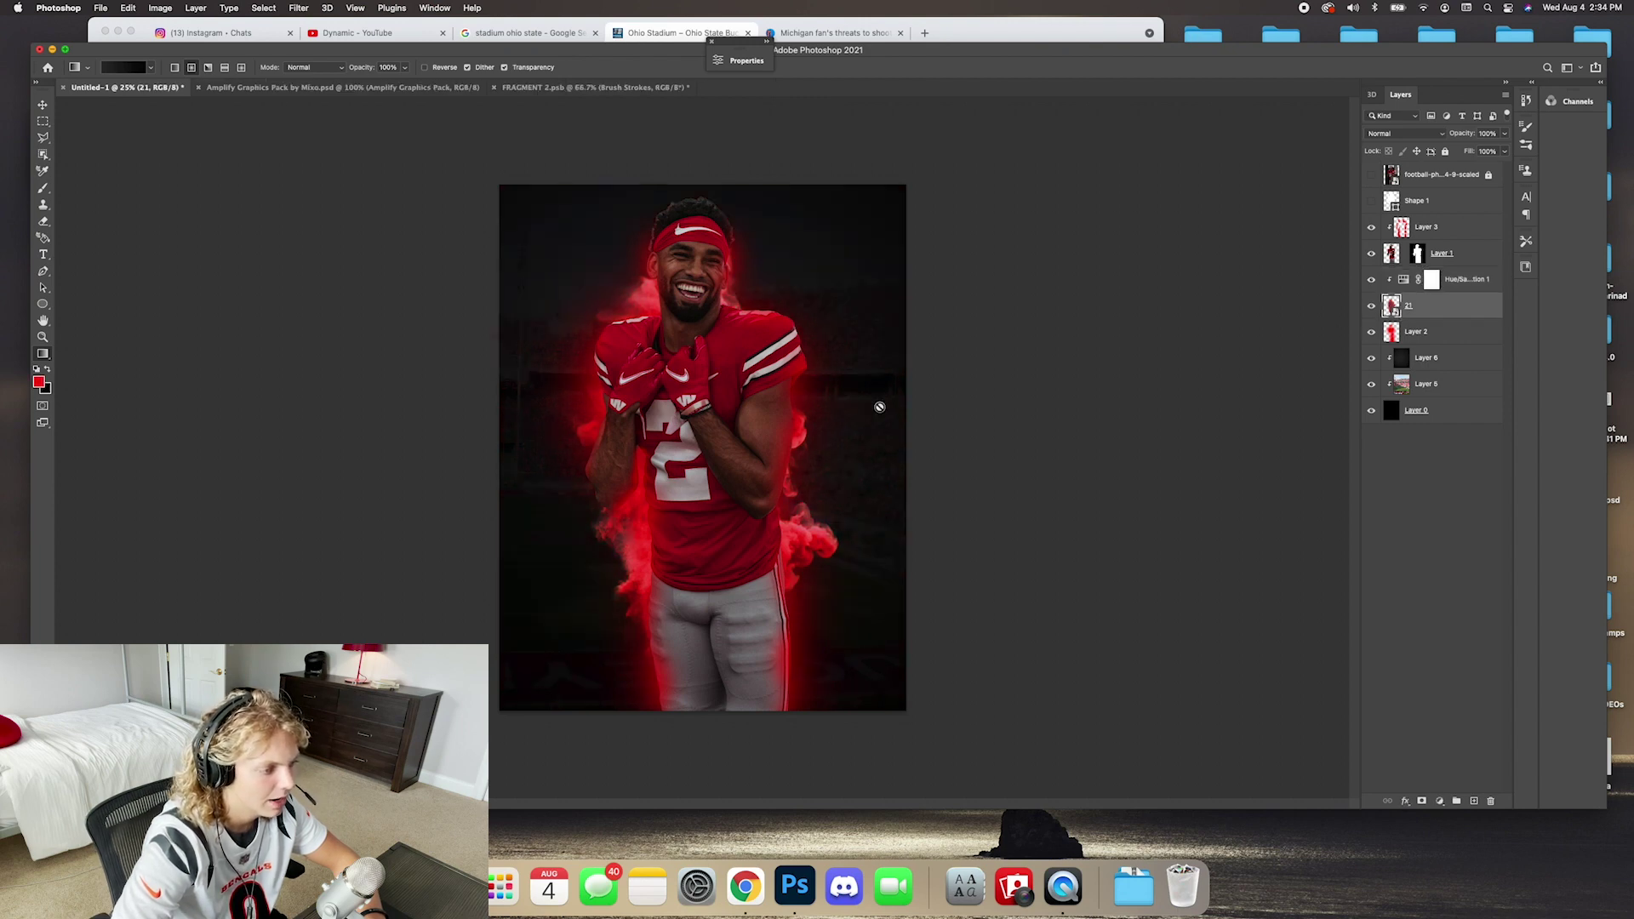
{"action": "key", "text": "super+t"}
{"action": "key", "text": "Escape"}
{"action": "key", "text": "g"}
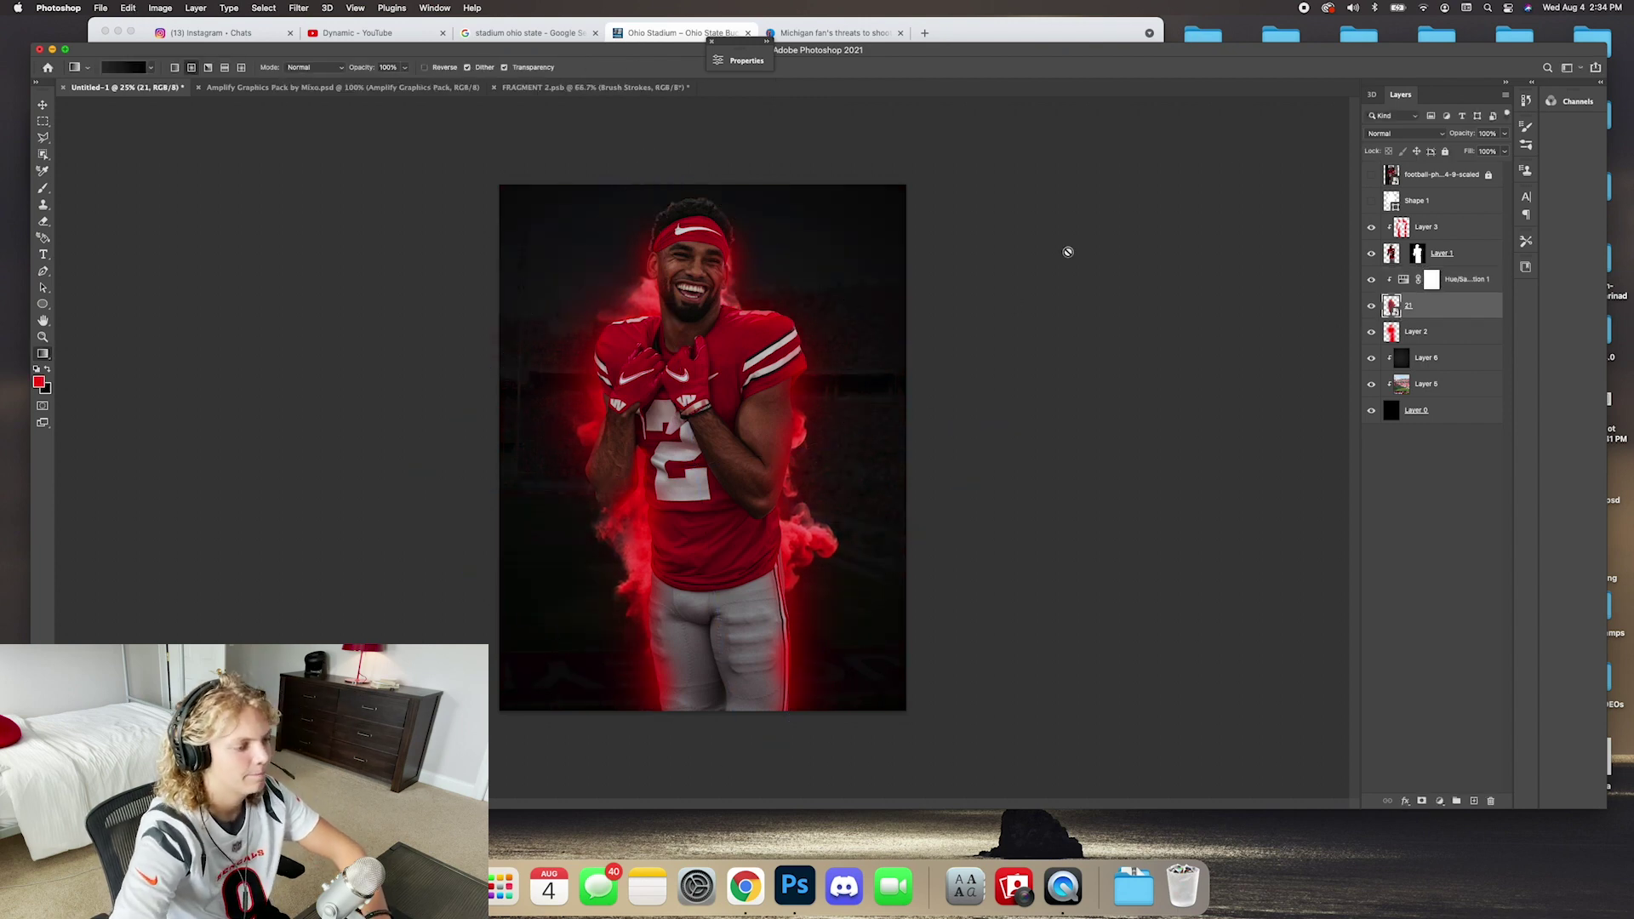
{"action": "left_click", "coordinate": [1371, 308]}
{"action": "left_click", "coordinate": [1371, 308]}
{"action": "left_click", "coordinate": [1441, 277]}
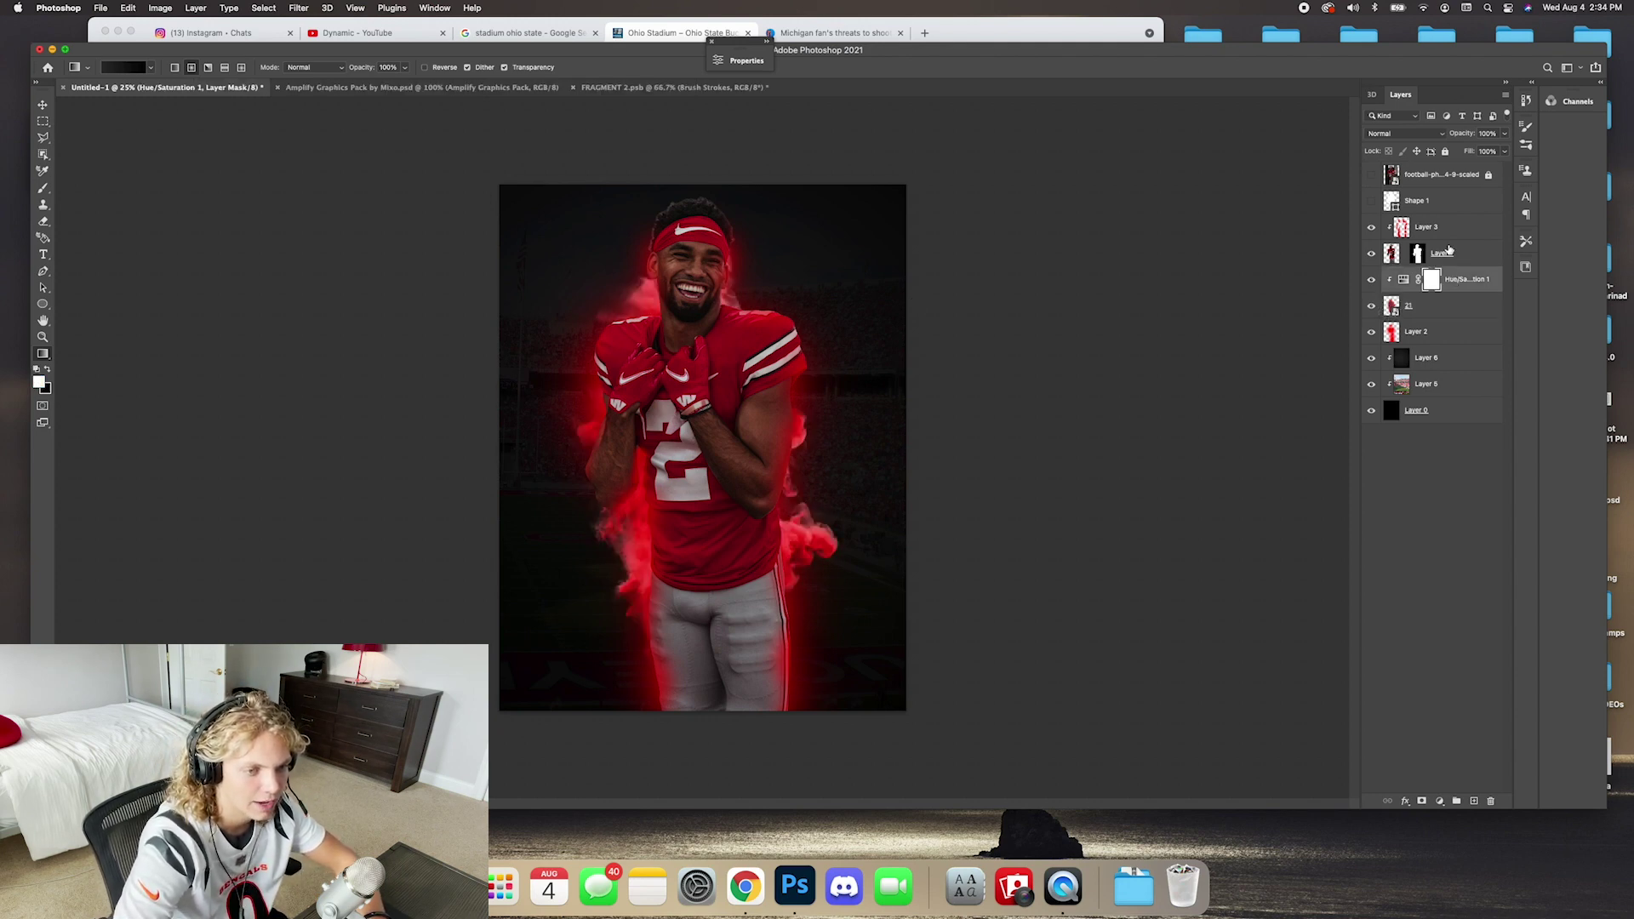
Add a Hue/Saturation adjustment clipped to the player's Layer 1, colorized red with hue 0, raised saturation and lightness +43.
{"action": "left_click", "coordinate": [1395, 253]}
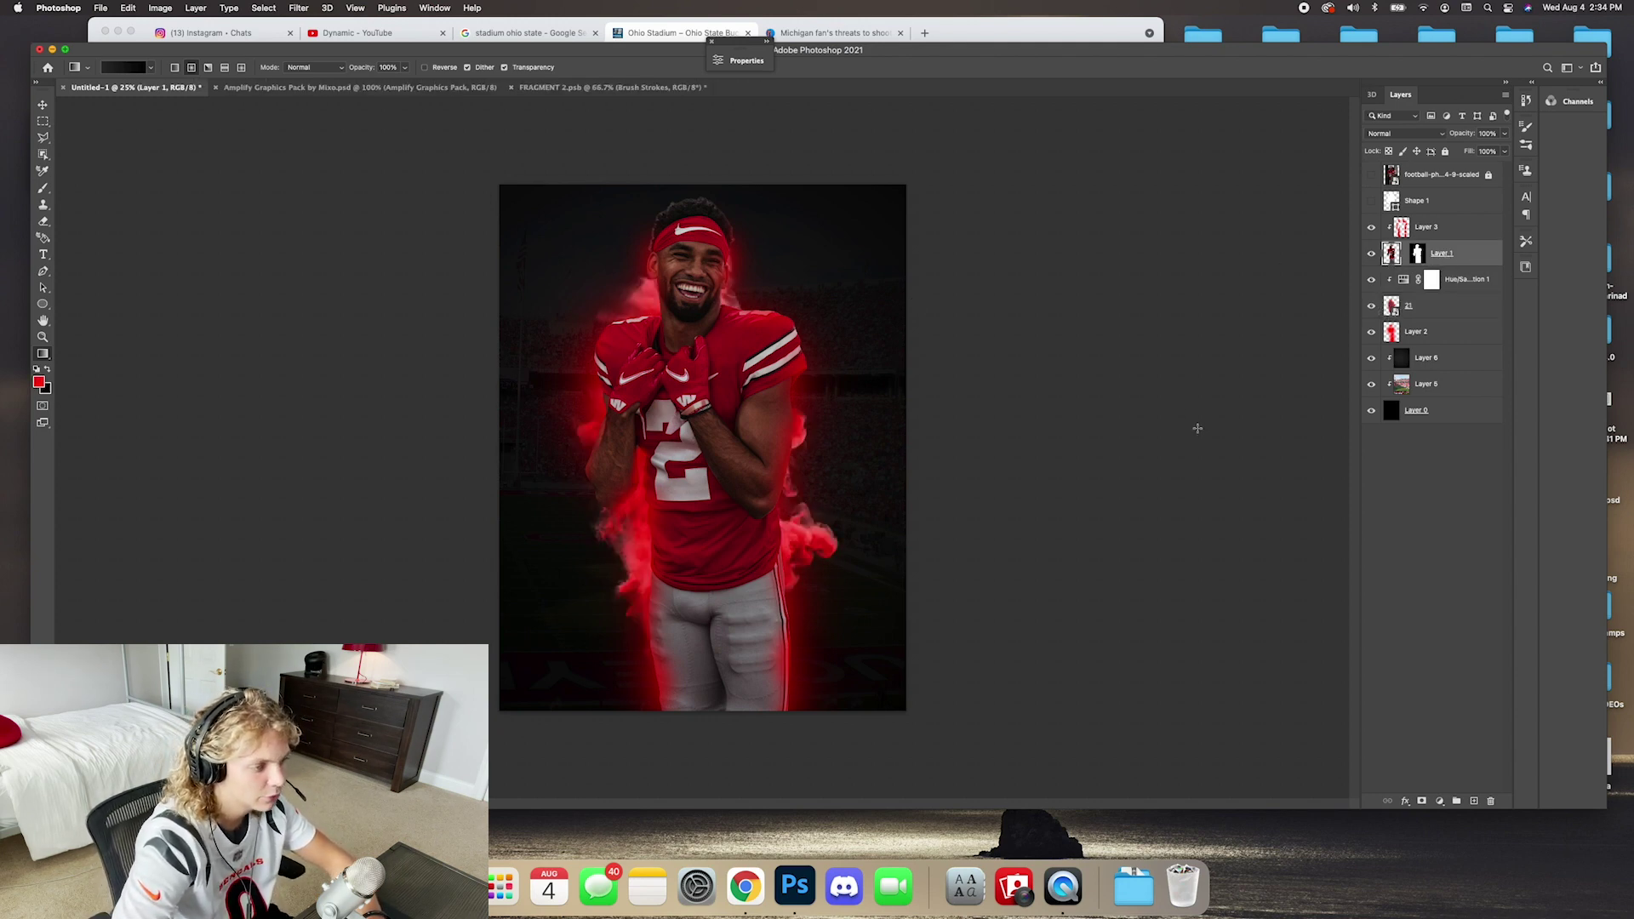
{"action": "left_click", "coordinate": [1440, 802]}
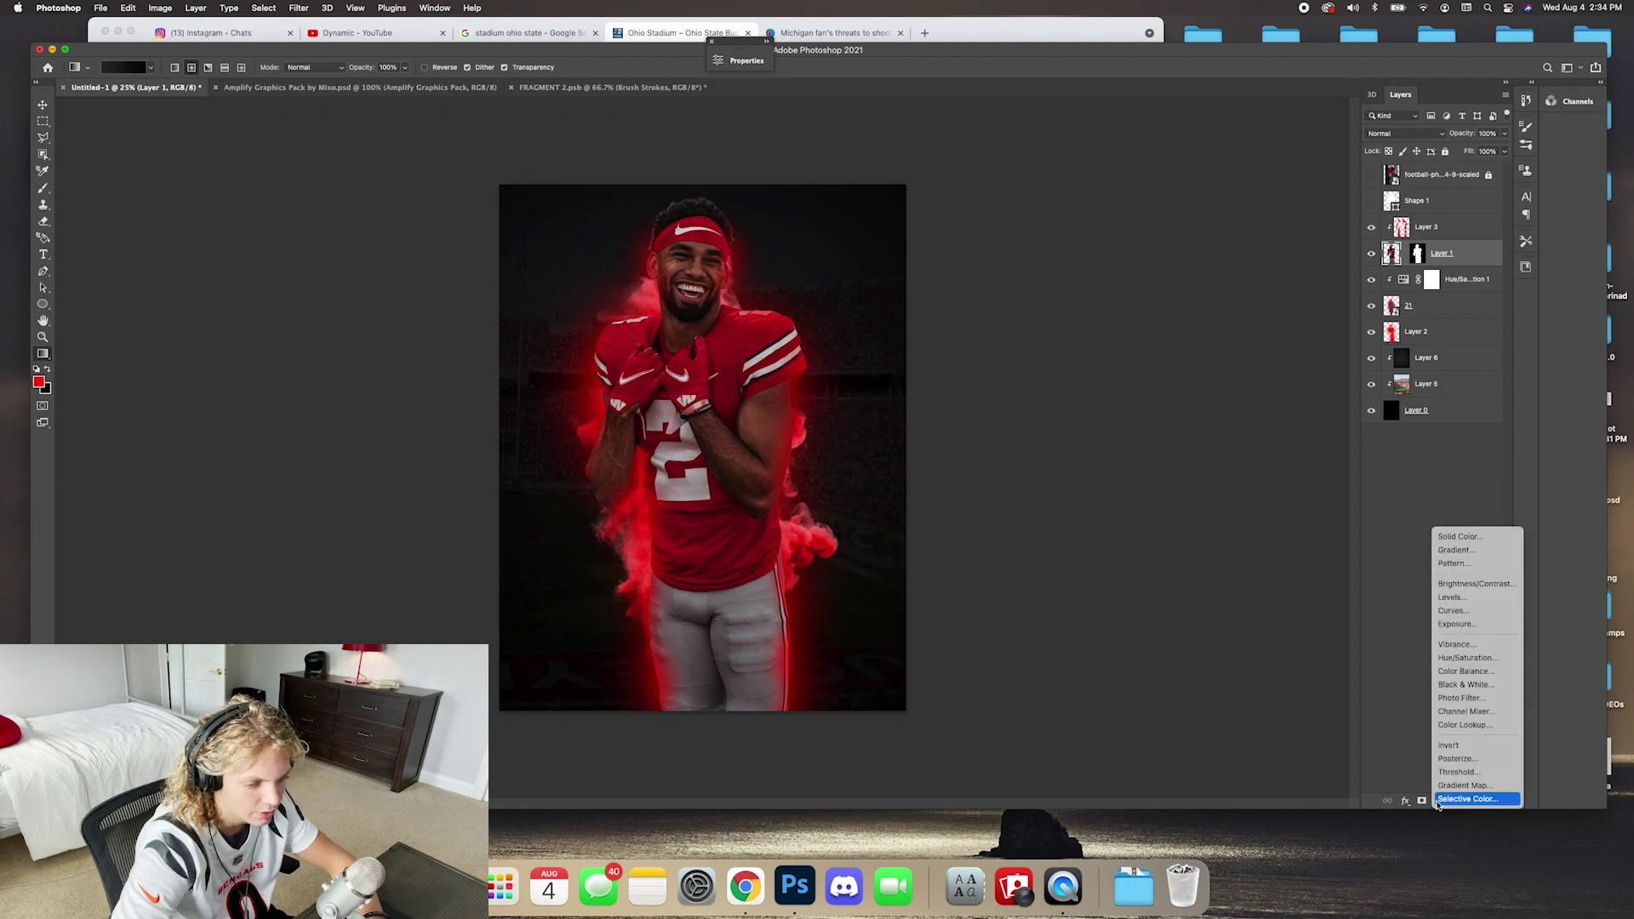
{"action": "left_click", "coordinate": [1477, 659]}
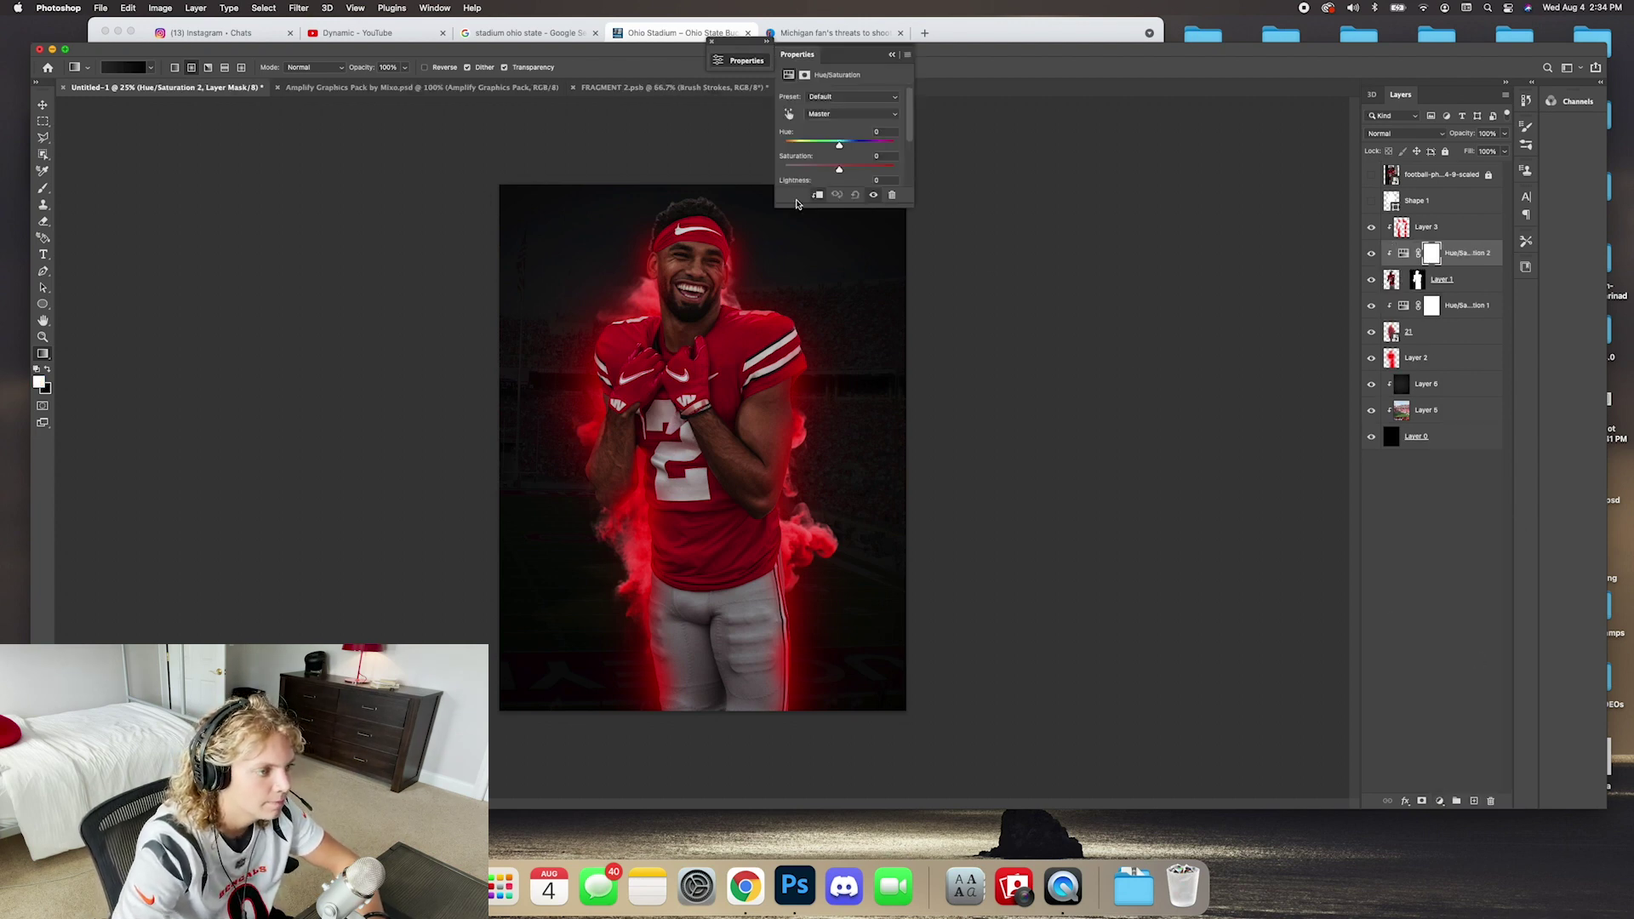
{"action": "scroll", "coordinate": [851, 162], "scroll_direction": "down", "scroll_amount": 1}
{"action": "scroll", "coordinate": [870, 179], "scroll_direction": "down", "scroll_amount": 1}
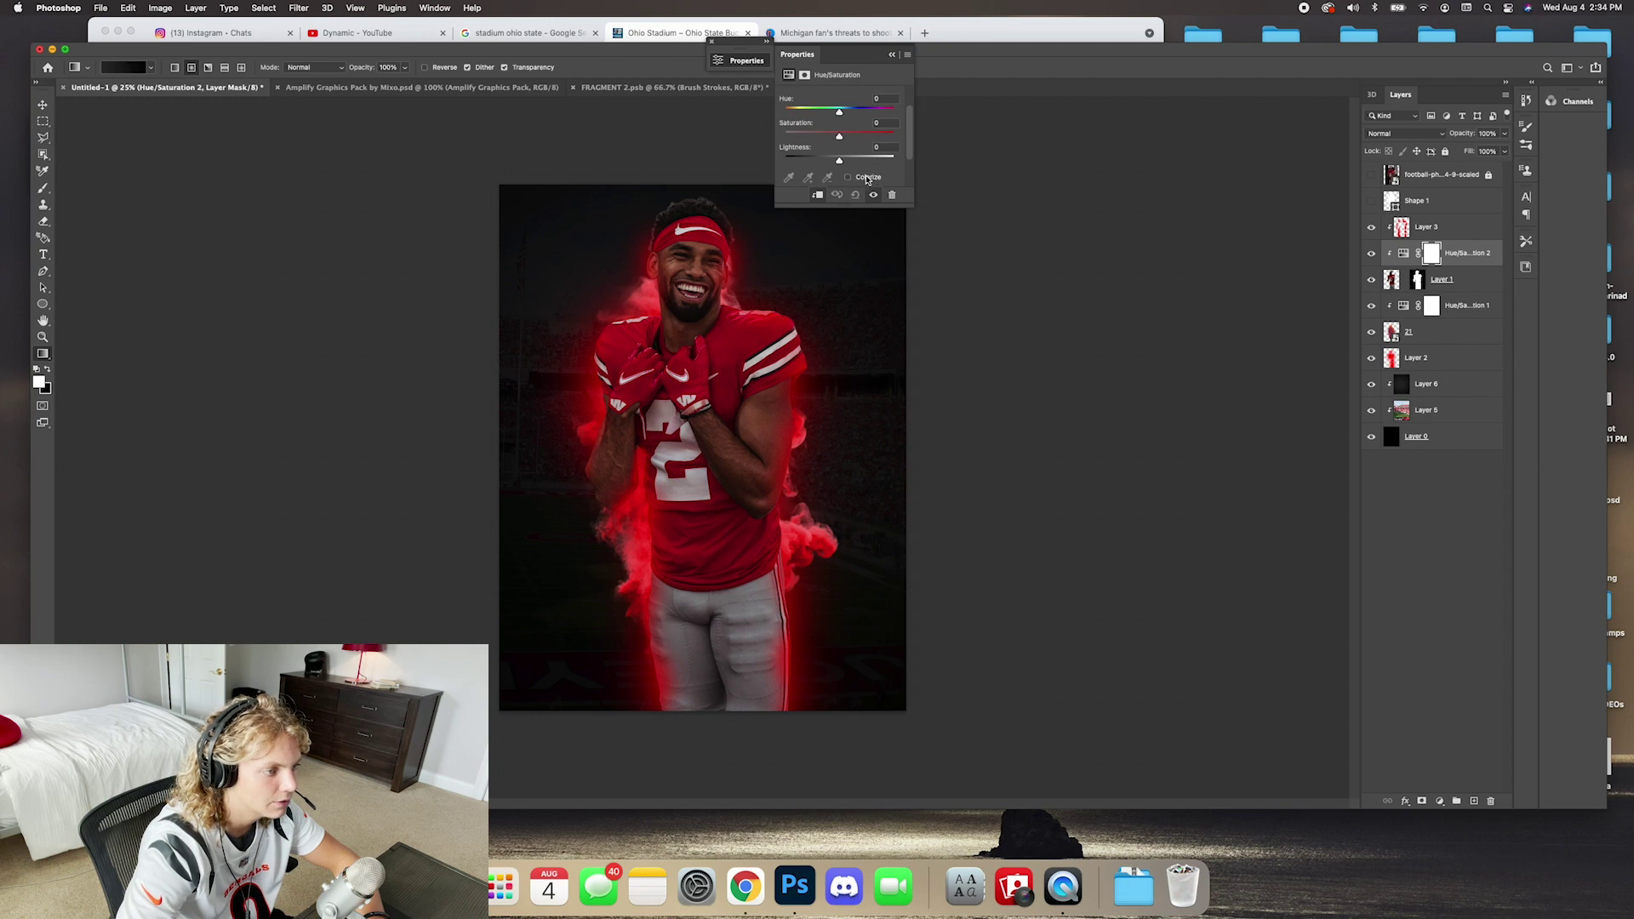
{"action": "left_click", "coordinate": [847, 178]}
{"action": "left_click_drag", "start_coordinate": [838, 136], "coordinate": [865, 162]}
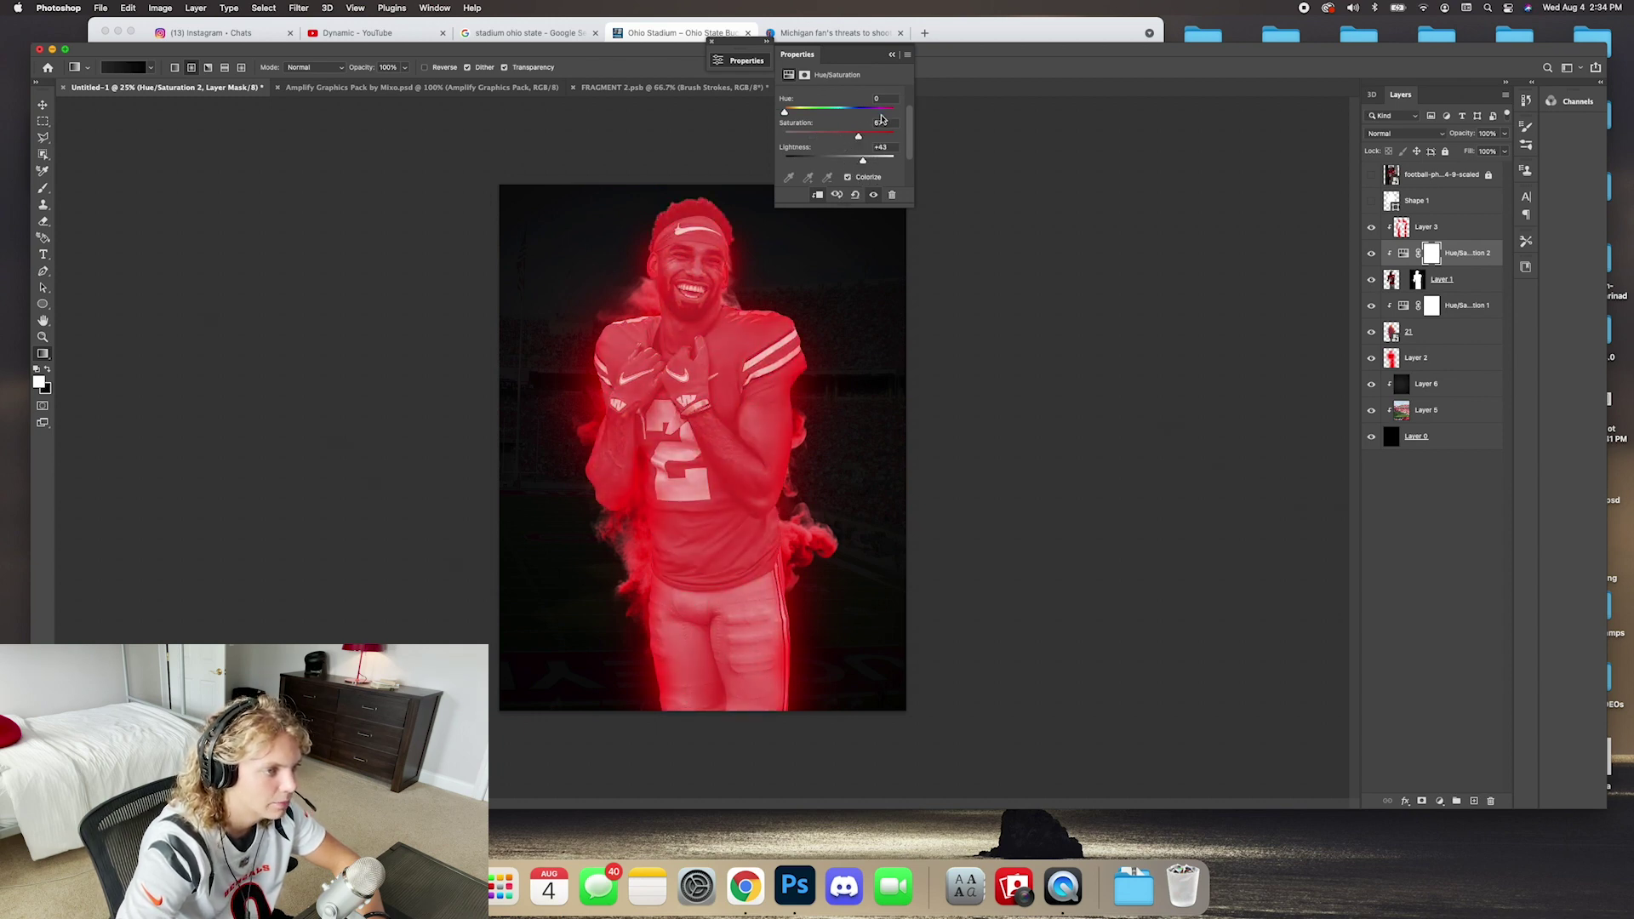
{"action": "left_click", "coordinate": [891, 55]}
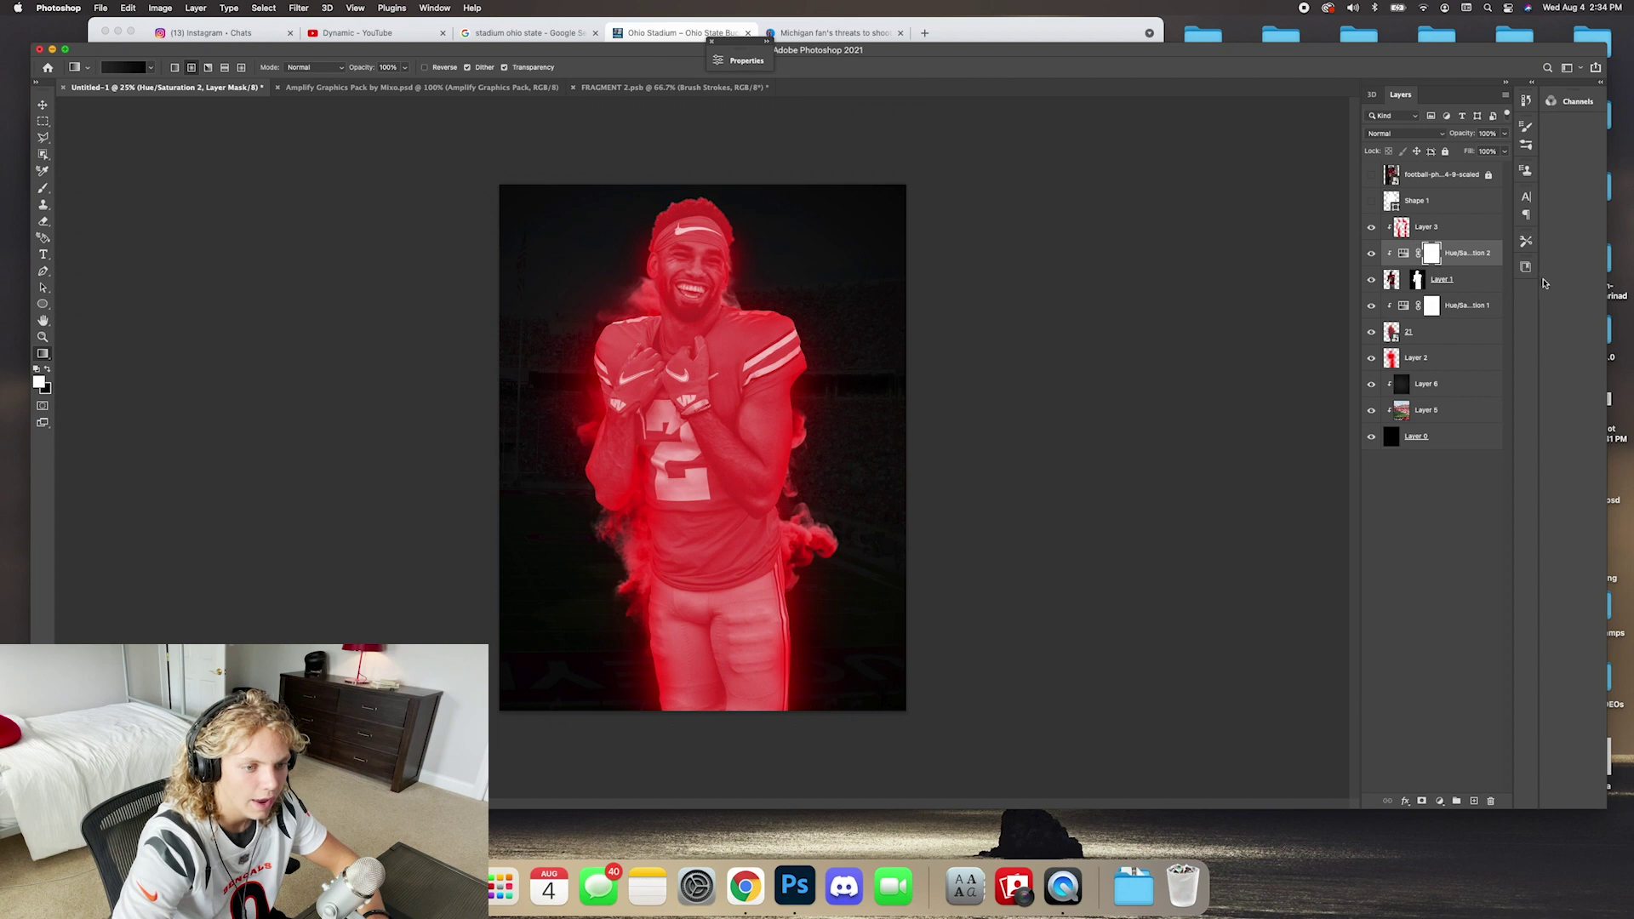
Add a black mask to the Hue/Saturation 2 adjustment and paint red rim light on the player's outer arm with a soft white brush.
{"action": "left_click", "coordinate": [1422, 802], "text": "alt"}
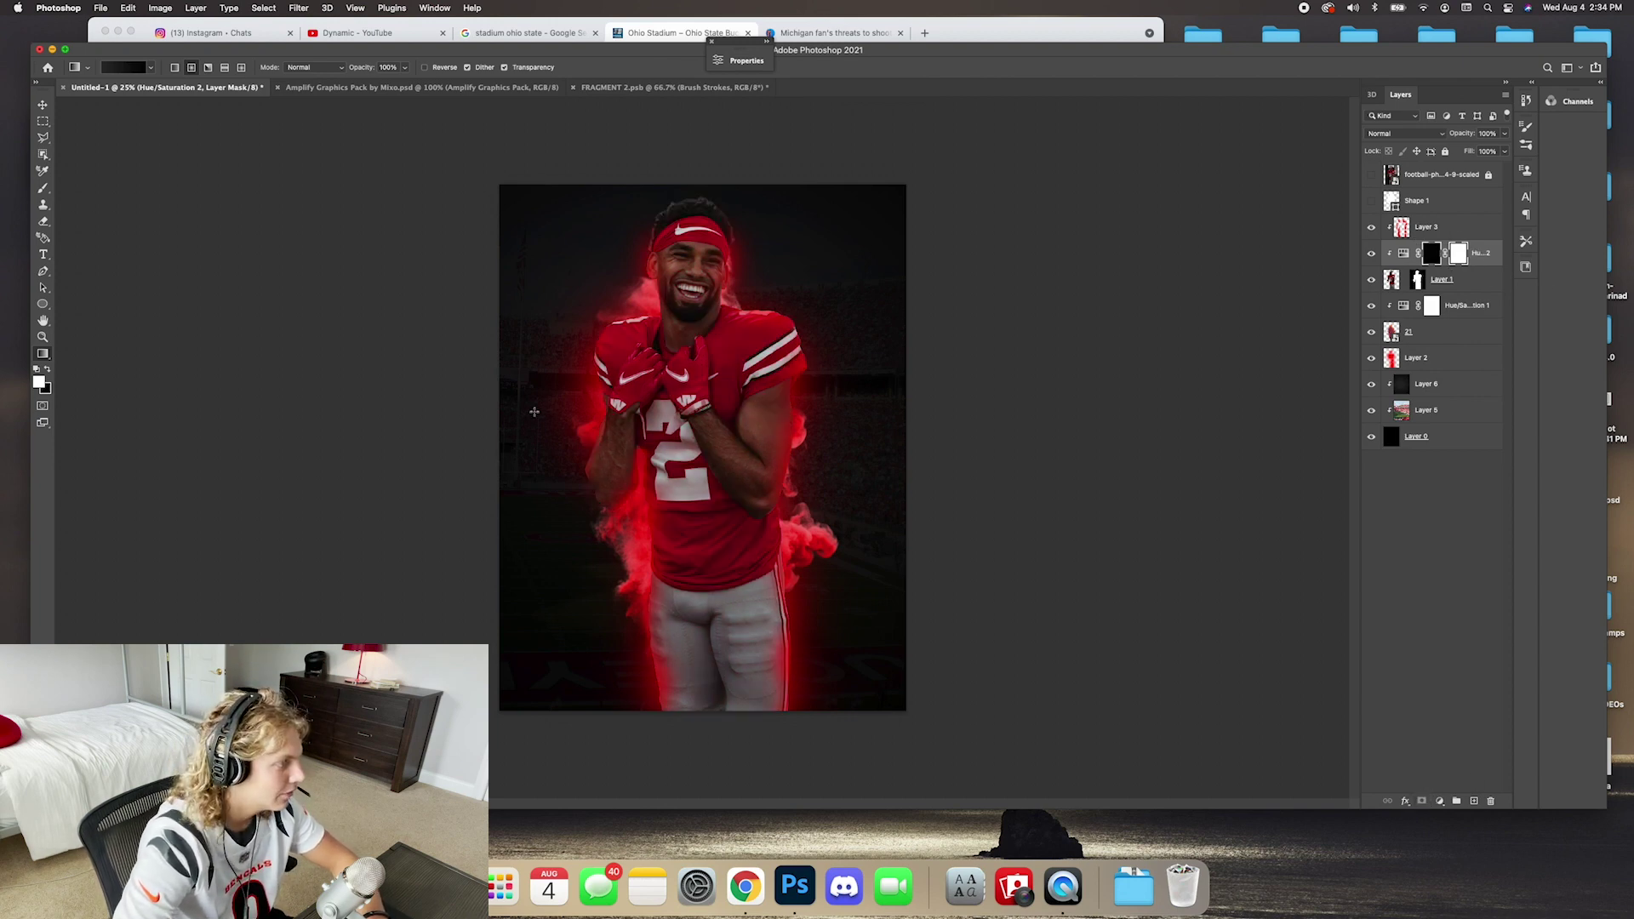
{"action": "left_click", "coordinate": [42, 187]}
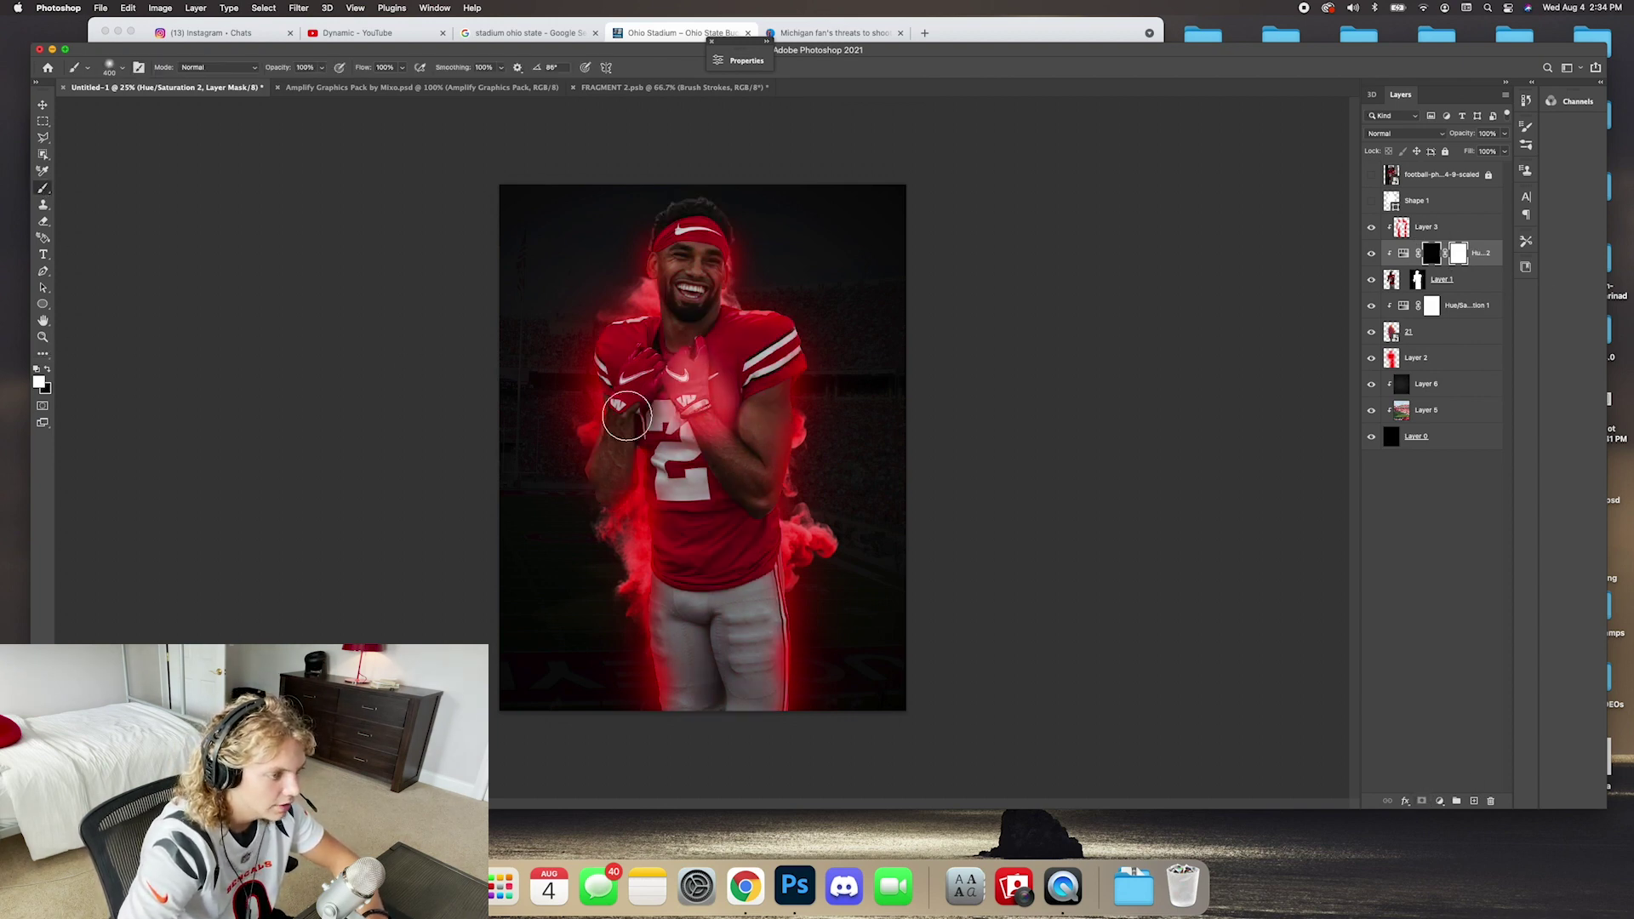
{"action": "left_click", "coordinate": [122, 68]}
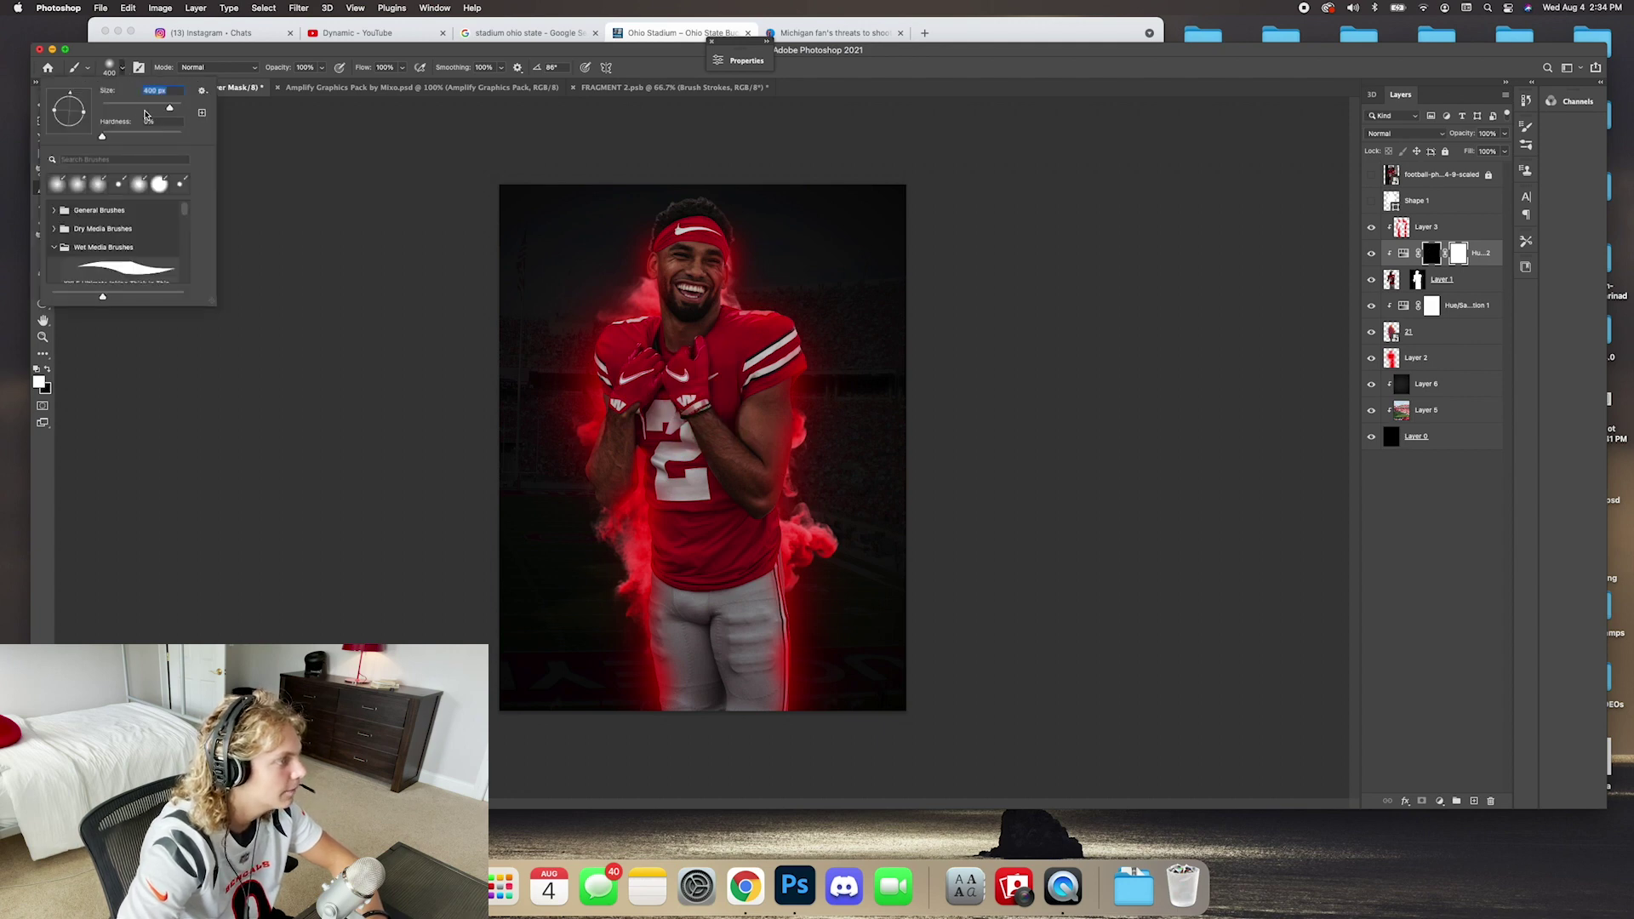
{"action": "left_click", "coordinate": [124, 67]}
{"action": "key", "text": "super+plus"}
{"action": "key", "text": "super+plus"}
{"action": "key", "text": "bracketright"}
{"action": "key", "text": "bracketright"}
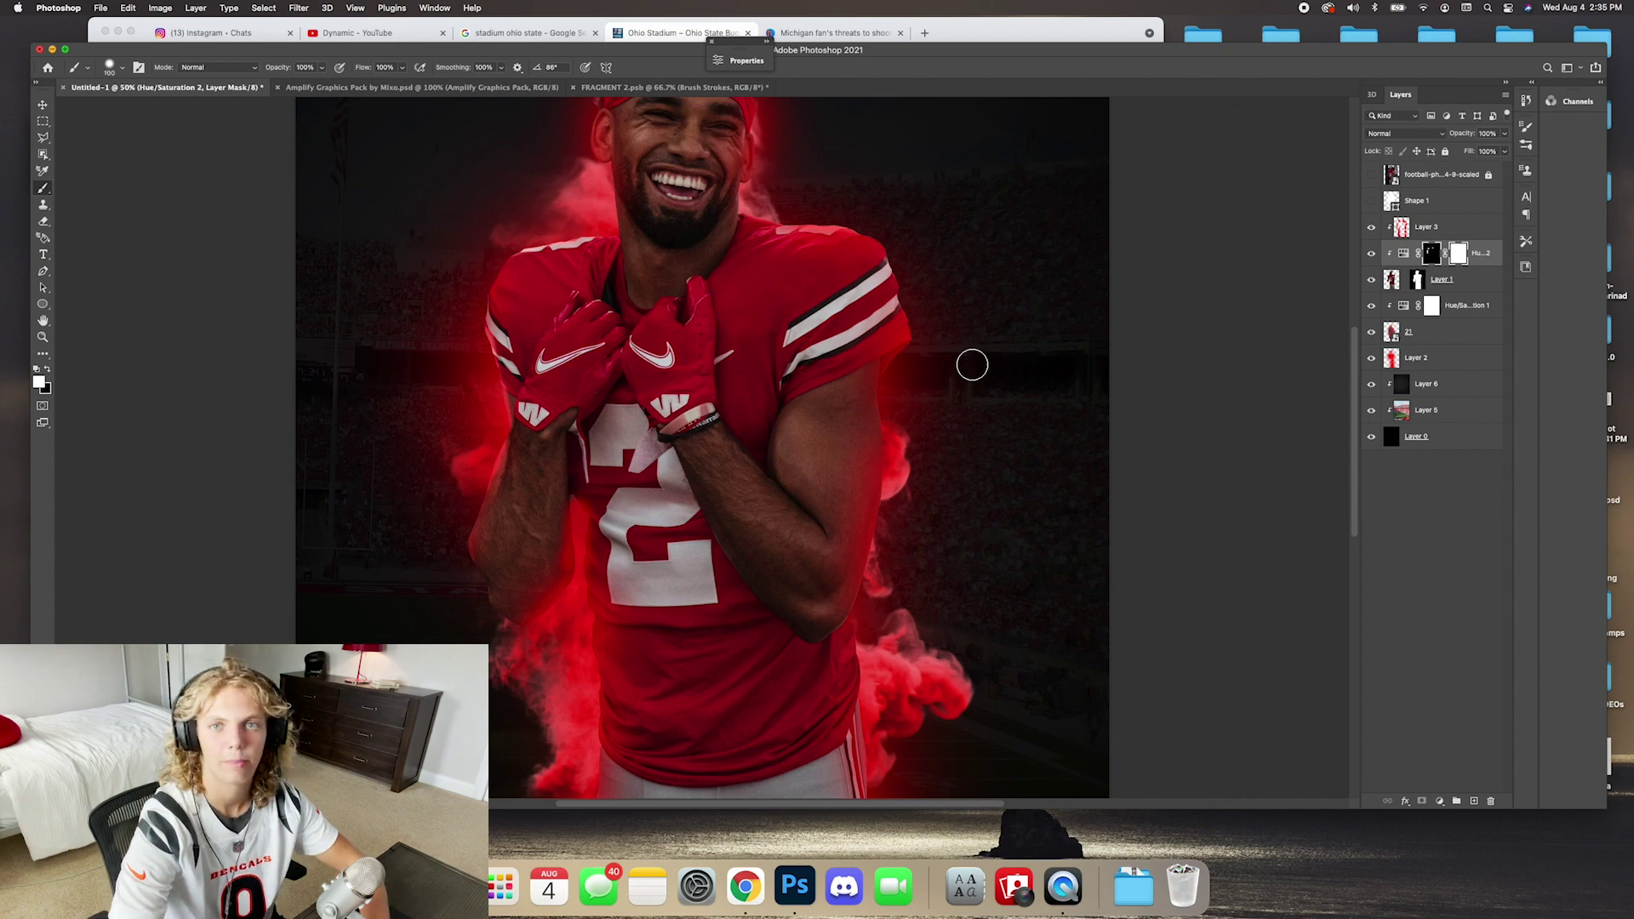
{"action": "key", "text": "bracketright"}
{"action": "key", "text": "bracketright"}
{"action": "key", "text": "bracketright"}
{"action": "key", "text": "bracketright"}
{"action": "key", "text": "super+equal"}
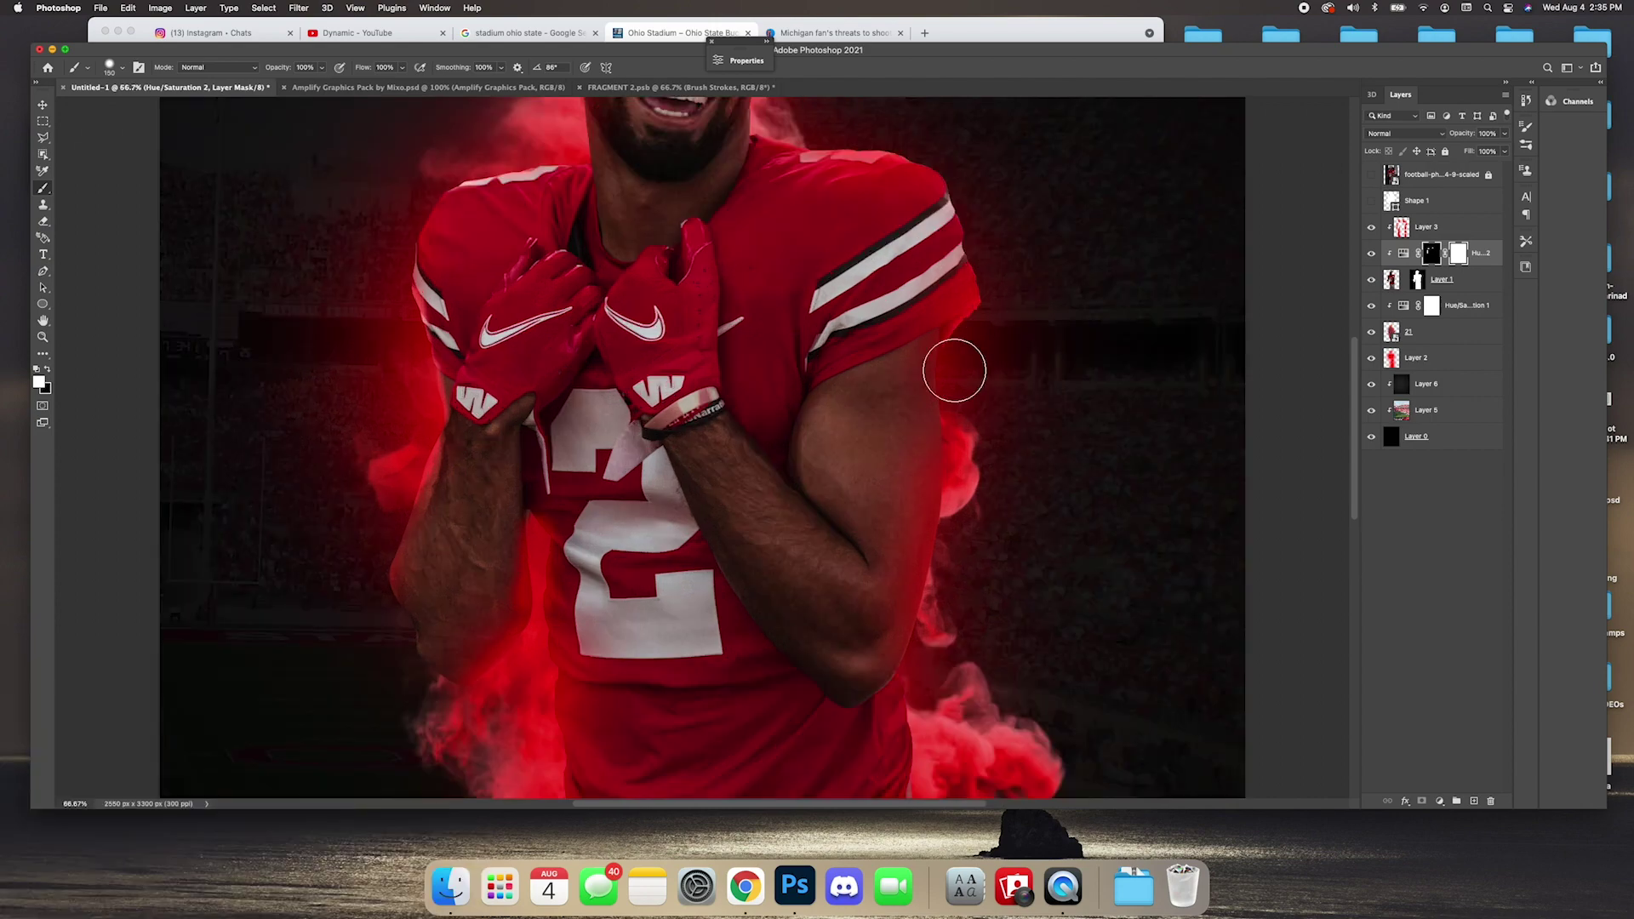
Paint red rim light along the edges of the player's jersey, forearms and pants on the Hue/Saturation 2 mask with a smaller brush.
{"action": "scroll", "coordinate": [942, 668], "scroll_direction": "down", "scroll_amount": 5}
{"action": "scroll", "coordinate": [526, 290], "scroll_direction": "up", "scroll_amount": 2}
{"action": "key", "text": "bracketleft"}
{"action": "key", "text": "bracketleft"}
{"action": "key", "text": "bracketleft"}
{"action": "key", "text": "bracketleft"}
{"action": "key", "text": "bracketleft"}
{"action": "key", "text": "bracketleft"}
{"action": "key", "text": "bracketleft"}
{"action": "key", "text": "bracketleft"}
{"action": "key", "text": "bracketleft"}
{"action": "key", "text": "bracketleft"}
{"action": "key", "text": "bracketleft"}
{"action": "key", "text": "bracketleft"}
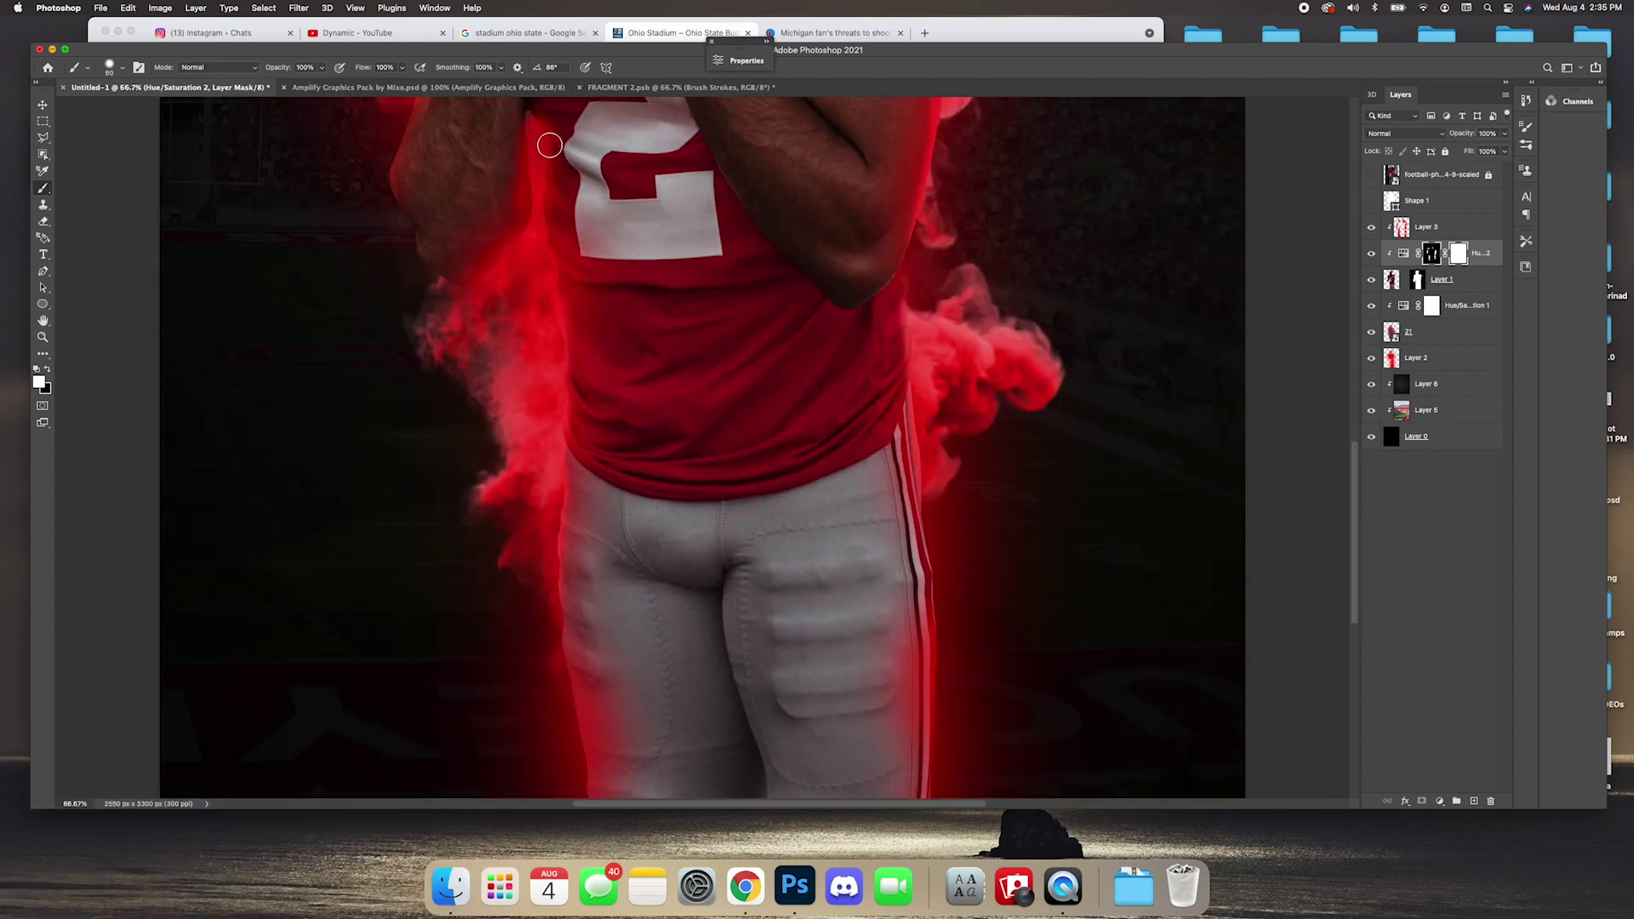
{"action": "scroll", "coordinate": [534, 243], "scroll_direction": "up", "scroll_amount": 3}
{"action": "key", "text": "bracketright"}
{"action": "scroll", "coordinate": [391, 302], "scroll_direction": "up", "scroll_amount": 1}
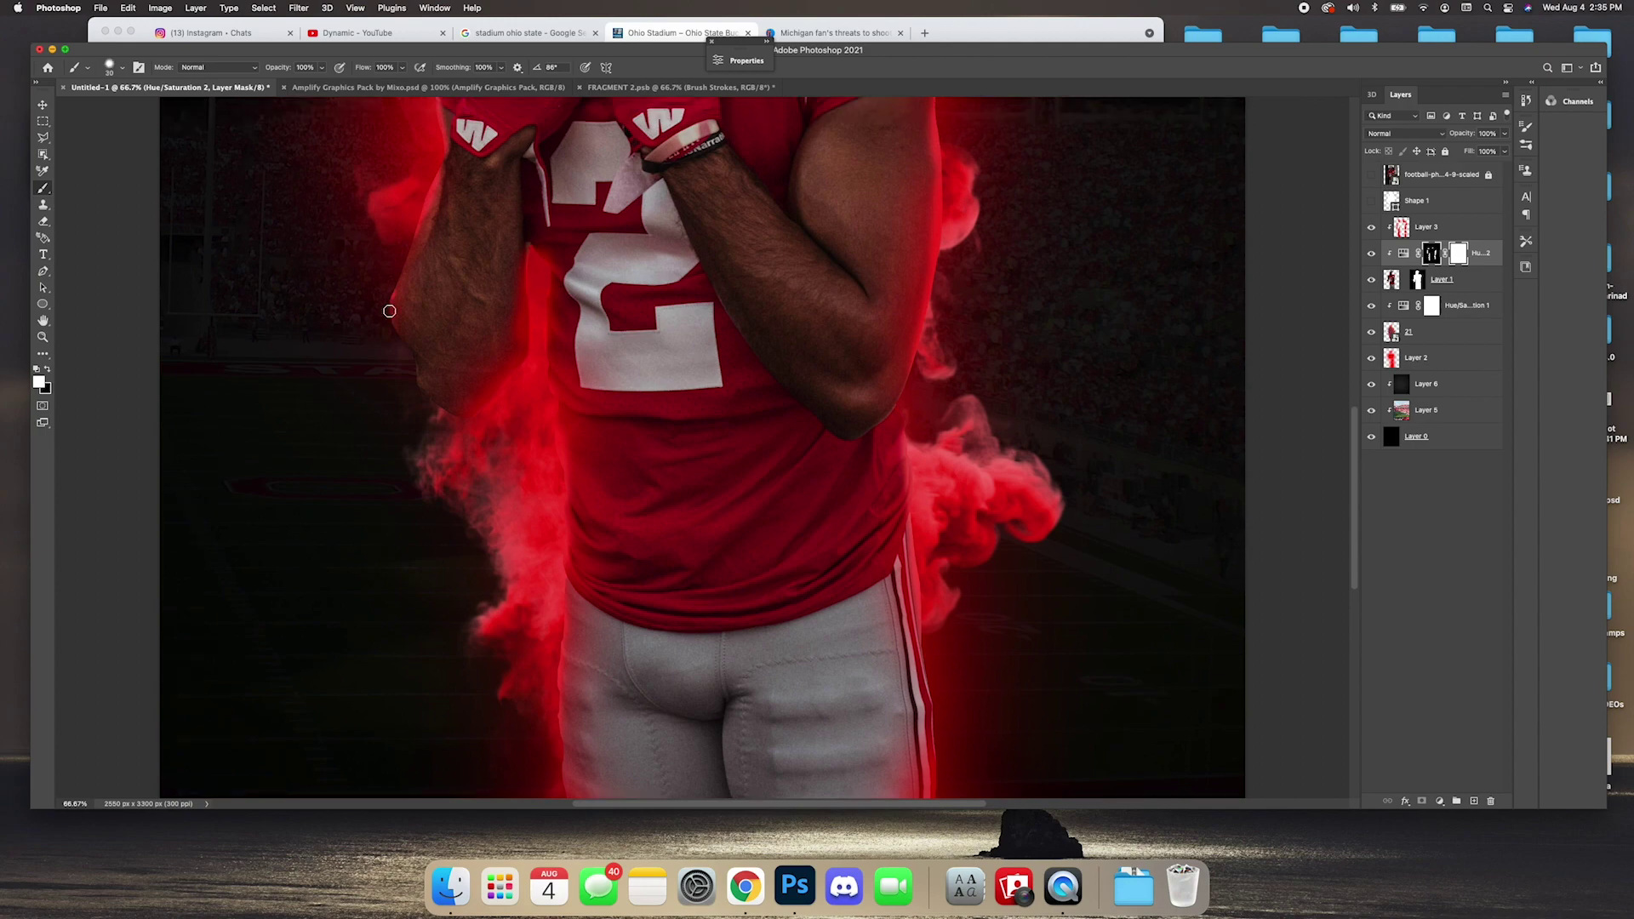
Paint red rim light around the player's head, neck and collar on the Hue/Saturation 2 mask.
{"action": "scroll", "coordinate": [417, 217], "scroll_direction": "up", "scroll_amount": 3}
{"action": "key", "text": "super+minus"}
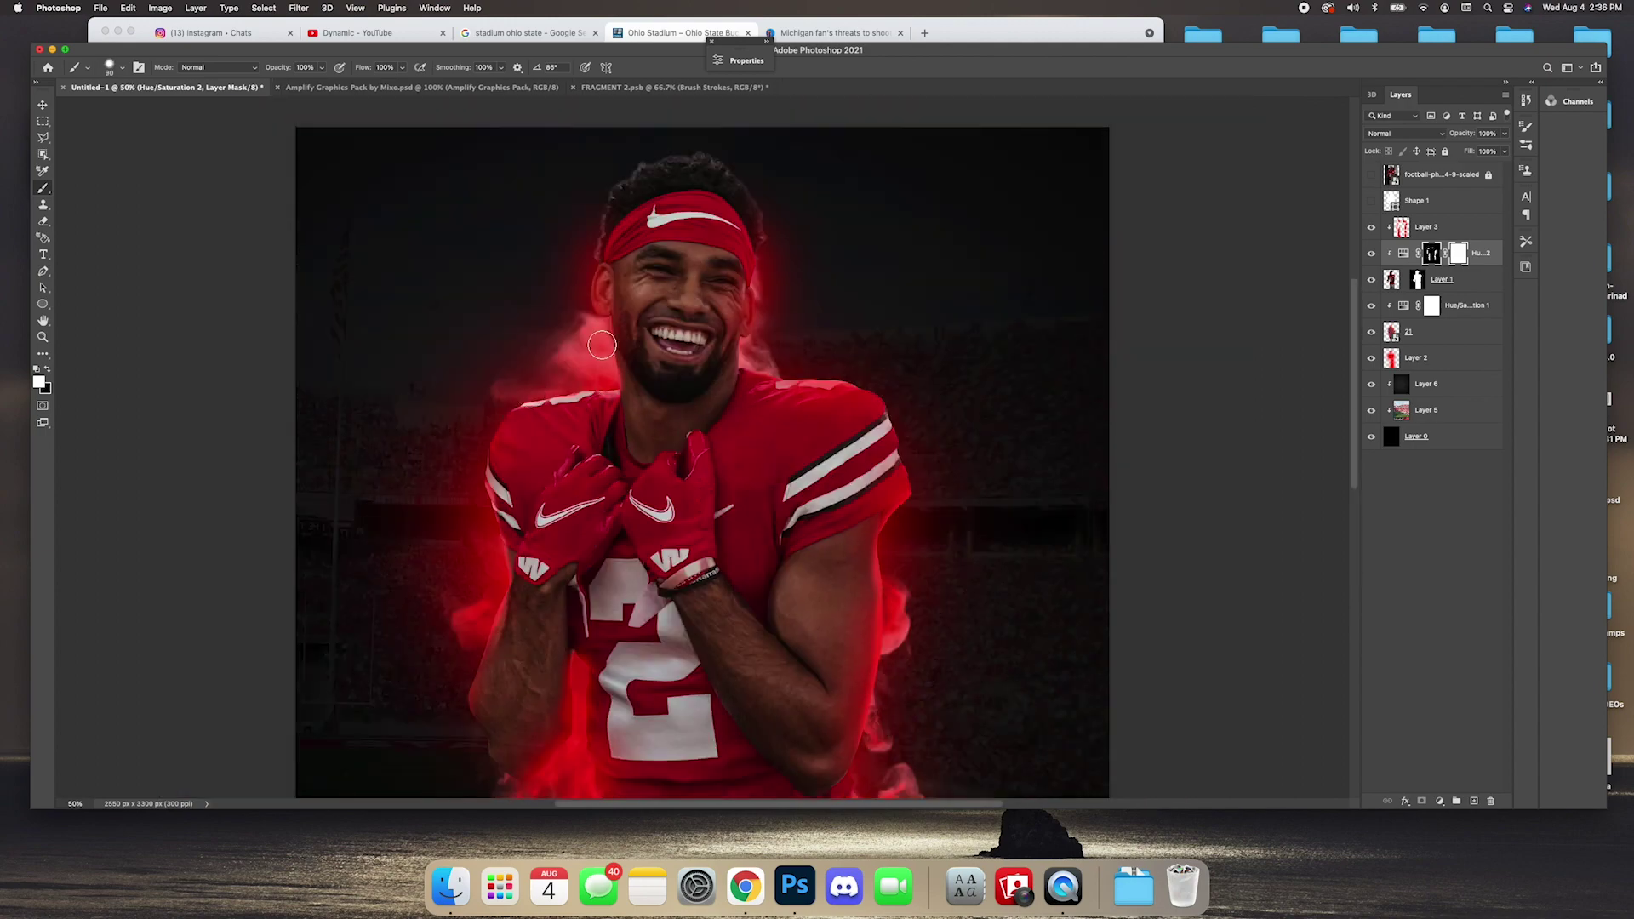
{"action": "key", "text": "bracketleft"}
{"action": "key", "text": "super+equal"}
{"action": "key", "text": "super+equal"}
{"action": "key", "text": "super+equal"}
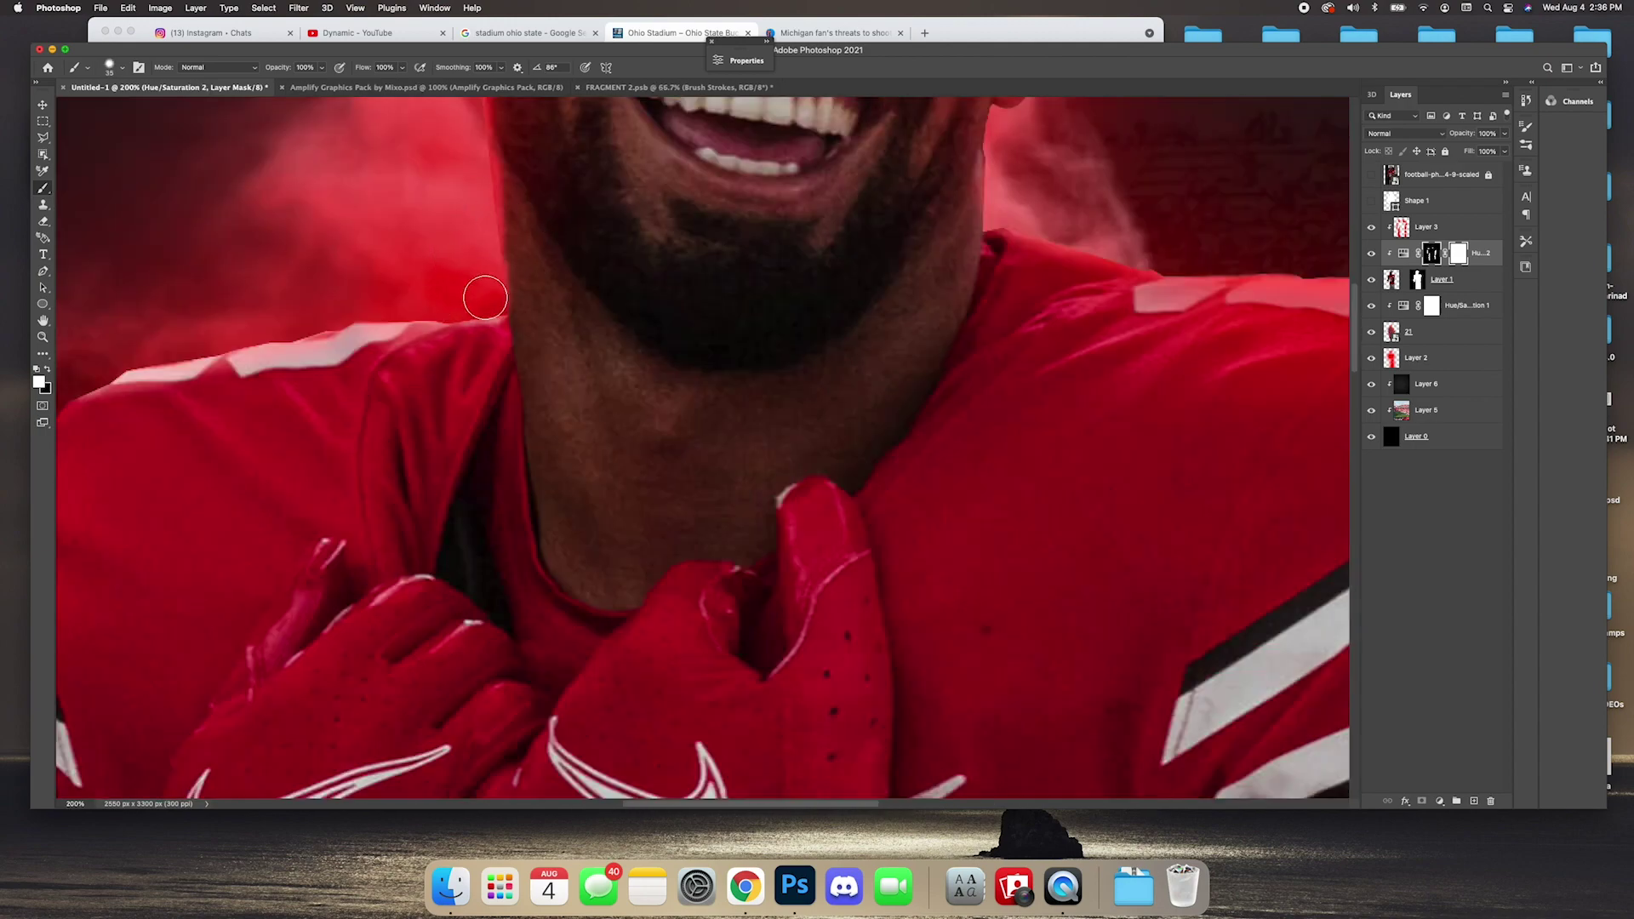
Enlarge the brush and blend the red rim light over the player's shoulders, arms and lower body on the adjustment mask.
{"action": "key", "text": "super+minus"}
{"action": "key", "text": "super+minus"}
{"action": "key", "text": "super+minus"}
{"action": "key", "text": "bracketright"}
{"action": "key", "text": "bracketright"}
{"action": "key", "text": "bracketright"}
{"action": "key", "text": "bracketright"}
{"action": "key", "text": "bracketright"}
{"action": "key", "text": "bracketright"}
{"action": "key", "text": "bracketright"}
{"action": "key", "text": "bracketright"}
{"action": "scroll", "coordinate": [681, 341], "scroll_direction": "down", "scroll_amount": 1}
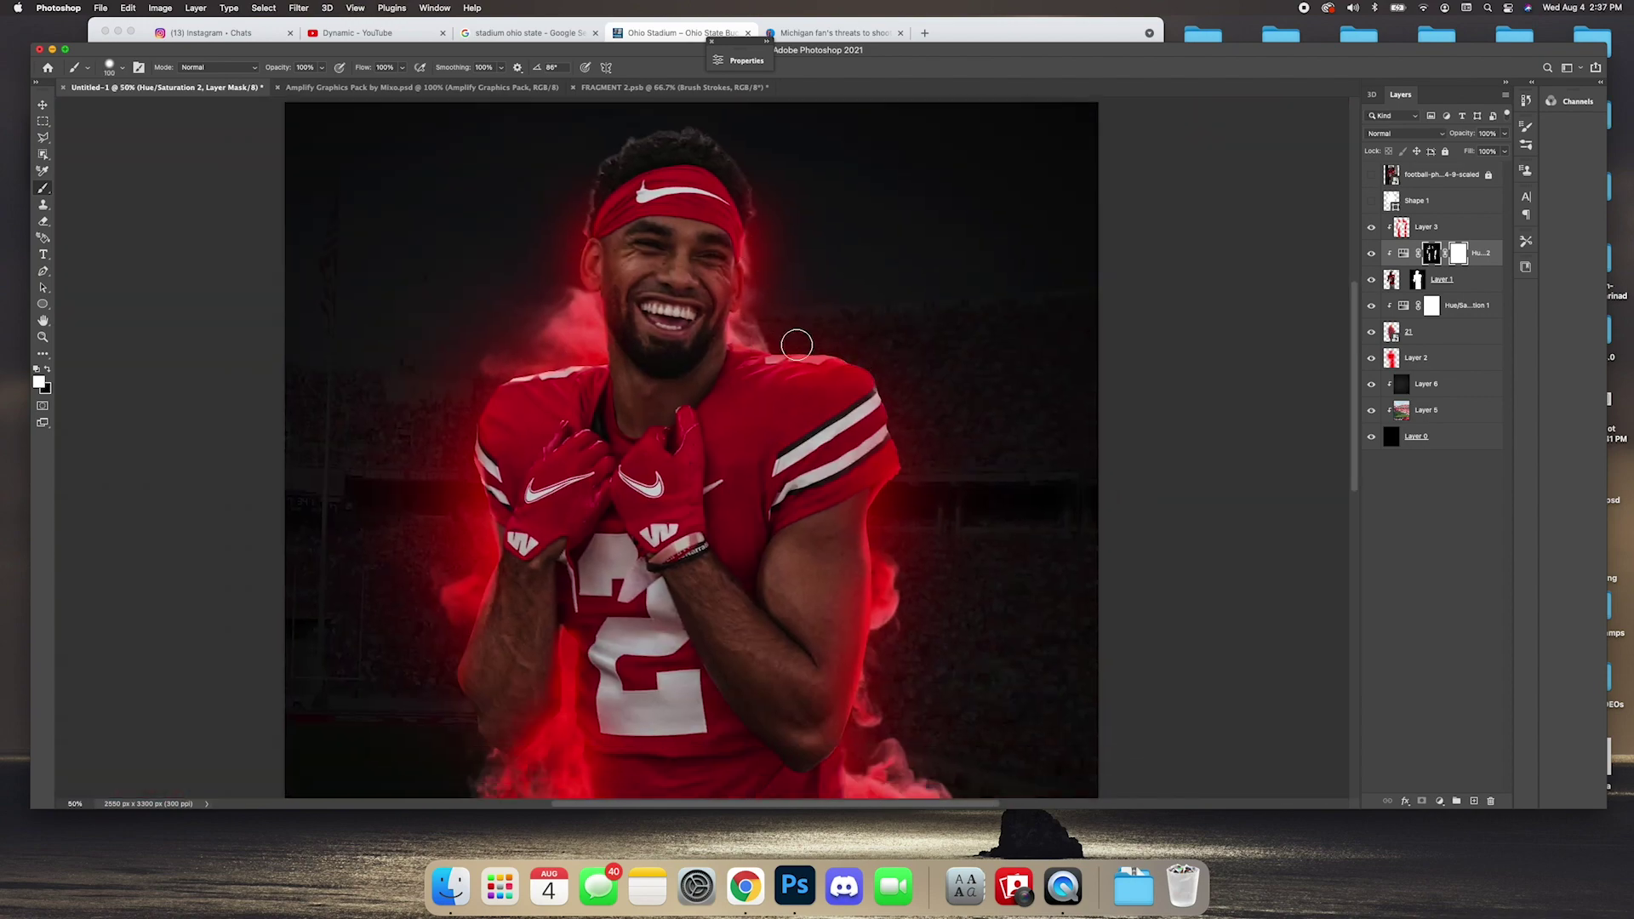
{"action": "key", "text": "bracketright"}
{"action": "key", "text": "bracketright"}
{"action": "scroll", "coordinate": [993, 343], "scroll_direction": "down", "scroll_amount": 5}
{"action": "key", "text": "x"}
{"action": "scroll", "coordinate": [784, 497], "scroll_direction": "down", "scroll_amount": 2}
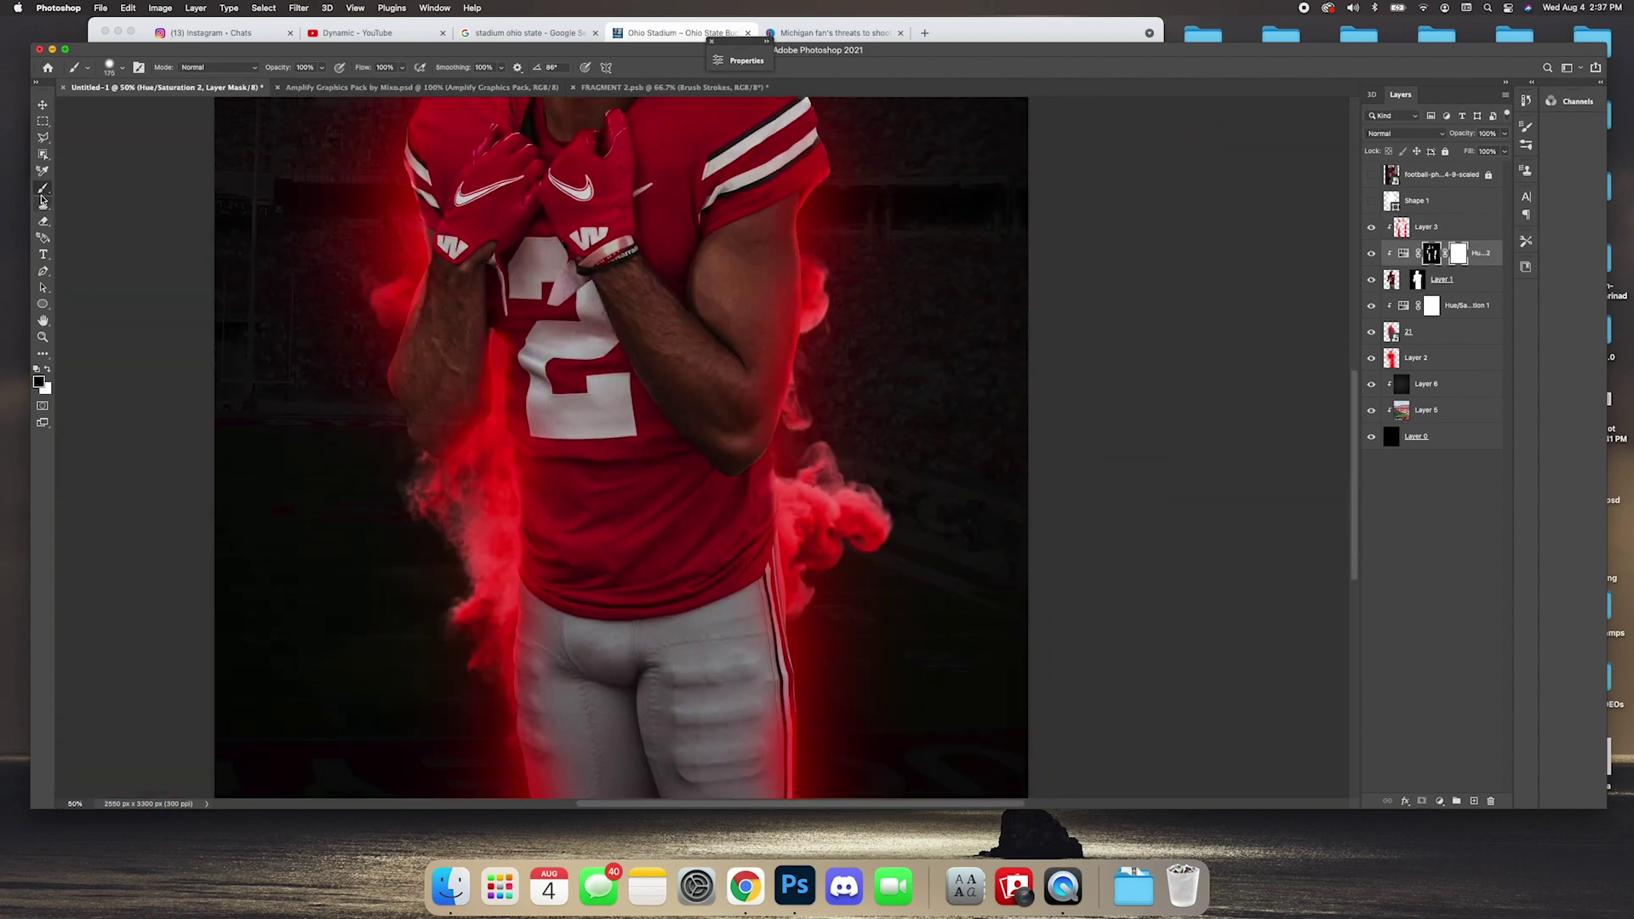
Switch to a small hard round brush and refine the red rim light along the player's edges on the adjustment mask.
{"action": "key", "text": "x"}
{"action": "key", "text": "super+minus"}
{"action": "key", "text": "super+minus"}
{"action": "left_click", "coordinate": [121, 67]}
{"action": "double_click", "coordinate": [81, 200]}
{"action": "key", "text": "super+equal"}
{"action": "key", "text": "super+equal"}
{"action": "key", "text": "super+equal"}
{"action": "key", "text": "super+equal"}
{"action": "scroll", "coordinate": [809, 328], "scroll_direction": "up", "scroll_amount": 5}
{"action": "key", "text": "super+minus"}
{"action": "key", "text": "super+minus"}
{"action": "key", "text": "super+minus"}
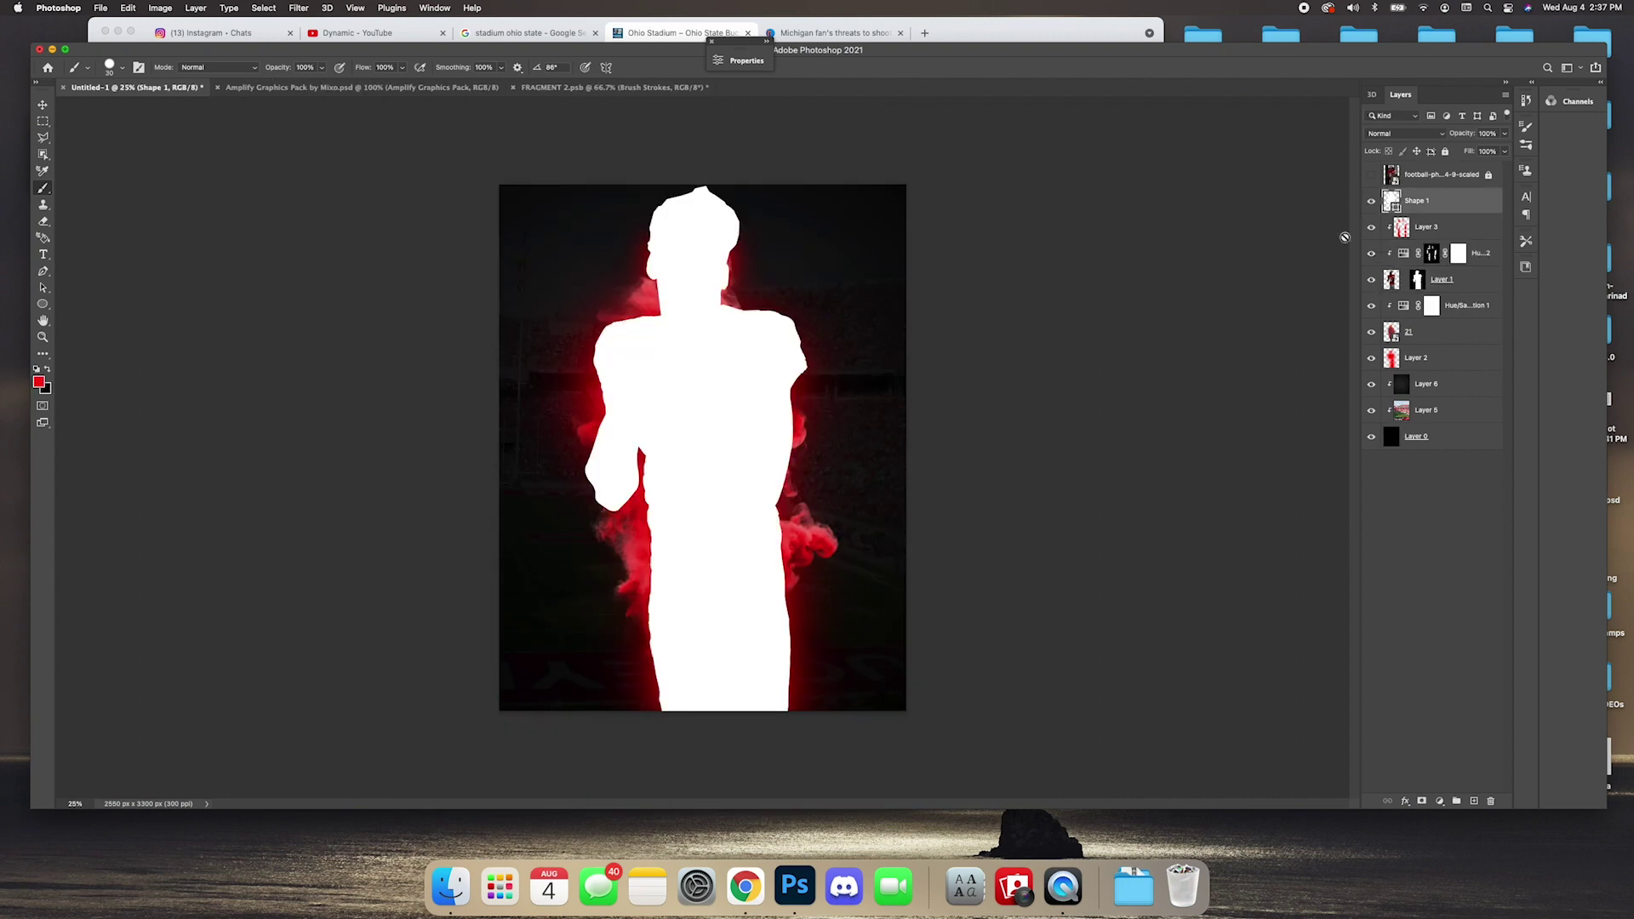
Hide the white silhouette Shape 1 and delete the Layer 1 copy above Layer 3.
{"action": "left_click", "coordinate": [1371, 201]}
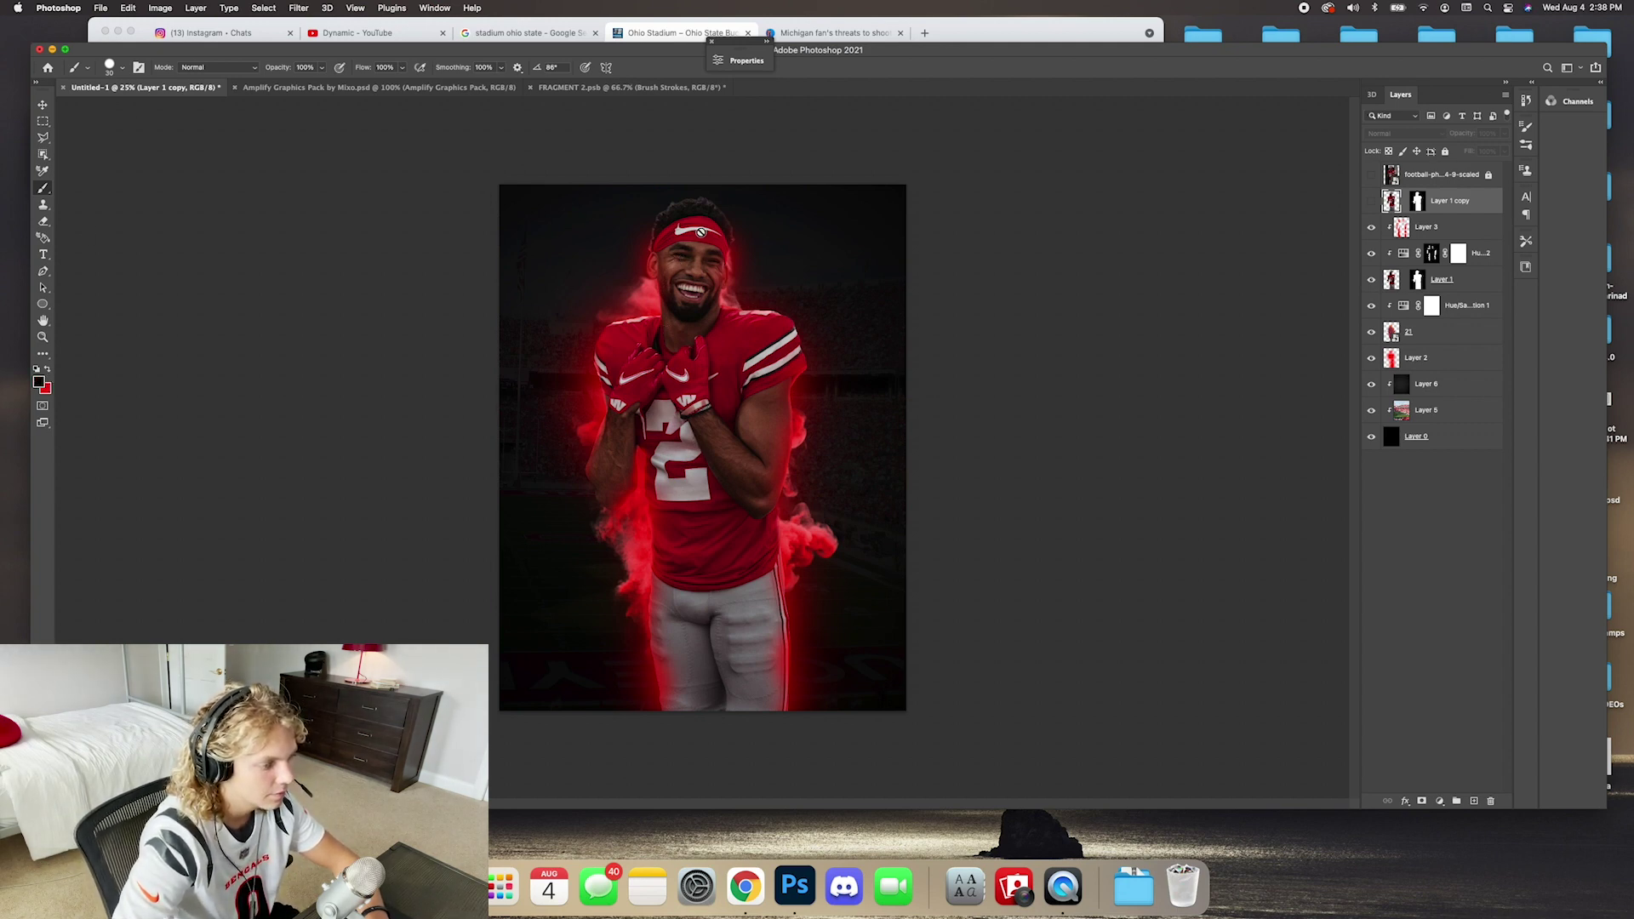
{"action": "left_click", "coordinate": [690, 296]}
{"action": "key", "text": "Return"}
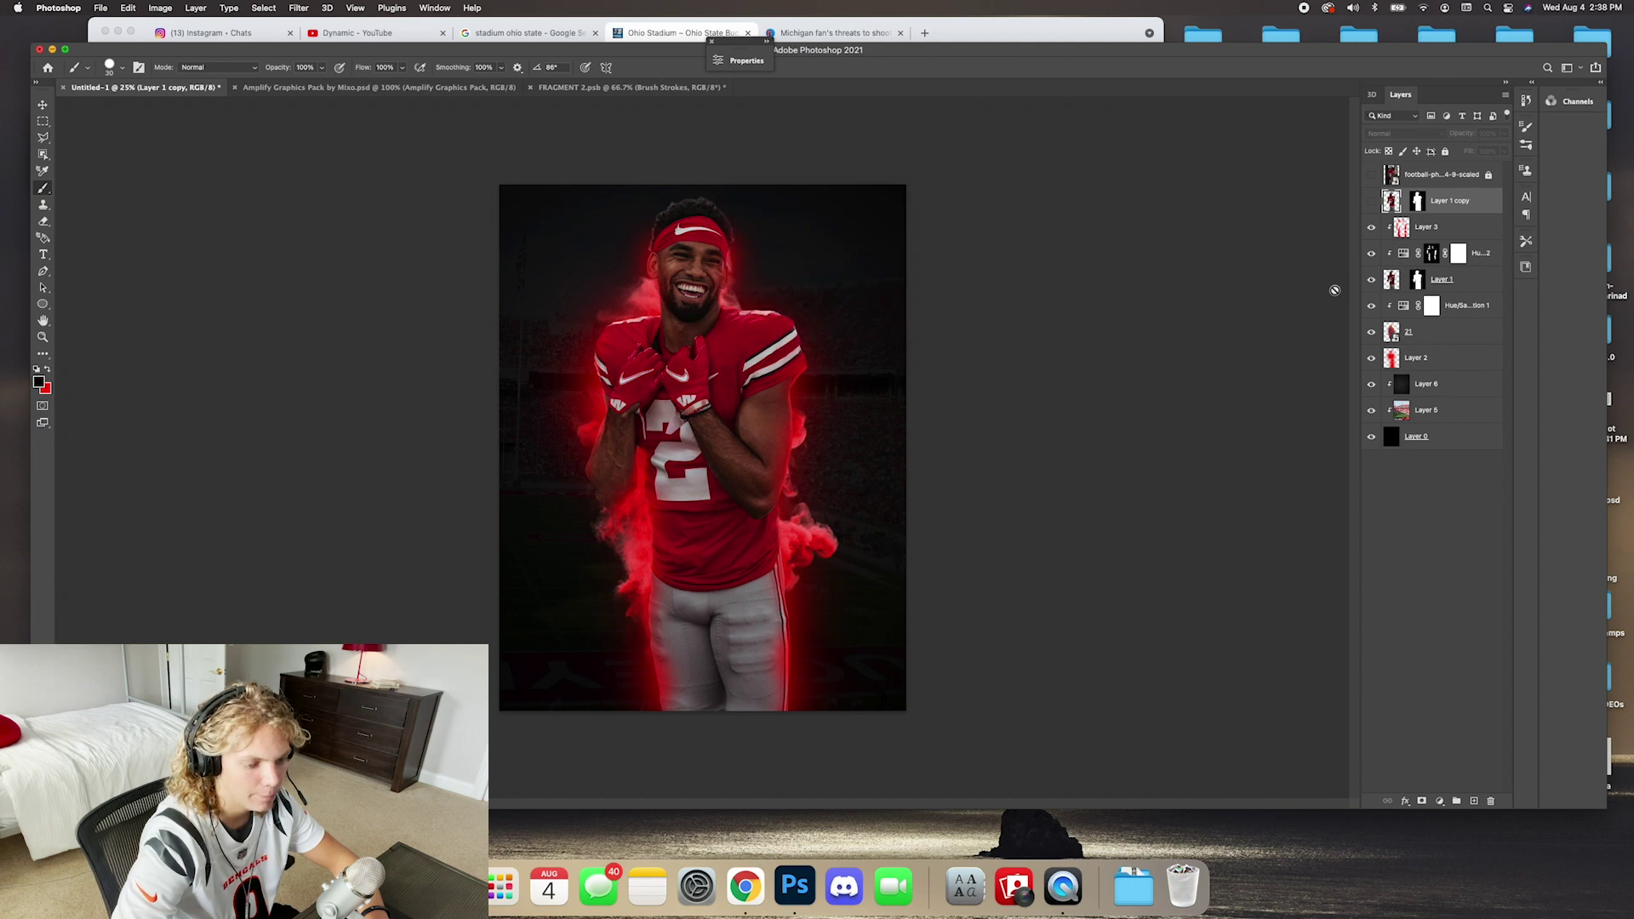
{"action": "key", "text": "Delete"}
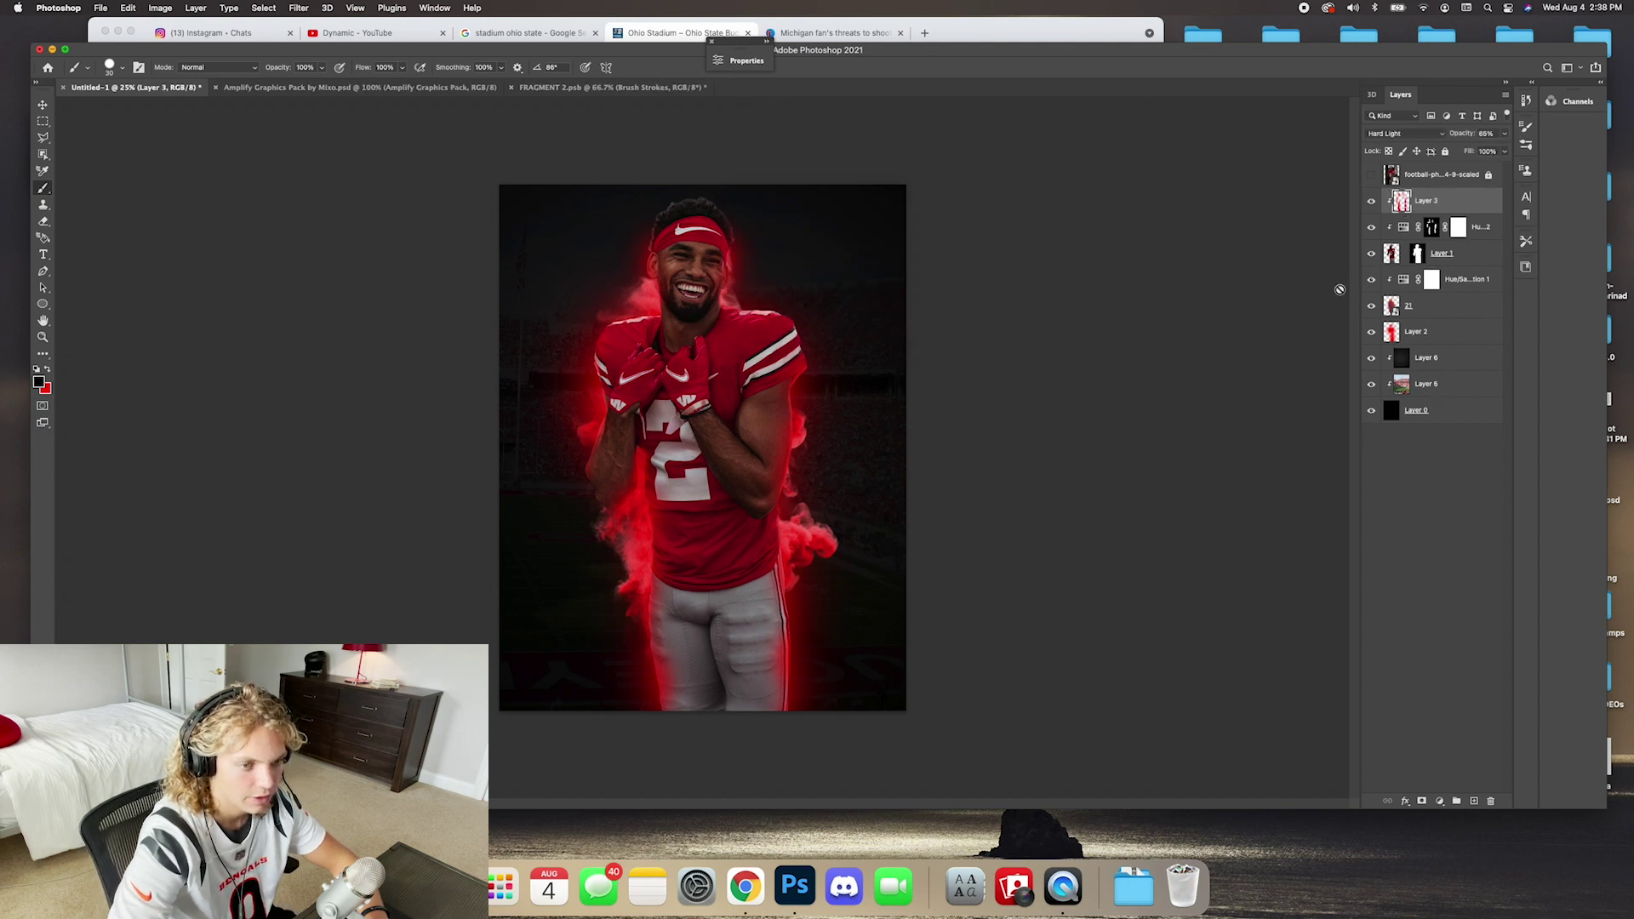
Create a new layer above Layer 3 and try a large hard black brush dab over the player's face.
{"action": "left_click", "coordinate": [1473, 802]}
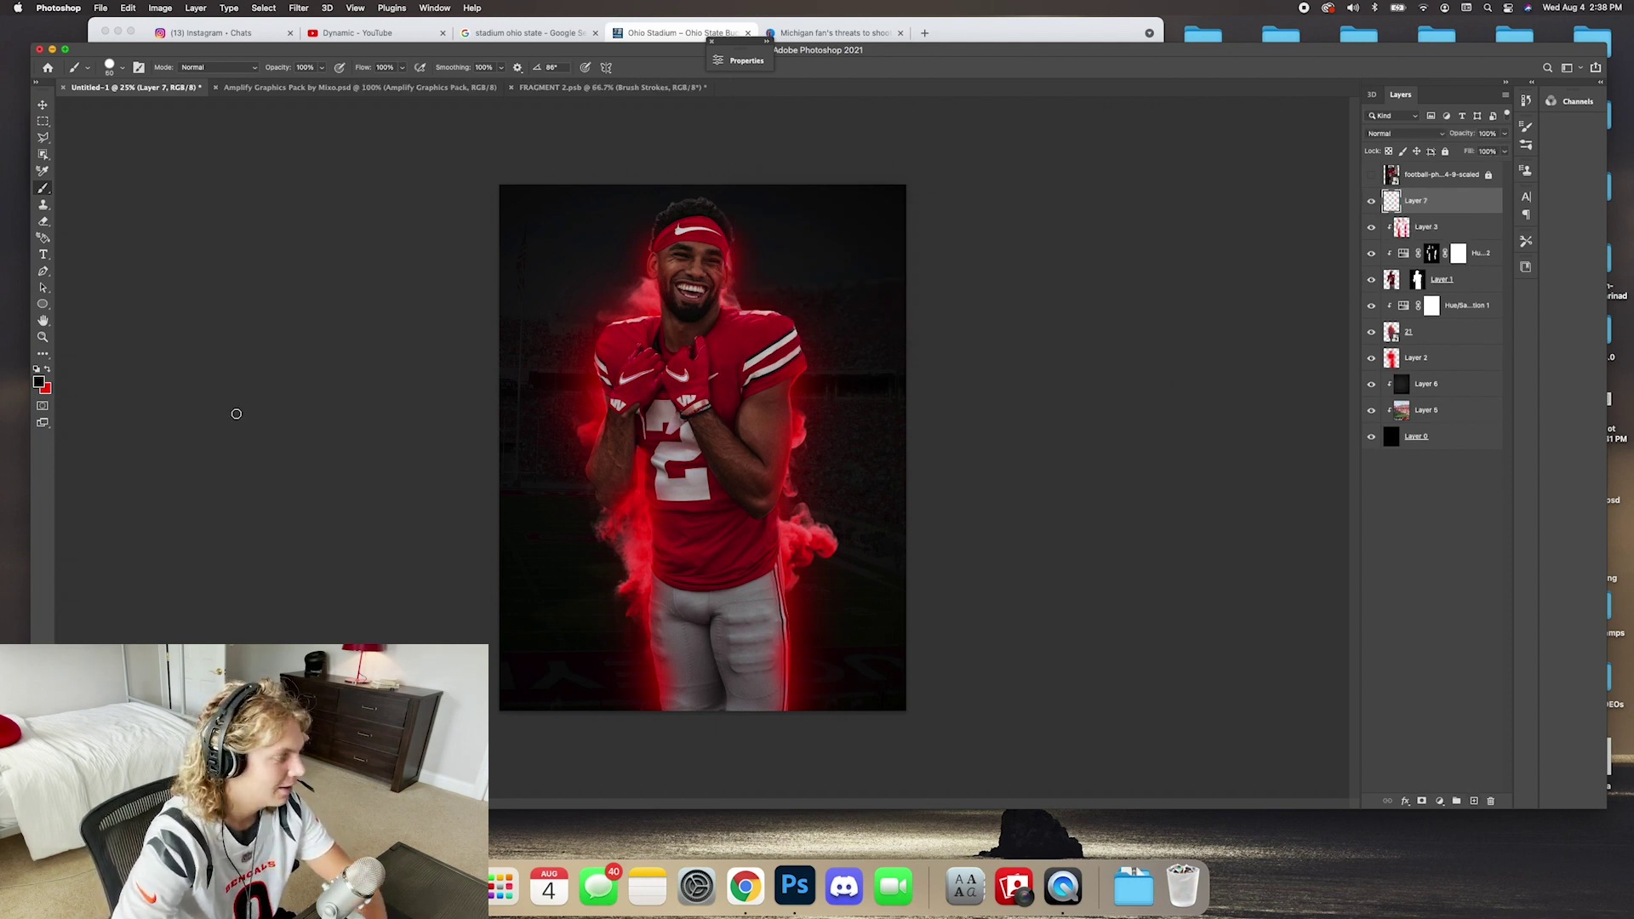
{"action": "key", "text": "bracketright"}
{"action": "key", "text": "bracketright"}
{"action": "key", "text": "bracketright"}
{"action": "key", "text": "bracketright"}
{"action": "key", "text": "bracketright"}
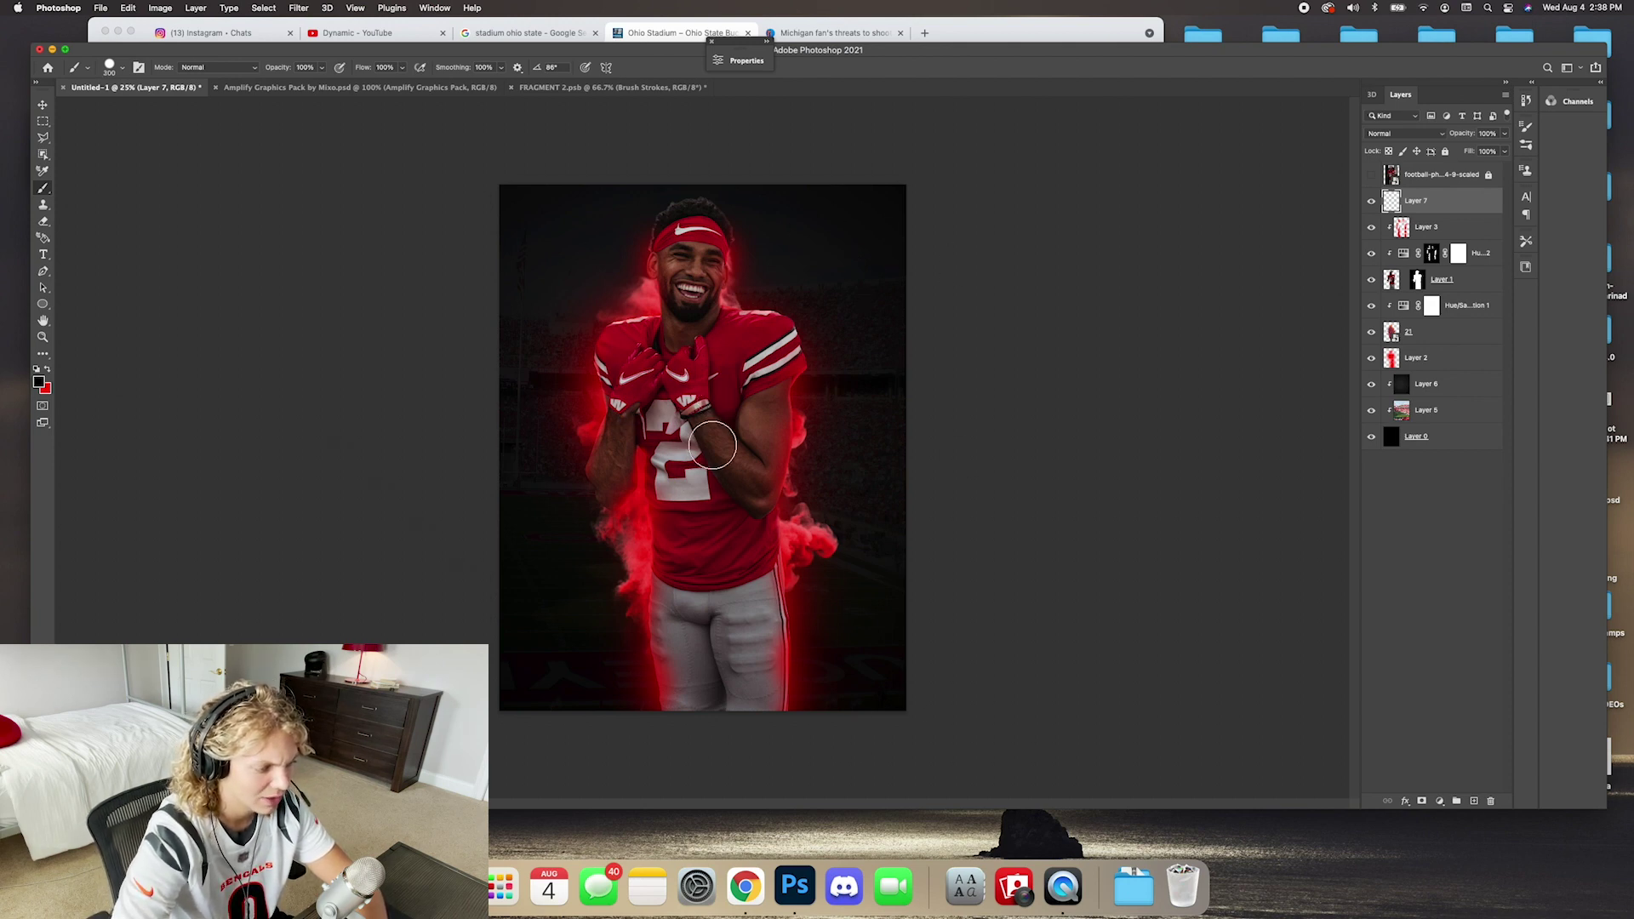
{"action": "key", "text": "bracketright"}
{"action": "key", "text": "bracketright"}
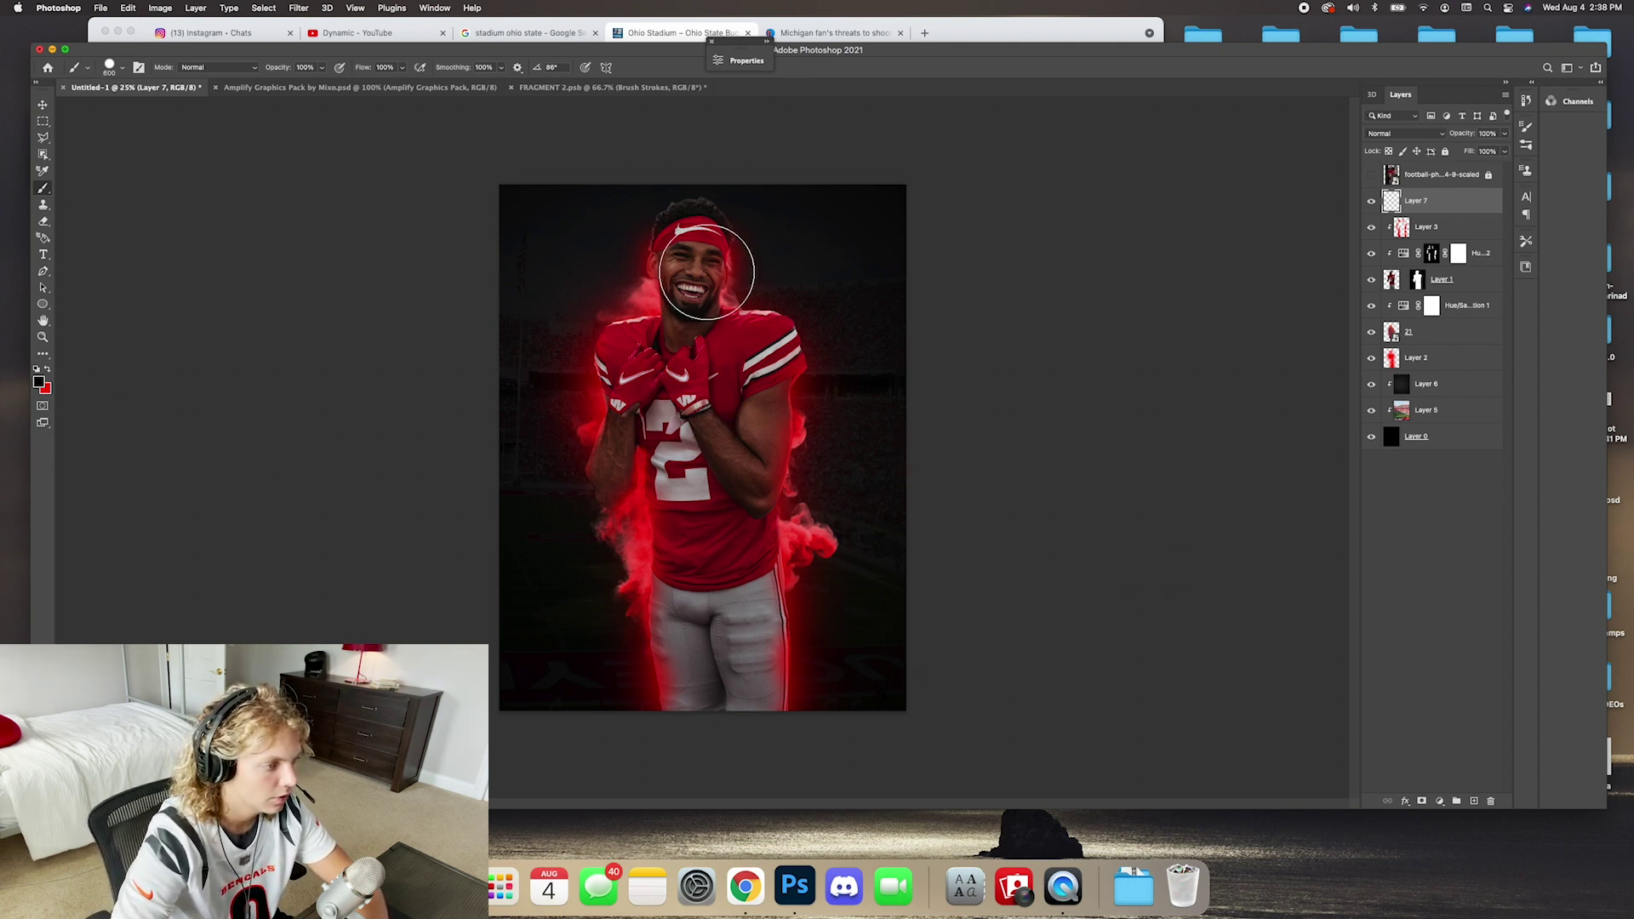
{"action": "left_click", "coordinate": [693, 257]}
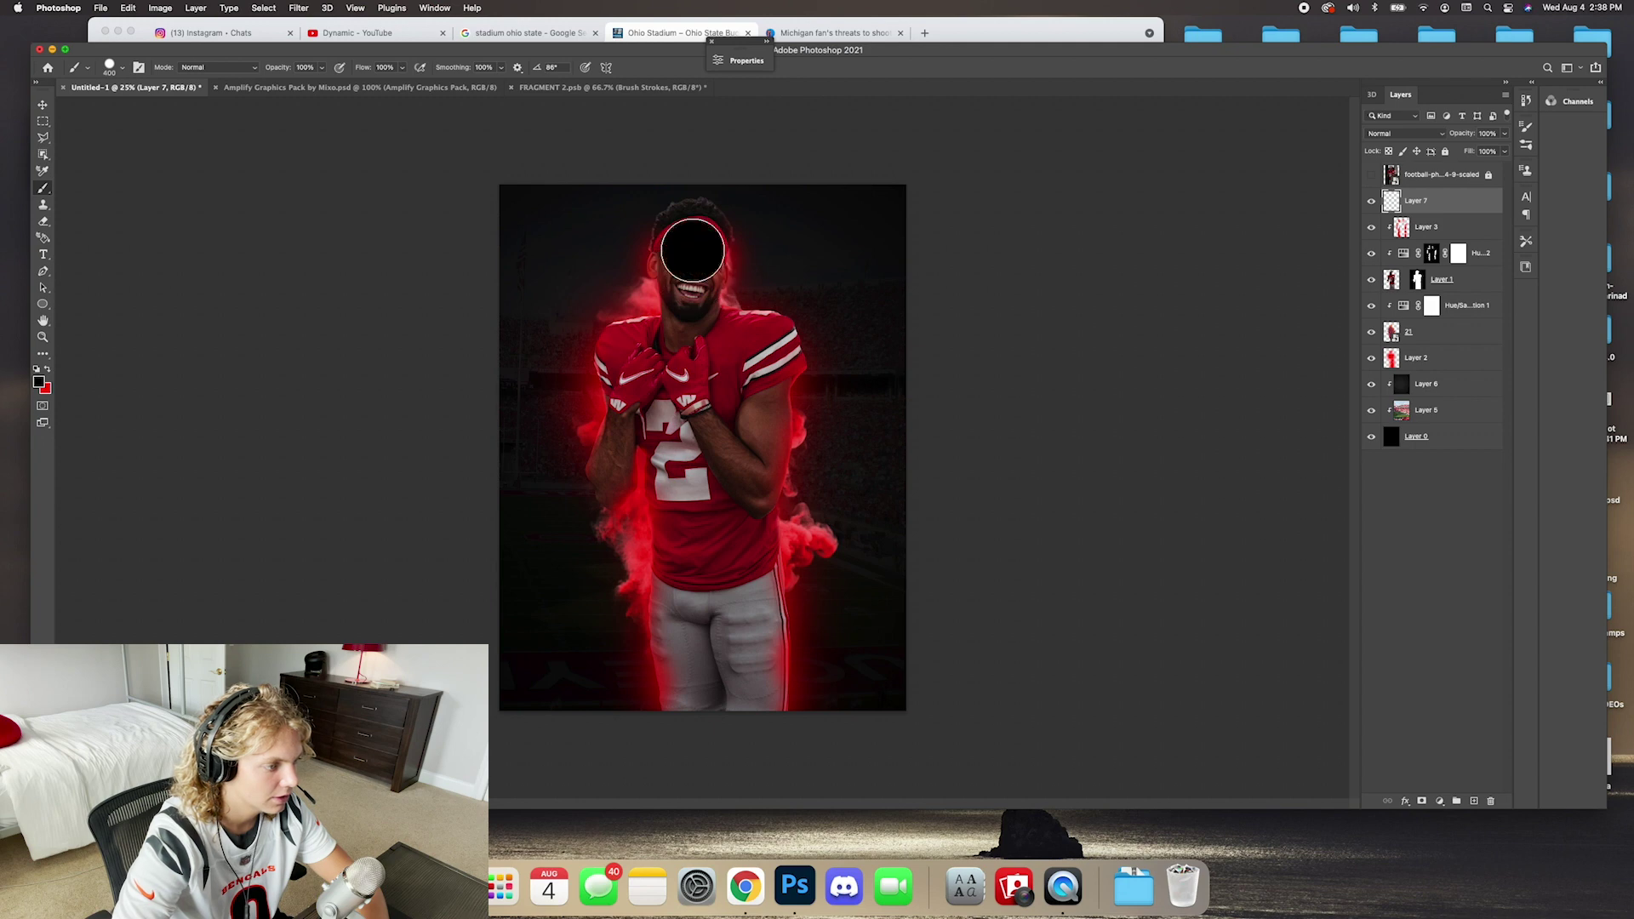
{"action": "key", "text": "super+z"}
Paint black shading over the player's face, torso, forearm and legs on the new layer with a soft brush.
{"action": "left_click", "coordinate": [118, 75]}
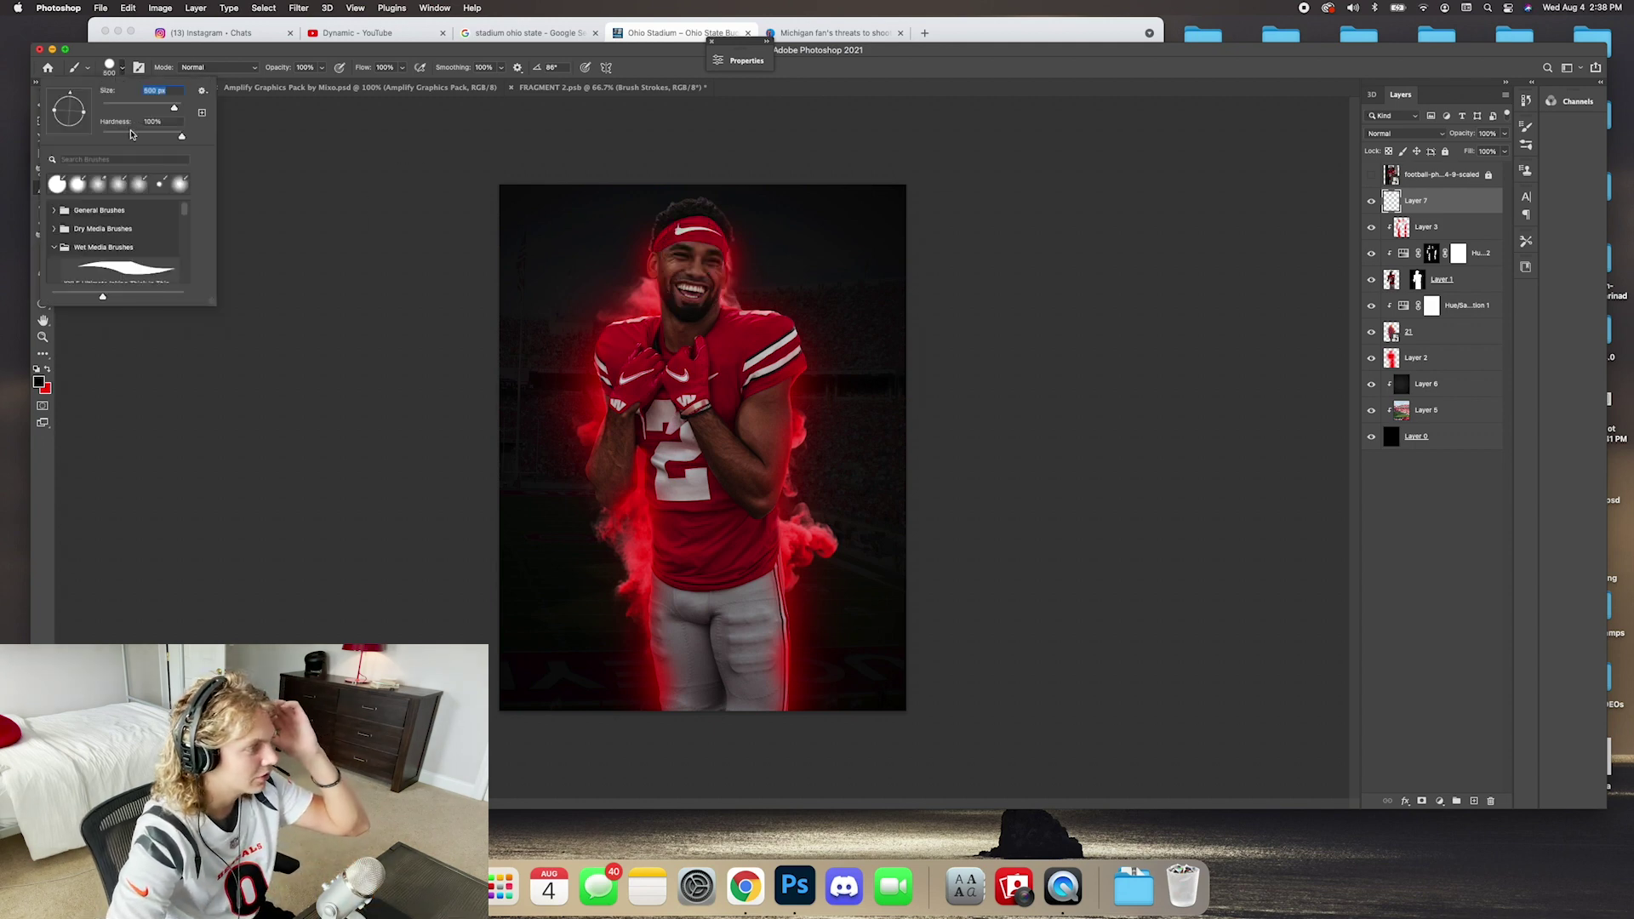
{"action": "left_click", "coordinate": [112, 66]}
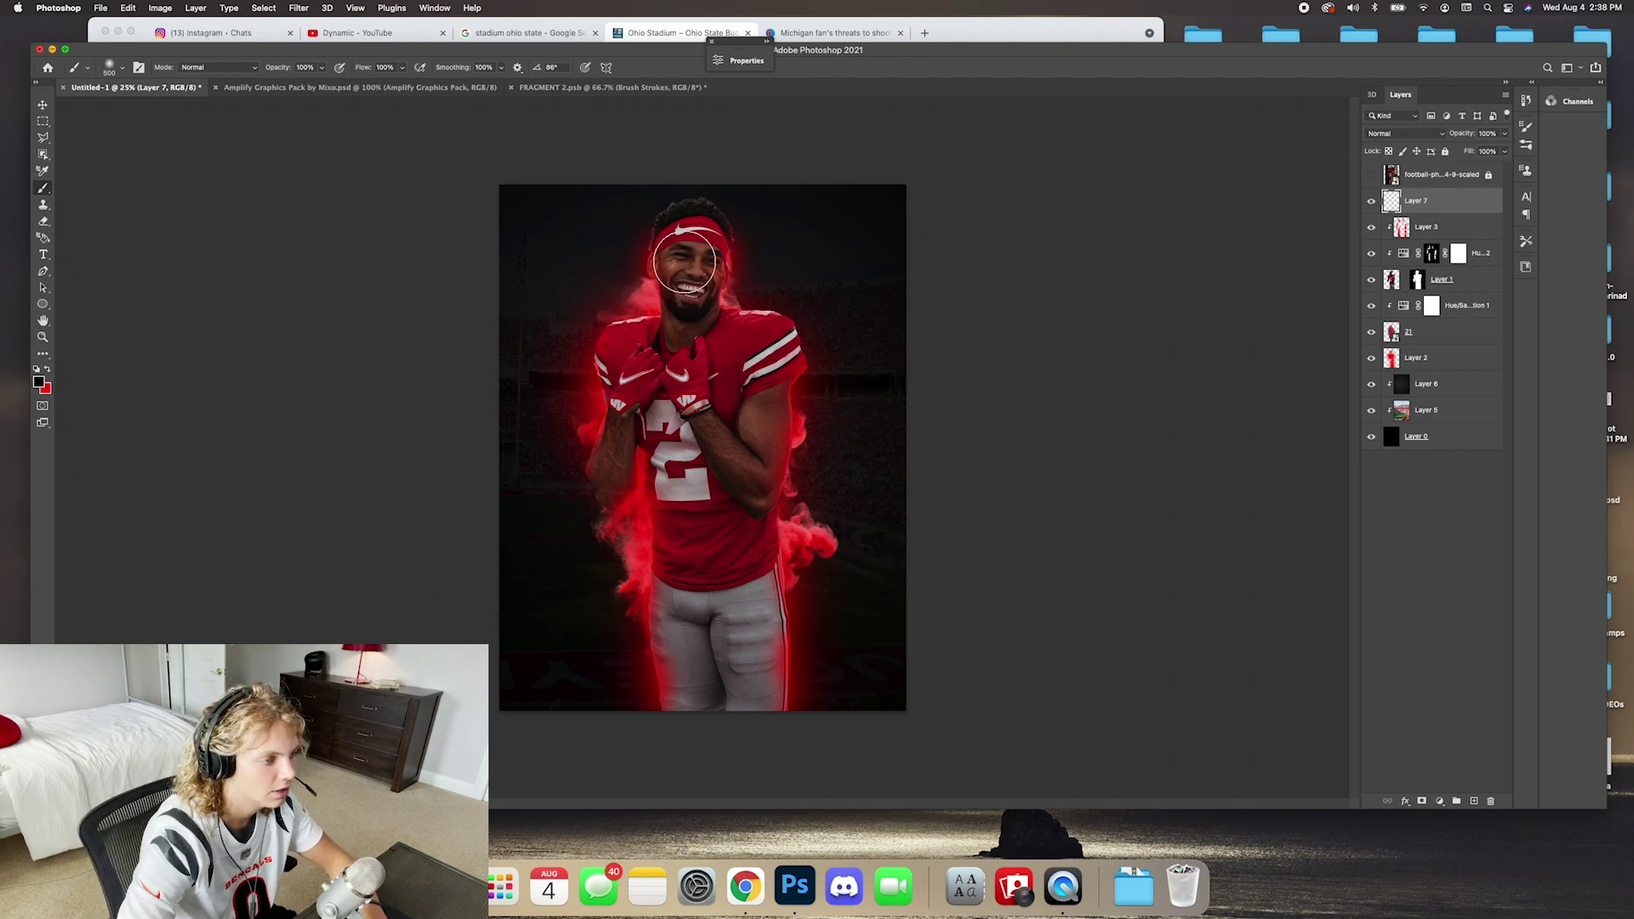
{"action": "mouse_move", "coordinate": [690, 258]}
{"action": "left_mouse_down"}
{"action": "mouse_move", "coordinate": [705, 725]}
{"action": "mouse_move", "coordinate": [737, 528]}
{"action": "left_mouse_up"}
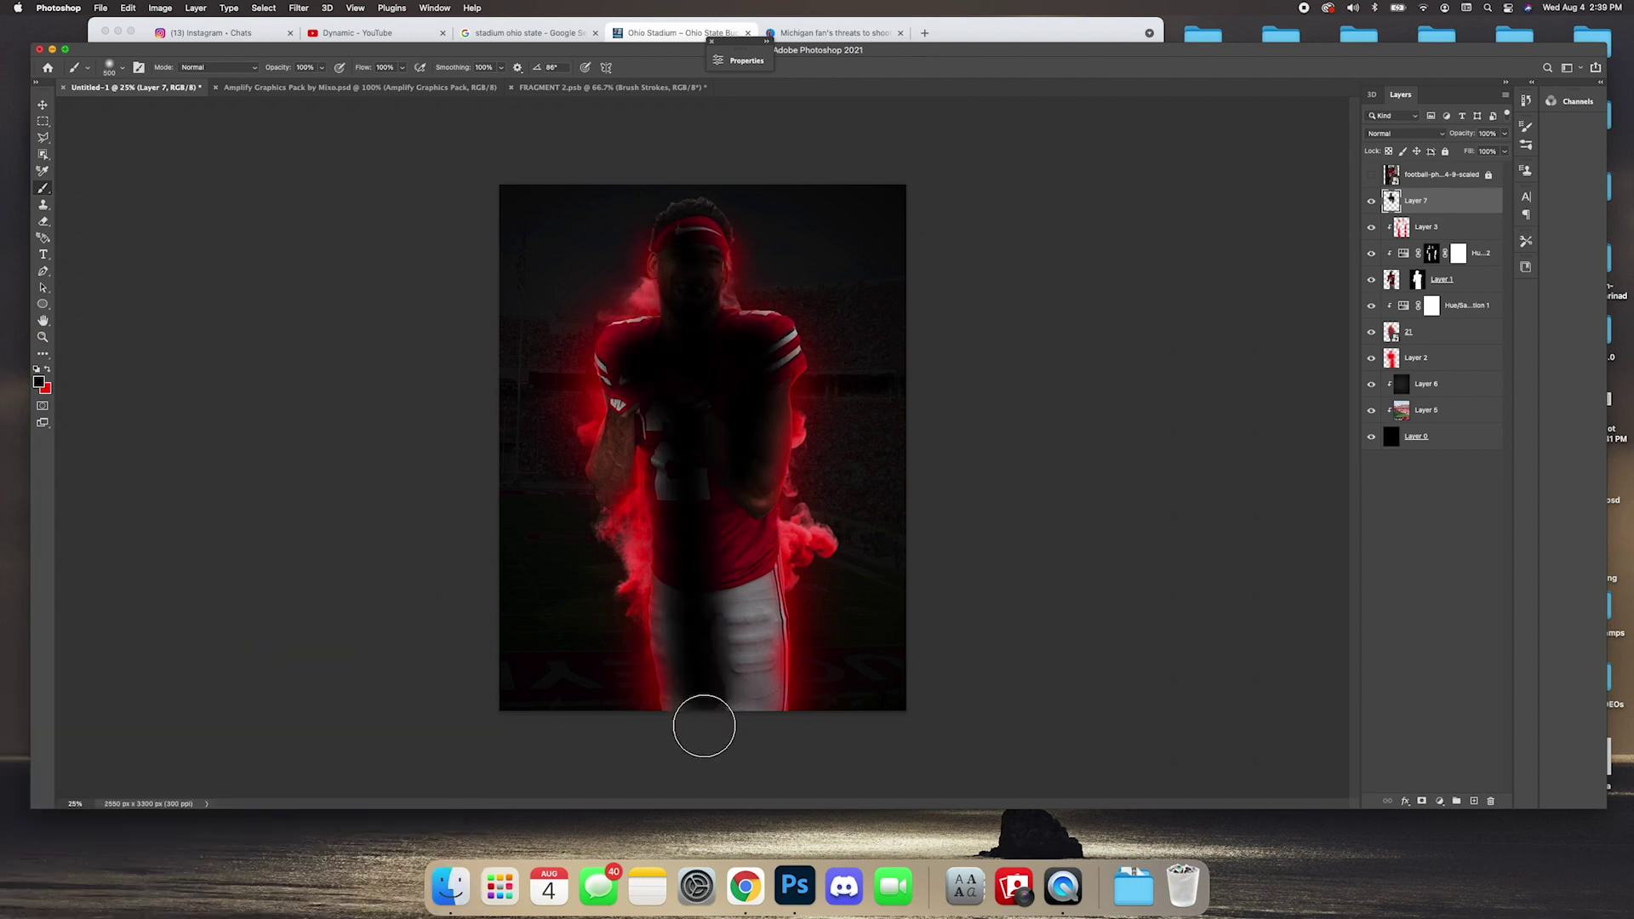
{"action": "key", "text": "bracketleft"}
{"action": "key", "text": "bracketleft"}
{"action": "key", "text": "bracketleft"}
{"action": "left_click_drag", "start_coordinate": [614, 437], "coordinate": [614, 487]}
{"action": "mouse_move", "coordinate": [659, 402]}
{"action": "left_mouse_down"}
{"action": "mouse_move", "coordinate": [675, 372]}
{"action": "mouse_move", "coordinate": [662, 260]}
{"action": "left_mouse_up"}
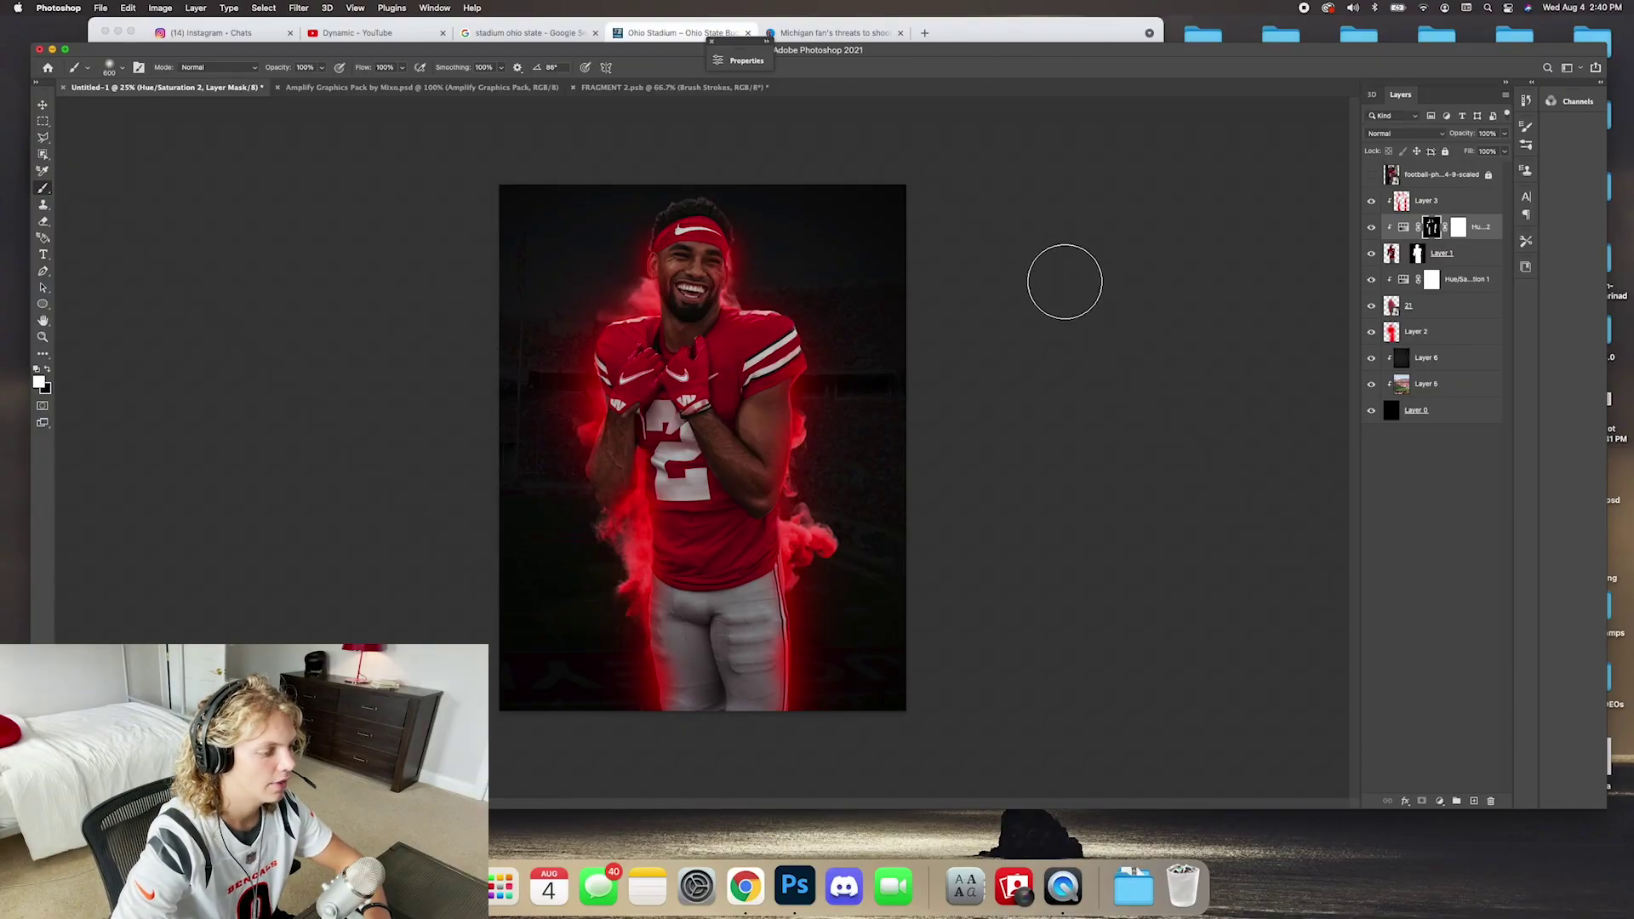
Toggle the Hue/Saturation 2 adjustment and Layer 3 off and on to compare their effect on the player's rim light.
{"action": "left_click", "coordinate": [1370, 228]}
{"action": "left_click", "coordinate": [1370, 228]}
{"action": "left_click", "coordinate": [1370, 205]}
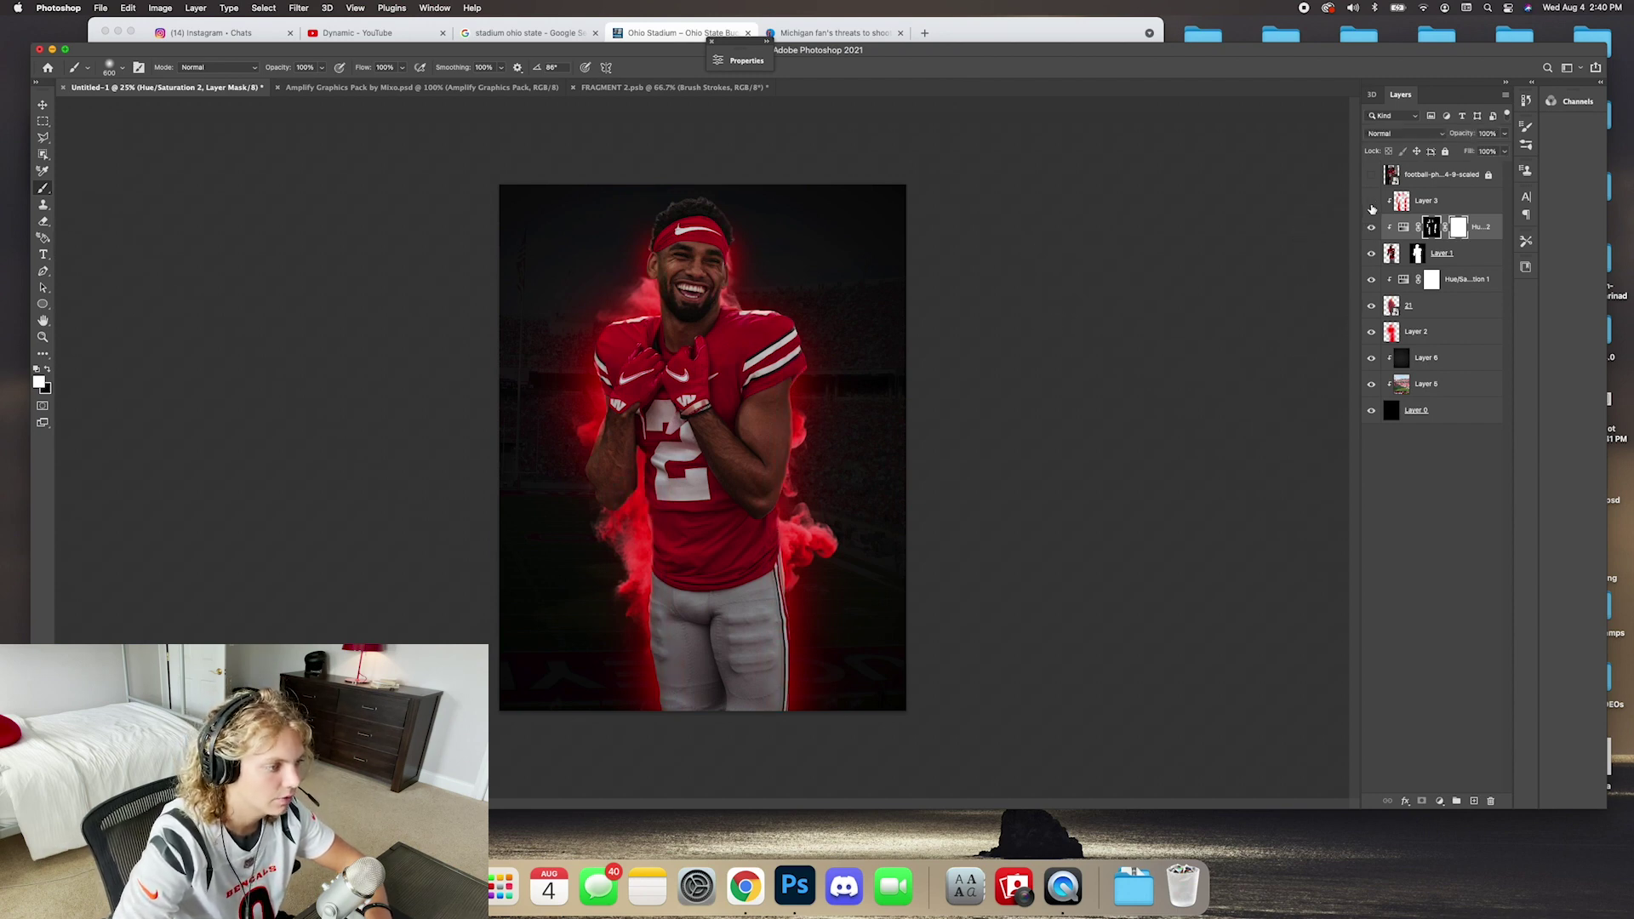
{"action": "left_click", "coordinate": [1367, 205]}
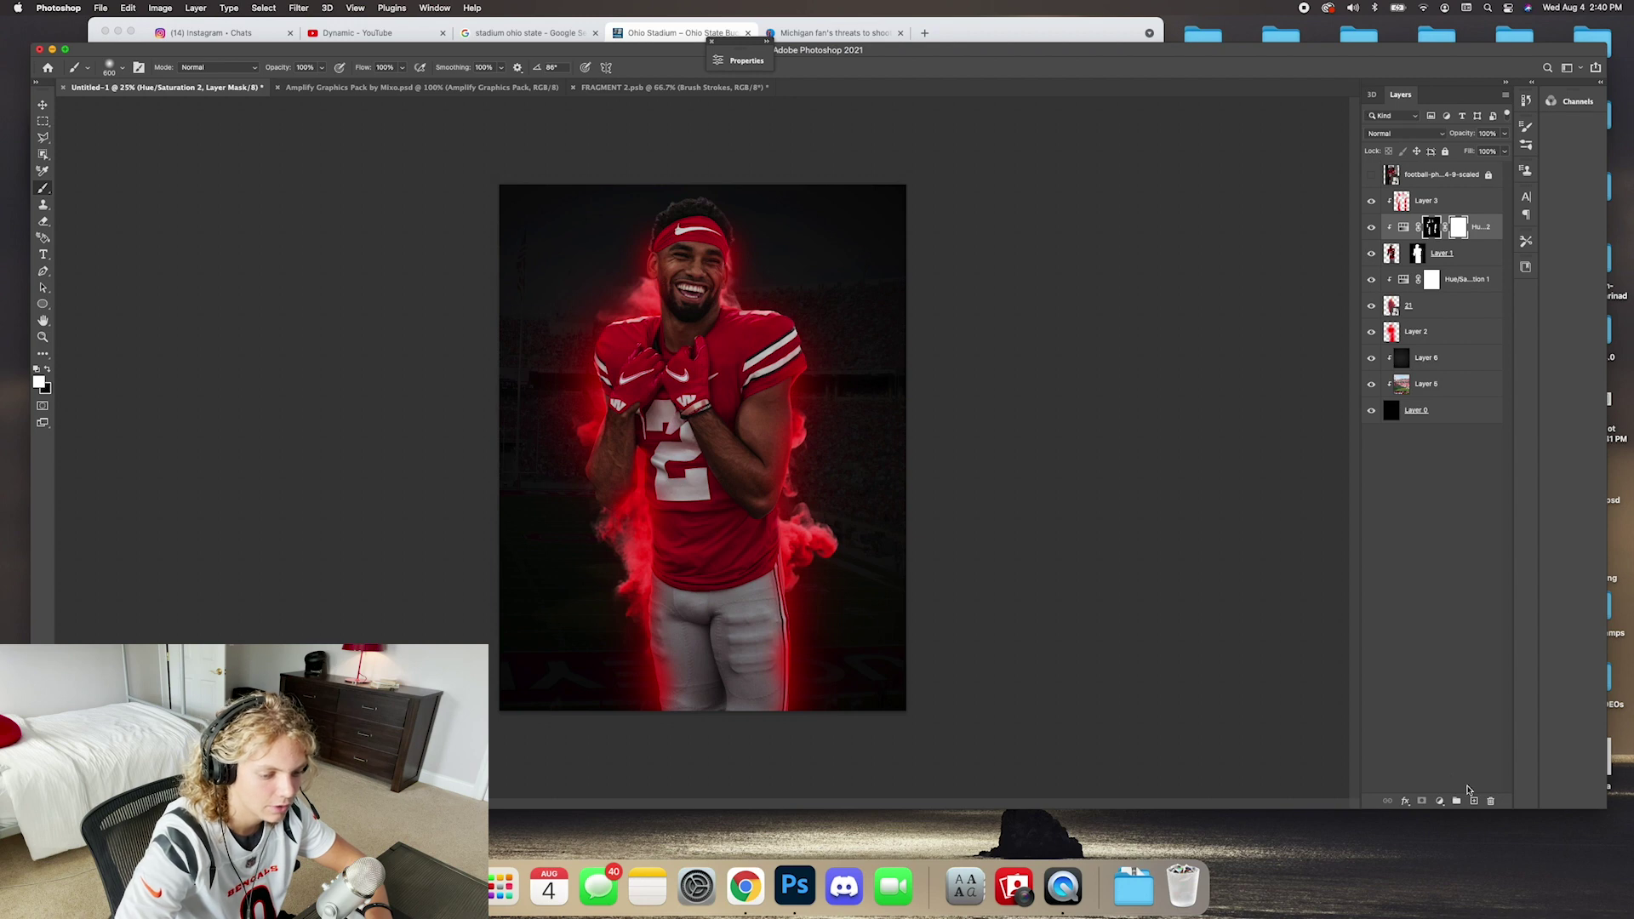
Create a new layer, move it to the top of the layer stack and release it from clipping.
{"action": "left_click", "coordinate": [1475, 803]}
{"action": "left_click_drag", "start_coordinate": [1423, 226], "coordinate": [1433, 170]}
{"action": "right_click", "coordinate": [1420, 201]}
{"action": "left_click", "coordinate": [1452, 479]}
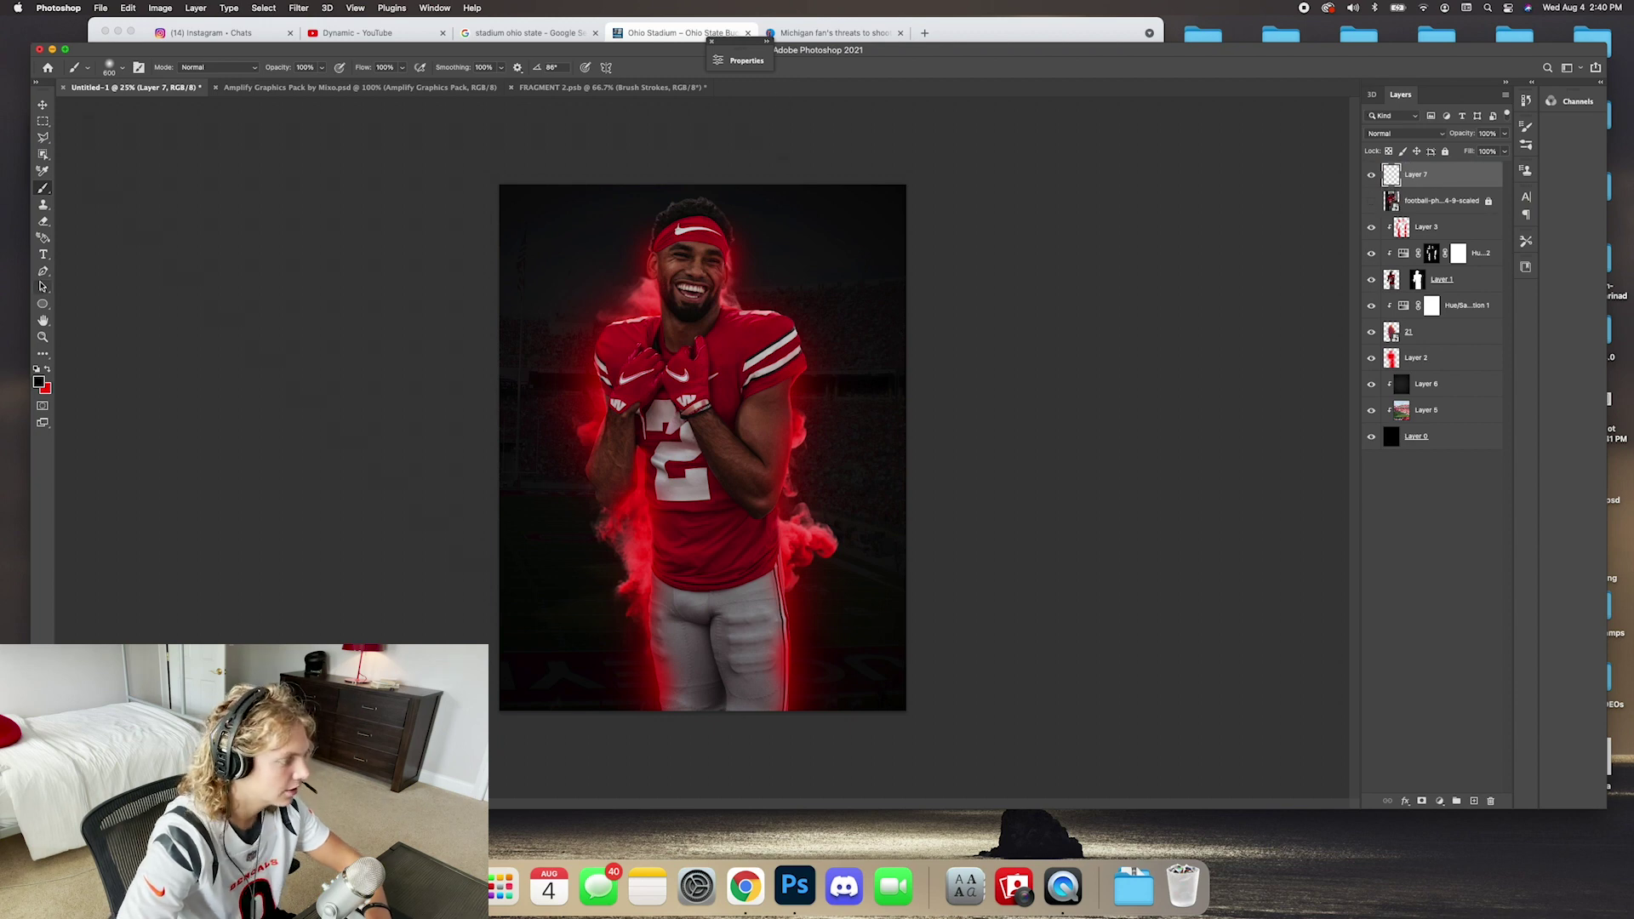
Paint red glow over the player's shoulders and thigh on the new layer with a large soft brush.
{"action": "left_click", "coordinate": [48, 371]}
{"action": "key", "text": "bracketright"}
{"action": "key", "text": "bracketright"}
{"action": "key", "text": "bracketright"}
{"action": "key", "text": "bracketright"}
{"action": "key", "text": "bracketright"}
{"action": "key", "text": "bracketright"}
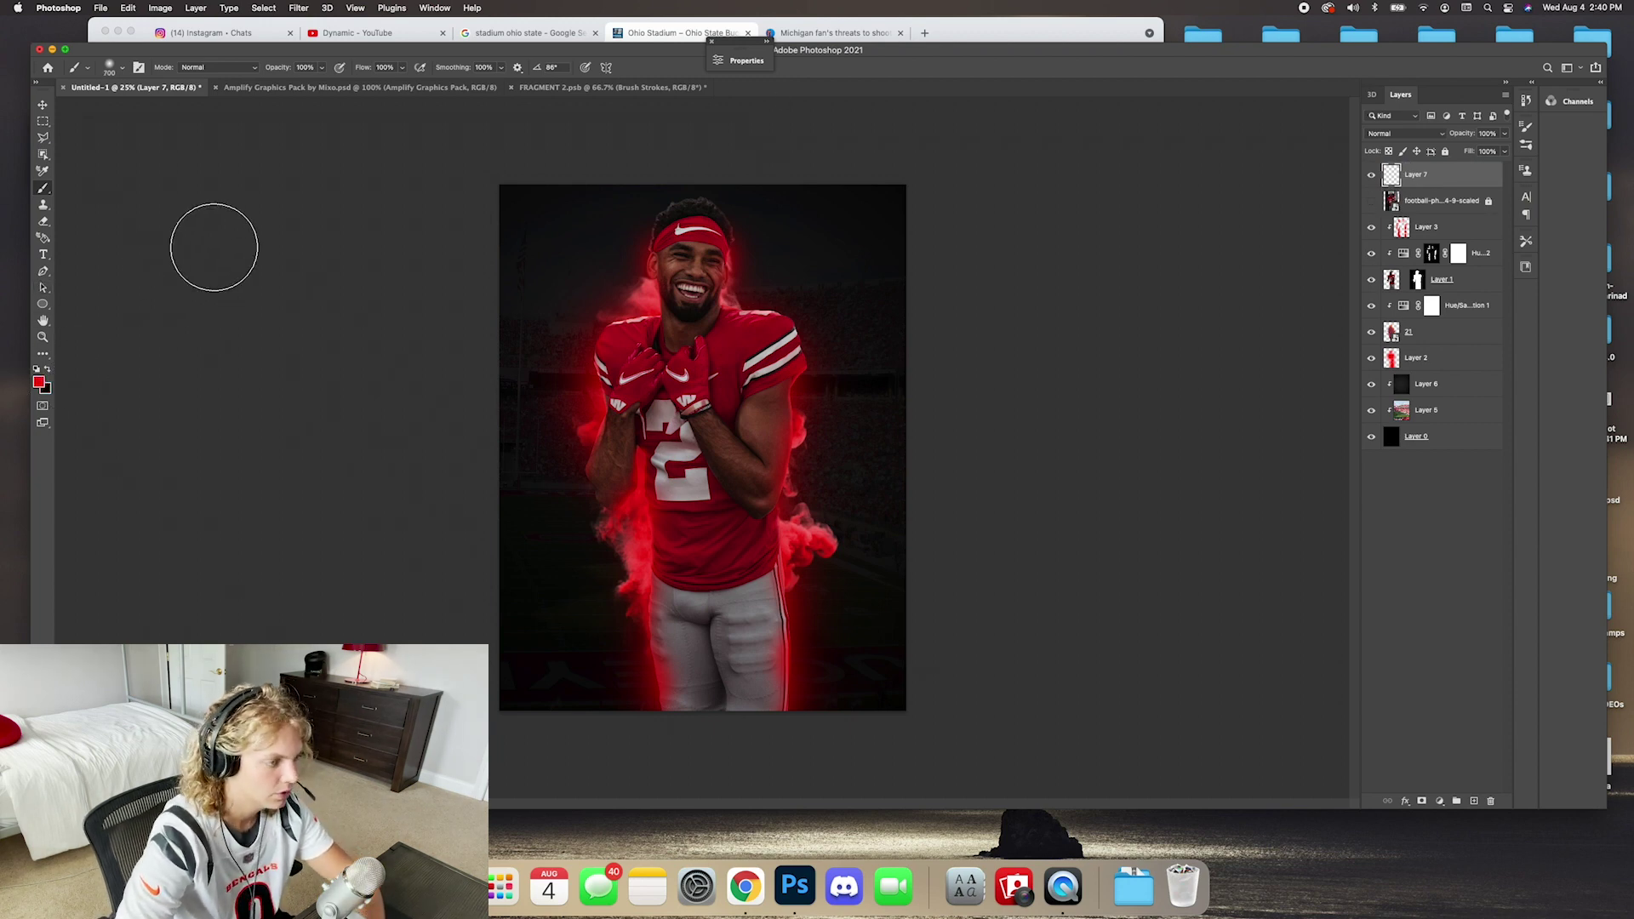
{"action": "key", "text": "bracketright"}
{"action": "key", "text": "bracketright"}
{"action": "key", "text": "bracketright"}
{"action": "key", "text": "bracketright"}
{"action": "mouse_move", "coordinate": [612, 358]}
{"action": "left_mouse_down"}
{"action": "mouse_move", "coordinate": [689, 437]}
{"action": "mouse_move", "coordinate": [773, 602]}
{"action": "left_mouse_up"}
{"action": "left_click", "coordinate": [773, 365]}
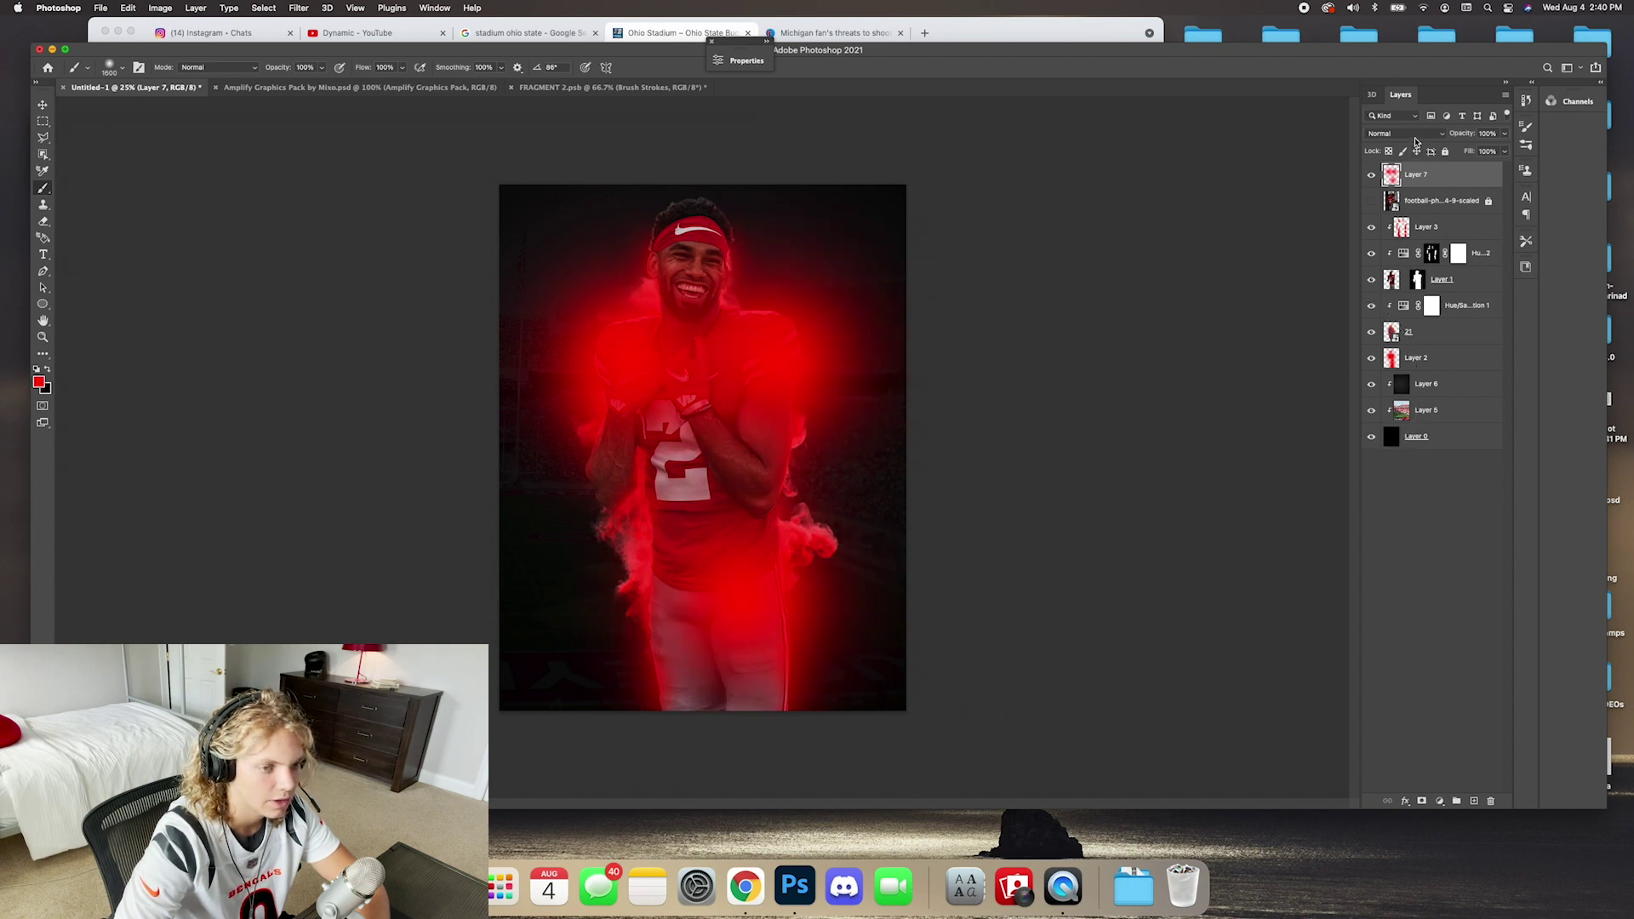
Set Layer 7 to Linear Dodge (Add) and erase the excess red glow around the player's upper body.
{"action": "left_click", "coordinate": [1413, 135]}
{"action": "left_click", "coordinate": [1408, 270]}
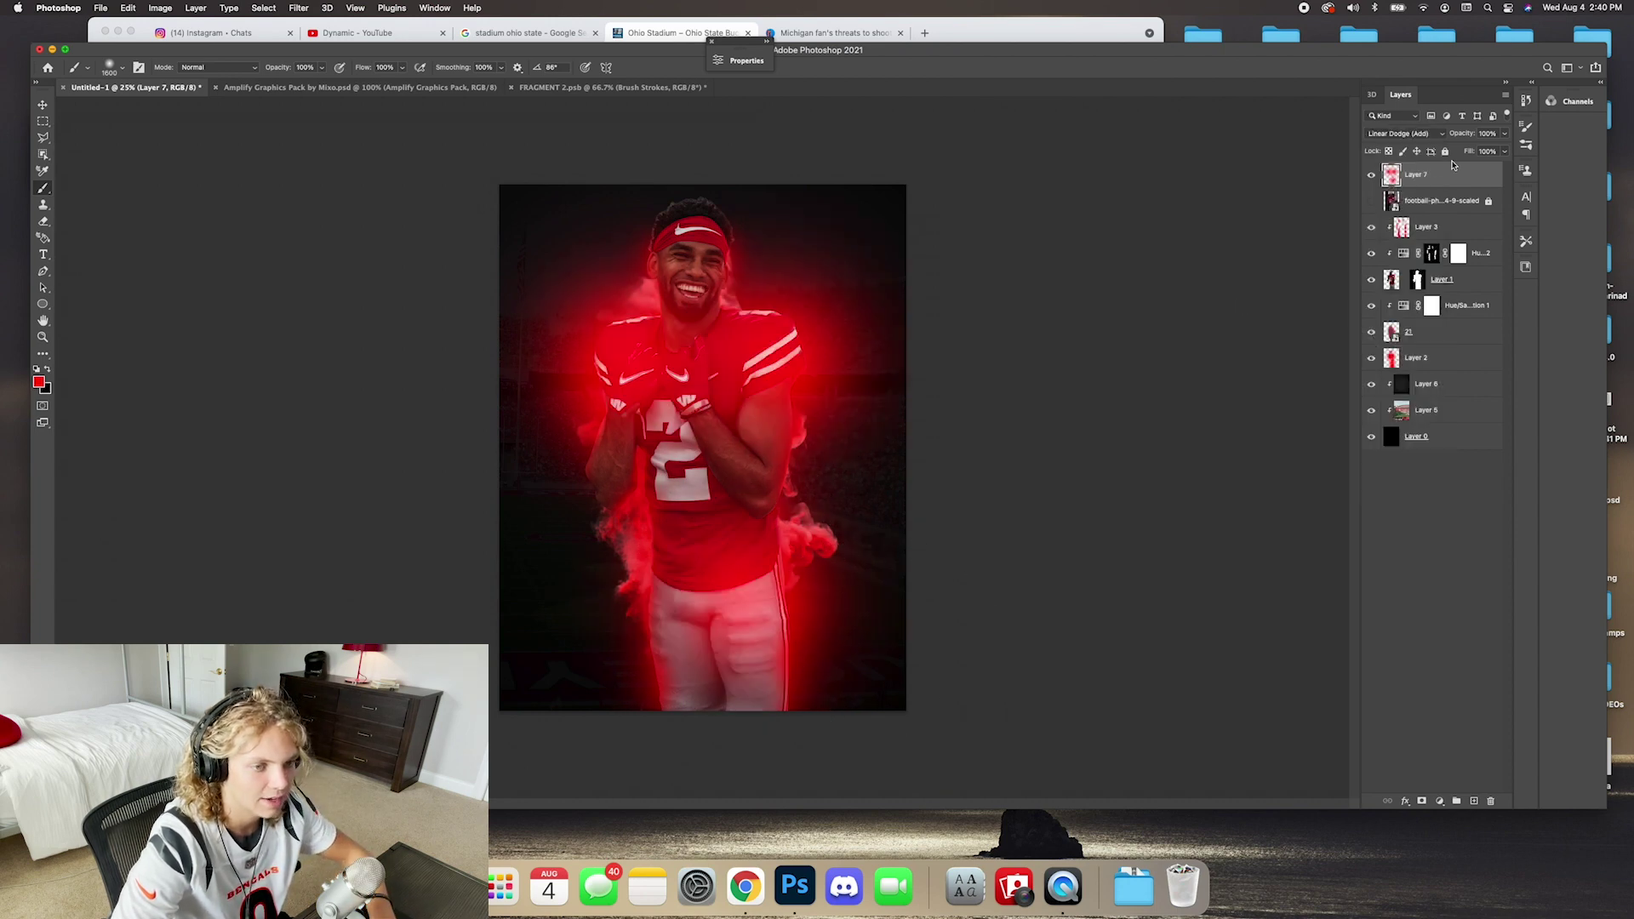
{"action": "left_click", "coordinate": [44, 222]}
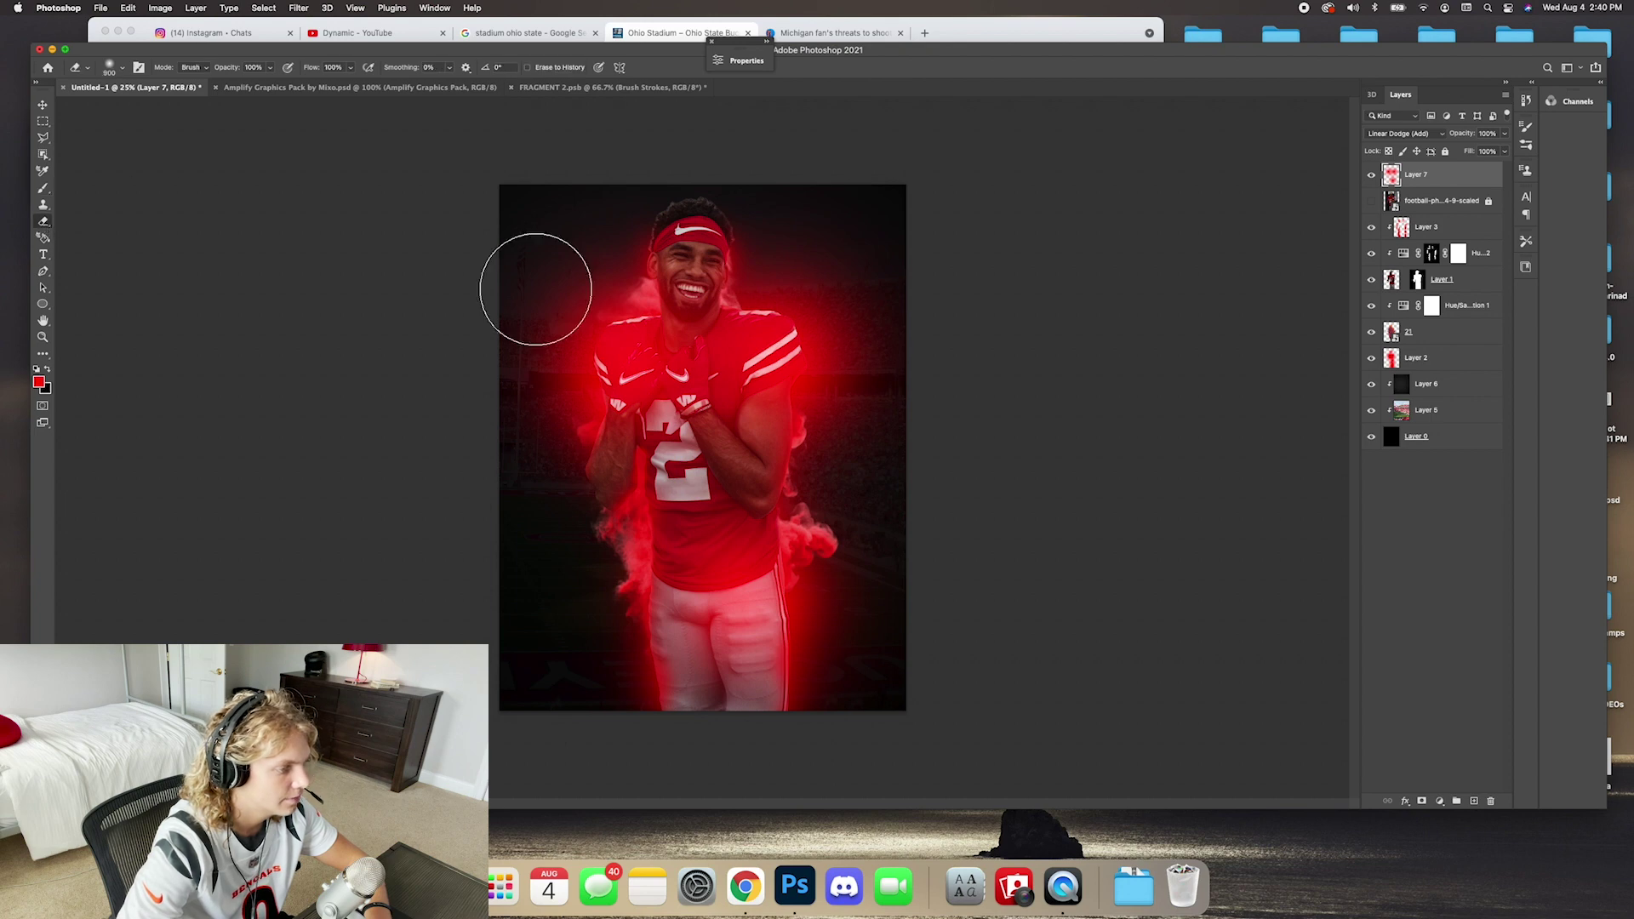
{"action": "mouse_move", "coordinate": [536, 284]}
{"action": "left_mouse_down"}
{"action": "mouse_move", "coordinate": [529, 474]}
{"action": "mouse_move", "coordinate": [545, 310]}
{"action": "mouse_move", "coordinate": [539, 365]}
{"action": "mouse_move", "coordinate": [604, 281]}
{"action": "mouse_move", "coordinate": [783, 250]}
{"action": "mouse_move", "coordinate": [845, 318]}
{"action": "mouse_move", "coordinate": [896, 696]}
{"action": "mouse_move", "coordinate": [784, 592]}
{"action": "mouse_move", "coordinate": [679, 572]}
{"action": "mouse_move", "coordinate": [693, 541]}
{"action": "mouse_move", "coordinate": [704, 559]}
{"action": "mouse_move", "coordinate": [707, 374]}
{"action": "mouse_move", "coordinate": [705, 663]}
{"action": "mouse_move", "coordinate": [662, 369]}
{"action": "mouse_move", "coordinate": [718, 407]}
{"action": "left_mouse_up"}
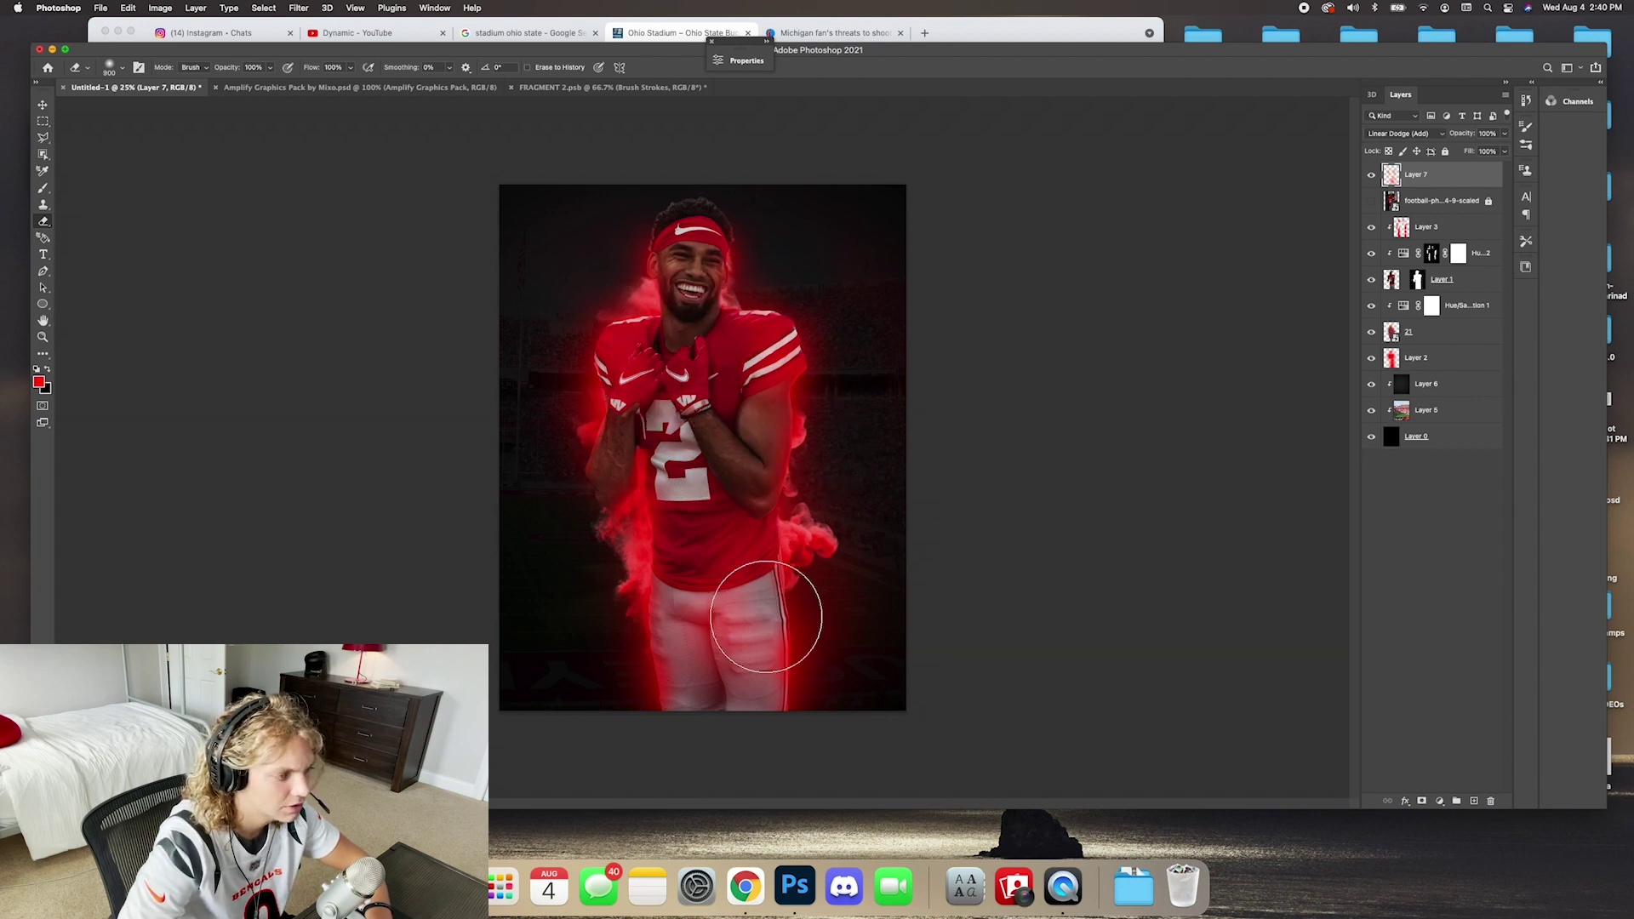
Toggle Layer 7's red glow and the large name title off and on to compare the poster.
{"action": "left_click", "coordinate": [1372, 175]}
{"action": "left_click", "coordinate": [1376, 181]}
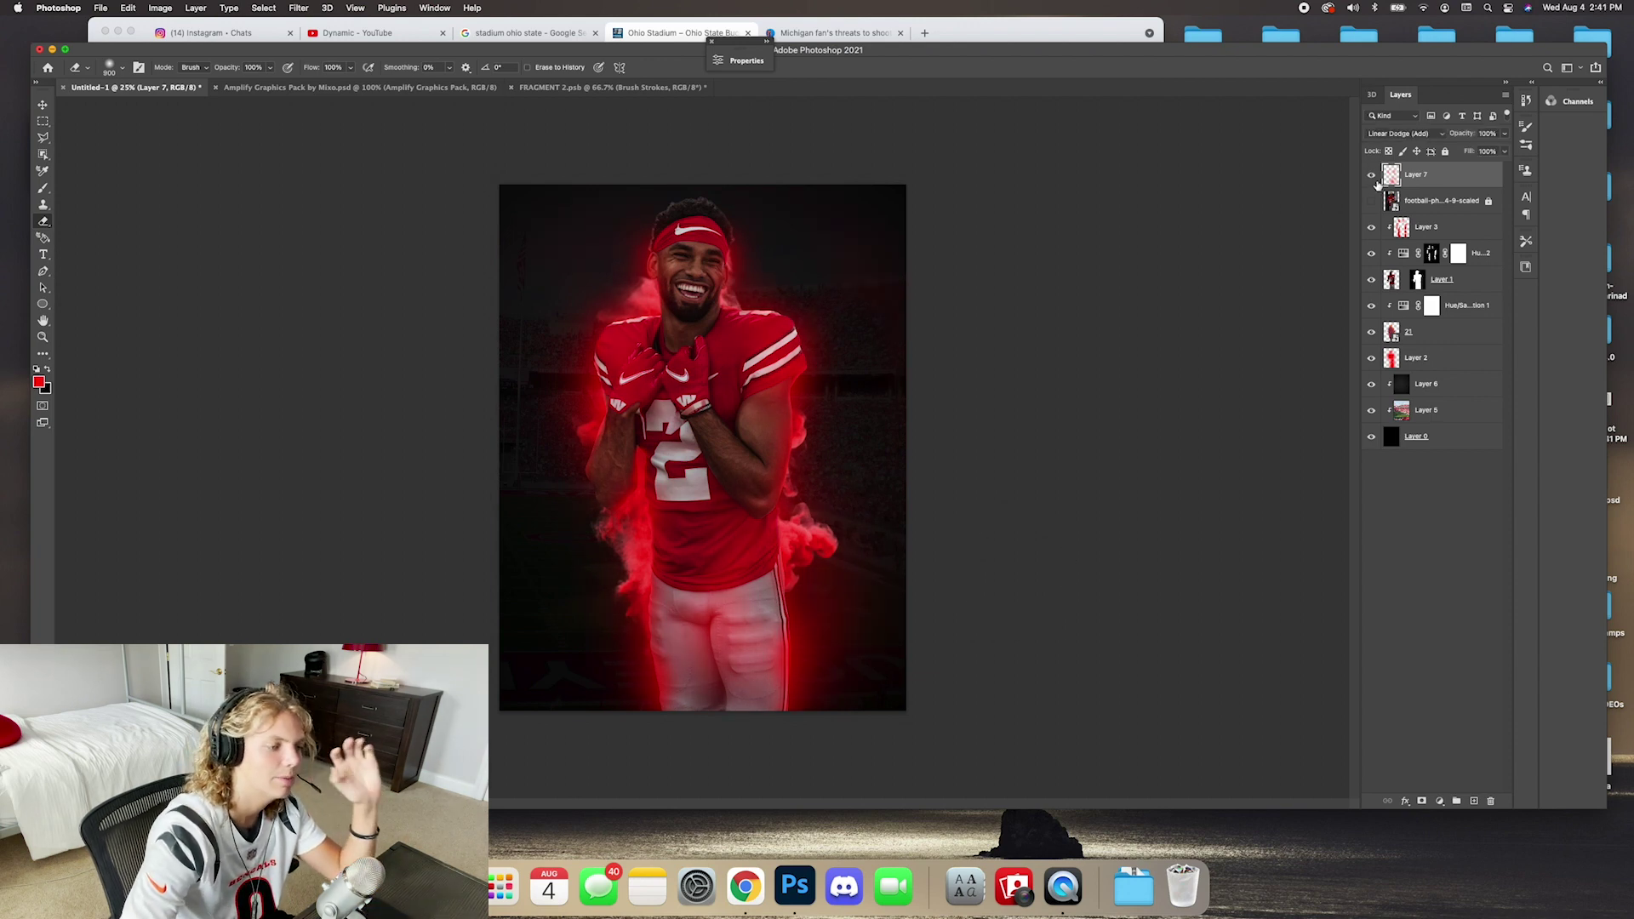
{"action": "left_click", "coordinate": [1375, 182]}
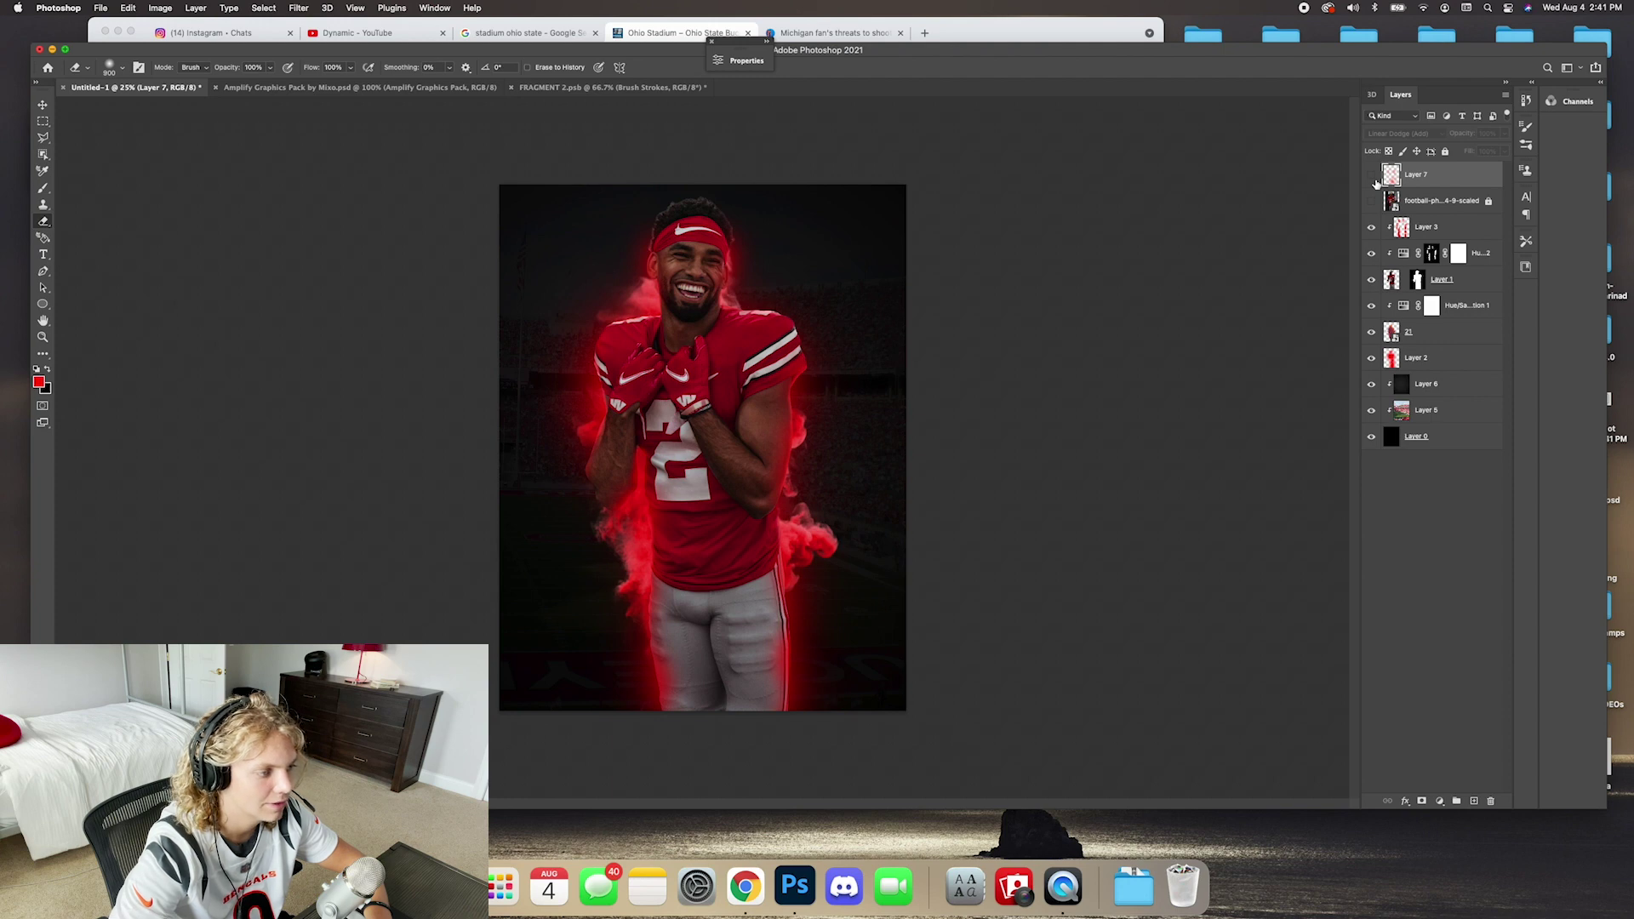
{"action": "left_click", "coordinate": [1376, 181]}
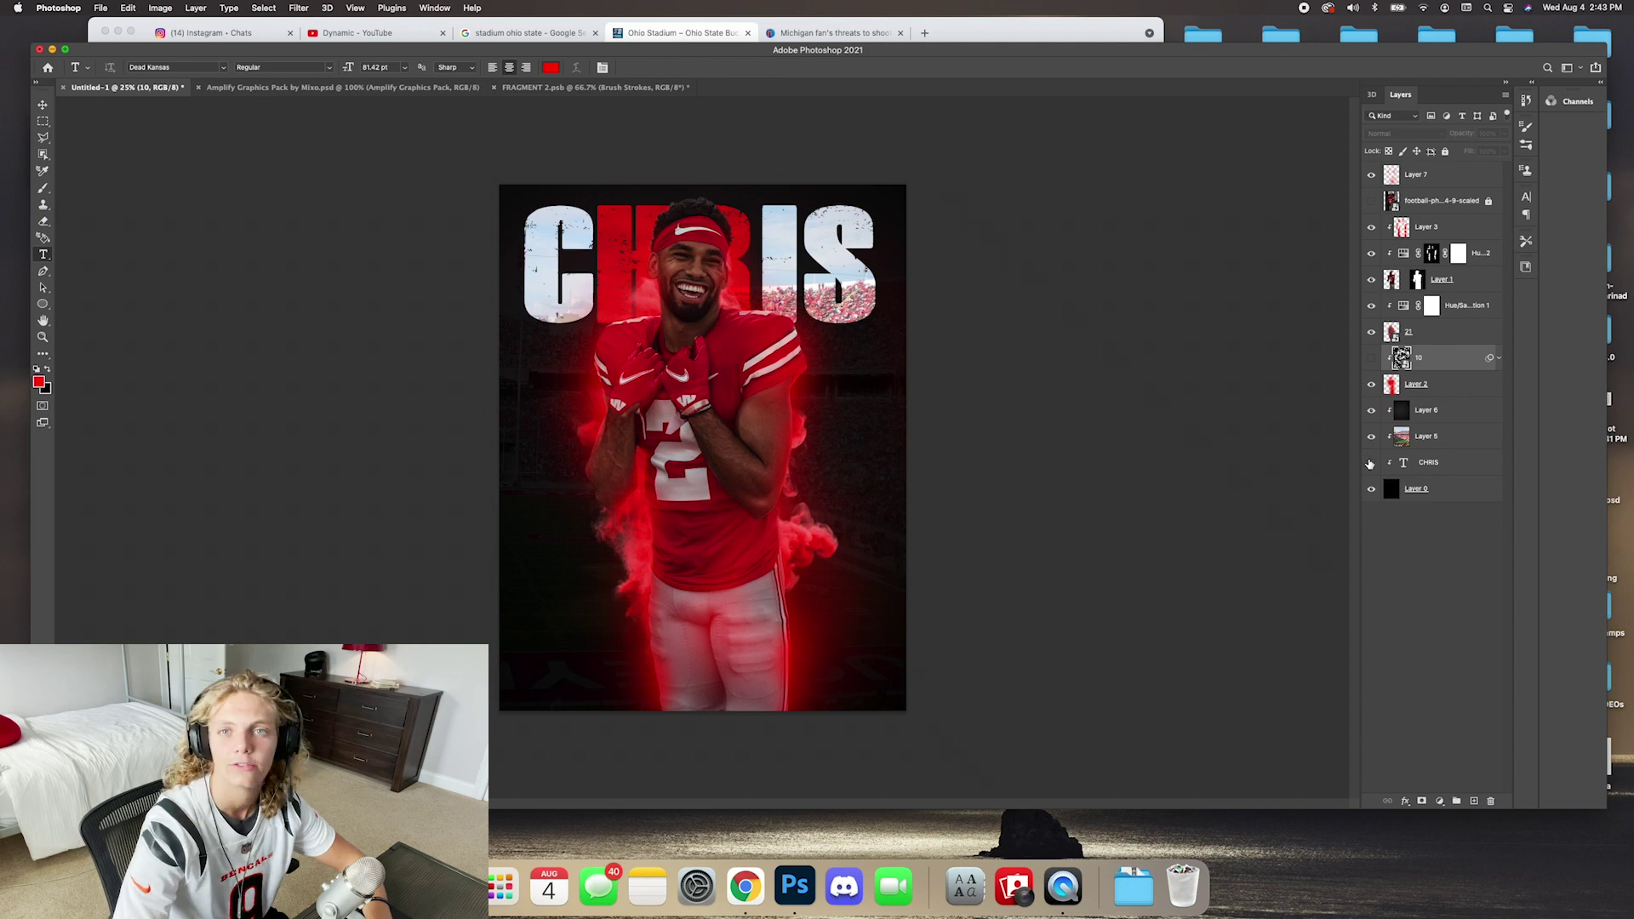
{"action": "left_click", "coordinate": [1370, 463]}
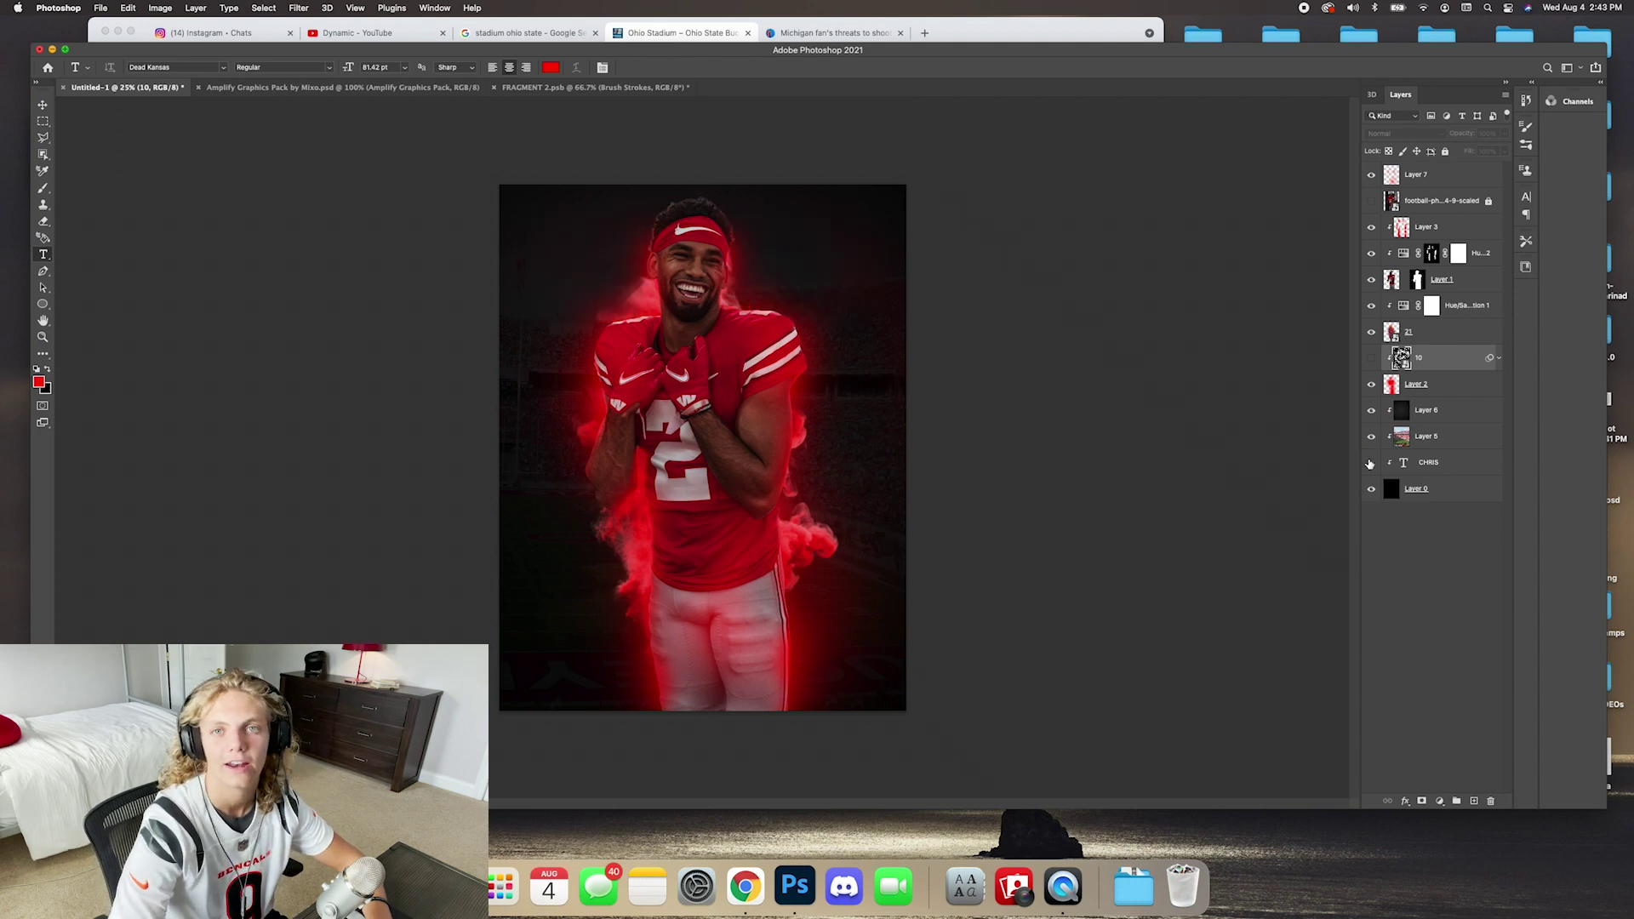
{"action": "left_click", "coordinate": [1370, 463]}
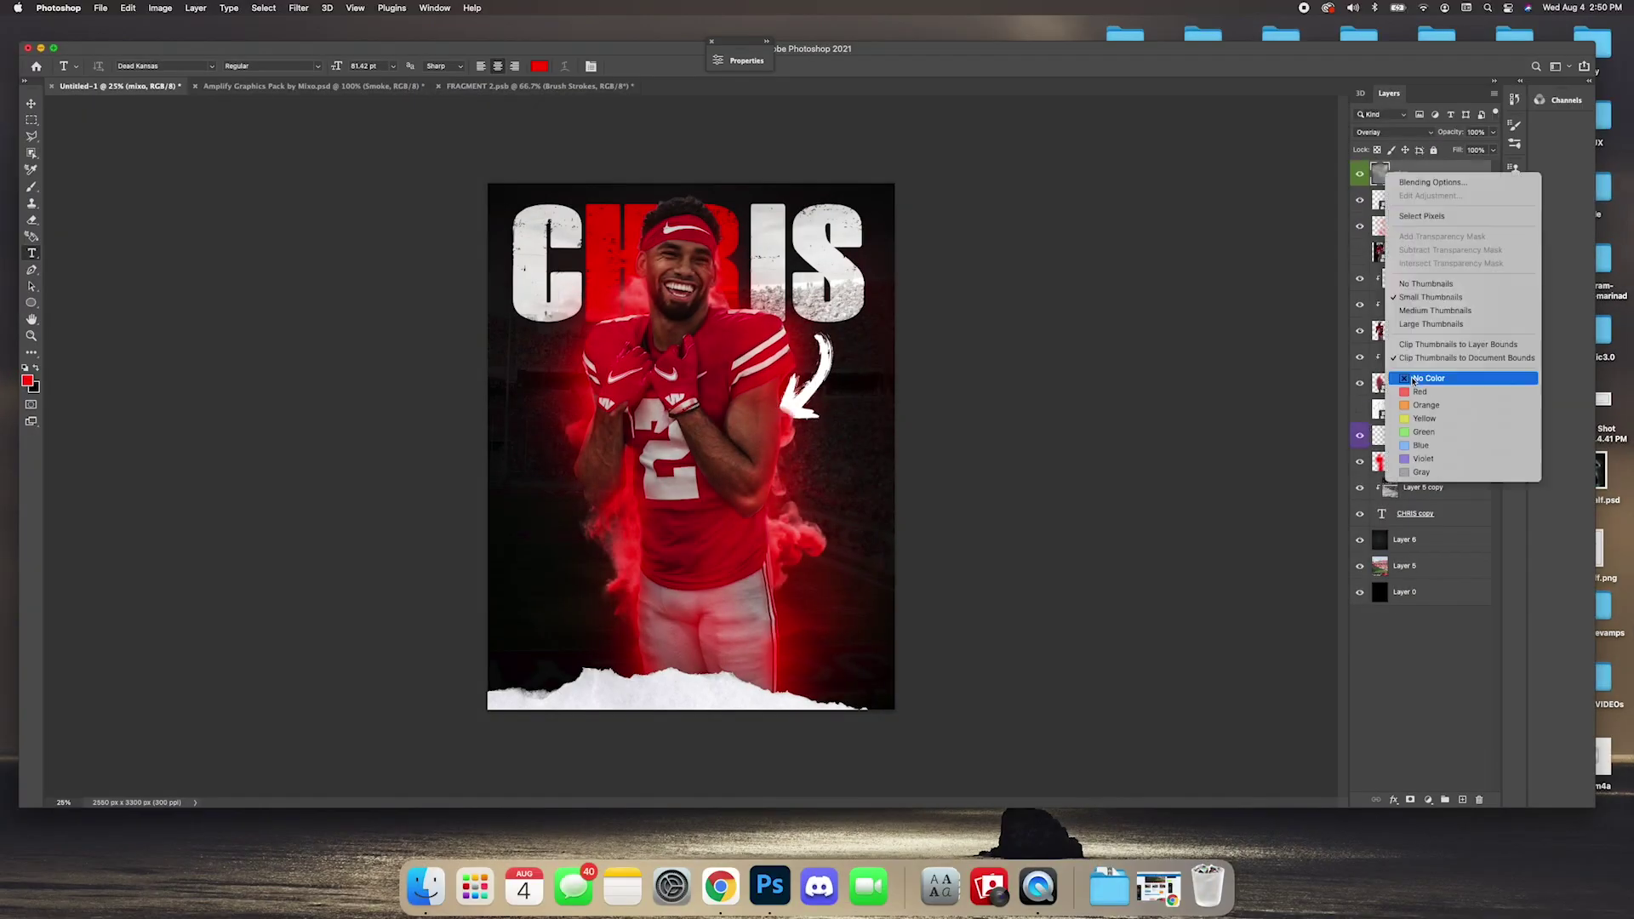
Scale up the red #2 text and move it down over the player's torso.
{"action": "key", "text": "ctrl+t"}
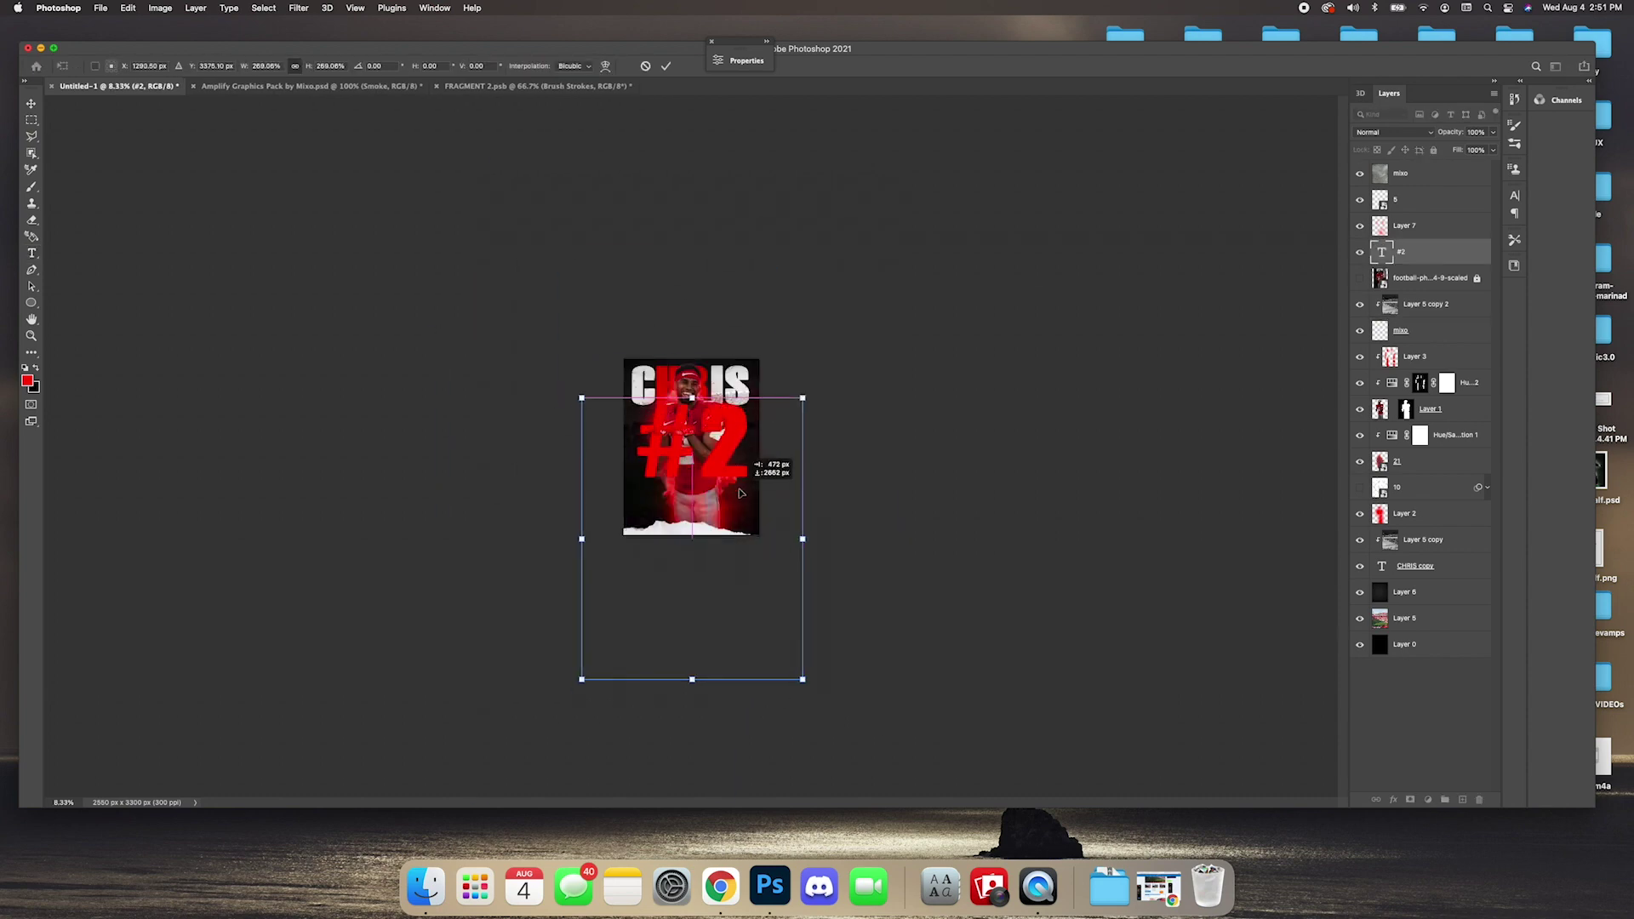
{"action": "left_click_drag", "start_coordinate": [695, 342], "coordinate": [695, 418]}
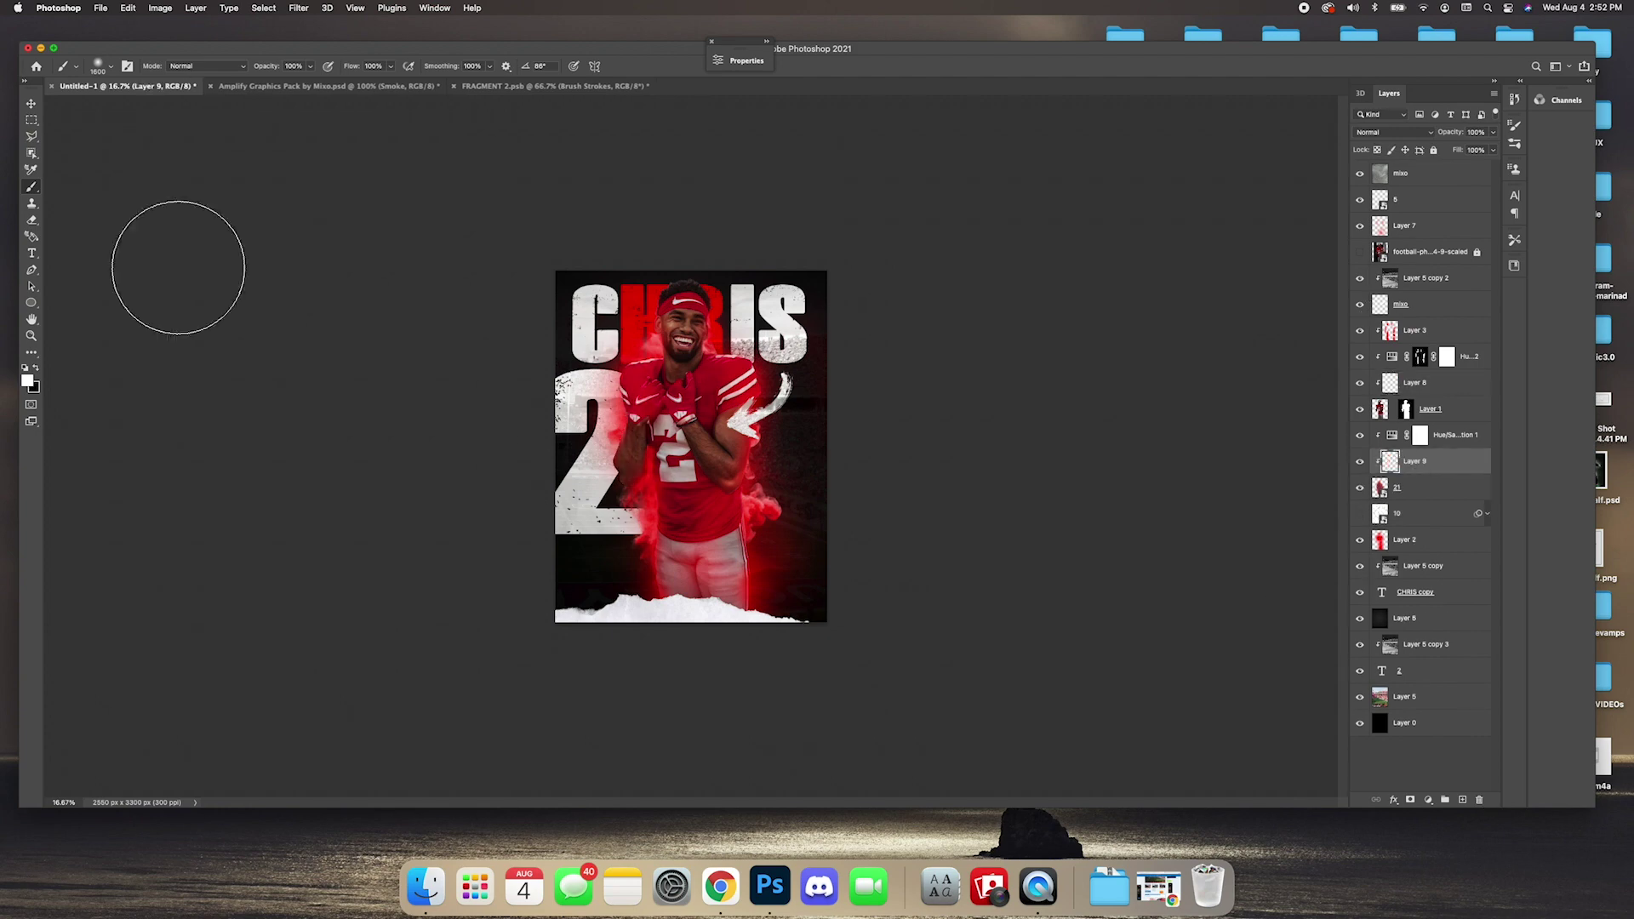
Paint soft white light on clipped Layer 9 along the player's side next to the large number 2.
{"action": "left_click_drag", "start_coordinate": [634, 366], "coordinate": [649, 579]}
{"action": "key", "text": "super+equal"}
{"action": "left_click", "coordinate": [1416, 330]}
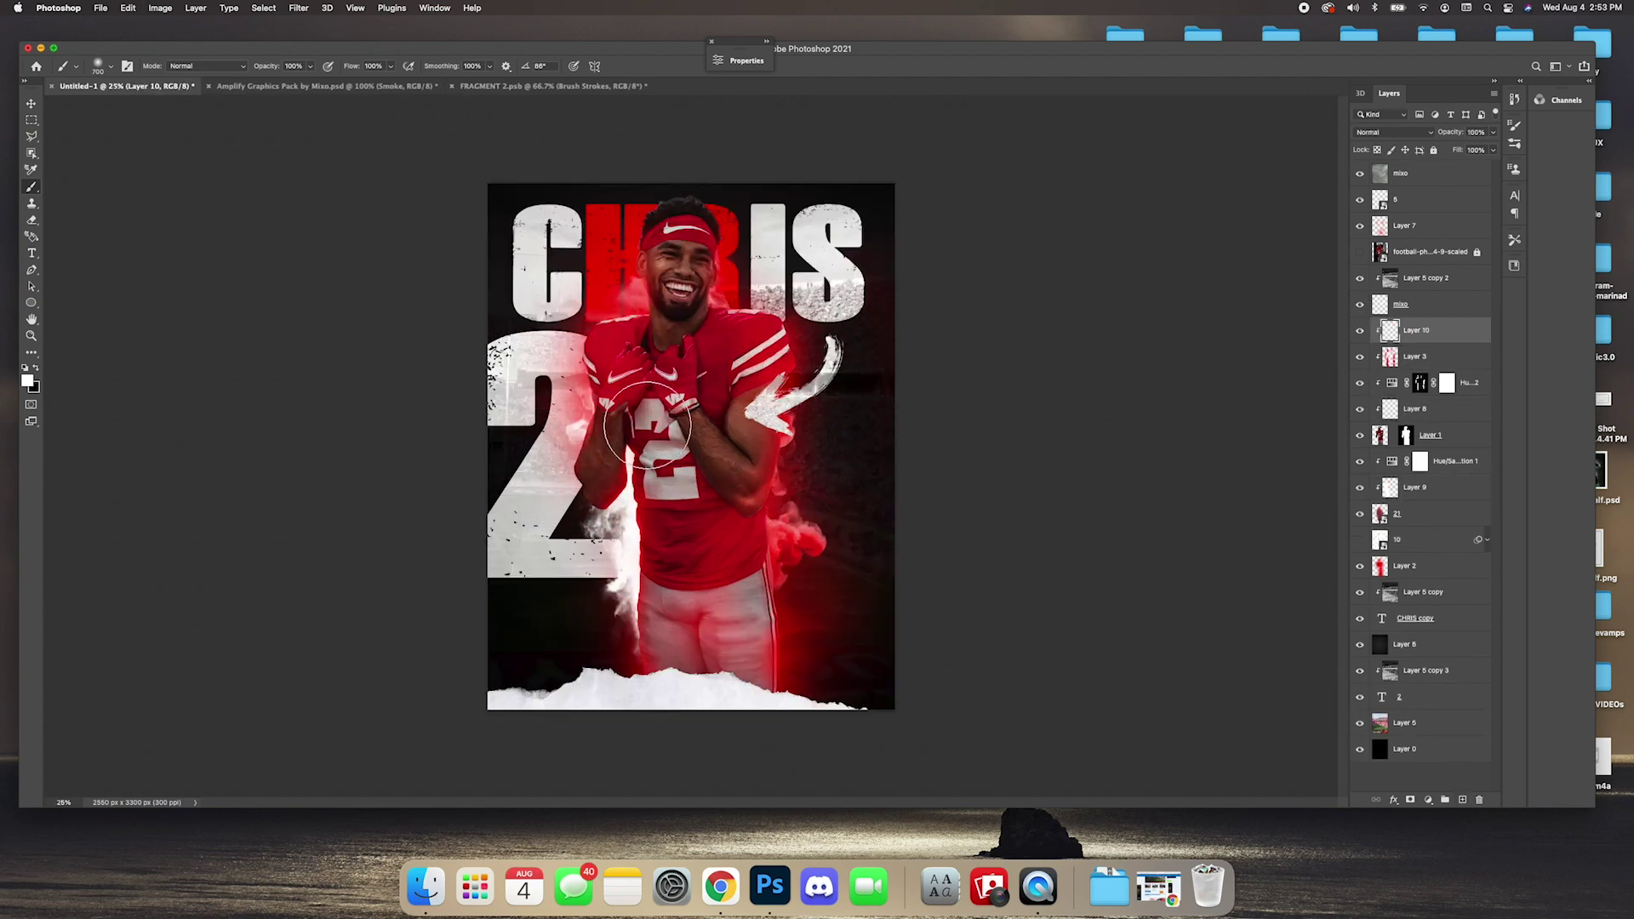
{"action": "left_click", "coordinate": [31, 220]}
{"action": "left_click", "coordinate": [1419, 357]}
Add a layer clipped to the smoke in Layer 2 and paint white light beside the player's shoulder and arm.
{"action": "left_click", "coordinate": [1404, 539]}
{"action": "left_click", "coordinate": [32, 186]}
{"action": "left_click", "coordinate": [1462, 800]}
{"action": "left_click", "coordinate": [1404, 552], "text": "alt"}
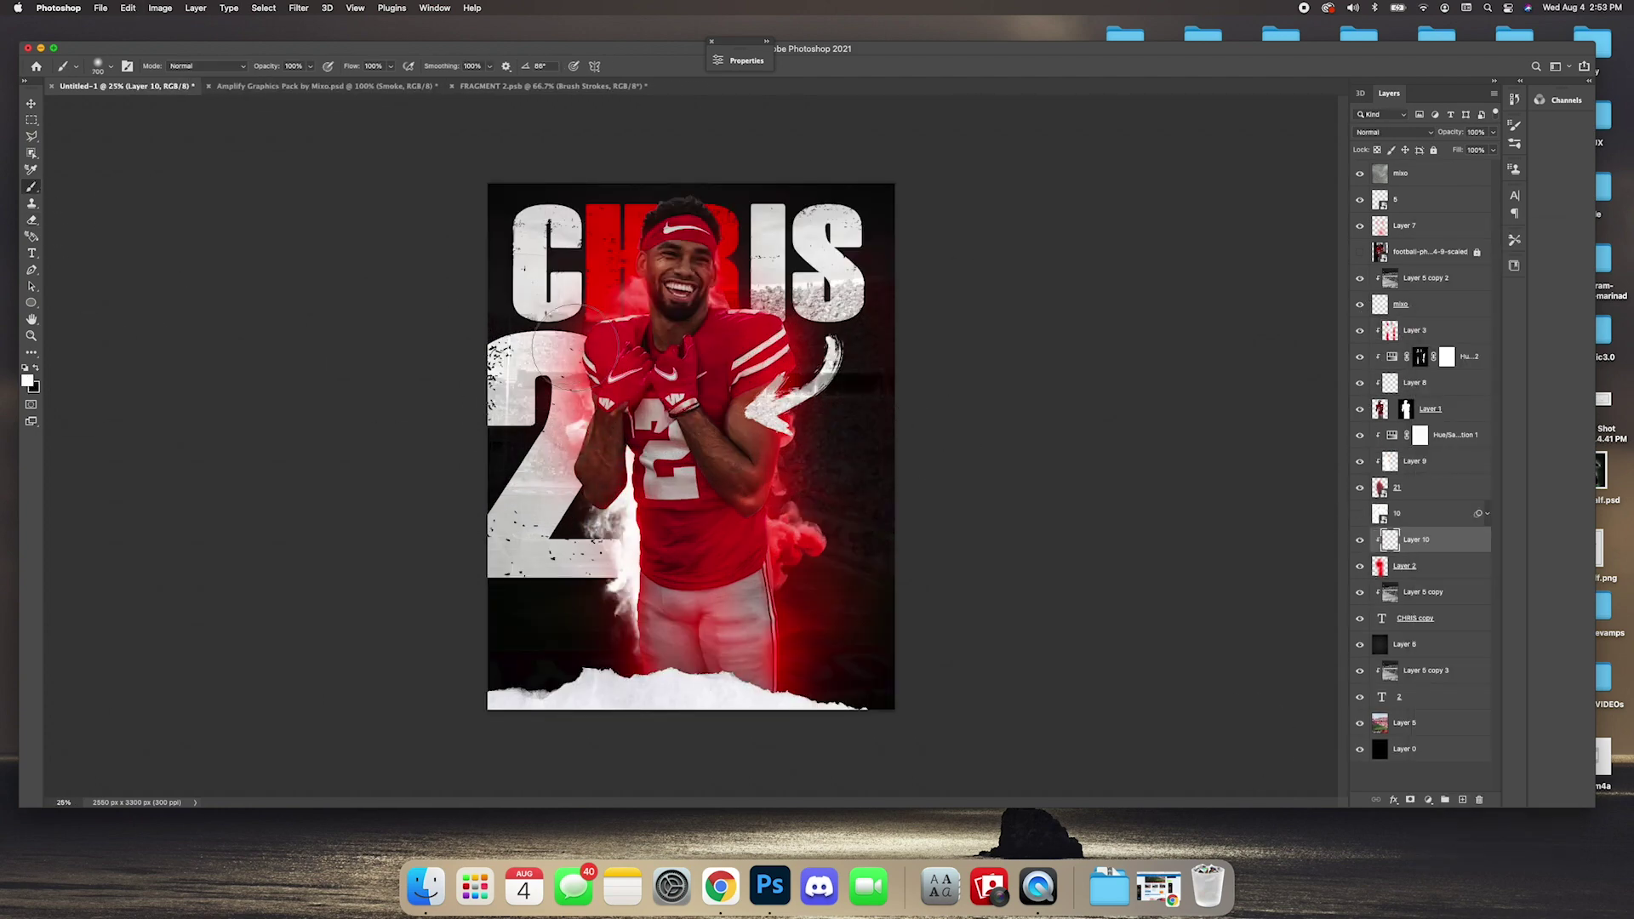
{"action": "left_click", "coordinate": [1430, 409]}
{"action": "mouse_move", "coordinate": [588, 327]}
{"action": "left_mouse_down"}
{"action": "mouse_move", "coordinate": [596, 464]}
{"action": "mouse_move", "coordinate": [580, 459]}
{"action": "left_mouse_up"}
Create another new layer directly above the player's Layer 1 and clip it to that layer.
{"action": "left_click", "coordinate": [1462, 800]}
{"action": "left_click", "coordinate": [1412, 422], "text": "alt"}
{"action": "left_click", "coordinate": [32, 220]}
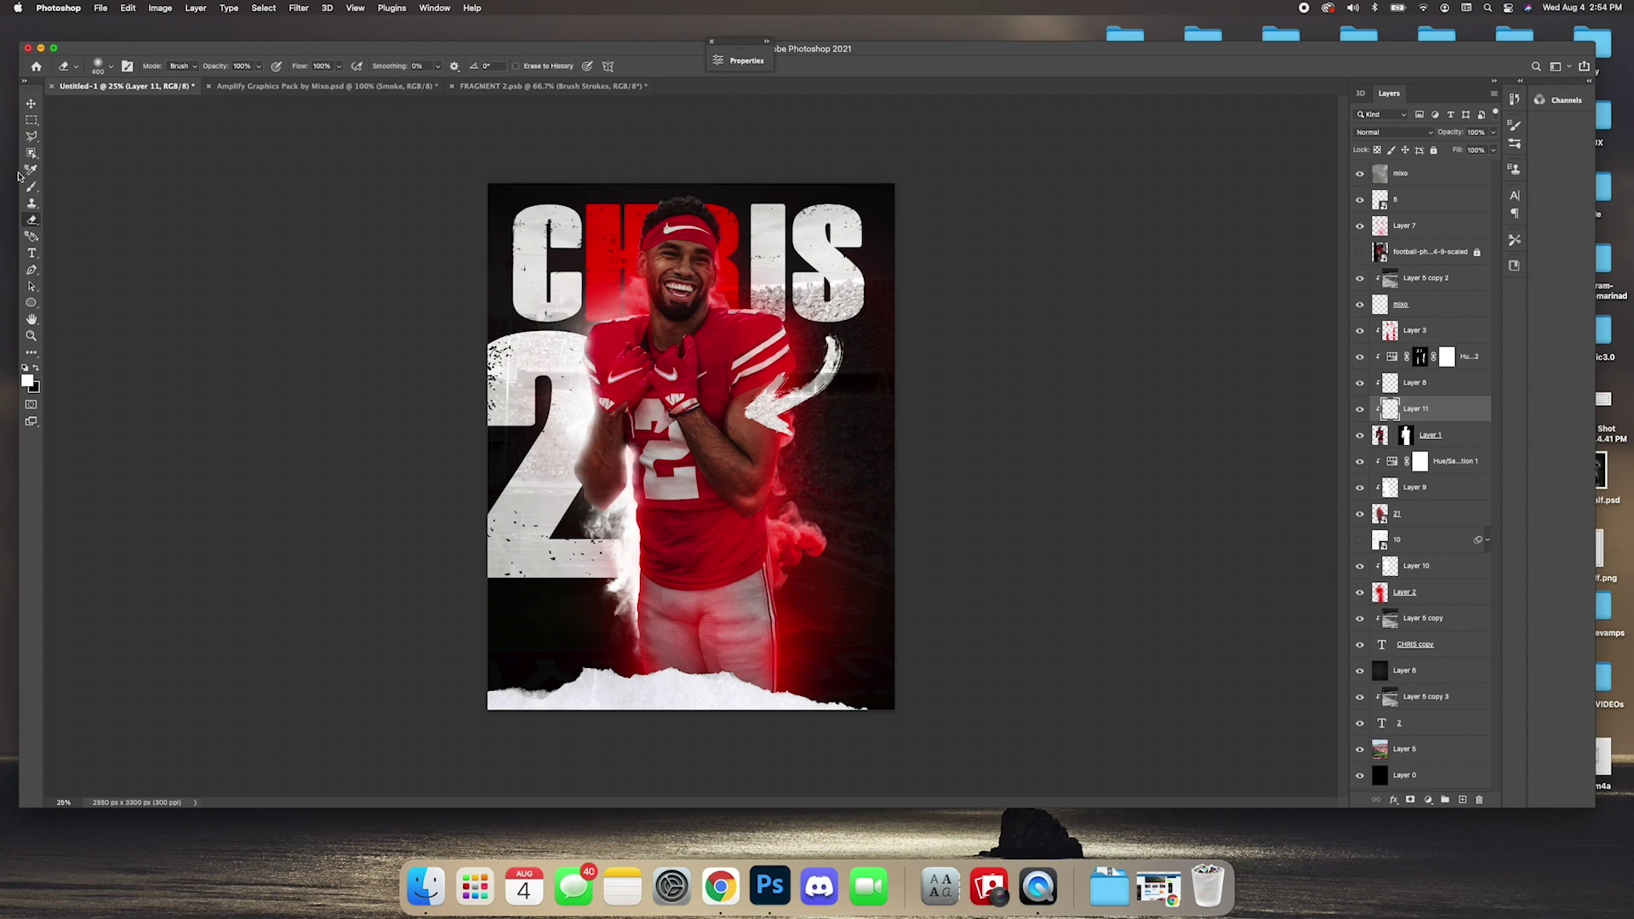
Create a new layer, choose red as the foreground colour and dab a soft glow beside the player's head.
{"action": "left_click", "coordinate": [32, 186]}
{"action": "left_click", "coordinate": [1404, 540]}
{"action": "left_click", "coordinate": [1462, 800]}
{"action": "left_click", "coordinate": [28, 381]}
{"action": "left_click", "coordinate": [1054, 536]}
{"action": "left_click", "coordinate": [651, 311]}
Move the red glow layer above Layer 5 copy 2 and set its blend mode to Lighter Color.
{"action": "left_click_drag", "start_coordinate": [1380, 539], "coordinate": [1381, 267]}
{"action": "left_click", "coordinate": [1394, 132]}
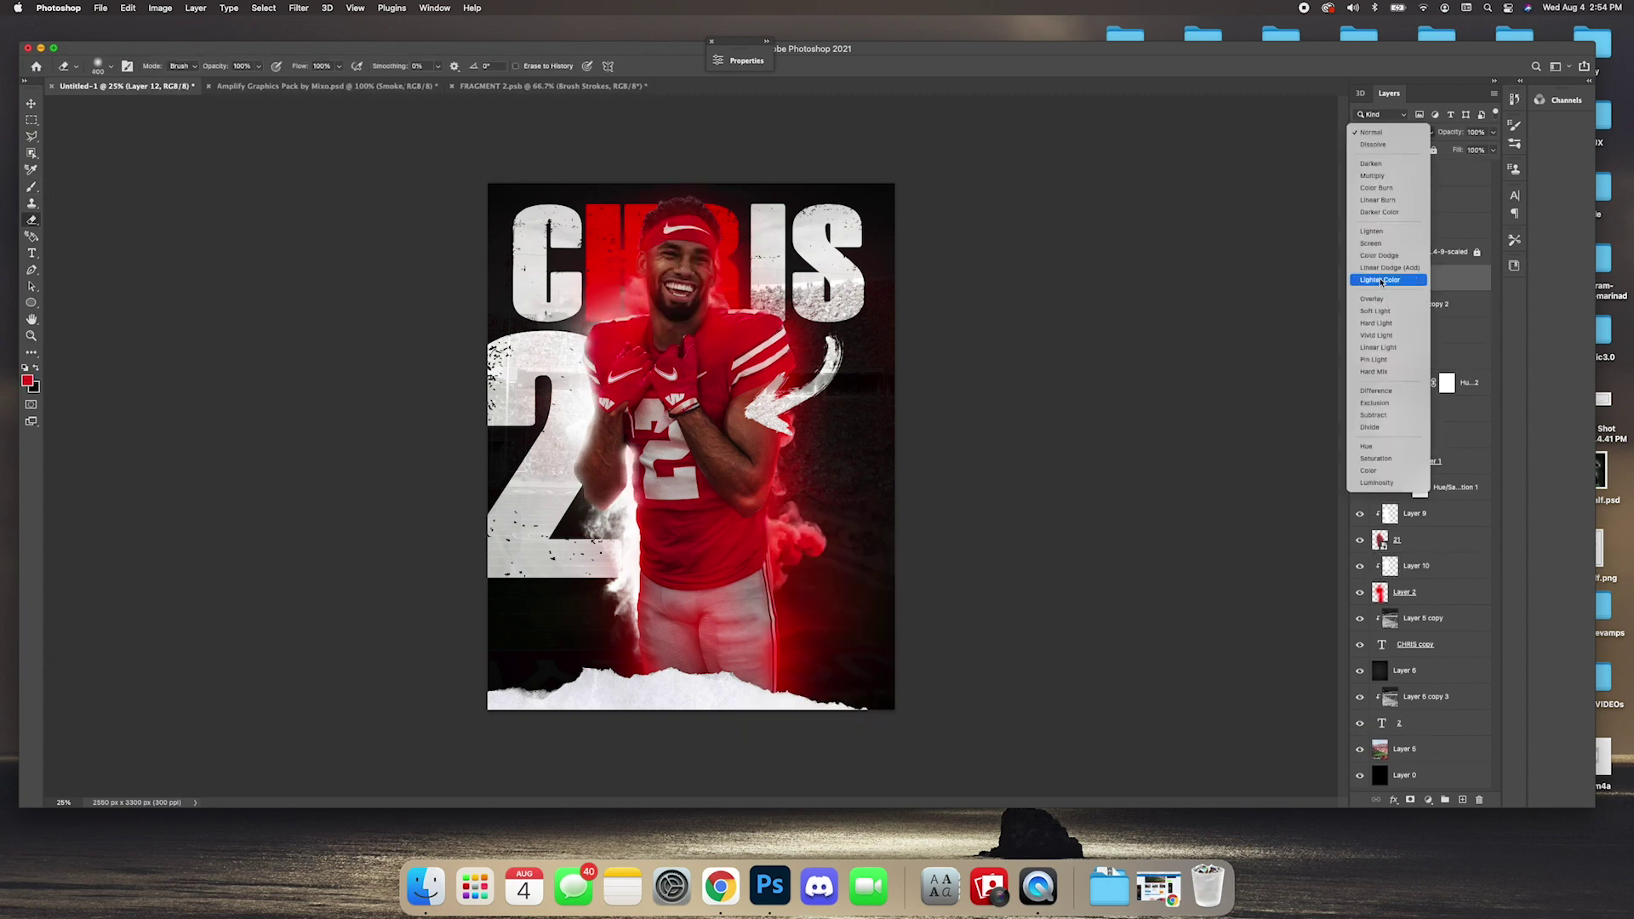
{"action": "left_click", "coordinate": [1382, 278]}
{"action": "key", "text": "super+minus"}
{"action": "double_click", "coordinate": [1443, 723]}
{"action": "left_click", "coordinate": [792, 508]}
{"action": "left_click_drag", "start_coordinate": [998, 441], "coordinate": [1032, 441]}
{"action": "left_click_drag", "start_coordinate": [985, 345], "coordinate": [868, 331]}
{"action": "left_click", "coordinate": [1204, 330]}
Replace the stadium photo in Layer 5 with an image pasted from Chrome and adjust its Hue/Saturation.
{"action": "left_click", "coordinate": [1405, 748]}
{"action": "key", "text": "BackSpace"}
{"action": "left_click", "coordinate": [722, 887]}
{"action": "key", "text": "super+v"}
{"action": "left_click", "coordinate": [780, 201]}
{"action": "mouse_move", "coordinate": [931, 362]}
{"action": "left_mouse_down"}
{"action": "mouse_move", "coordinate": [908, 363]}
{"action": "mouse_move", "coordinate": [932, 362]}
{"action": "left_mouse_up"}
{"action": "left_click", "coordinate": [1076, 239]}
{"action": "key", "text": "super+plus"}
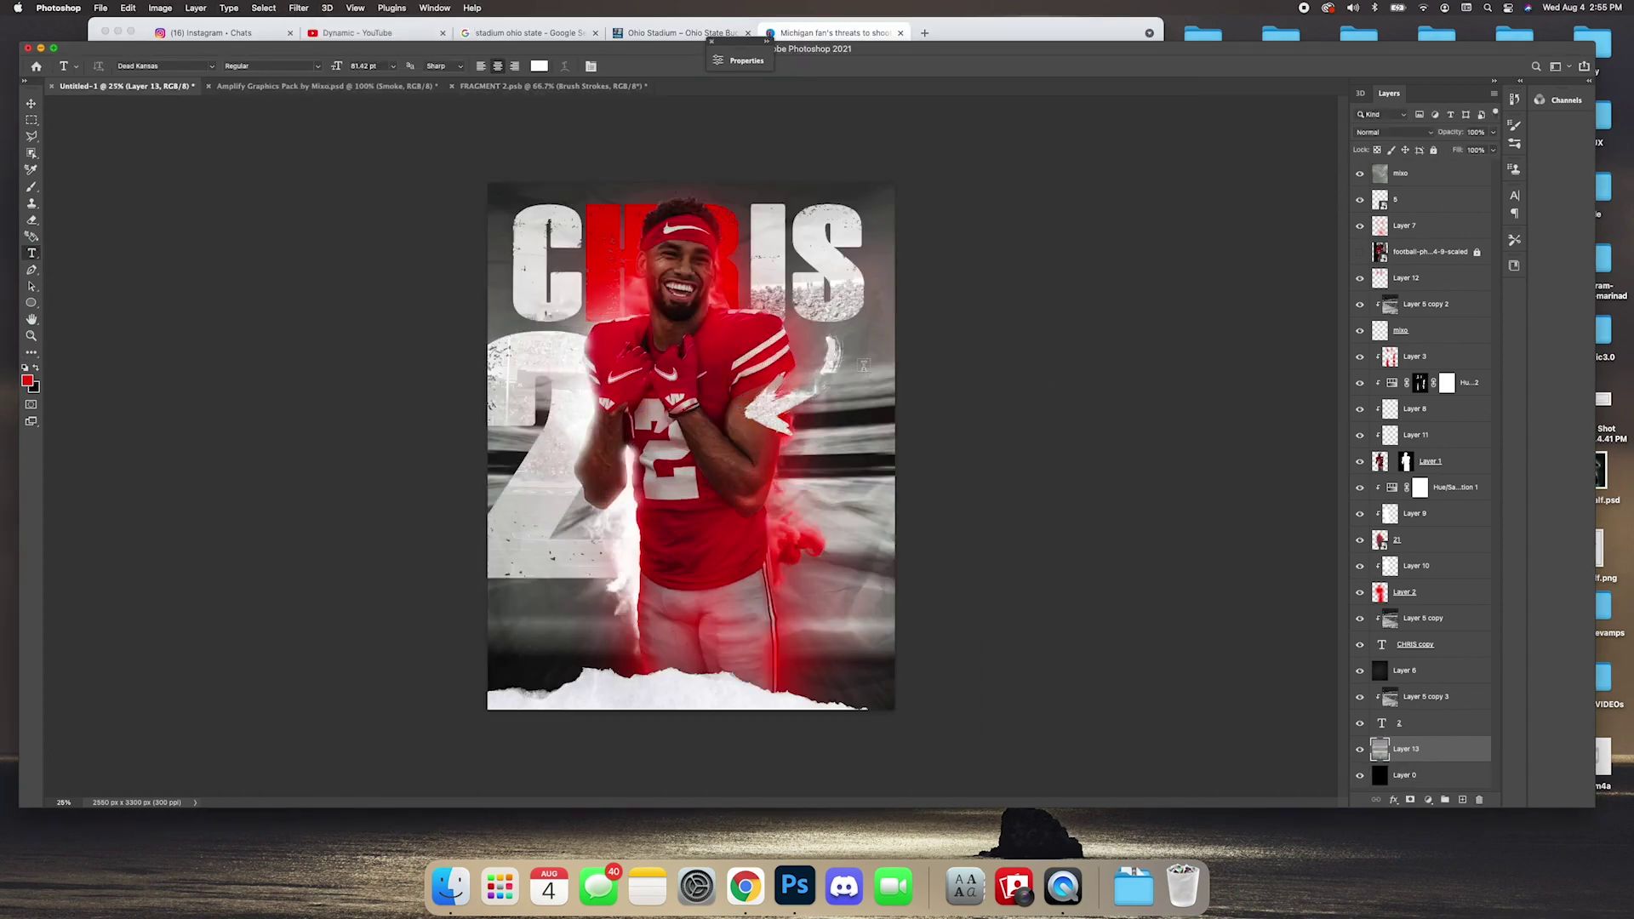
Add a Gradient Map above Layer 13 with a dark-to-white gradient, placing the dark stop at 48%.
{"action": "left_click", "coordinate": [1428, 800]}
{"action": "left_click", "coordinate": [836, 100]}
{"action": "left_click", "coordinate": [885, 229]}
{"action": "left_click_drag", "start_coordinate": [1086, 368], "coordinate": [1077, 368]}
{"action": "left_click_drag", "start_coordinate": [838, 369], "coordinate": [955, 369]}
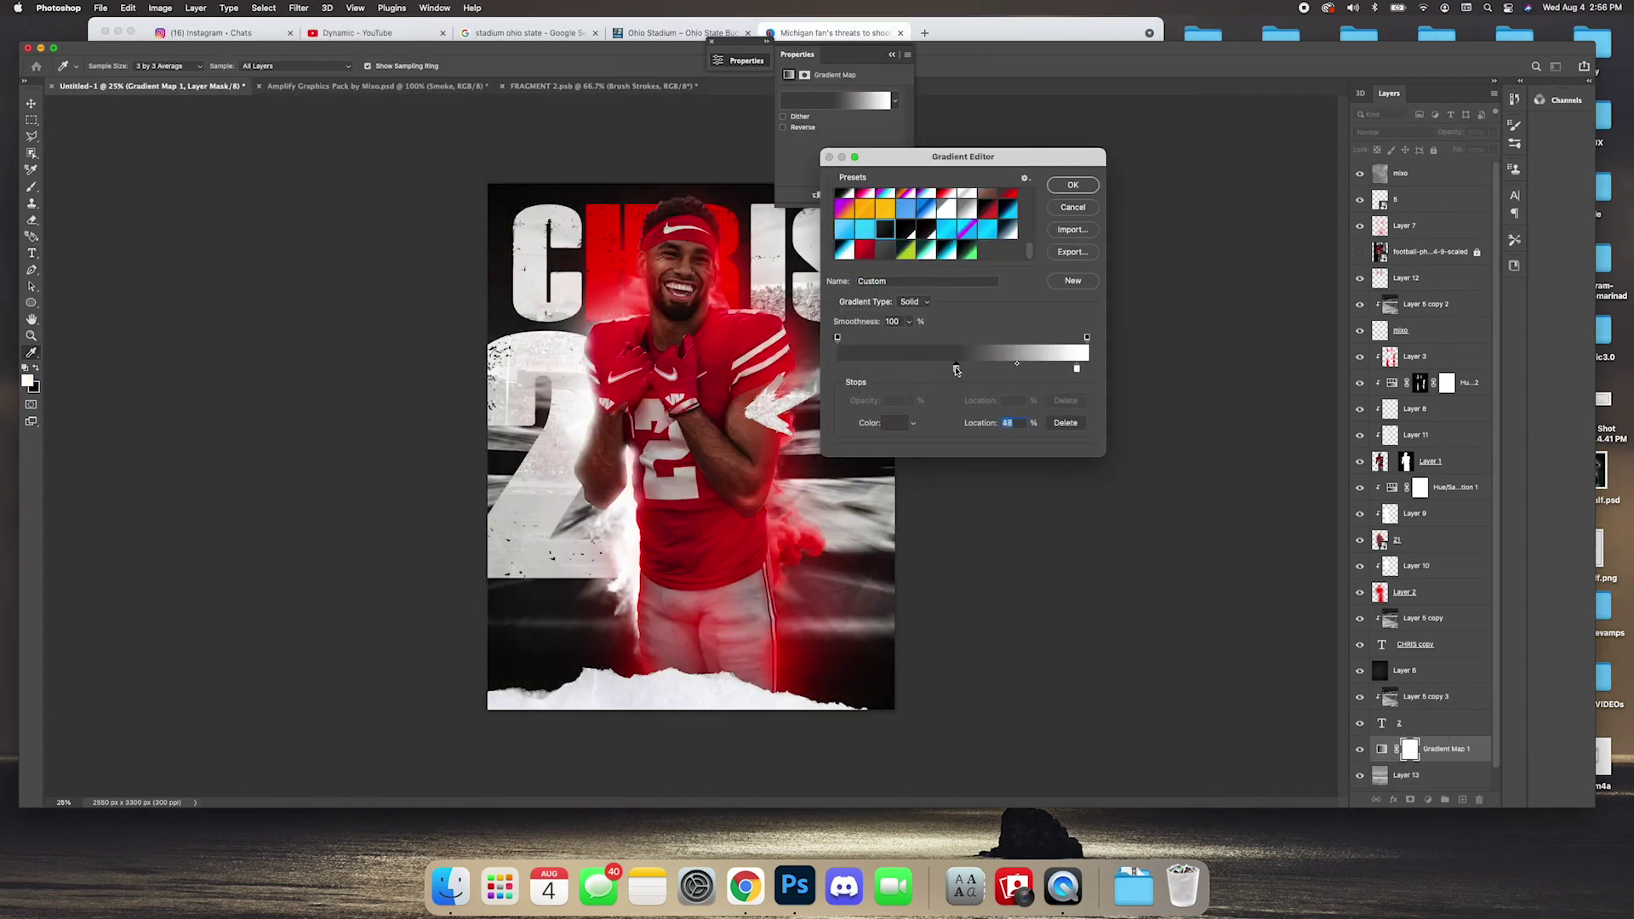
{"action": "left_click", "coordinate": [1072, 185]}
{"action": "left_click", "coordinate": [892, 54]}
Lower the opacity of the background image in Layer 13.
{"action": "key", "text": "super+minus"}
{"action": "key", "text": "super+minus"}
{"action": "left_click", "coordinate": [1405, 775]}
{"action": "left_click_drag", "start_coordinate": [1451, 132], "coordinate": [1438, 132]}
{"action": "key", "text": "super+plus"}
{"action": "left_click", "coordinate": [1370, 243]}
{"action": "key", "text": "super+u"}
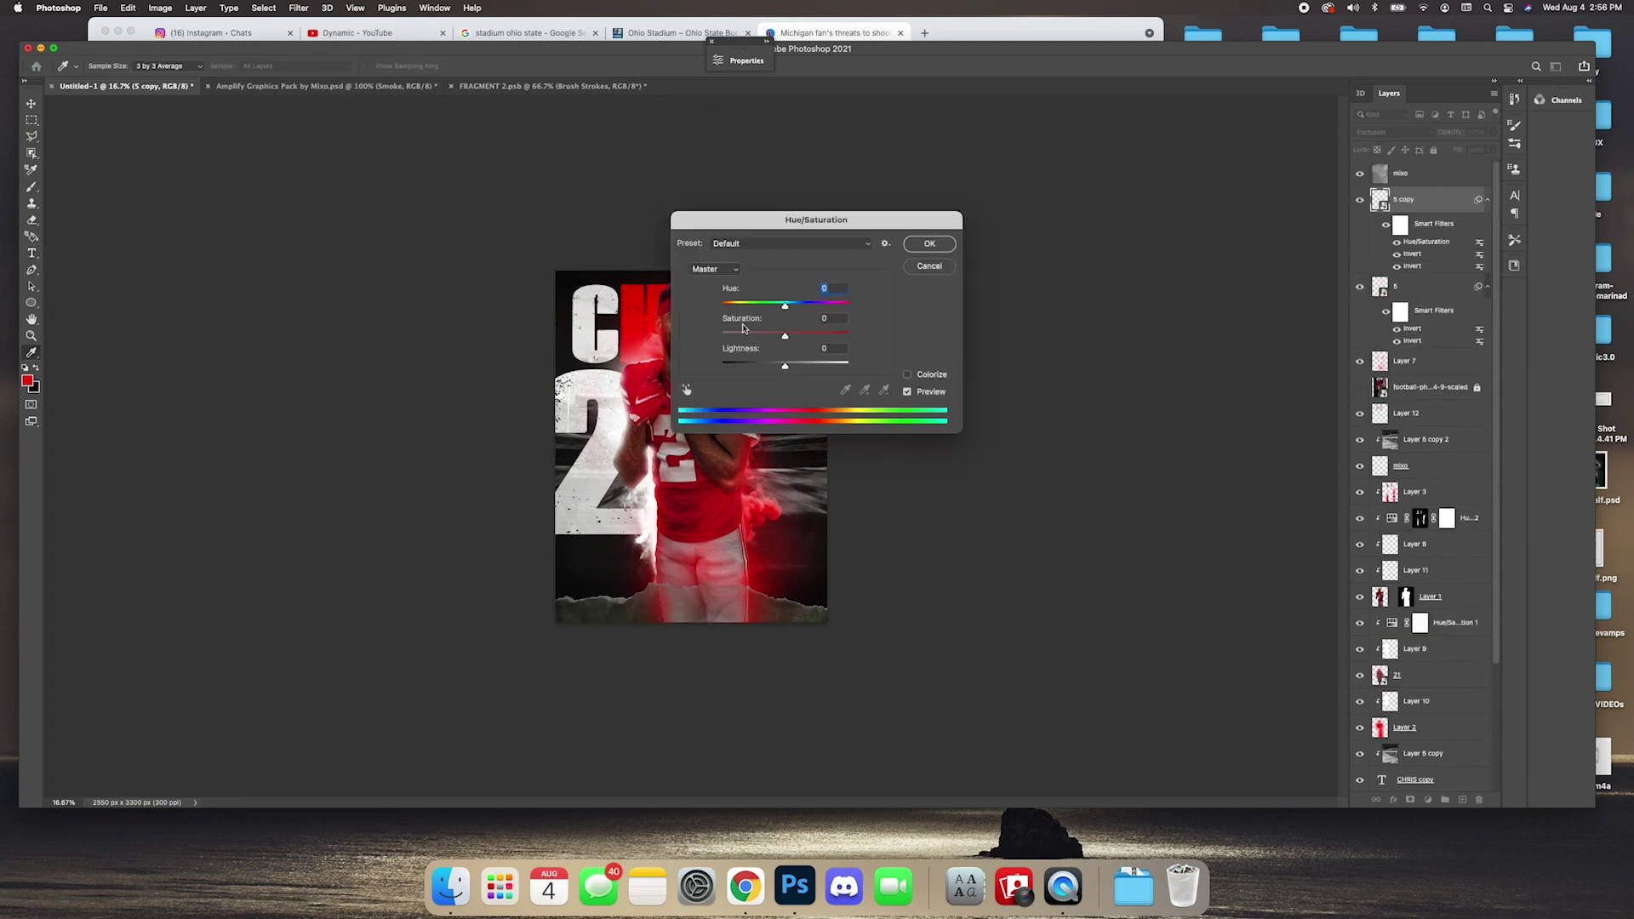
{"action": "left_click", "coordinate": [930, 244]}
{"action": "left_click", "coordinate": [1390, 131]}
{"action": "left_click", "coordinate": [1393, 91]}
Bring an overlay layer from the Amplify Graphics Pack document into the poster and set its blend mode to Screen.
{"action": "left_click", "coordinate": [313, 86]}
{"action": "left_click", "coordinate": [1359, 340]}
{"action": "left_click", "coordinate": [1373, 340]}
{"action": "left_click_drag", "start_coordinate": [1392, 430], "coordinate": [791, 400]}
{"action": "left_click", "coordinate": [1390, 132]}
{"action": "left_click", "coordinate": [1371, 243]}
Shift the hue of the imported overlay with Hue/Saturation.
{"action": "key", "text": "super+u"}
{"action": "left_click_drag", "start_coordinate": [931, 301], "coordinate": [877, 304]}
{"action": "left_click", "coordinate": [1075, 239]}
{"action": "left_click_drag", "start_coordinate": [984, 300], "coordinate": [919, 304]}
{"action": "key", "text": "super+plus"}
{"action": "key", "text": "super+u"}
{"action": "left_click", "coordinate": [1064, 240]}
{"action": "key", "text": "super+minus"}
Remove the green colour label from the top overlay layer and create a new layer above it for brushing.
{"action": "right_click", "coordinate": [1392, 173]}
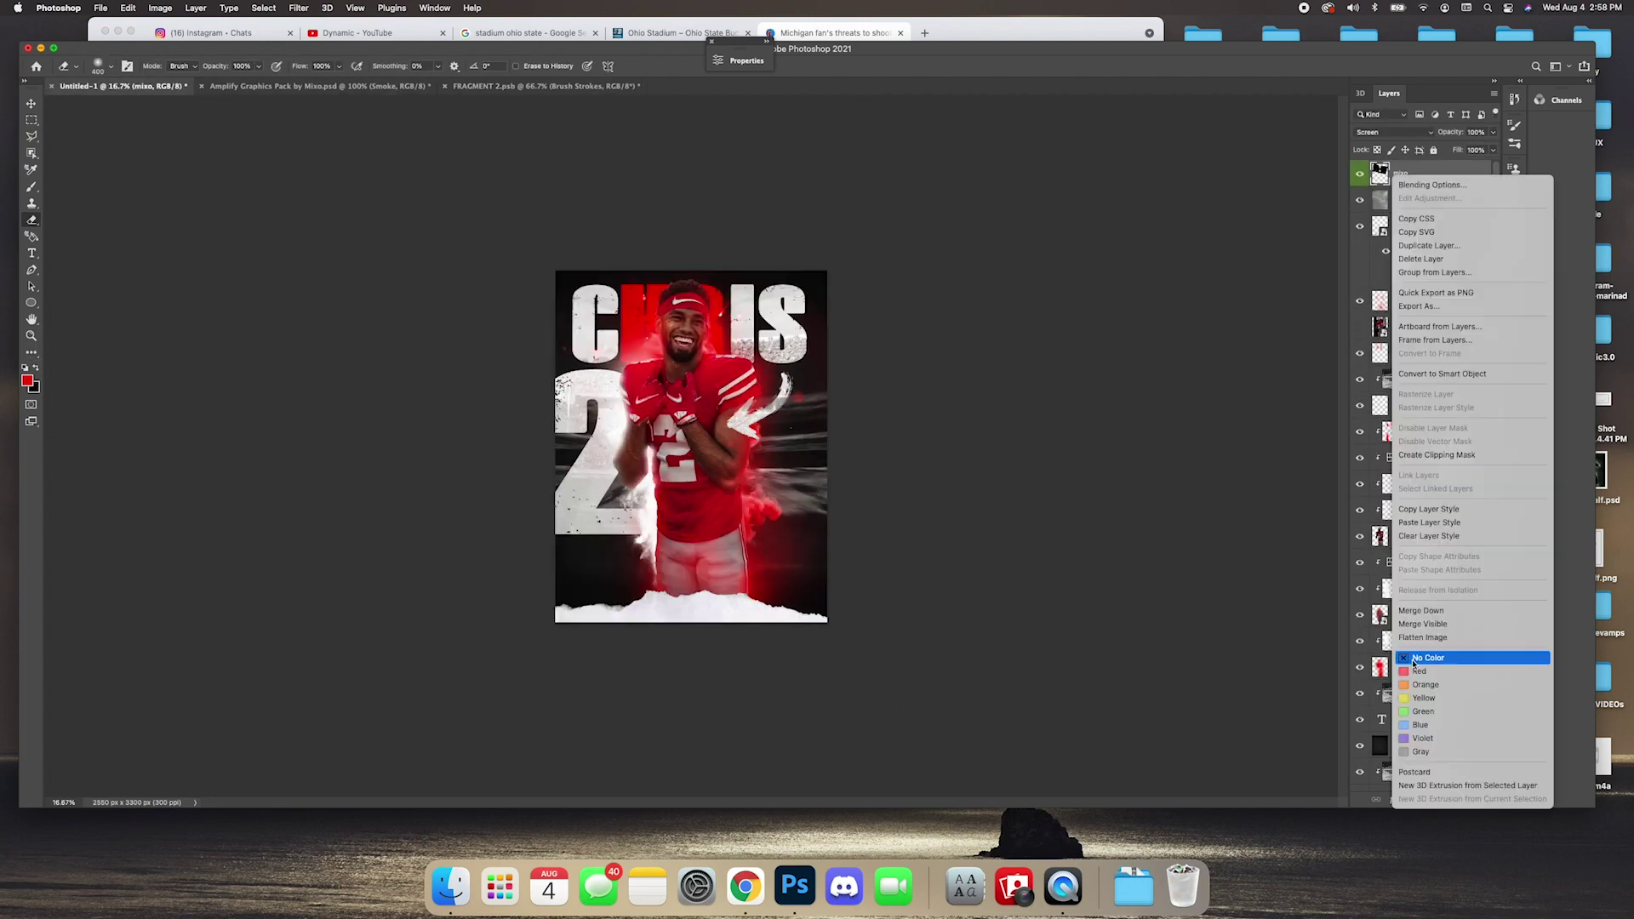
{"action": "left_click", "coordinate": [1429, 657]}
{"action": "left_click", "coordinate": [1462, 799]}
{"action": "left_click", "coordinate": [31, 186]}
{"action": "key", "text": "d"}
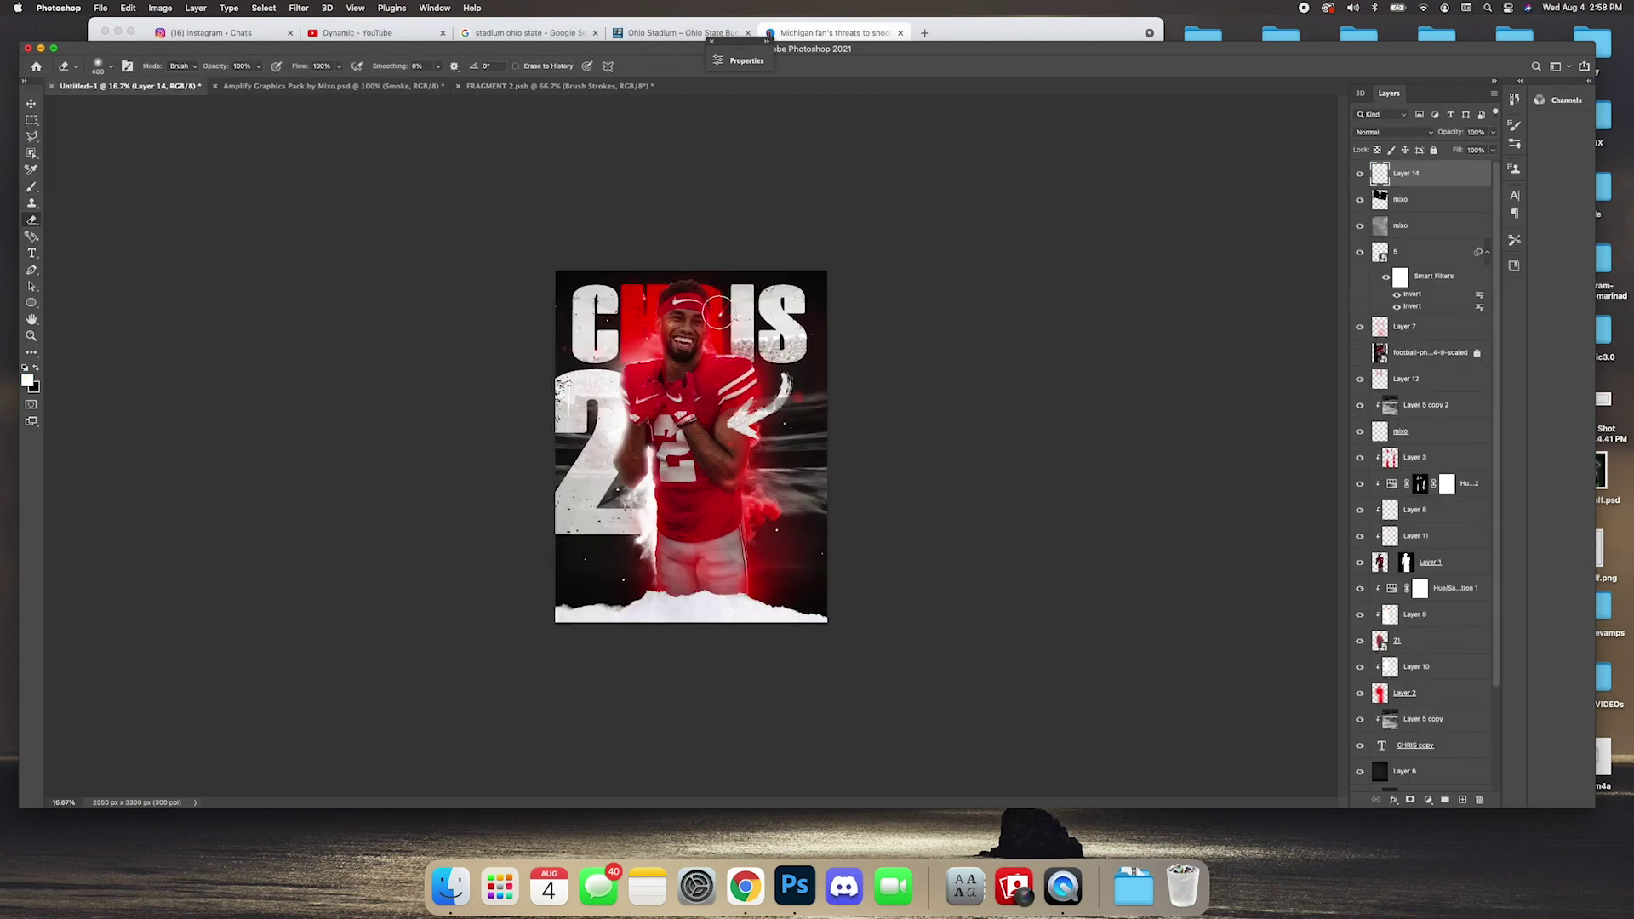
Create clipped Layer 15 above Layer 8, paint over the player's forearm and set the layer's blend mode to Hue.
{"action": "left_click", "coordinate": [1462, 798]}
{"action": "key", "text": "b"}
{"action": "left_click_drag", "start_coordinate": [685, 430], "coordinate": [735, 482]}
{"action": "left_click", "coordinate": [1393, 132]}
{"action": "left_click", "coordinate": [1379, 490]}
Paint over the player's arms, neck and face on the Hue layer to drain the skin colour, reducing the brush for detail.
{"action": "key", "text": "super+plus"}
{"action": "key", "text": "super+plus"}
{"action": "key", "text": "super+plus"}
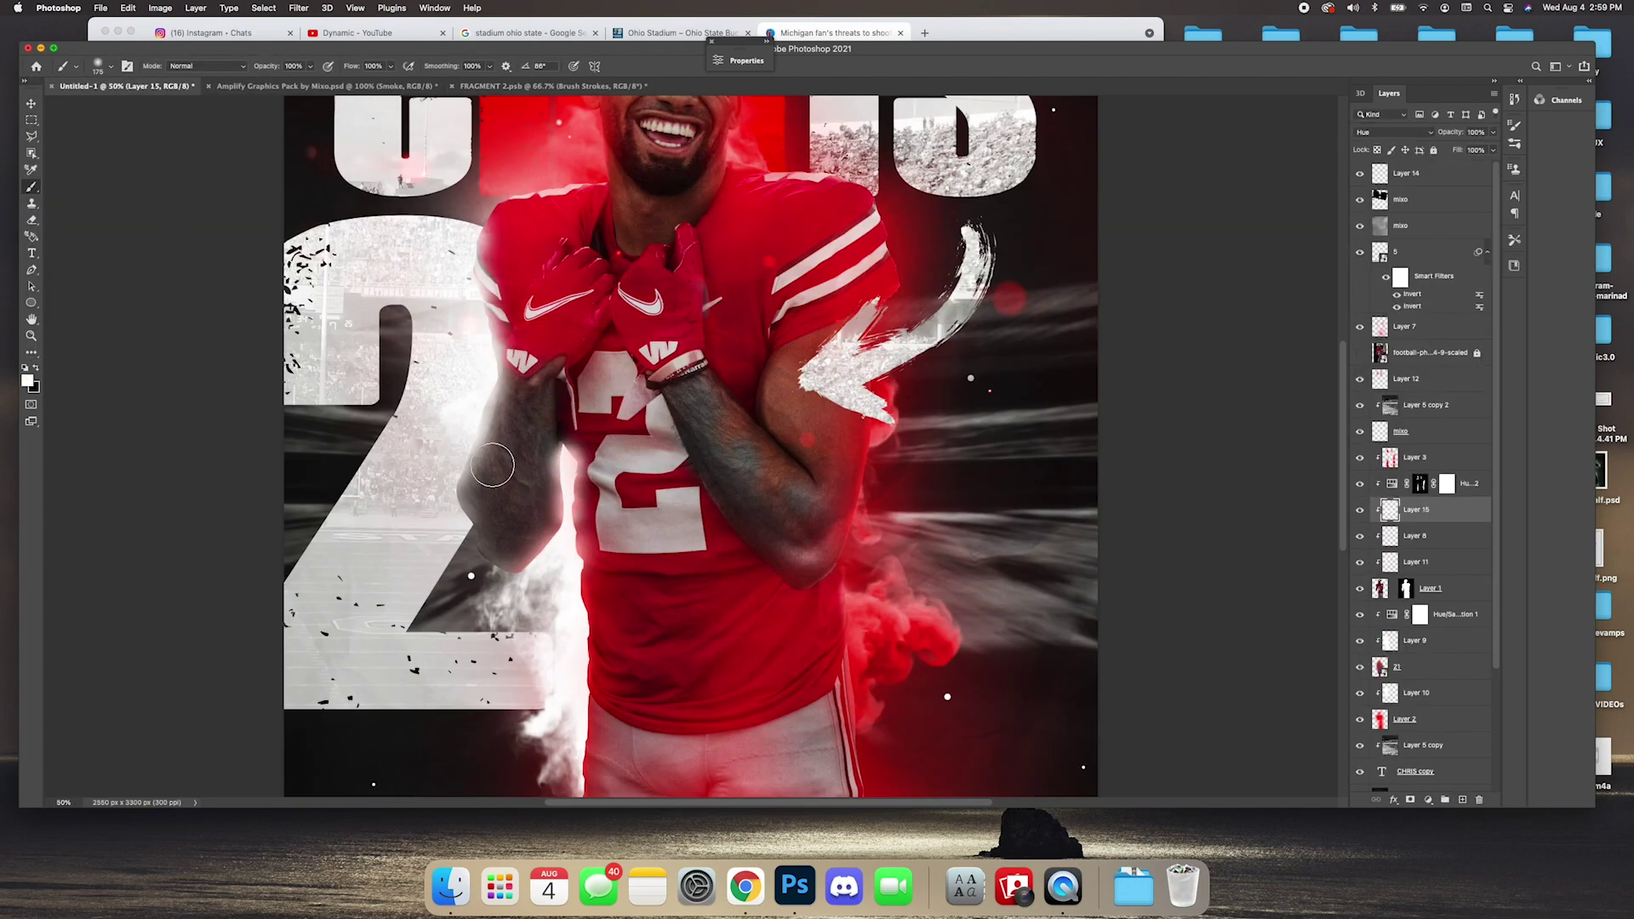
{"action": "scroll", "coordinate": [789, 365], "scroll_direction": "up", "scroll_amount": 5}
{"action": "mouse_move", "coordinate": [631, 375]}
{"action": "left_mouse_down"}
{"action": "mouse_move", "coordinate": [683, 362]}
{"action": "mouse_move", "coordinate": [680, 320]}
{"action": "left_mouse_up"}
{"action": "scroll", "coordinate": [845, 487], "scroll_direction": "down", "scroll_amount": 5}
{"action": "scroll", "coordinate": [693, 204], "scroll_direction": "up", "scroll_amount": 5}
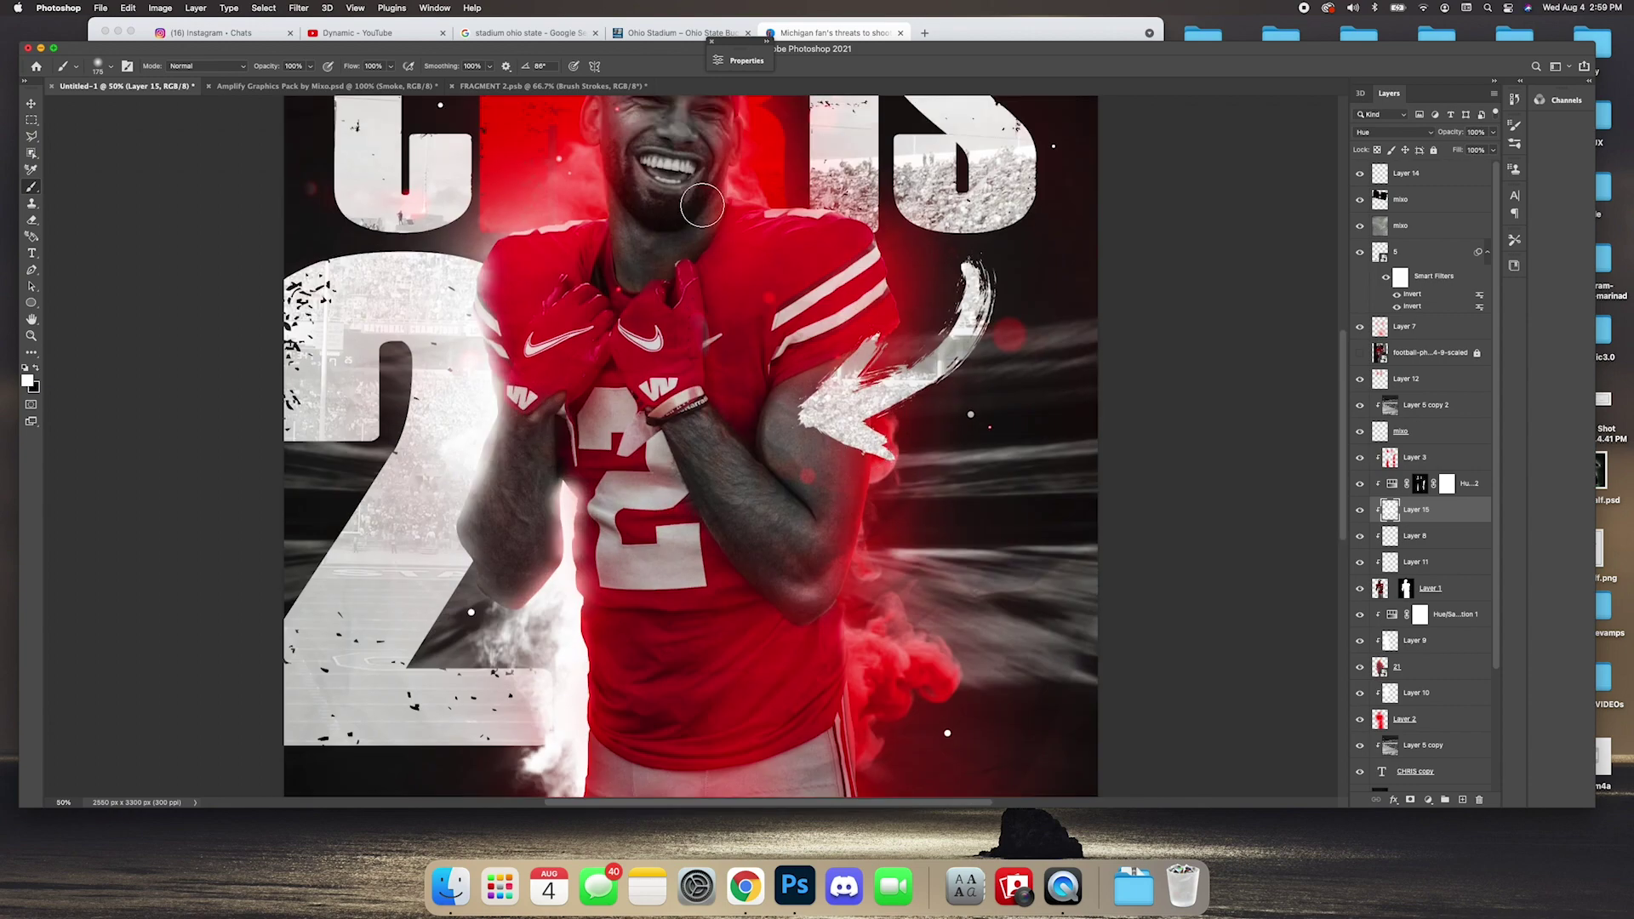
{"action": "key", "text": "bracketleft"}
{"action": "key", "text": "bracketleft"}
{"action": "key", "text": "bracketleft"}
{"action": "key", "text": "bracketleft"}
{"action": "key", "text": "bracketleft"}
{"action": "key", "text": "bracketleft"}
{"action": "key", "text": "bracketleft"}
{"action": "key", "text": "bracketleft"}
{"action": "key", "text": "bracketleft"}
Hide Layer 15 with the desaturated skin painting.
{"action": "key", "text": "super+minus"}
{"action": "key", "text": "super+minus"}
{"action": "key", "text": "super+minus"}
{"action": "left_click", "coordinate": [1360, 510]}
Create a new top layer and paint a black vignette around the poster's edges with a very large soft brush.
{"action": "left_click", "coordinate": [1406, 173]}
{"action": "left_click", "coordinate": [1462, 799]}
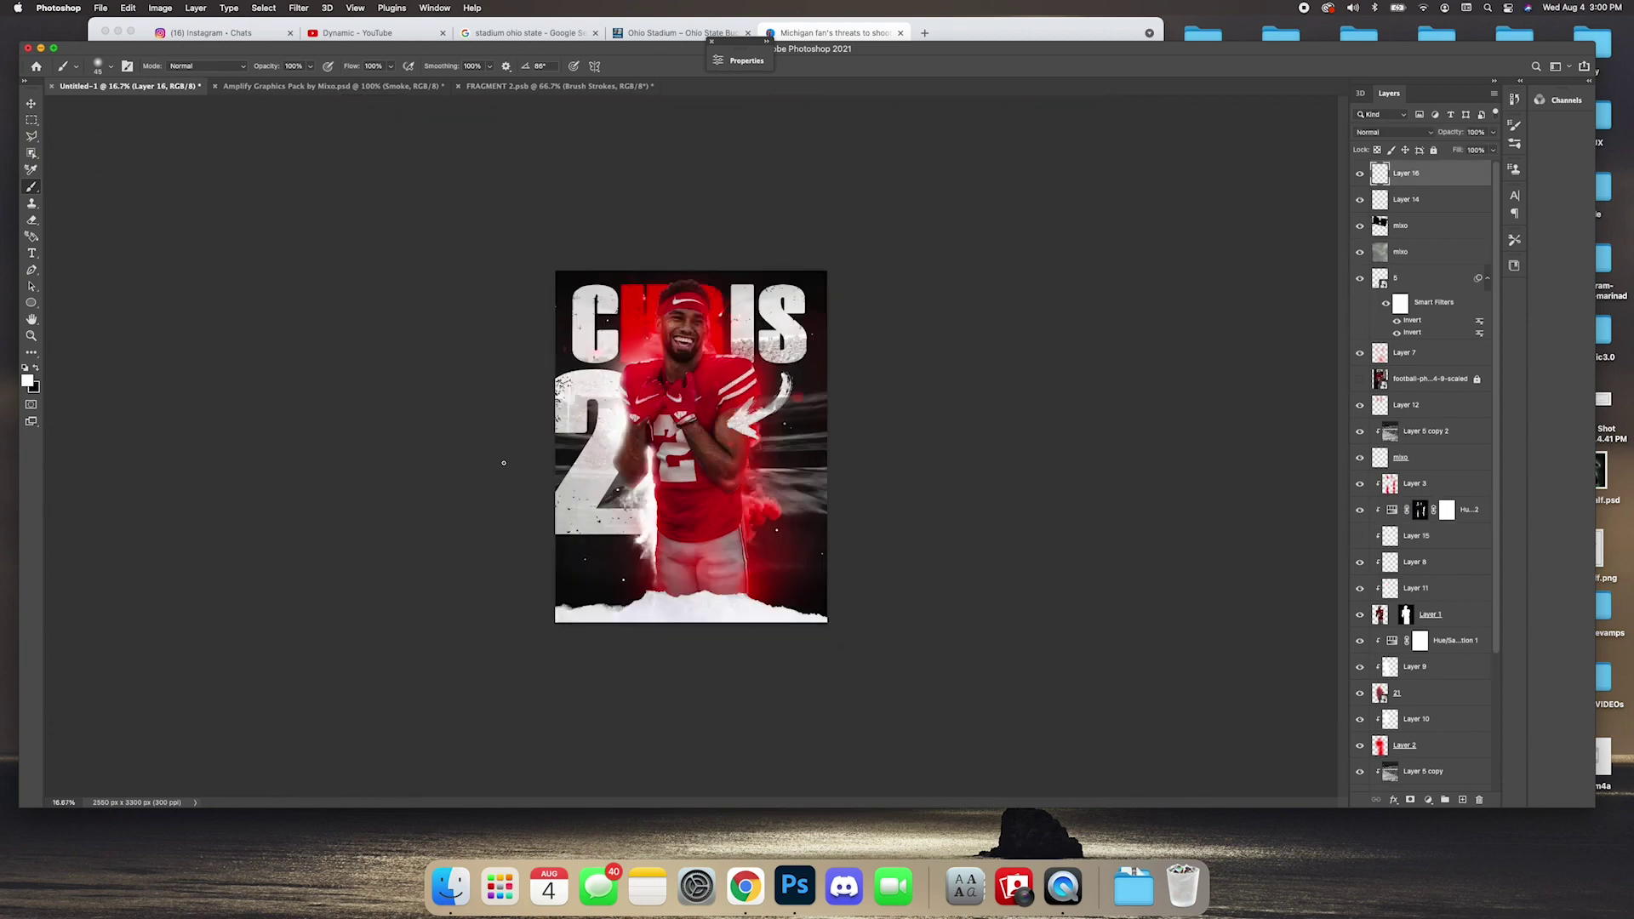
{"action": "key", "text": "x"}
{"action": "key", "text": "bracketright"}
{"action": "key", "text": "bracketright"}
{"action": "key", "text": "bracketright"}
{"action": "key", "text": "bracketright"}
{"action": "key", "text": "bracketright"}
{"action": "key", "text": "bracketright"}
{"action": "key", "text": "bracketright"}
{"action": "key", "text": "bracketright"}
{"action": "key", "text": "bracketright"}
{"action": "key", "text": "bracketright"}
{"action": "key", "text": "bracketright"}
{"action": "key", "text": "bracketright"}
{"action": "key", "text": "bracketright"}
{"action": "key", "text": "bracketright"}
{"action": "key", "text": "bracketright"}
{"action": "key", "text": "bracketright"}
{"action": "key", "text": "bracketright"}
{"action": "key", "text": "bracketright"}
{"action": "key", "text": "bracketright"}
{"action": "key", "text": "bracketright"}
{"action": "left_click_drag", "start_coordinate": [616, 678], "coordinate": [846, 198]}
Apply a white Inner Shadow in Overlay mode to the large number 2 text behind the player.
{"action": "scroll", "coordinate": [1429, 510], "scroll_direction": "down", "scroll_amount": 3}
{"action": "double_click", "coordinate": [1413, 729]}
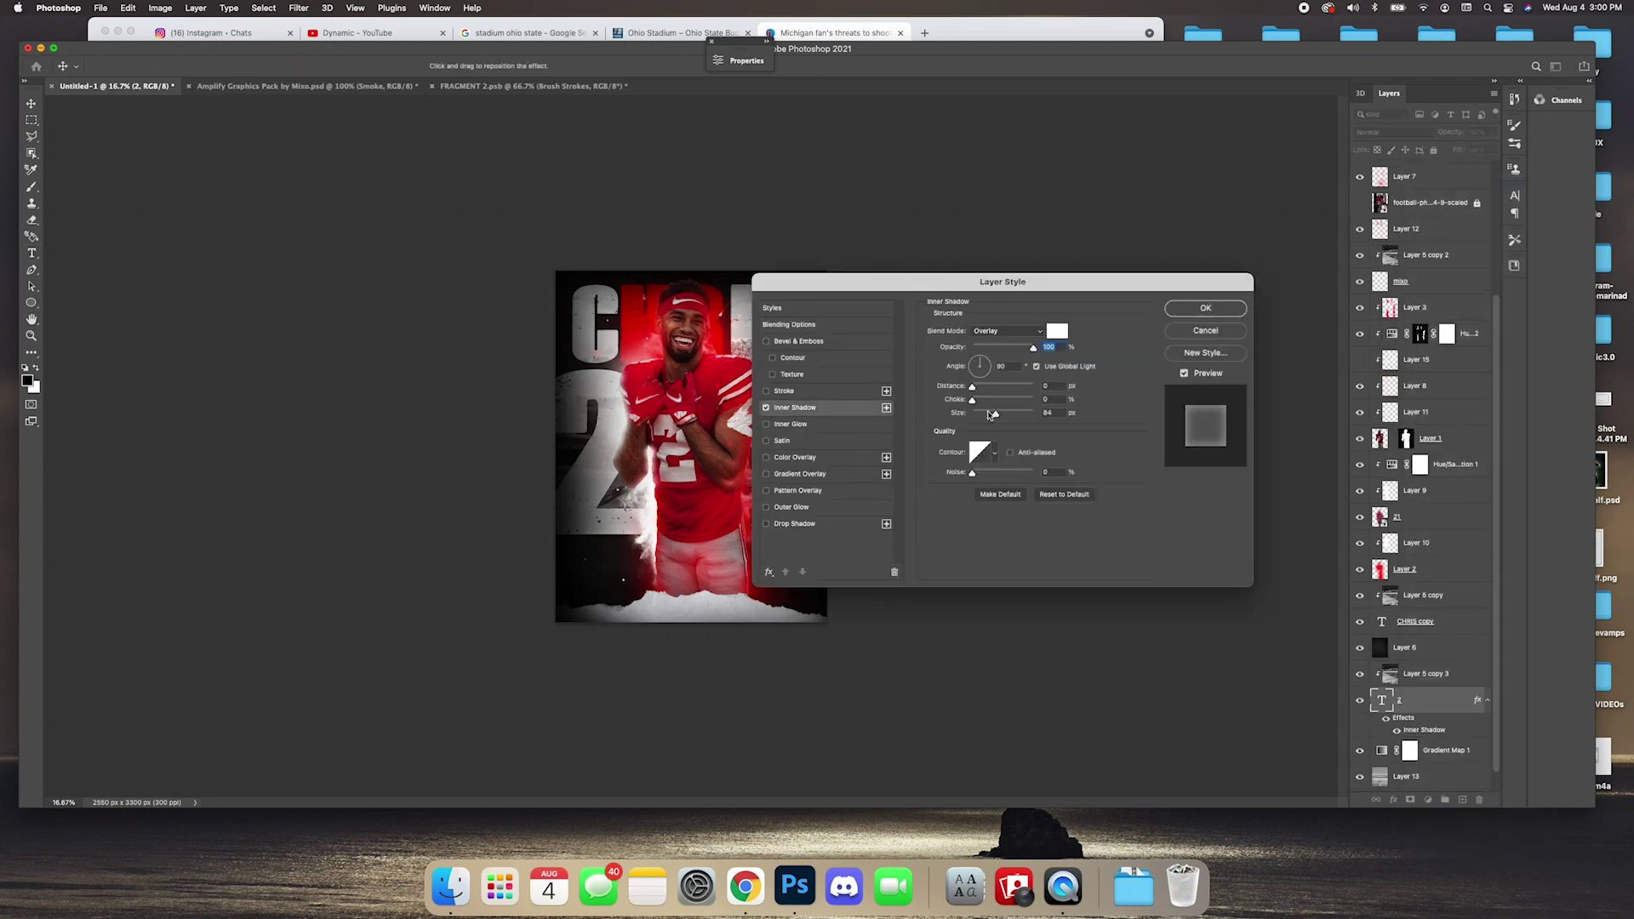
{"action": "left_click", "coordinate": [989, 341]}
{"action": "left_click", "coordinate": [986, 354]}
{"action": "left_click", "coordinate": [767, 441]}
{"action": "left_click", "coordinate": [767, 441]}
{"action": "left_click", "coordinate": [1206, 308]}
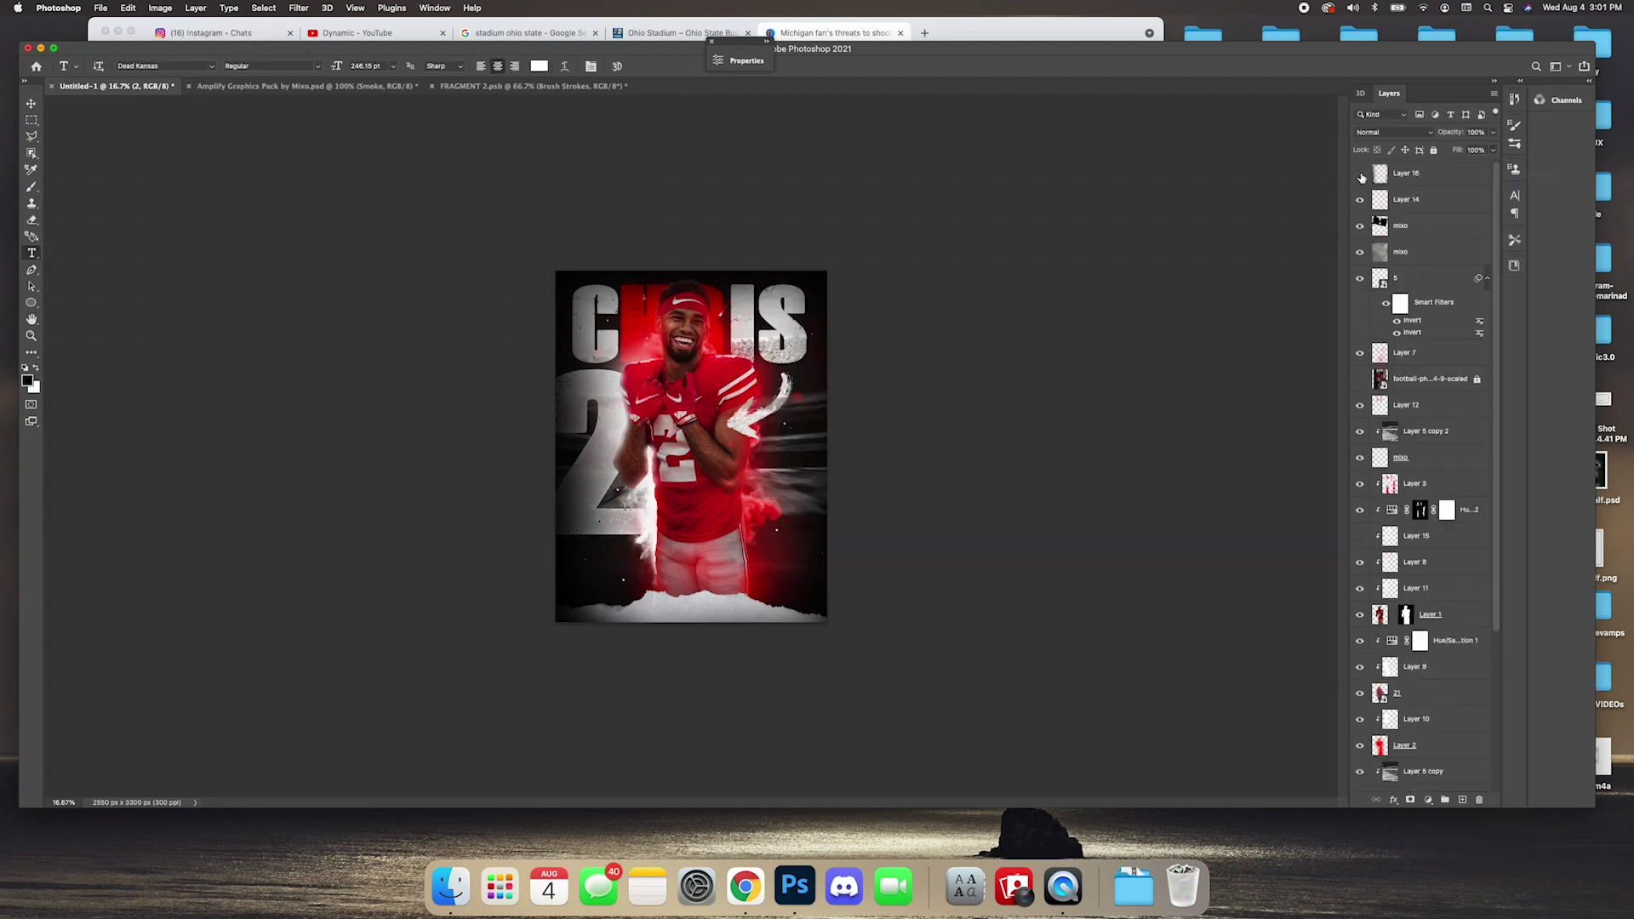
Apply the Inner Shadow effect to the large name text across the poster's upper part.
{"action": "left_click", "coordinate": [603, 319]}
{"action": "scroll", "coordinate": [1412, 723], "scroll_direction": "down", "scroll_amount": 5}
{"action": "left_click", "coordinate": [1421, 664]}
{"action": "left_click", "coordinate": [1396, 695]}
{"action": "scroll", "coordinate": [1421, 426], "scroll_direction": "up", "scroll_amount": 10}
Hide the torn-paper layer 5 and bring in another torn-paper element from FRAGMENT 2.psb, stacked just below the vignette layer.
{"action": "left_click", "coordinate": [1360, 278]}
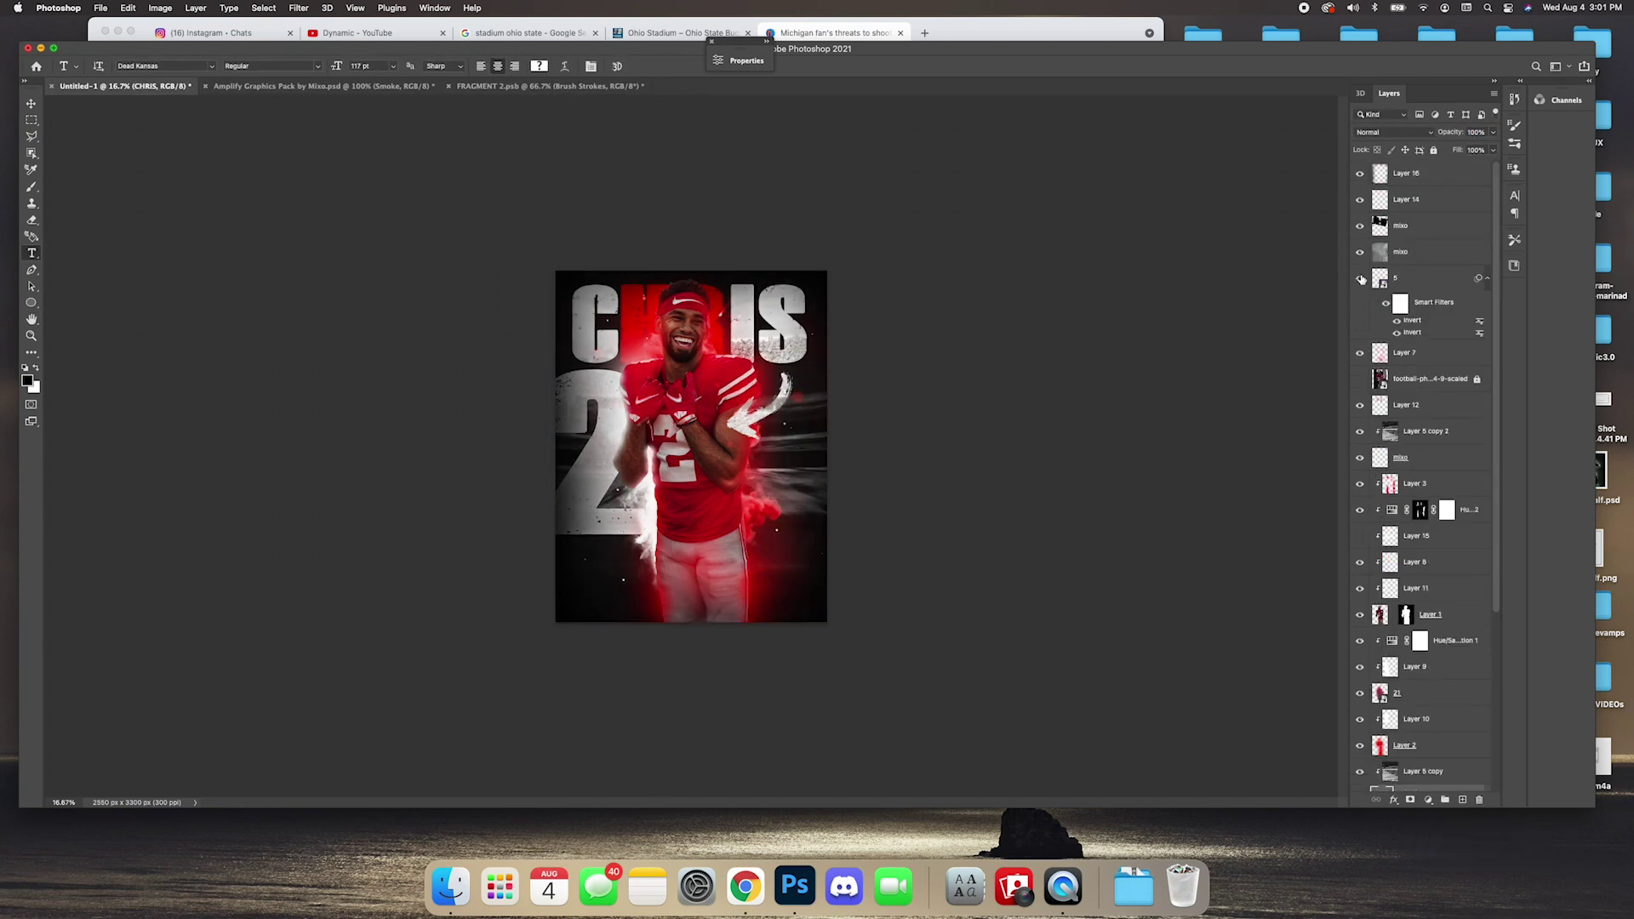
{"action": "left_click", "coordinate": [549, 86]}
{"action": "left_click_drag", "start_coordinate": [1408, 423], "coordinate": [691, 510]}
{"action": "left_click_drag", "start_coordinate": [1413, 777], "coordinate": [1413, 187]}
Fit the new torn paper along the poster's bottom edge and hide the football photo texture layer.
{"action": "key", "text": "super+t"}
{"action": "key", "text": "Return"}
{"action": "left_click", "coordinate": [1359, 405]}
Switch to Chrome and search Google for a Sports Illustrated logo PNG.
{"action": "left_click", "coordinate": [925, 33]}
{"action": "type", "text": "sports illustrated"}
{"action": "key", "text": "Return"}
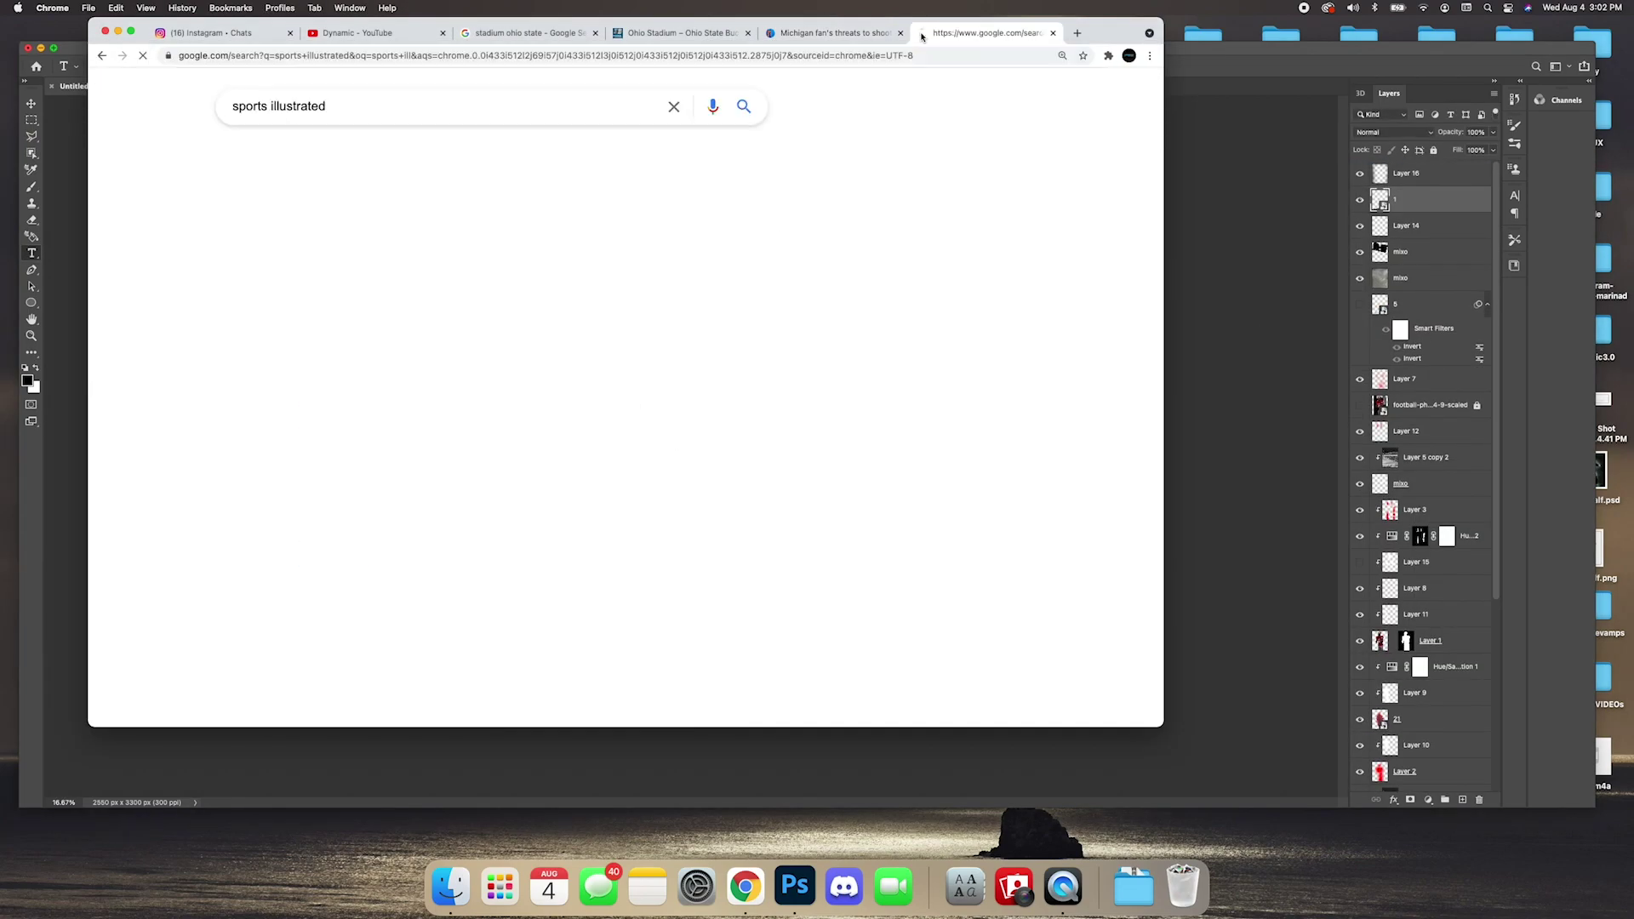
{"action": "type", "text": "mens"}
{"action": "key", "text": "Return"}
{"action": "type", "text": "footballlogo png"}
{"action": "key", "text": "Return"}
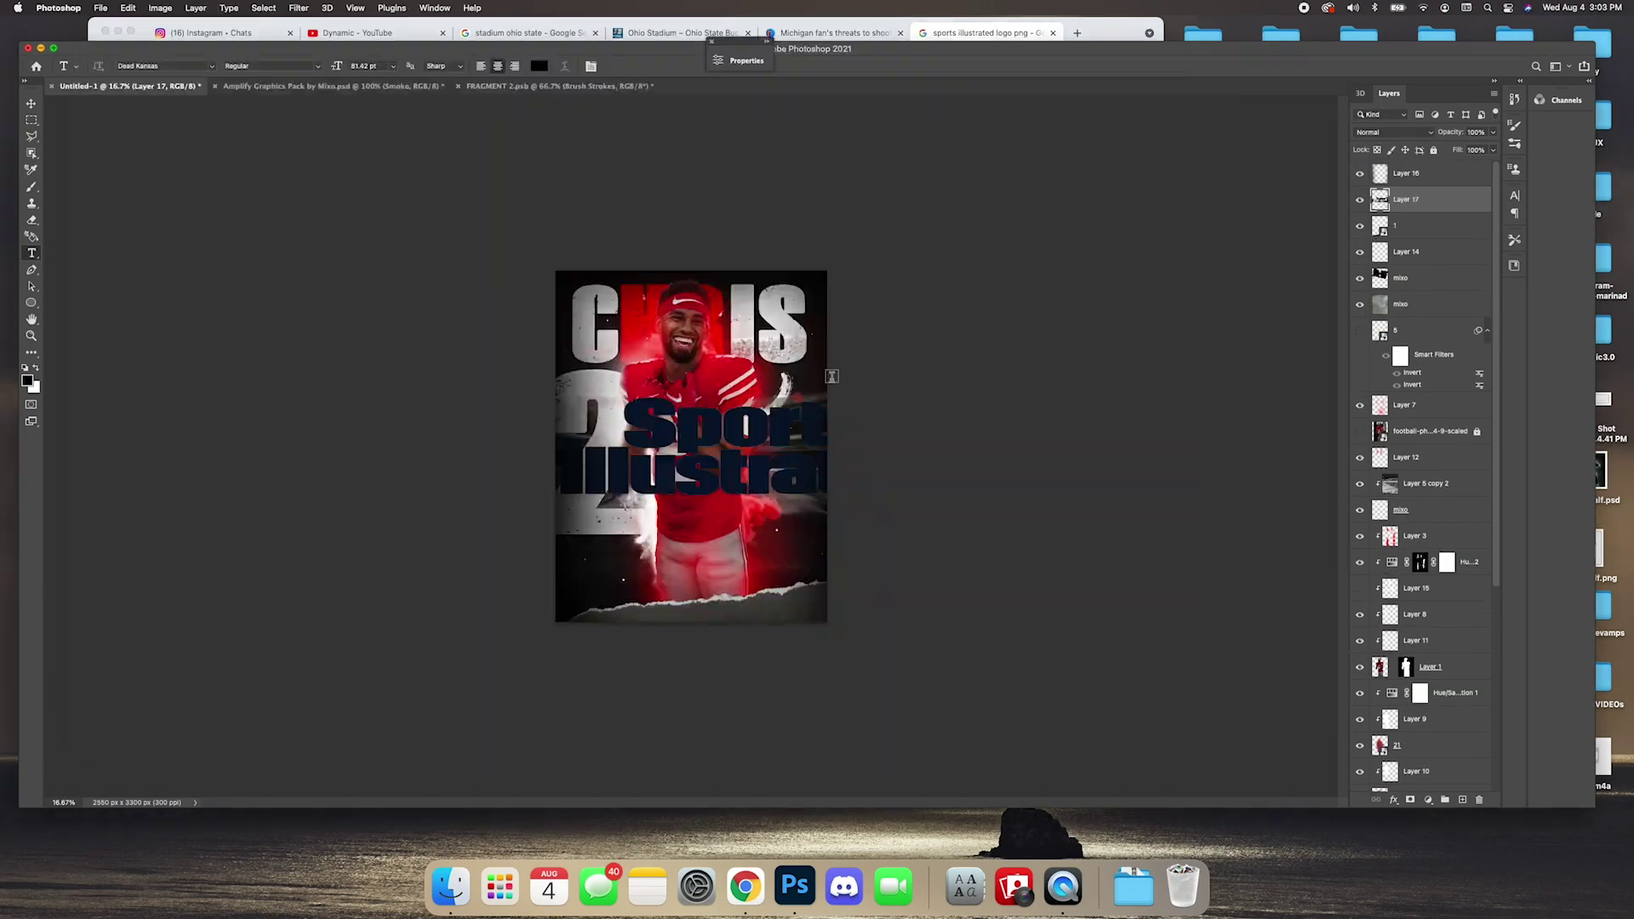
Desaturate the pasted Sports Illustrated logo and blend it into the torn paper with a duplicated, reduced-opacity Overlay layer.
{"action": "key", "text": "super+u"}
{"action": "key", "text": "Return"}
{"action": "left_click", "coordinate": [1393, 132]}
{"action": "left_click", "coordinate": [1385, 309]}
{"action": "key", "text": "super+j"}
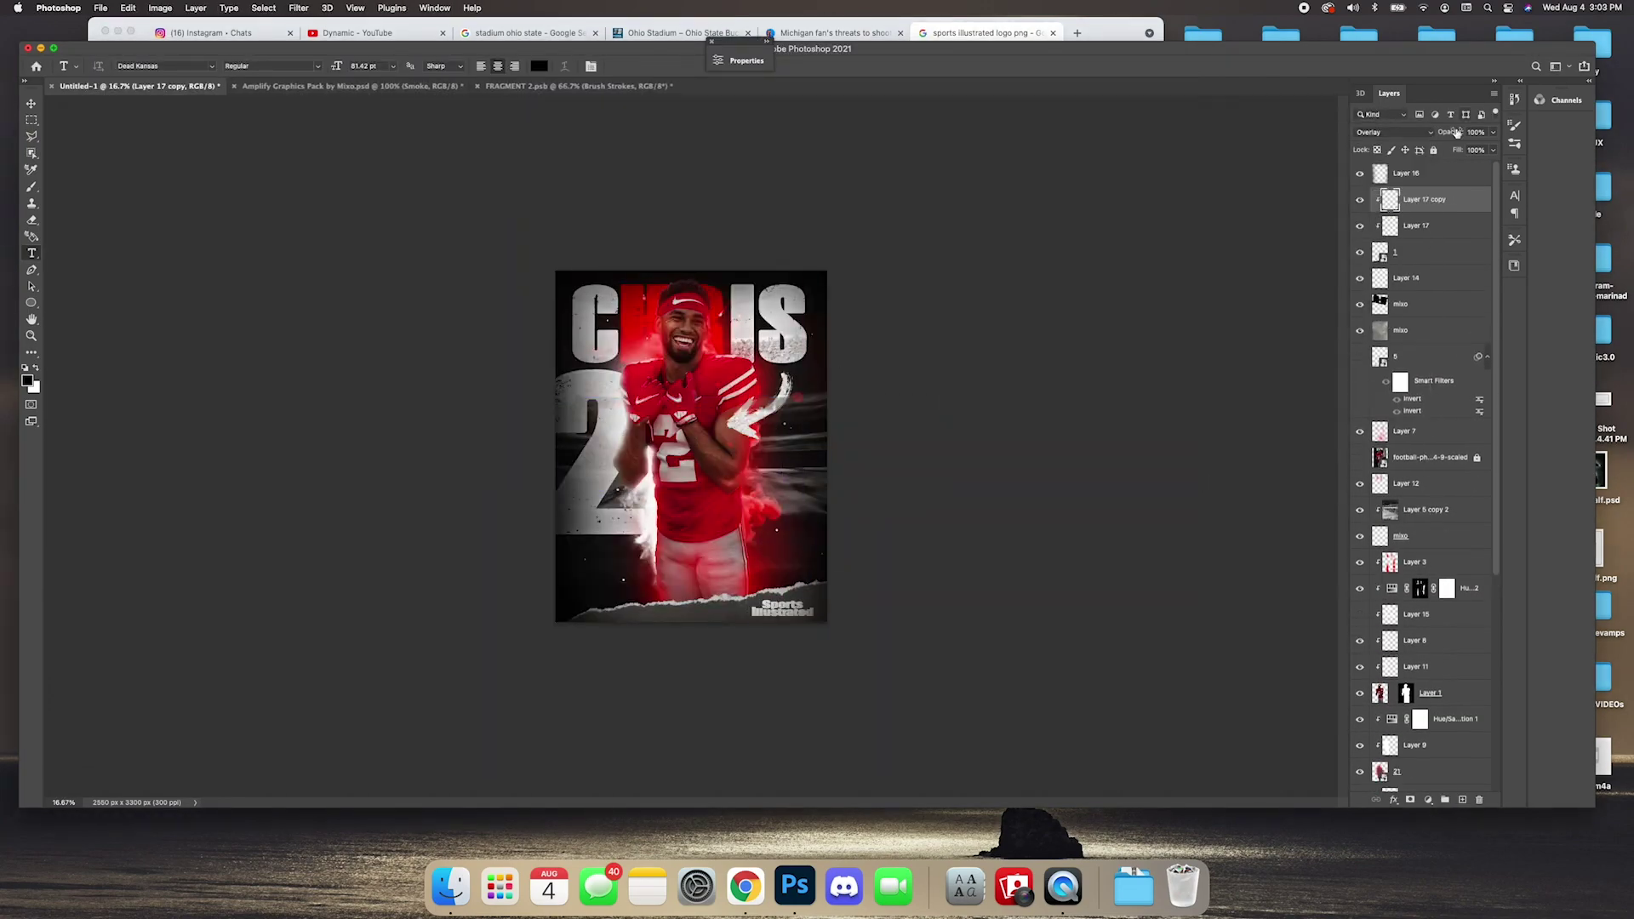
{"action": "left_click_drag", "start_coordinate": [1457, 132], "coordinate": [1438, 132]}
Transform the torn-paper layer so it covers more of the poster's bottom edge.
{"action": "left_click", "coordinate": [1416, 252]}
{"action": "key", "text": "super+t"}
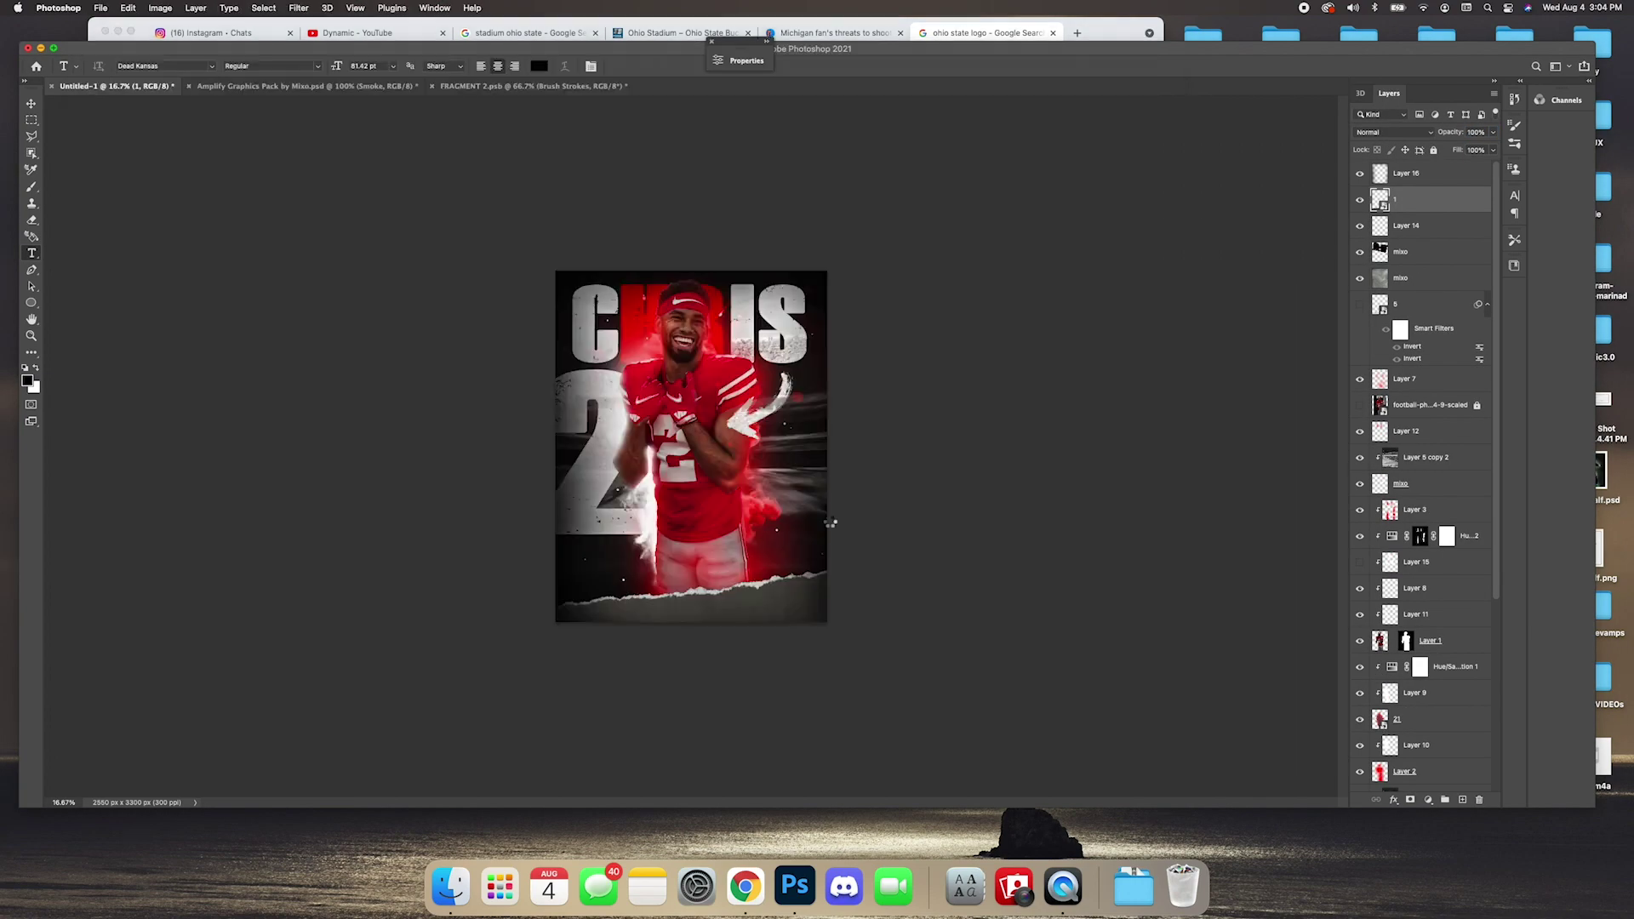
Try placing the Ohio State logo behind the large number 2 text and scaling it over the background.
{"action": "key", "text": "super+v"}
{"action": "key", "text": "Return"}
{"action": "left_click_drag", "start_coordinate": [1417, 199], "coordinate": [1414, 737]}
{"action": "key", "text": "super+t"}
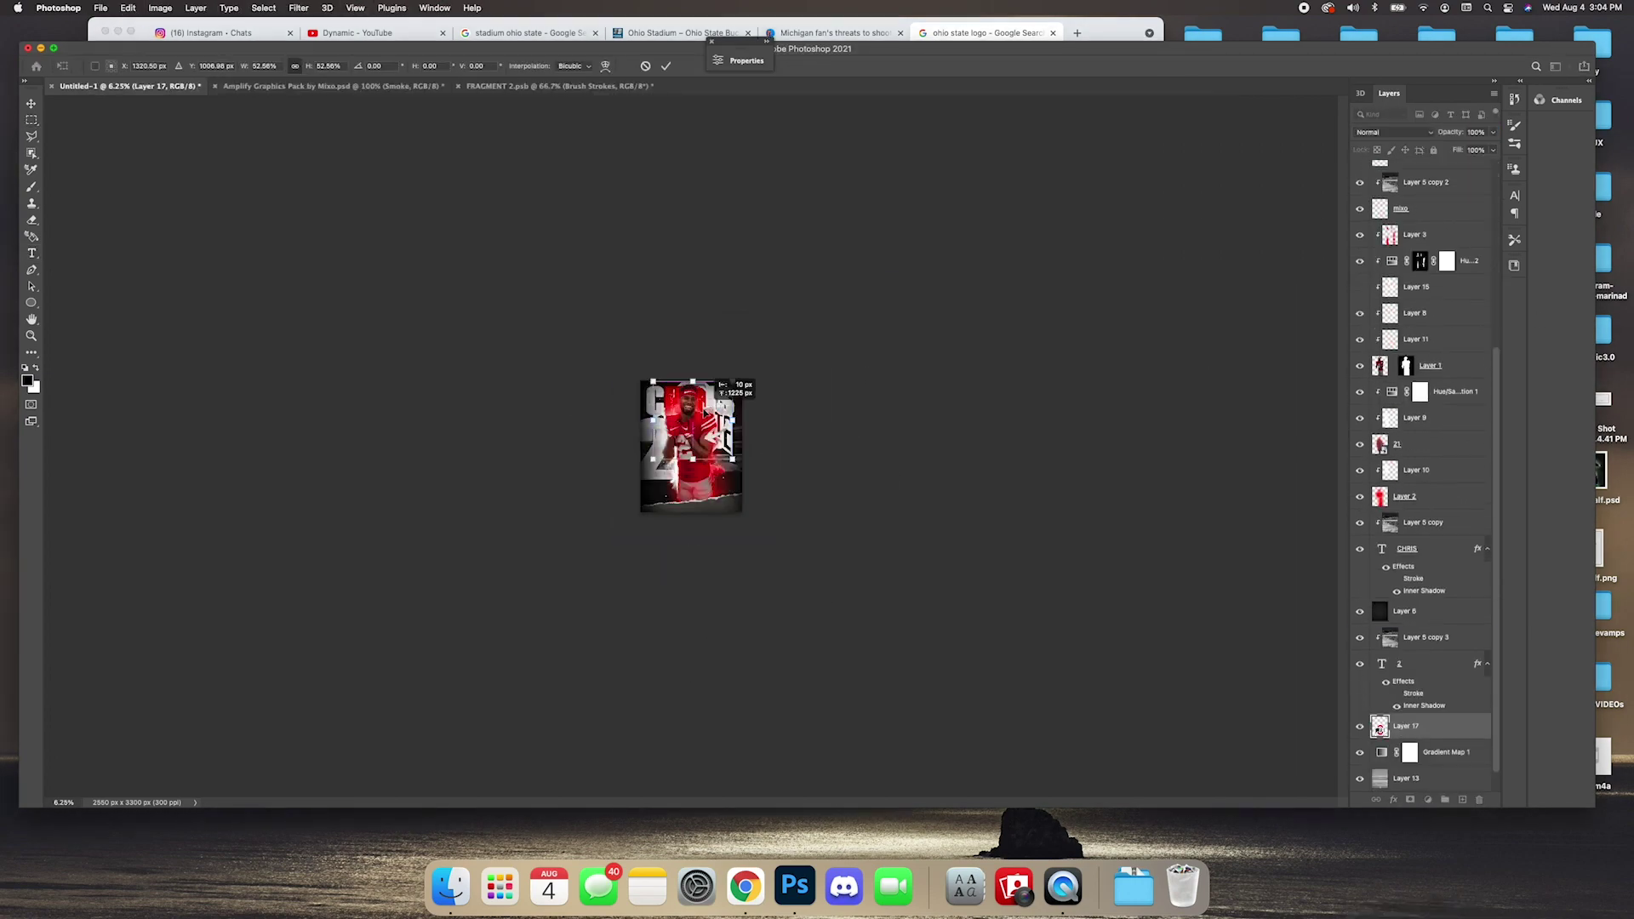
{"action": "key", "text": "Return"}
{"action": "left_click", "coordinate": [1427, 799]}
{"action": "left_click", "coordinate": [1432, 749]}
Paste the Ohio State logo, scale it down and move its layer directly below the vignette layer.
{"action": "scroll", "coordinate": [1417, 510], "scroll_direction": "up", "scroll_amount": 10}
{"action": "key", "text": "super+v"}
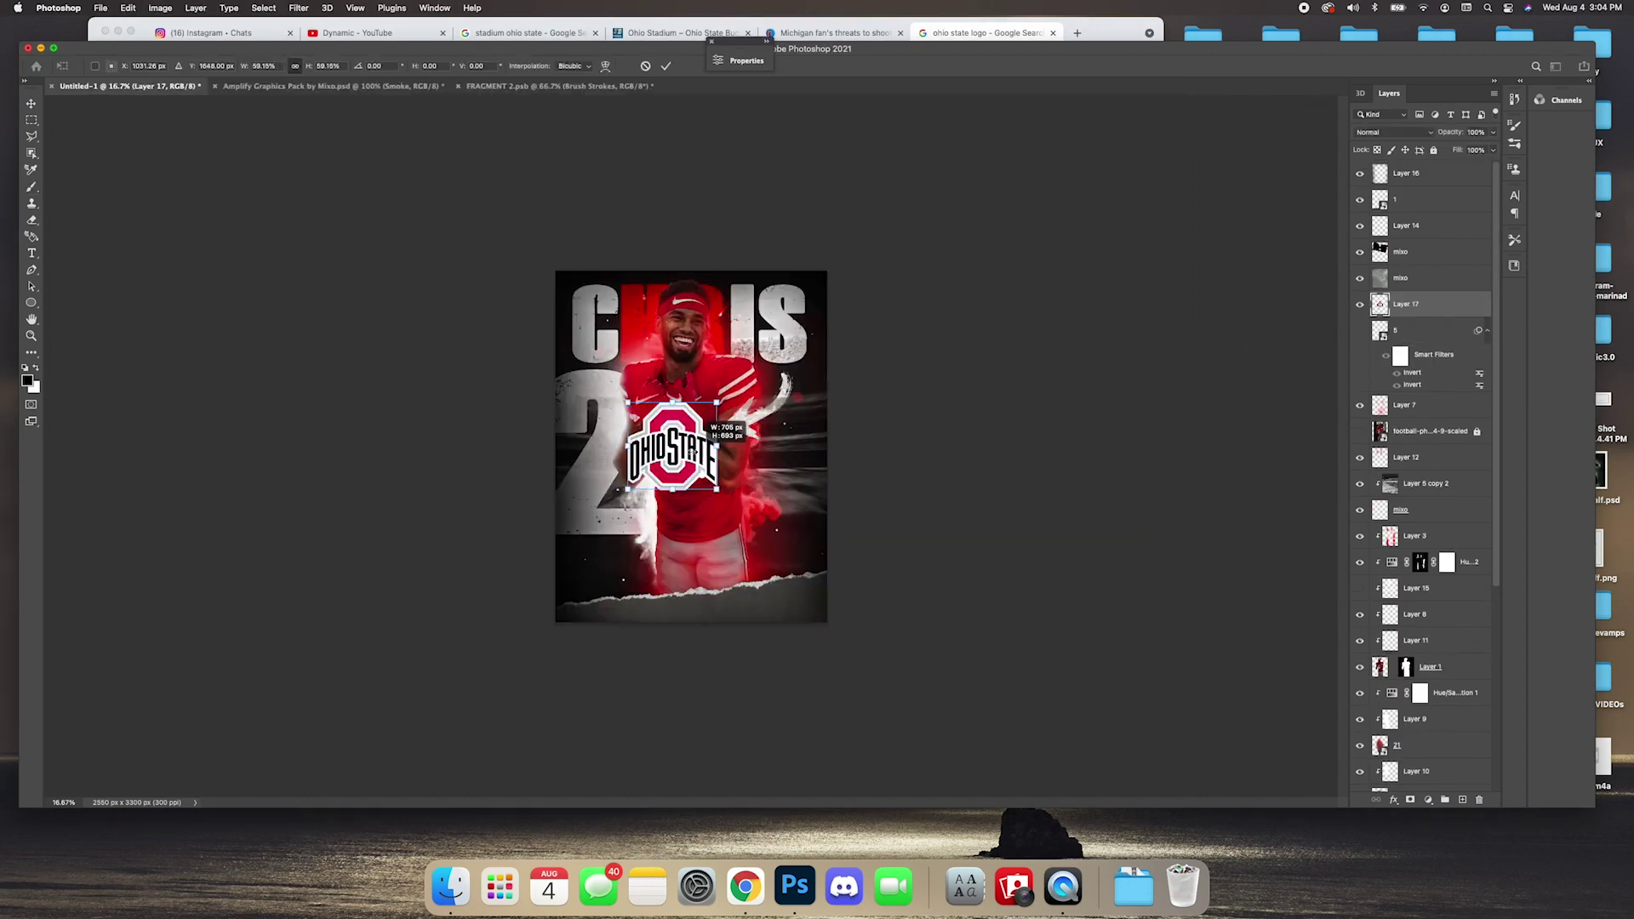
{"action": "left_click_drag", "start_coordinate": [1409, 304], "coordinate": [1408, 189]}
Desaturate the Ohio State logo and change its blending mode so it merges with the torn paper.
{"action": "key", "text": "super+u"}
{"action": "left_click_drag", "start_coordinate": [930, 330], "coordinate": [864, 330]}
{"action": "left_click", "coordinate": [1076, 239]}
{"action": "left_click", "coordinate": [1393, 132]}
{"action": "left_click", "coordinate": [1385, 427]}
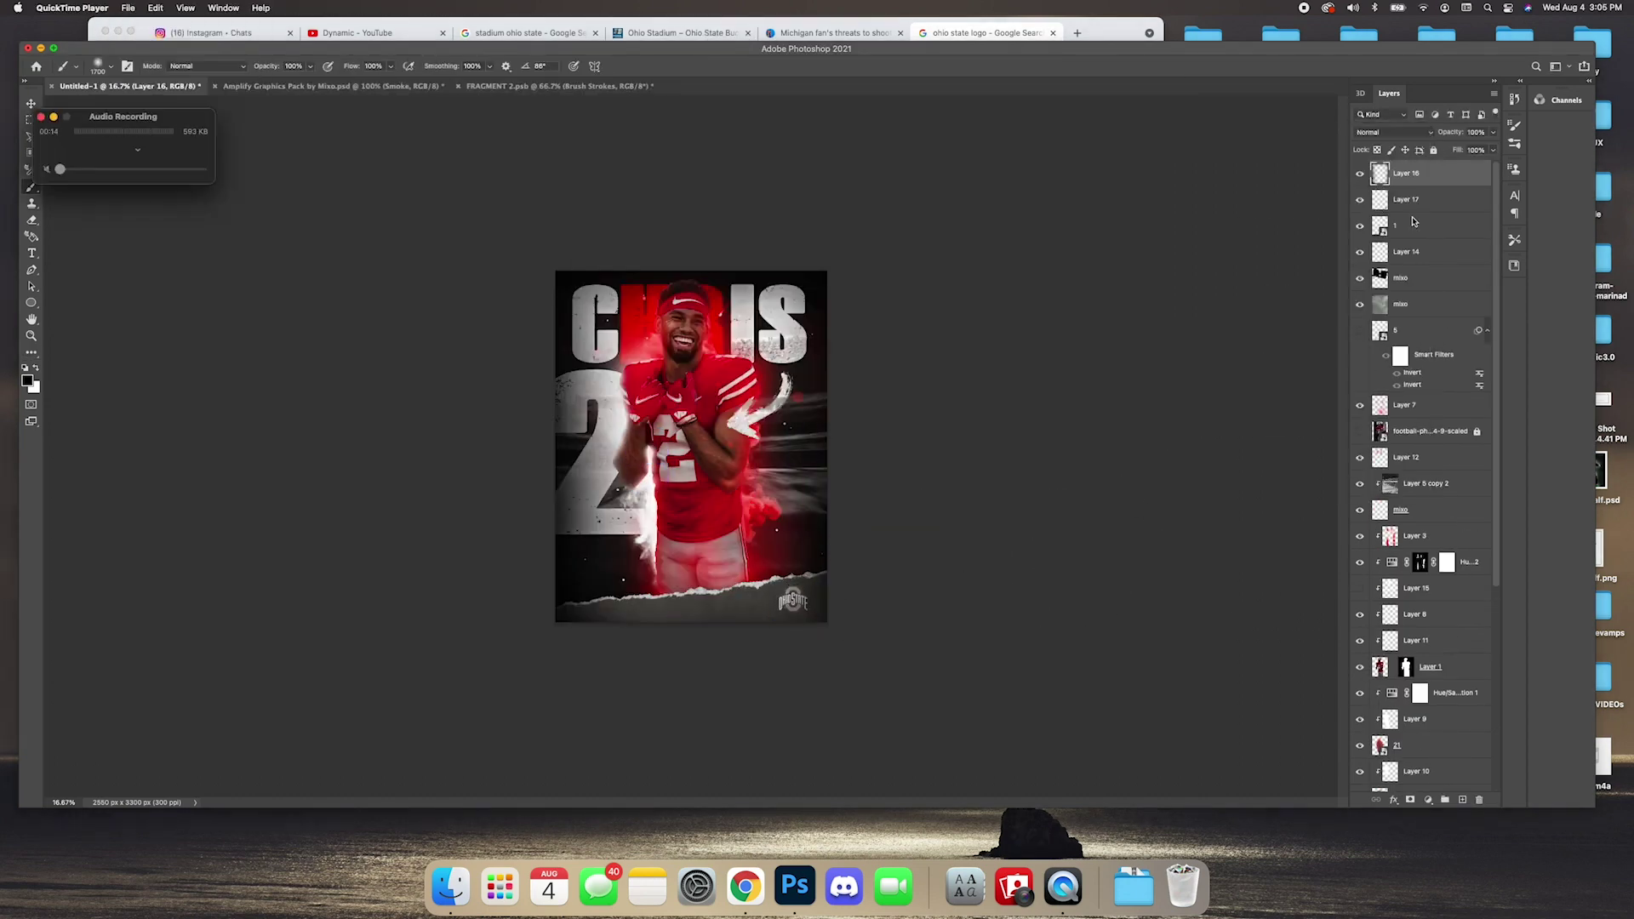
Group all the poster layers and create a merged smart object copy above the group.
{"action": "left_click", "coordinate": [1420, 231]}
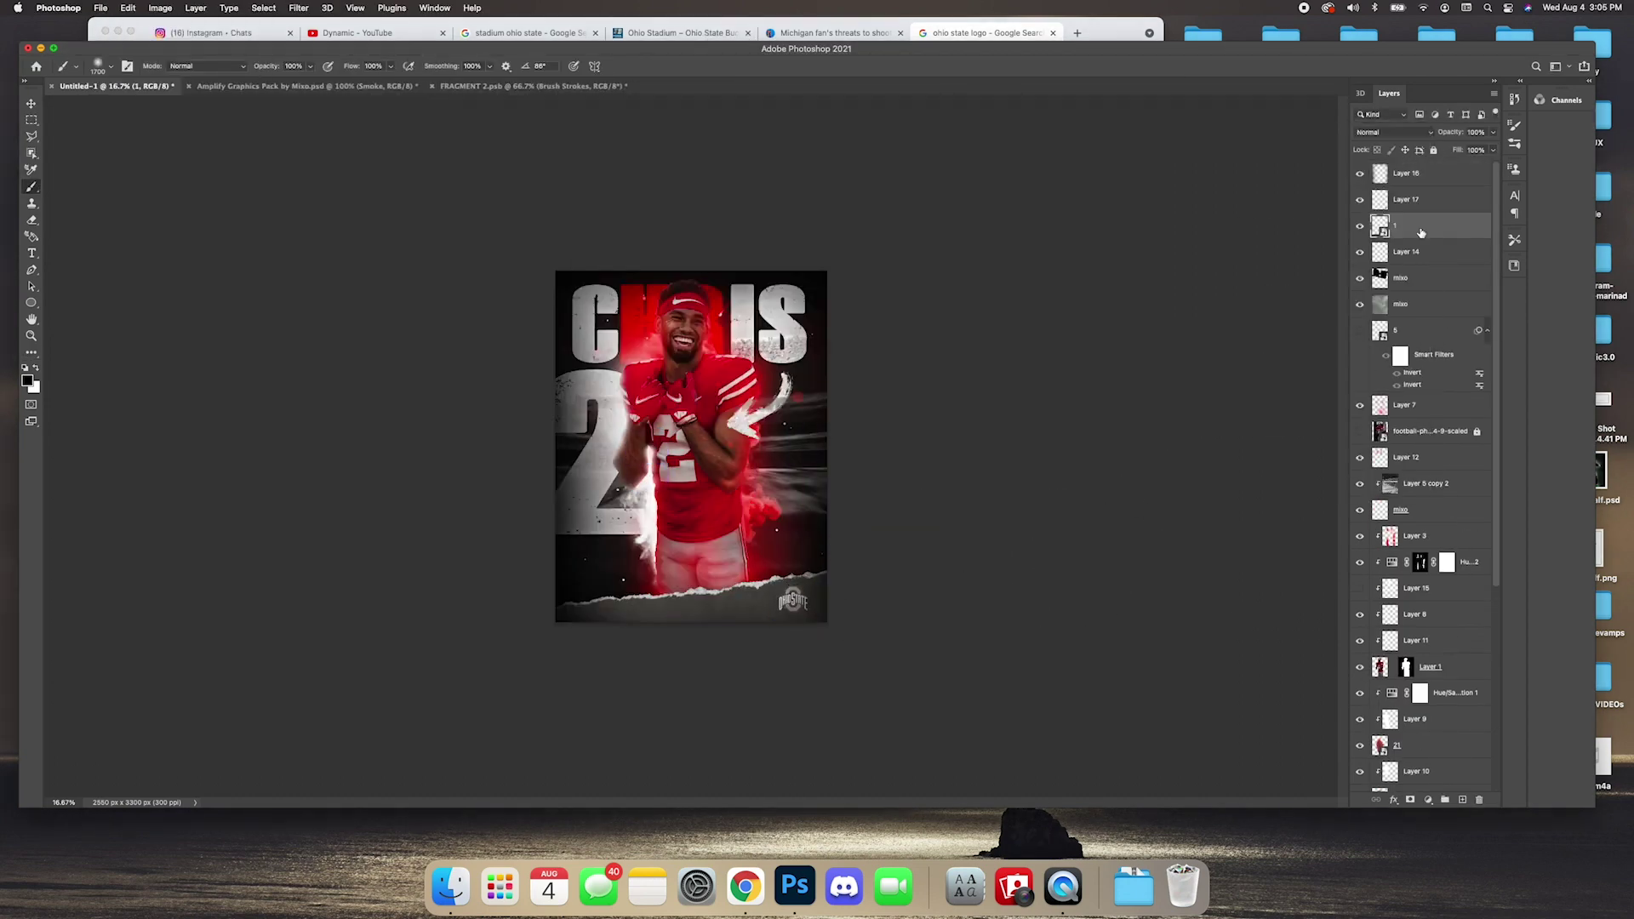
{"action": "left_click", "coordinate": [1387, 755], "text": "shift"}
{"action": "key", "text": "super+g"}
{"action": "key", "text": "super+j"}
{"action": "right_click", "coordinate": [1441, 171]}
Apply the Camera Raw Filter to the merged smart object, adjusting several of its sliders for the final grade.
{"action": "left_click", "coordinate": [299, 8]}
{"action": "left_click", "coordinate": [425, 110]}
{"action": "left_click_drag", "start_coordinate": [1501, 412], "coordinate": [1530, 411]}
{"action": "mouse_move", "coordinate": [1501, 432]}
{"action": "left_mouse_down"}
{"action": "mouse_move", "coordinate": [1536, 432]}
{"action": "mouse_move", "coordinate": [1492, 448]}
{"action": "mouse_move", "coordinate": [1552, 432]}
{"action": "mouse_move", "coordinate": [1490, 451]}
{"action": "left_mouse_up"}
{"action": "left_click", "coordinate": [1420, 681]}
{"action": "left_click", "coordinate": [1420, 177]}
{"action": "left_click_drag", "start_coordinate": [1501, 228], "coordinate": [1497, 228]}
{"action": "left_click_drag", "start_coordinate": [1500, 484], "coordinate": [1533, 484]}
{"action": "left_click_drag", "start_coordinate": [1501, 504], "coordinate": [1503, 504]}
{"action": "key", "text": "Return"}
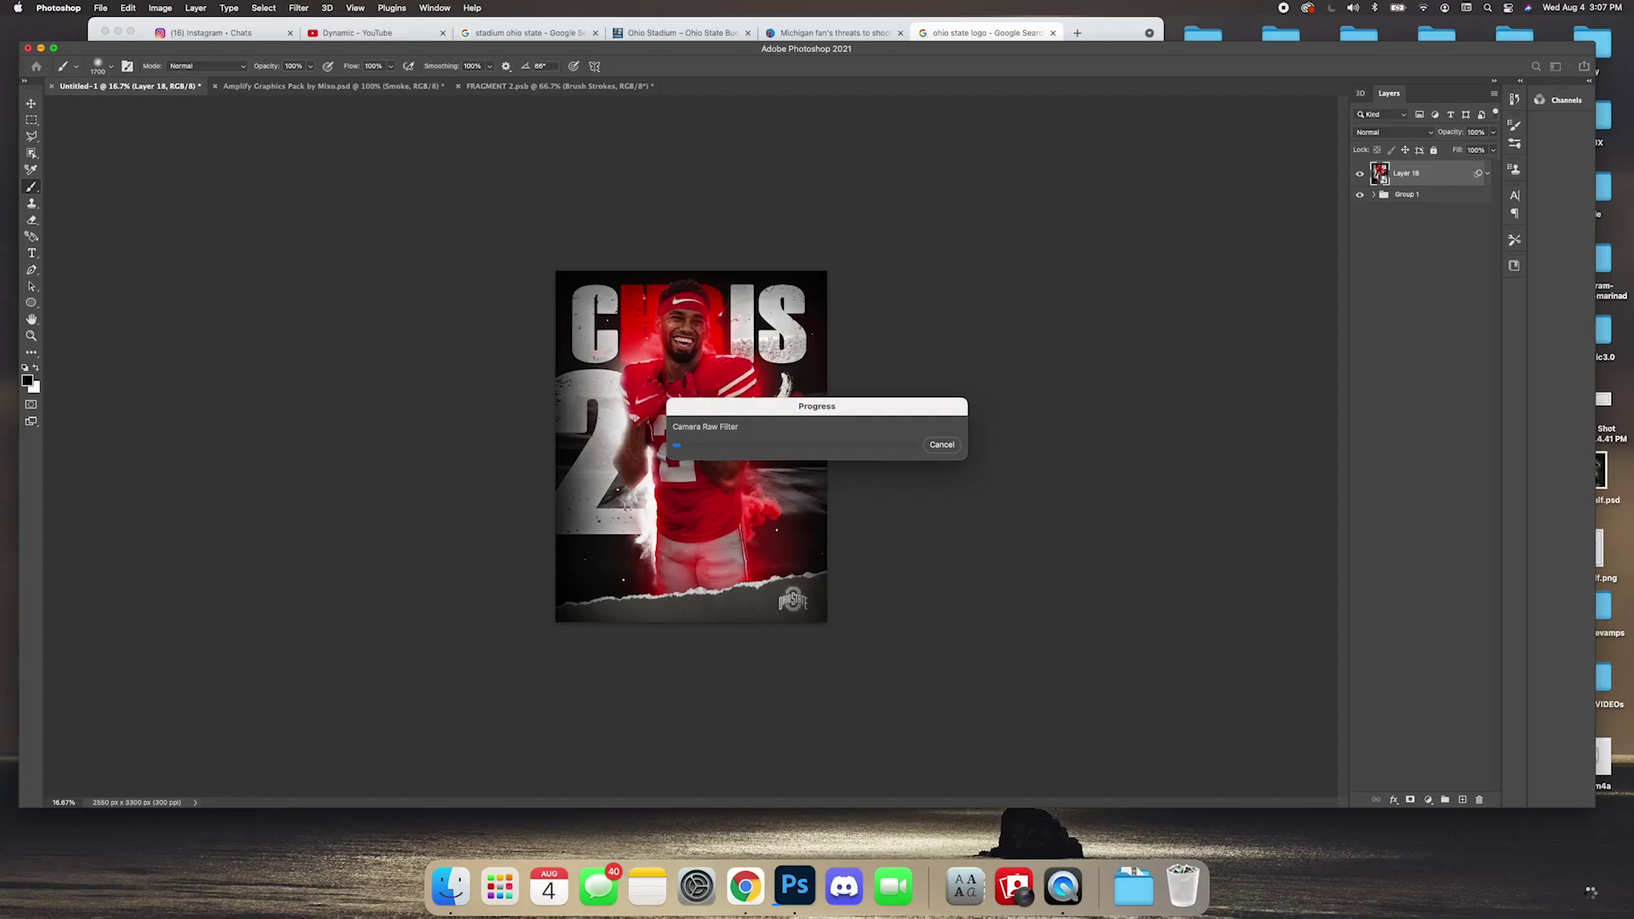